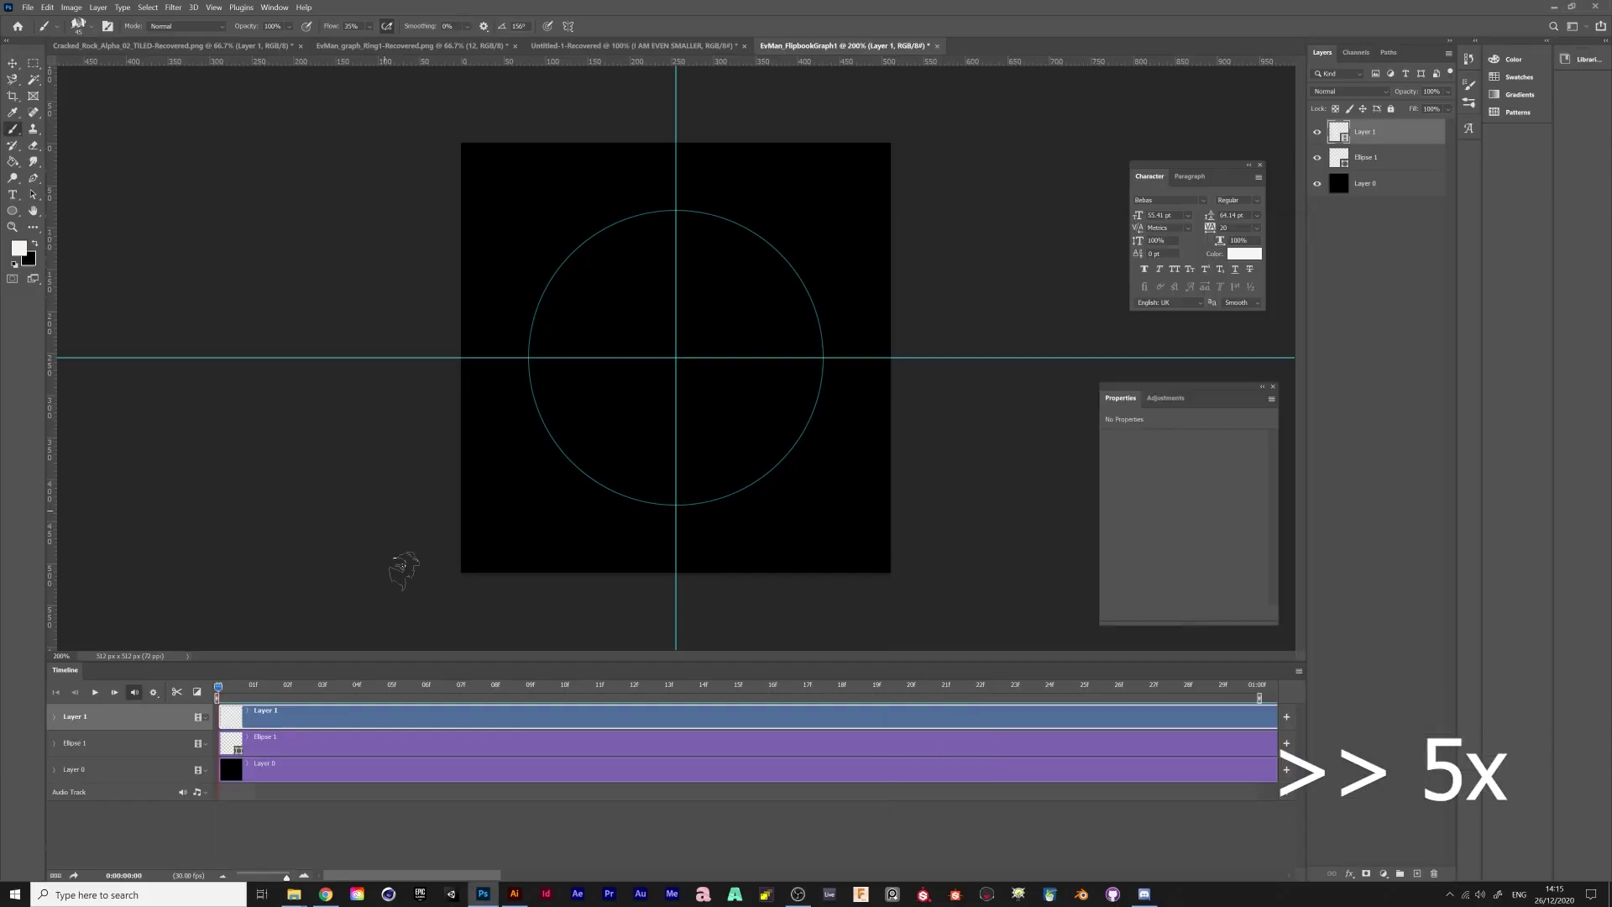
# Paint lengthening brush strokes on Layer 1 along the circle guide's upper-left arc over successive frames of EvMan_FlipbookGraph1
pyautogui.moveTo(530, 367)
pyautogui.mouseDown()
pyautogui.moveTo(530, 321)
pyautogui.moveTo(566, 258)
pyautogui.moveTo(532, 360)
pyautogui.mouseUp()
pyautogui.click(114, 693)
pyautogui.click(114, 693)
pyautogui.press('Right')
pyautogui.moveTo(605, 218)
pyautogui.mouseDown()
pyautogui.moveTo(550, 279)
pyautogui.moveTo(530, 362)
pyautogui.mouseUp()
pyautogui.moveTo(587, 227); pyautogui.dragTo(551, 265)
pyautogui.press('Right')
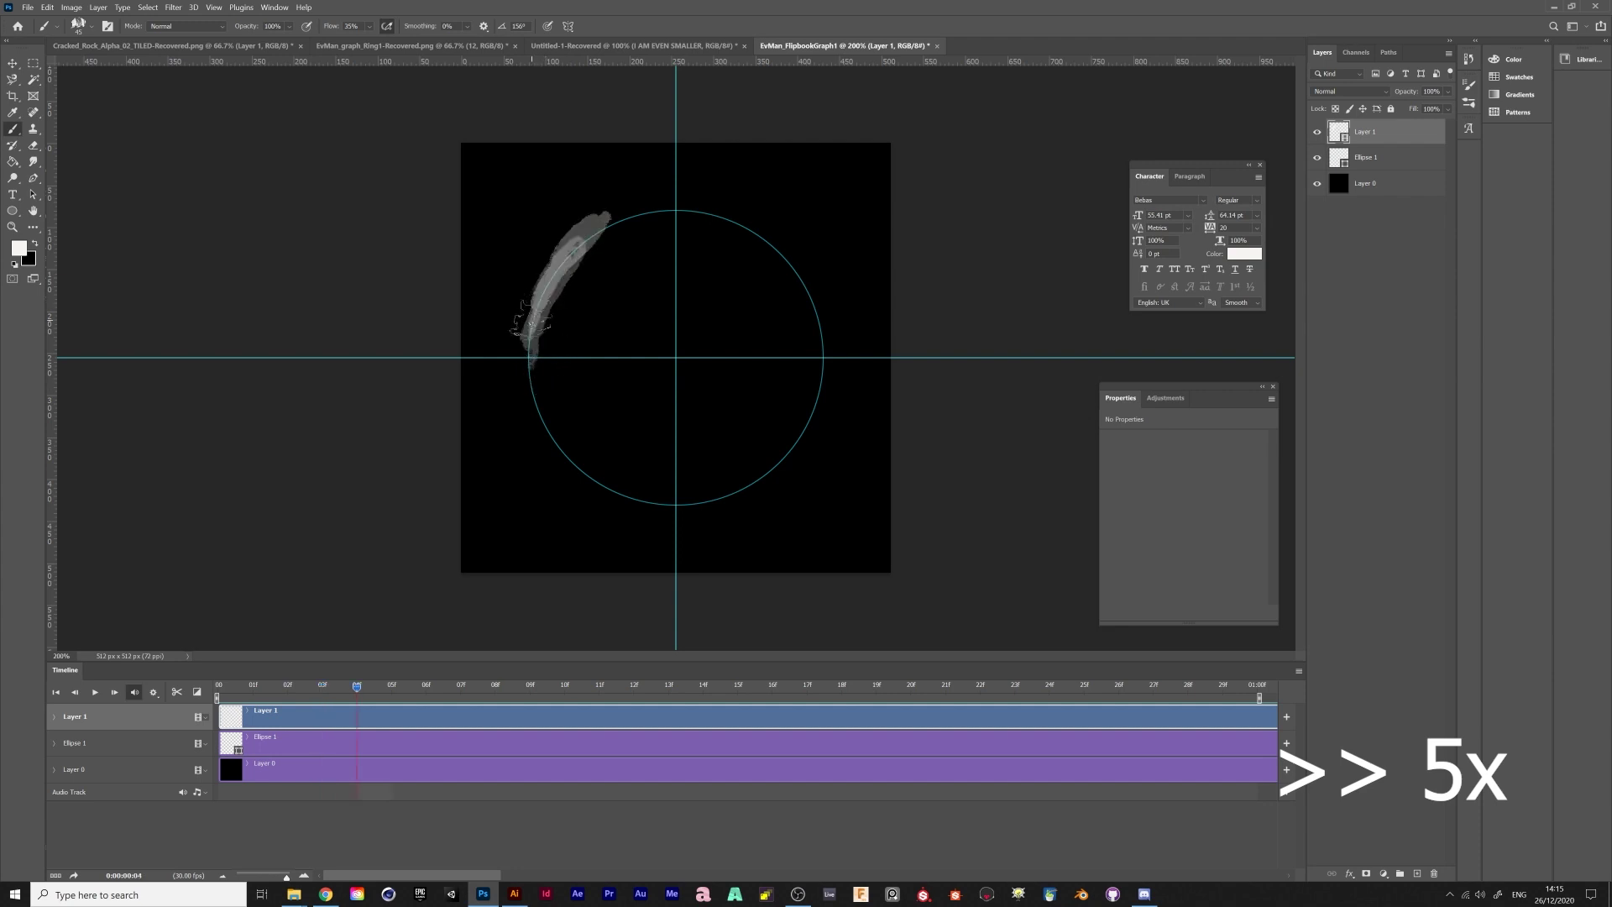
pyautogui.moveTo(618, 213)
pyautogui.mouseDown()
pyautogui.moveTo(532, 336)
pyautogui.moveTo(630, 210)
pyautogui.moveTo(539, 309)
pyautogui.mouseUp()
pyautogui.press('Right')
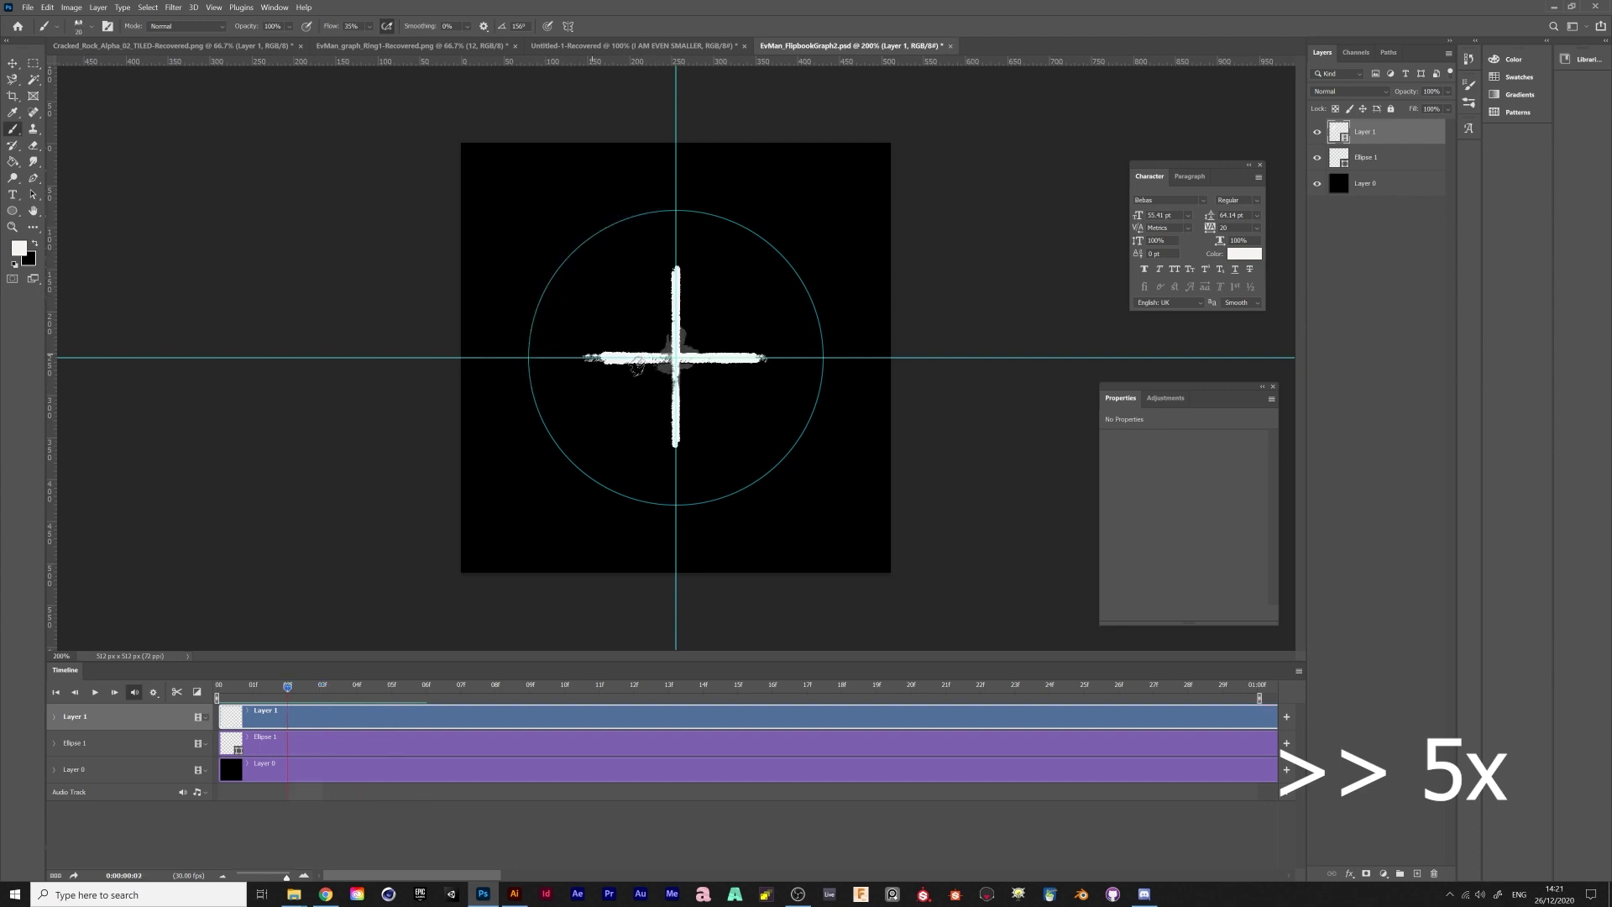
# Paint horizontal and vertical crosshair strokes on successive frames of EvMan_FlipbookGraph2.psd, extending the arms to the circle guide
pyautogui.press('Right')
pyautogui.moveTo(556, 359); pyautogui.dragTo(672, 358)
pyautogui.moveTo(676, 239)
pyautogui.mouseDown()
pyautogui.moveTo(690, 319)
pyautogui.moveTo(676, 327)
pyautogui.moveTo(806, 359)
pyautogui.mouseUp()
pyautogui.hotkey('ctrl', 'z')
pyautogui.moveTo(676, 336); pyautogui.dragTo(676, 483)
pyautogui.press('Right')
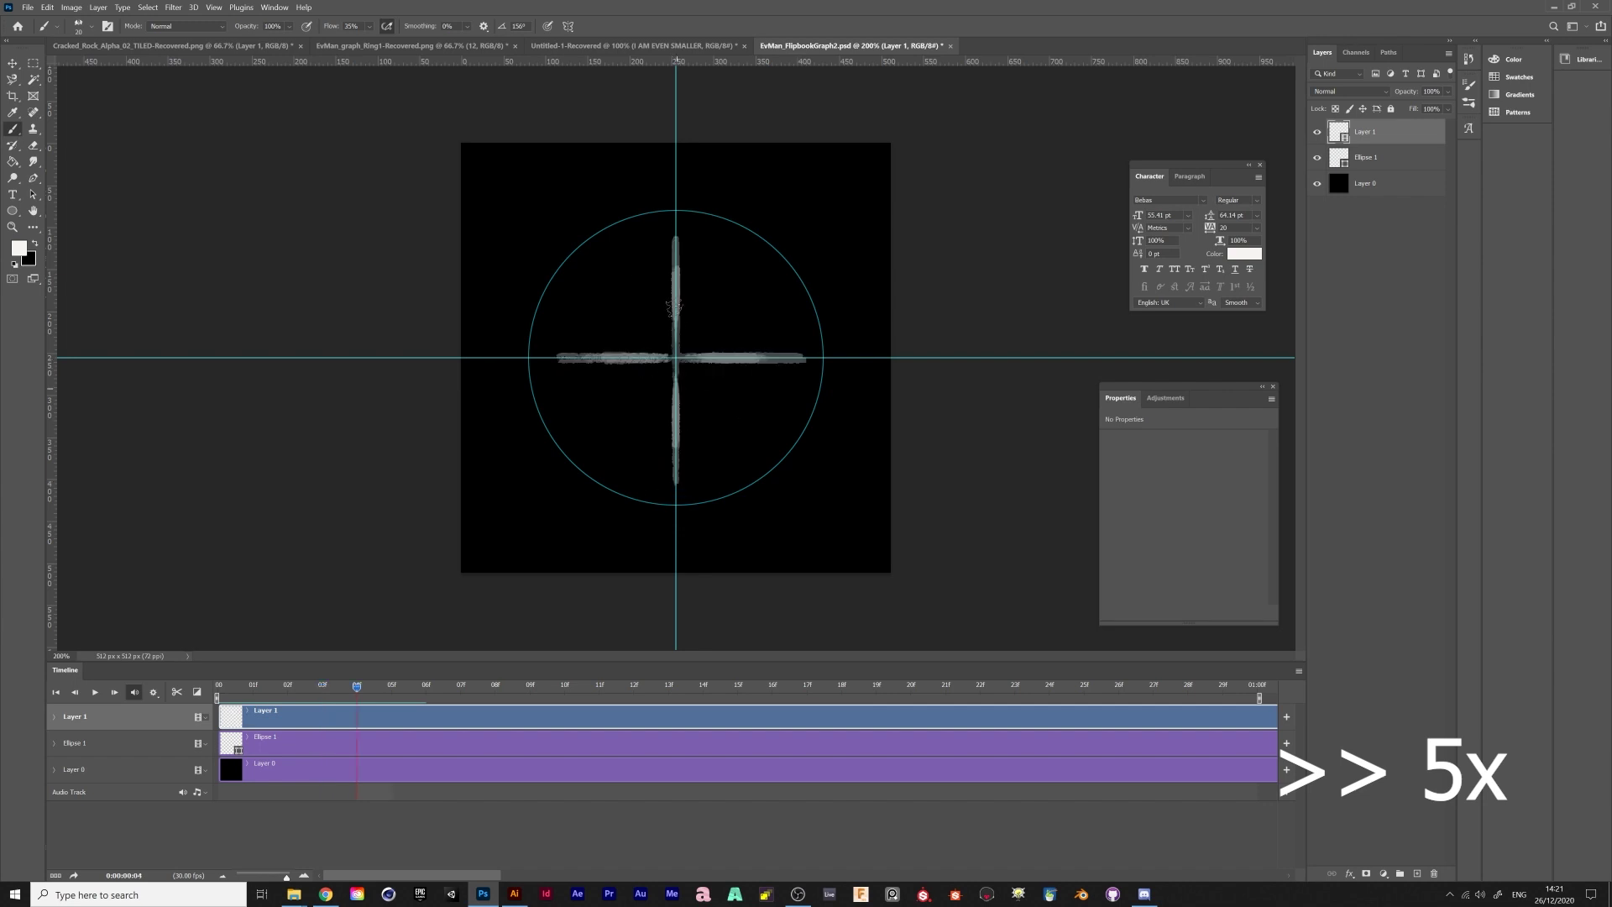
pyautogui.moveTo(676, 285); pyautogui.dragTo(676, 323)
pyautogui.moveTo(534, 357); pyautogui.dragTo(630, 358)
pyautogui.moveTo(676, 500); pyautogui.dragTo(672, 345)
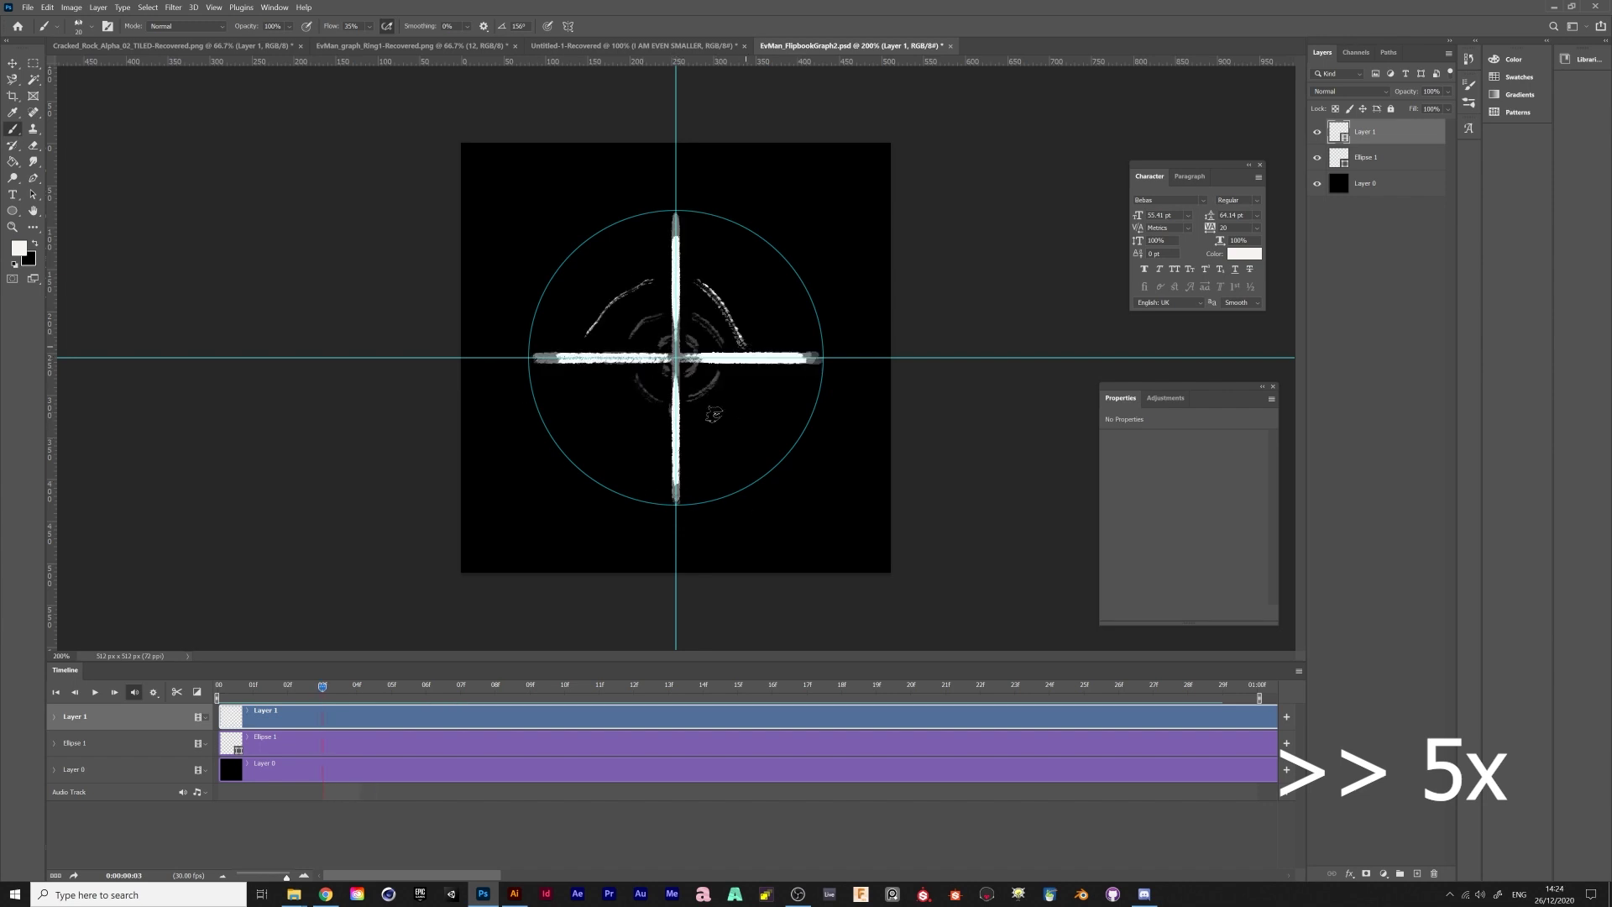
# Paint curved arc strokes in the quadrants between the crosshair arms, enlarging them on the following frame
pyautogui.moveTo(697, 278); pyautogui.dragTo(750, 345)
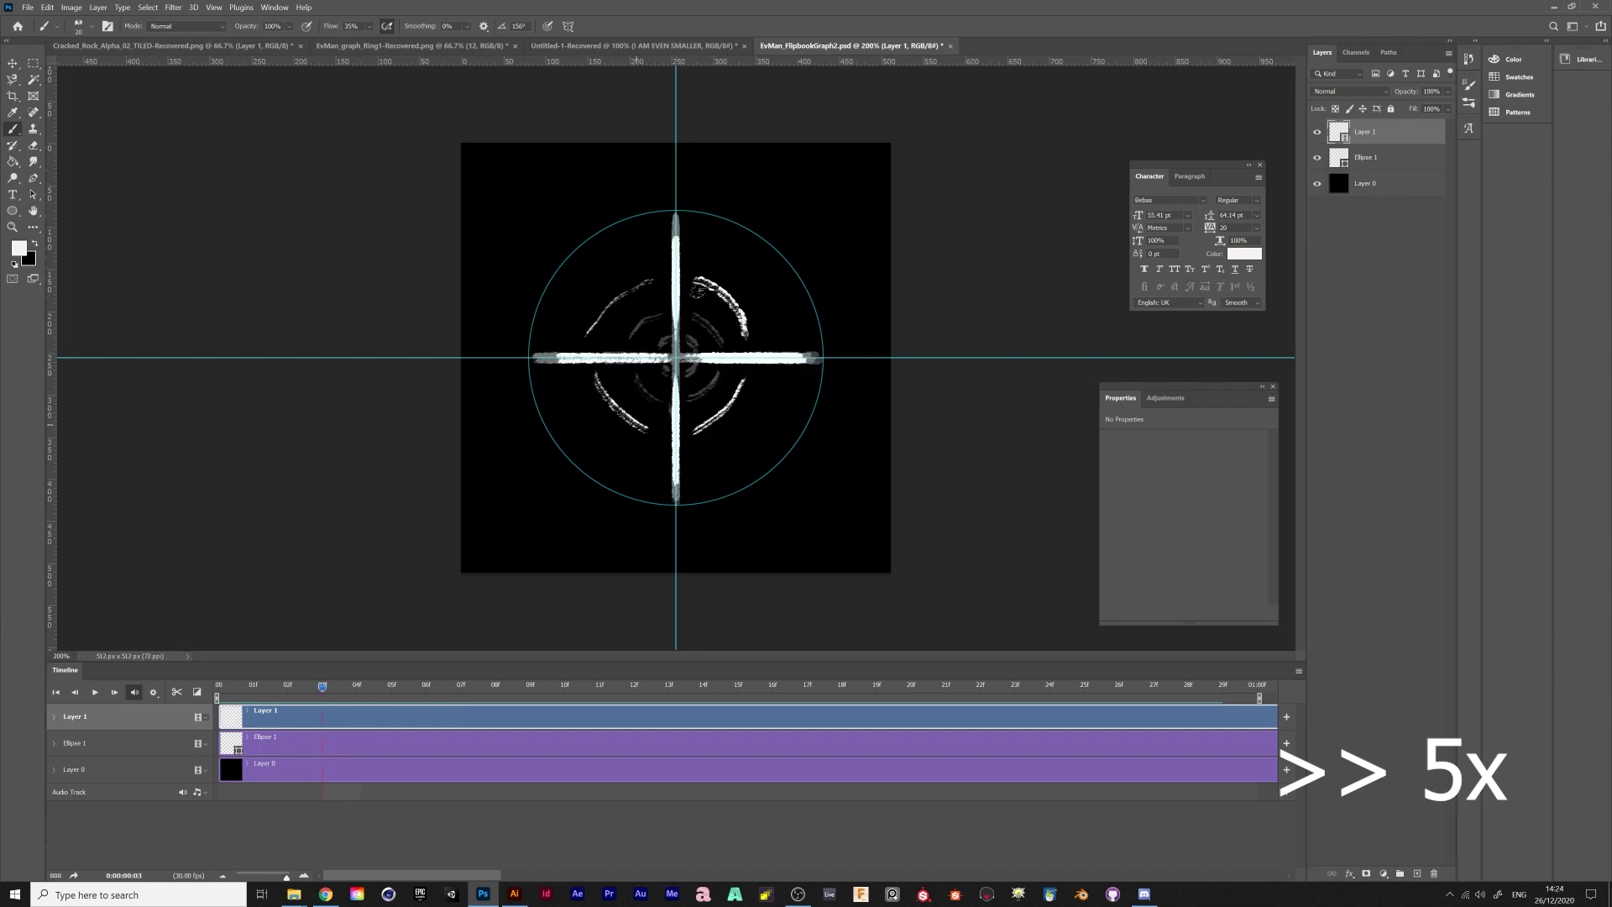
pyautogui.press('Right')
pyautogui.moveTo(699, 248); pyautogui.dragTo(763, 343)
pyautogui.moveTo(572, 332); pyautogui.dragTo(651, 258)
pyautogui.moveTo(710, 459); pyautogui.dragTo(781, 382)
pyautogui.moveTo(575, 383)
pyautogui.mouseDown()
pyautogui.moveTo(656, 463)
pyautogui.moveTo(569, 384)
pyautogui.moveTo(645, 245)
pyautogui.mouseUp()
# Paint wider arc segments around the crosshair on the next two frames, closer to the circle guide
pyautogui.press('Right')
pyautogui.moveTo(706, 246); pyautogui.dragTo(777, 339)
pyautogui.moveTo(714, 458); pyautogui.dragTo(789, 379)
pyautogui.press('Right')
pyautogui.moveTo(556, 338); pyautogui.dragTo(643, 243)
pyautogui.moveTo(708, 239)
pyautogui.mouseDown()
pyautogui.moveTo(792, 346)
pyautogui.moveTo(709, 467)
pyautogui.mouseUp()
pyautogui.moveTo(561, 380); pyautogui.dragTo(656, 467)
# Paint a ring outline with wavy strokes along the circle guide frame by frame in EvMan_FlipbookGraph4.psd
pyautogui.press('Right')
pyautogui.moveTo(650, 313)
pyautogui.mouseDown()
pyautogui.moveTo(526, 441)
pyautogui.moveTo(655, 617)
pyautogui.mouseUp()
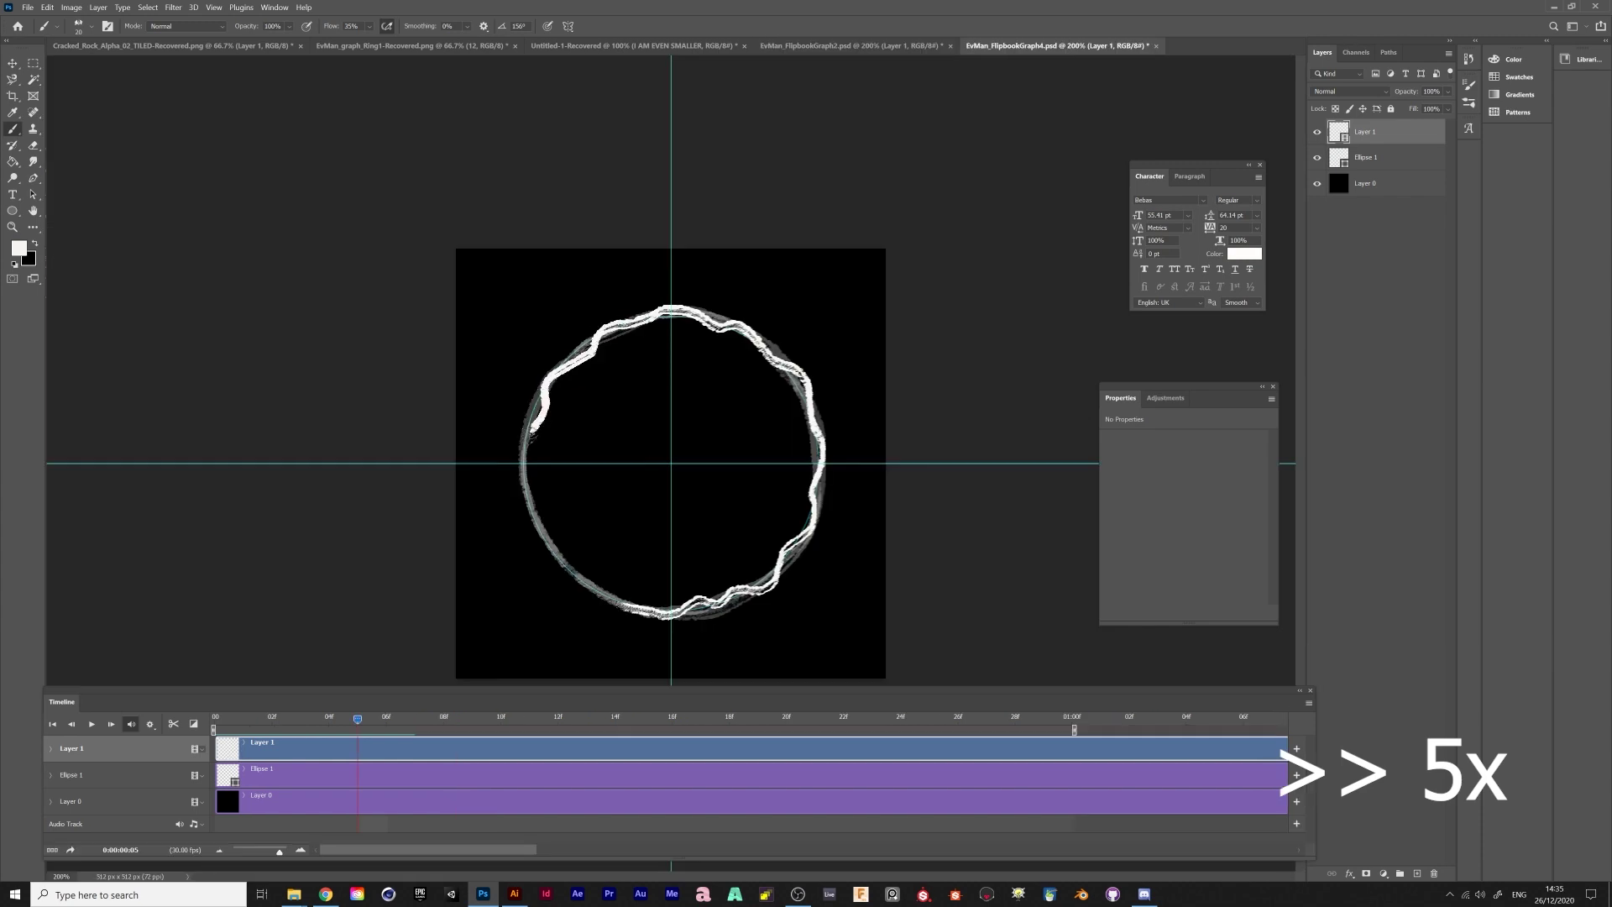
pyautogui.press('Right')
pyautogui.moveTo(540, 500)
pyautogui.mouseDown()
pyautogui.moveTo(565, 550)
pyautogui.moveTo(718, 613)
pyautogui.moveTo(802, 496)
pyautogui.moveTo(724, 315)
pyautogui.moveTo(537, 388)
pyautogui.moveTo(531, 508)
pyautogui.moveTo(527, 457)
pyautogui.moveTo(609, 324)
pyautogui.moveTo(781, 357)
pyautogui.moveTo(787, 529)
pyautogui.moveTo(672, 615)
pyautogui.moveTo(556, 541)
pyautogui.mouseUp()
pyautogui.press('Right')
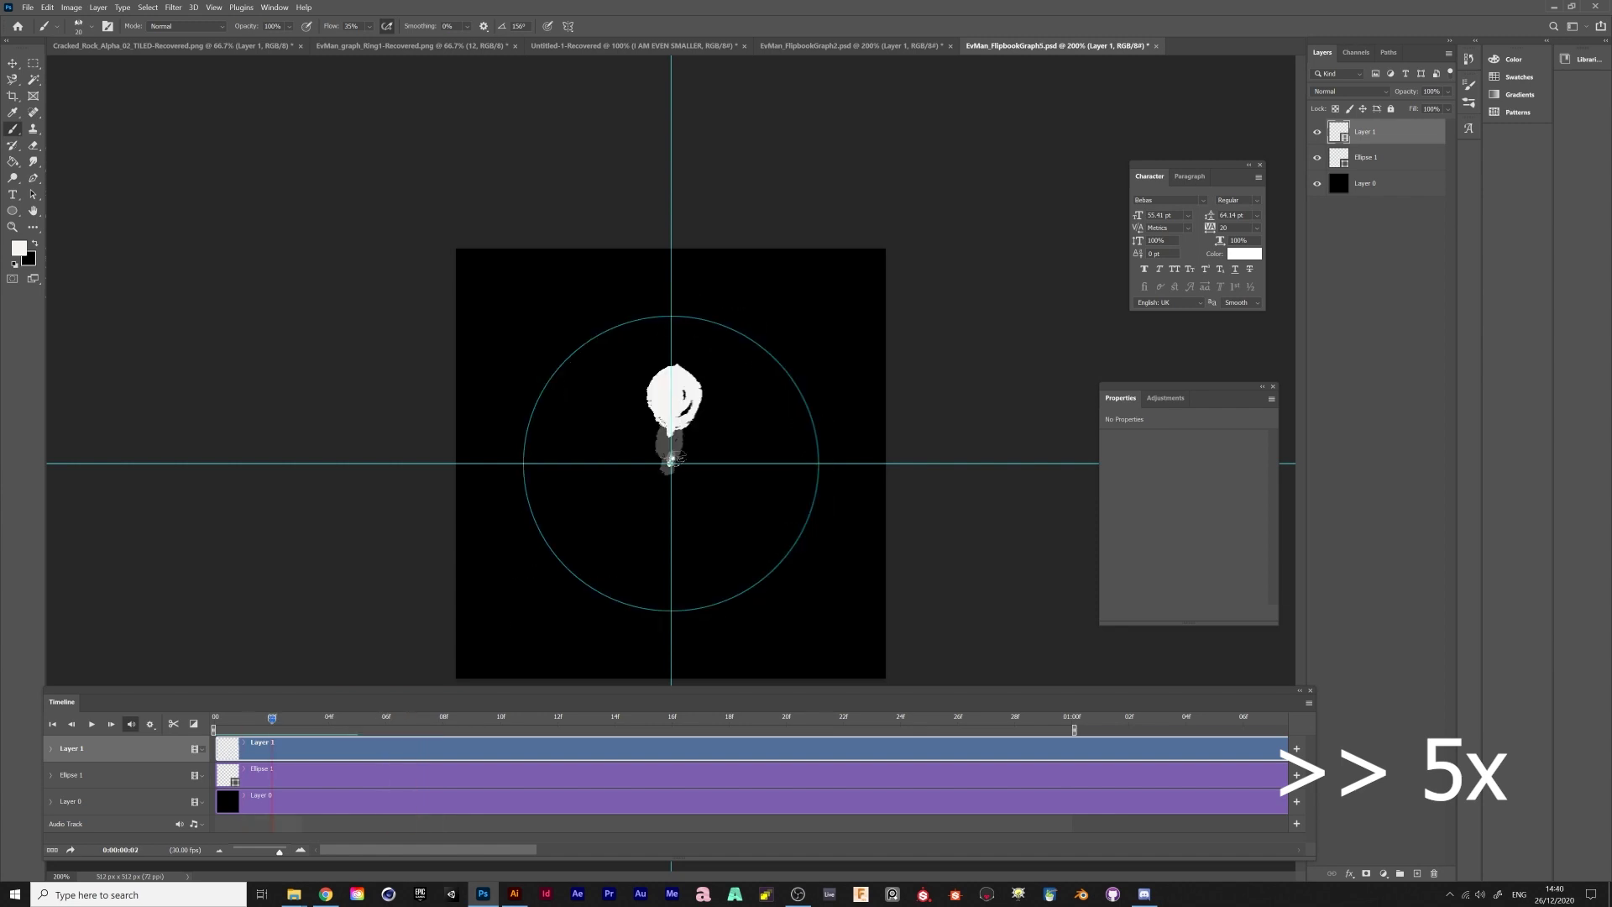
# Paint small strokes rising along the vertical guide toward the circle's top on successive frames of EvMan_FlipbookGraph5.psd
pyautogui.press('Right')
pyautogui.press('Left')
pyautogui.press('Right')
pyautogui.moveTo(687, 328)
pyautogui.mouseDown()
pyautogui.moveTo(652, 347)
pyautogui.moveTo(684, 356)
pyautogui.moveTo(645, 329)
pyautogui.moveTo(677, 334)
pyautogui.moveTo(675, 319)
pyautogui.mouseUp()
pyautogui.press('Right')
pyautogui.press('Right')
pyautogui.press('Right')
pyautogui.press('Right')
pyautogui.moveTo(682, 289)
pyautogui.mouseDown()
pyautogui.moveTo(652, 309)
pyautogui.moveTo(670, 311)
pyautogui.mouseUp()
# Step through the remaining frames of the flipbook animation and return to its first frame
pyautogui.press('Right')
pyautogui.press('Right')
pyautogui.press('Right')
pyautogui.press('Right')
pyautogui.press('Right')
pyautogui.press('Right')
pyautogui.press('Right')
pyautogui.press('Right')
pyautogui.press('Right')
pyautogui.press('Right')
pyautogui.press('Right')
pyautogui.press('Right')
pyautogui.moveTo(712, 727); pyautogui.dragTo(215, 727)
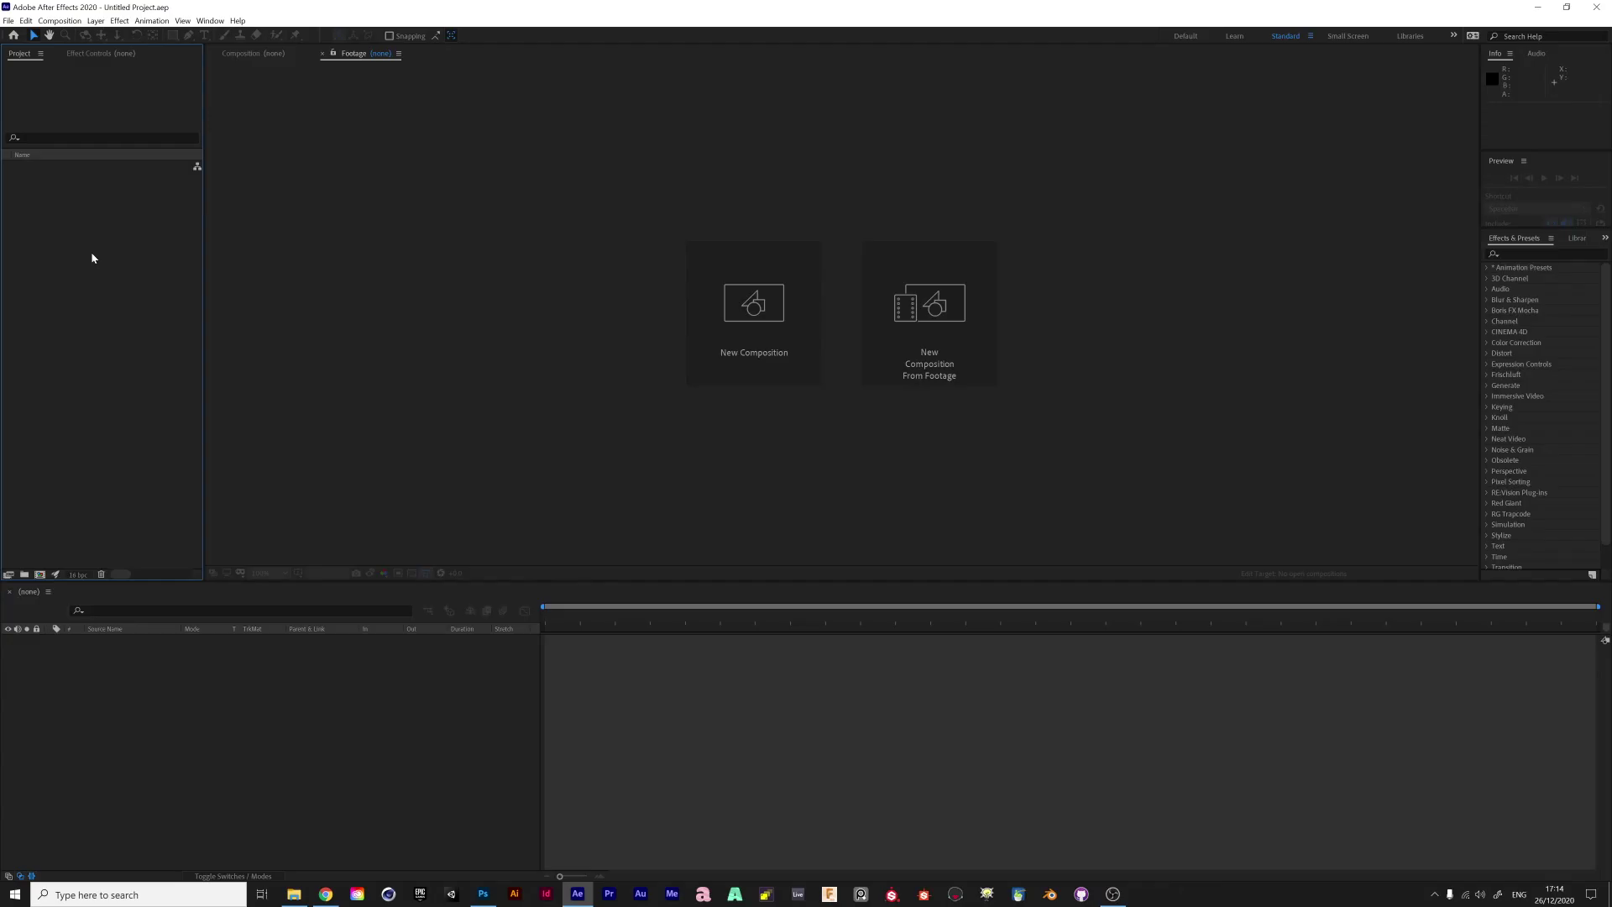
# In After Effects, import the PNG sequence from the 2020_Evman_AV renders folder SEQ/FlipbookGraph1, keeping the multiple-file import open
pyautogui.click(8, 21)
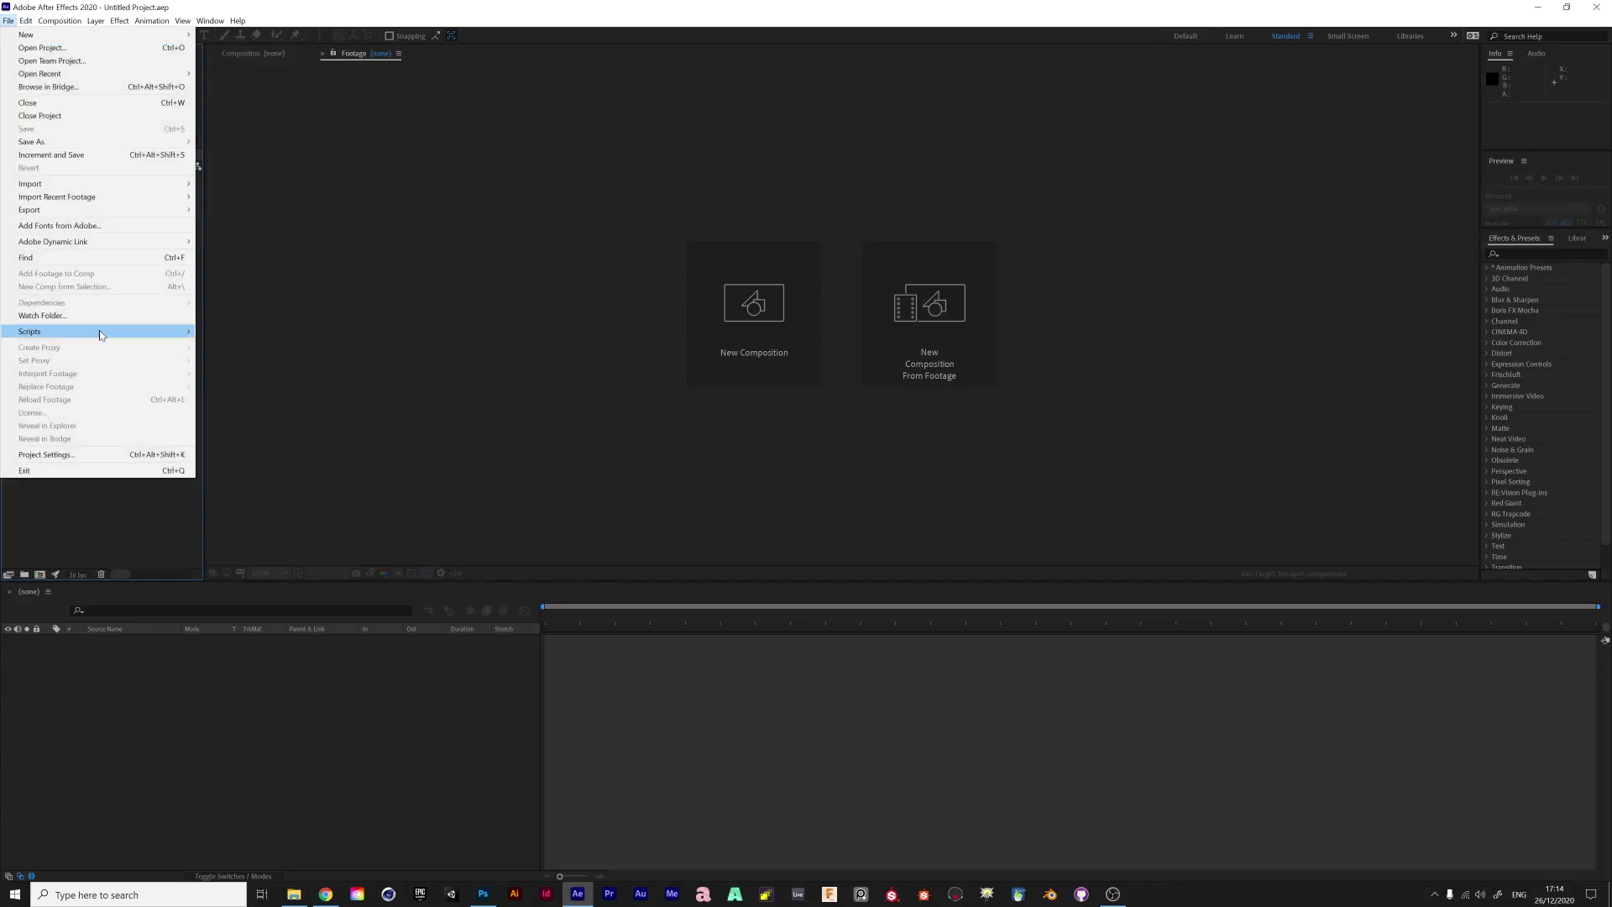
pyautogui.moveTo(73, 185)
pyautogui.click(283, 200)
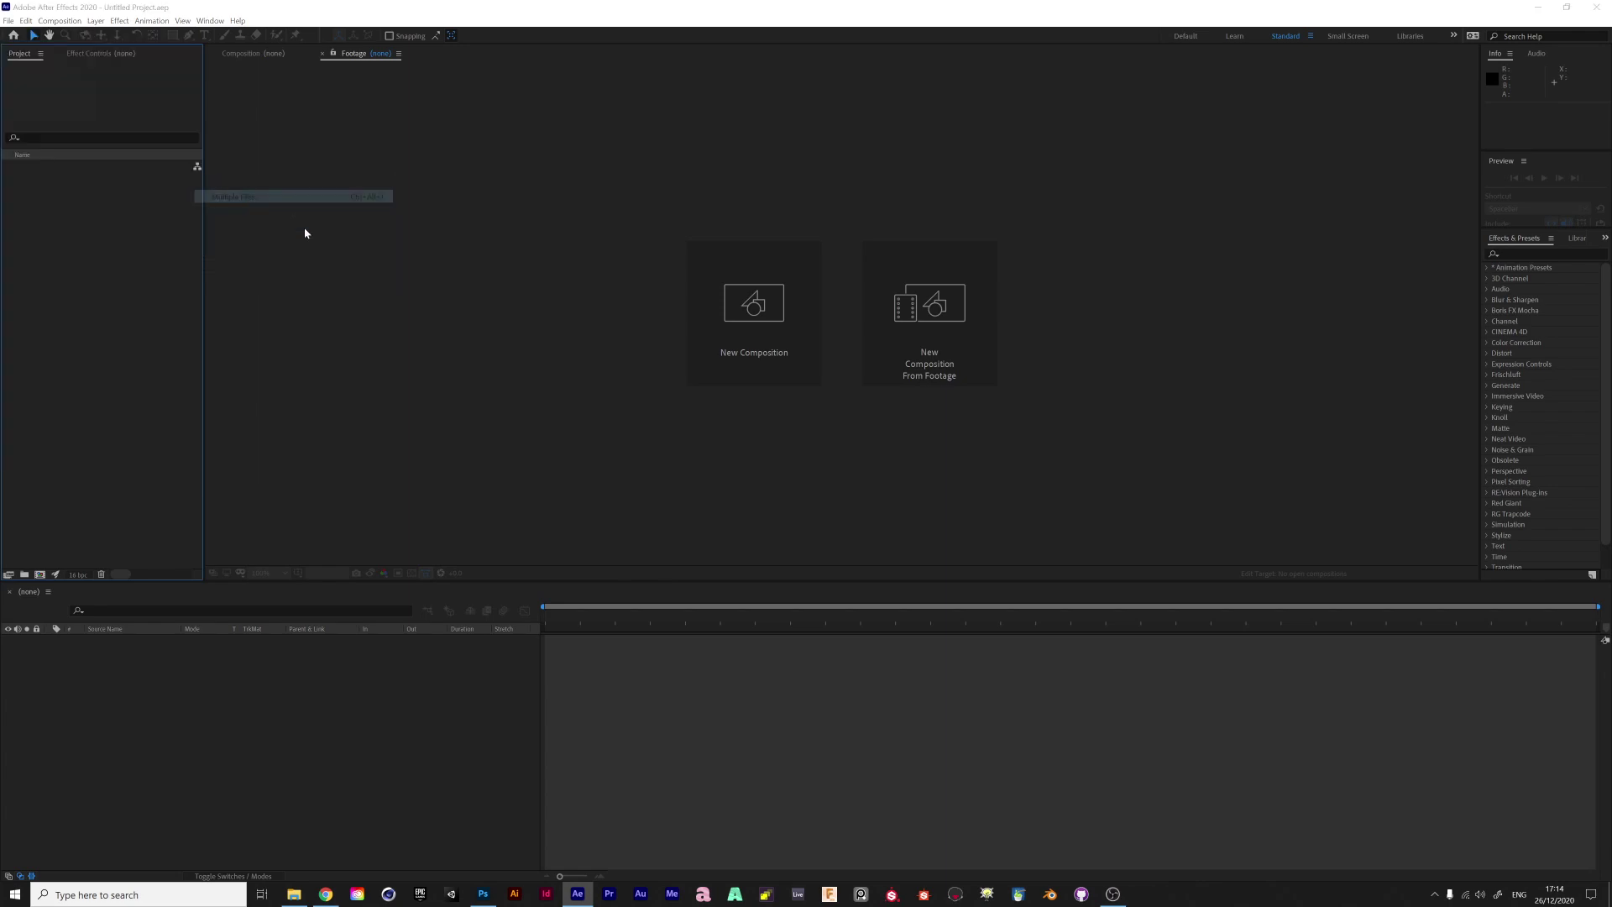
pyautogui.click(662, 140)
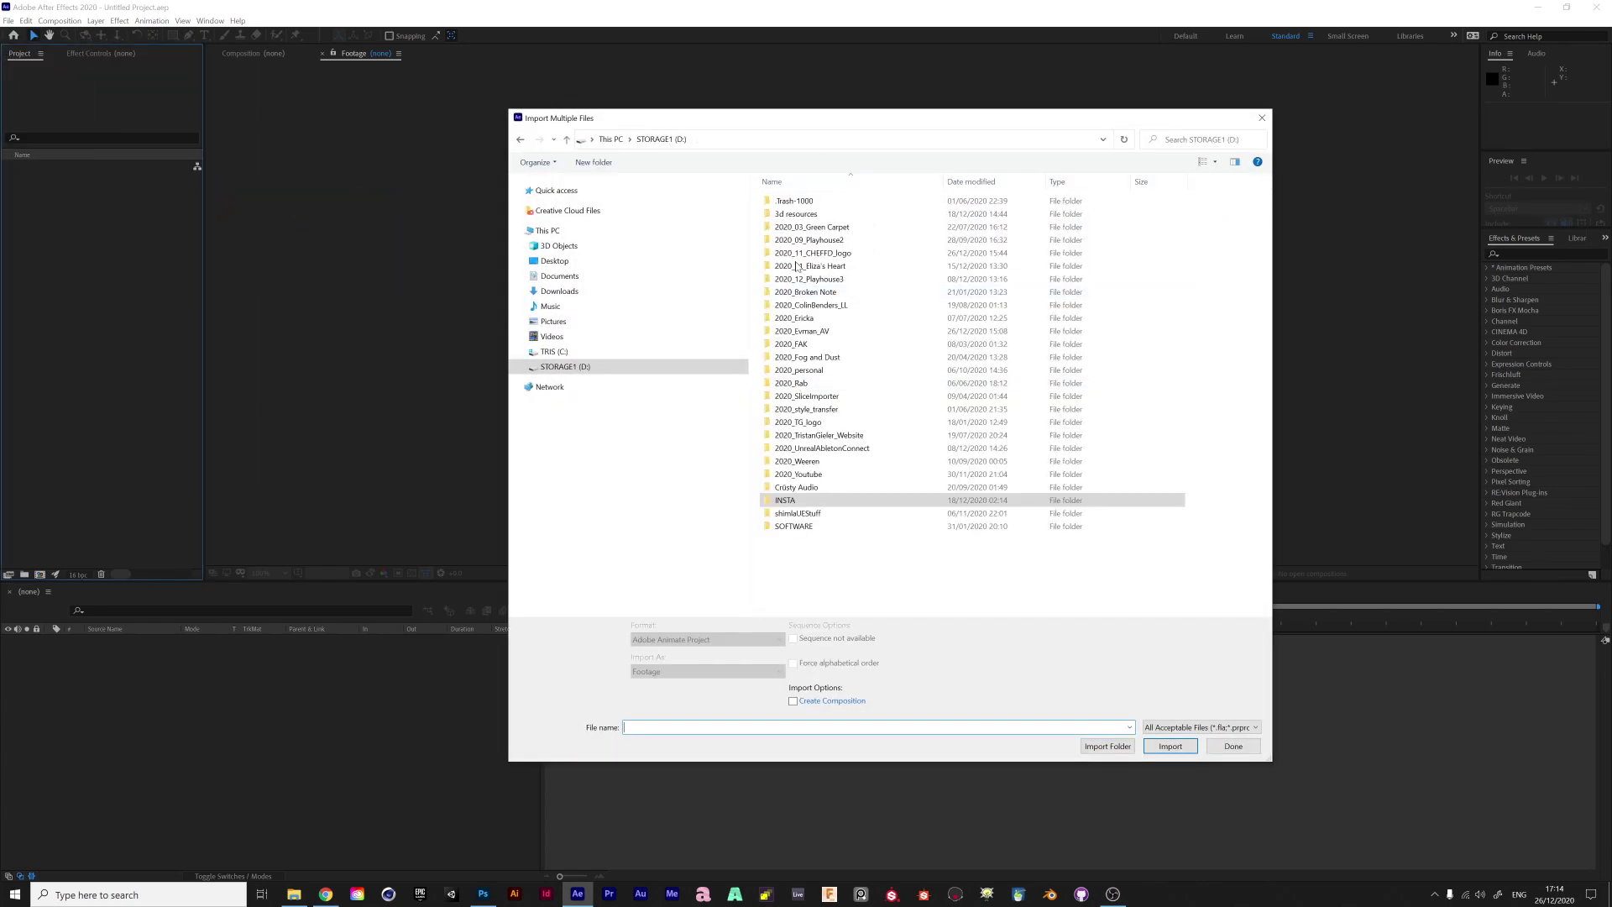
pyautogui.doubleClick(808, 331)
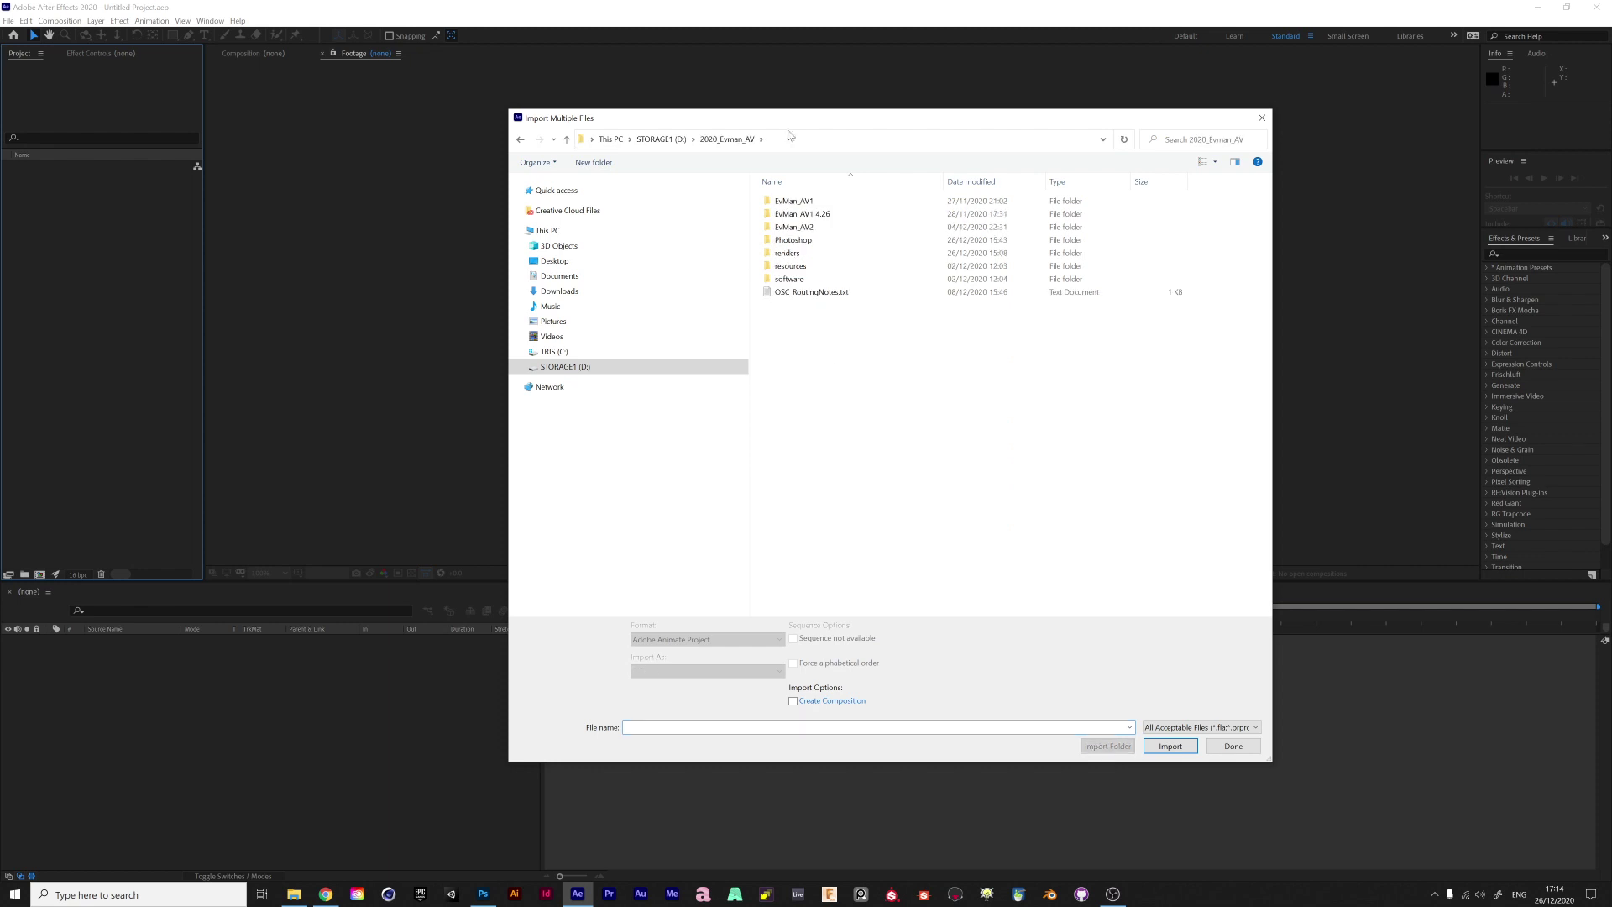
pyautogui.doubleClick(789, 253)
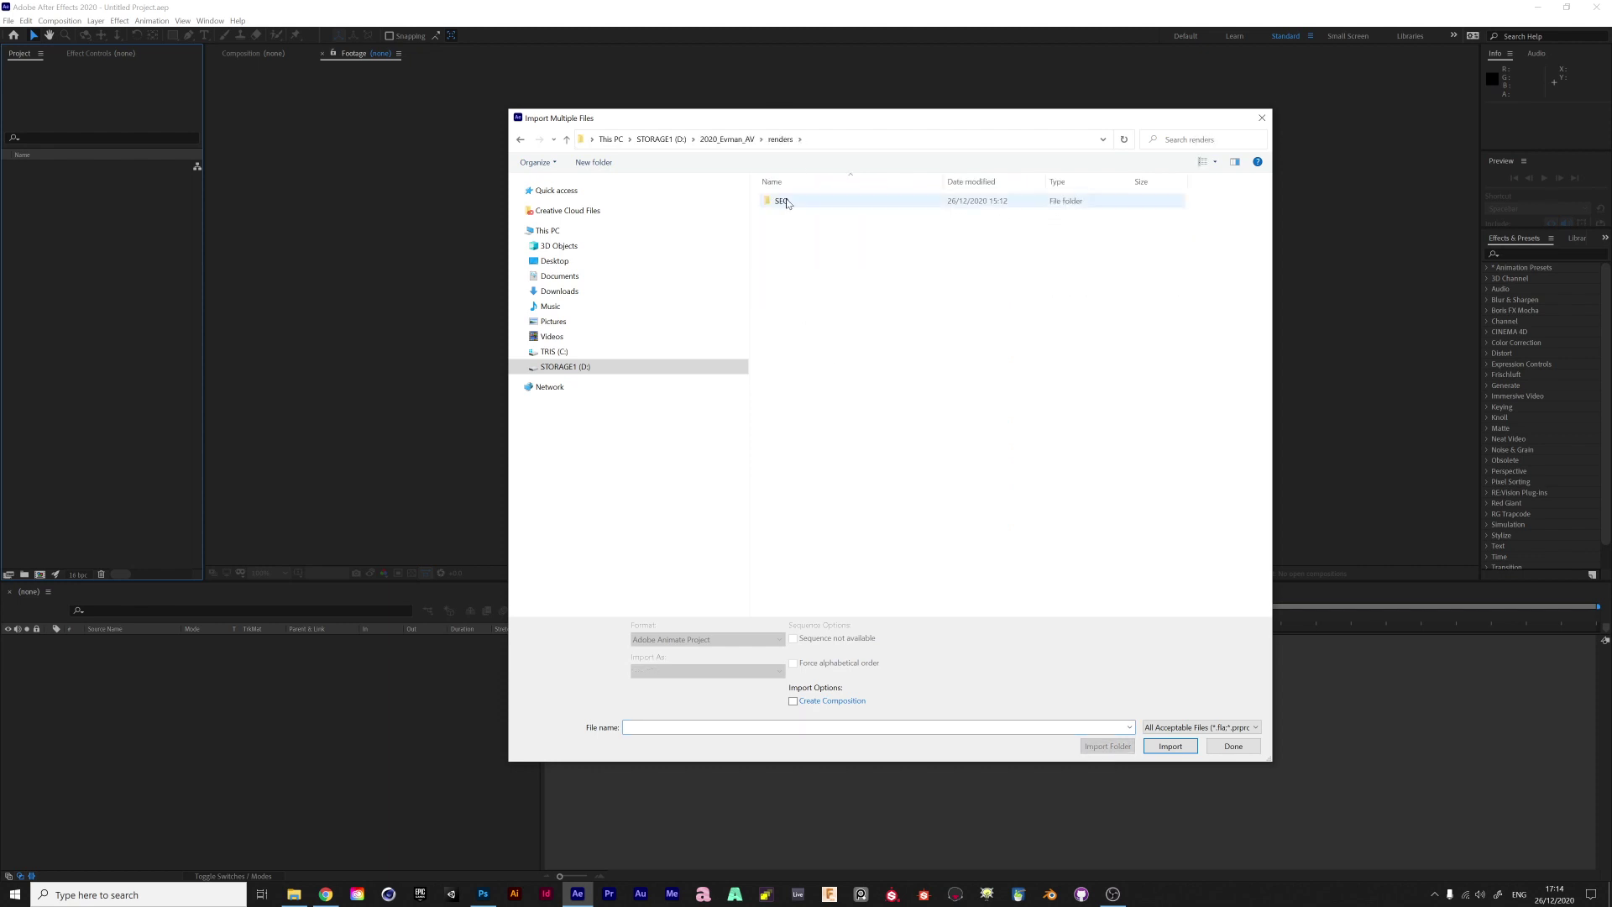
pyautogui.doubleClick(787, 201)
pyautogui.doubleClick(788, 204)
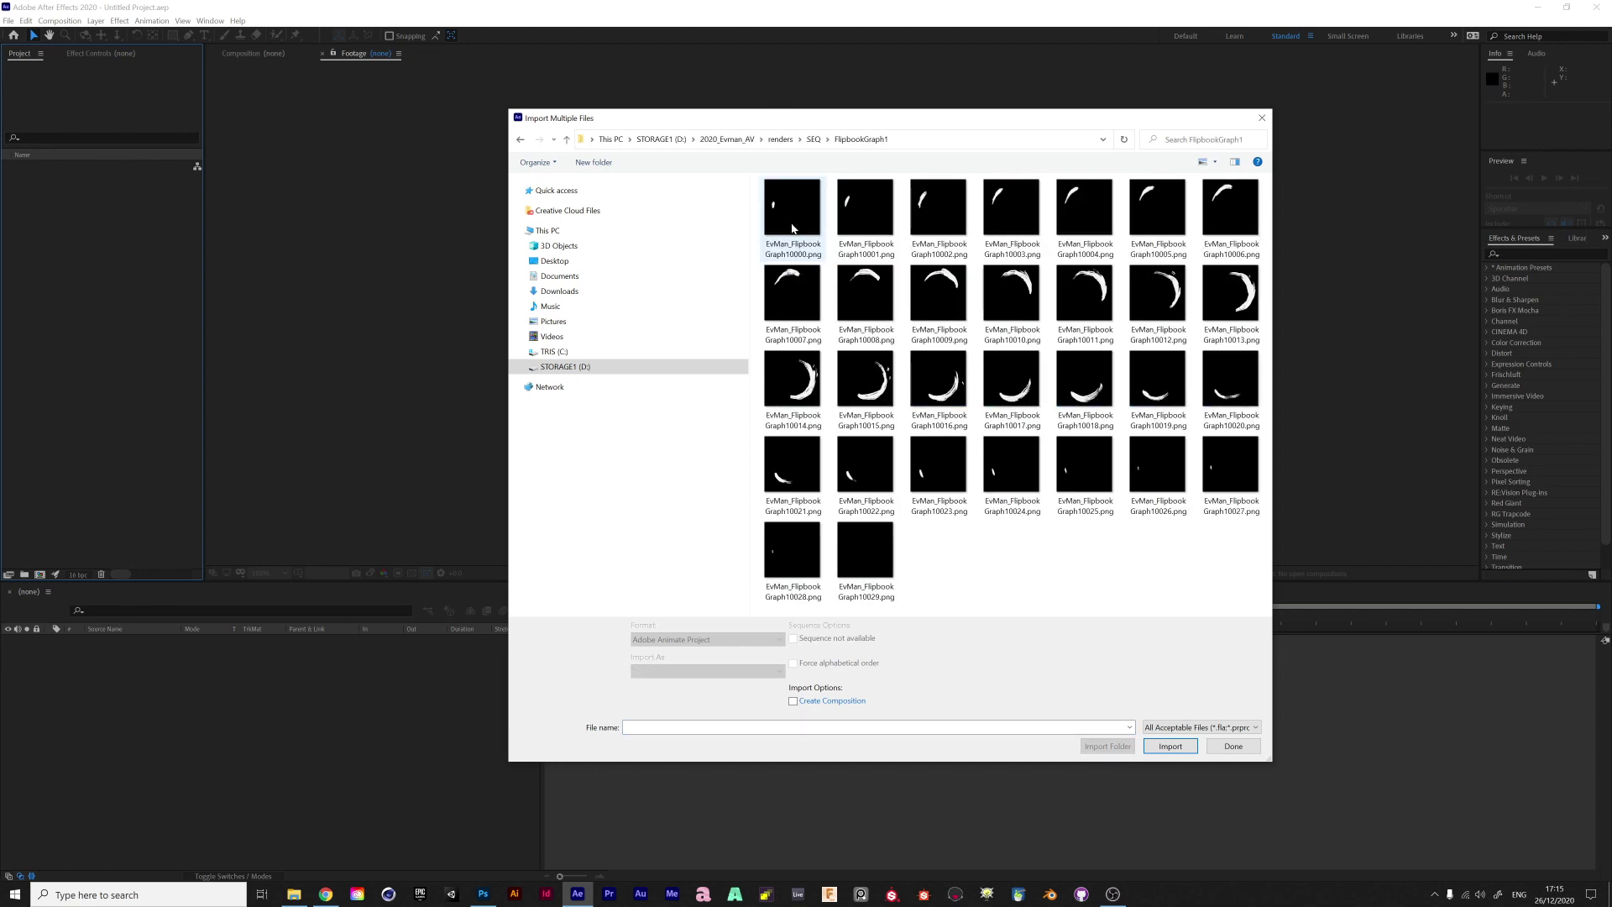
pyautogui.click(791, 208)
pyautogui.click(1171, 735)
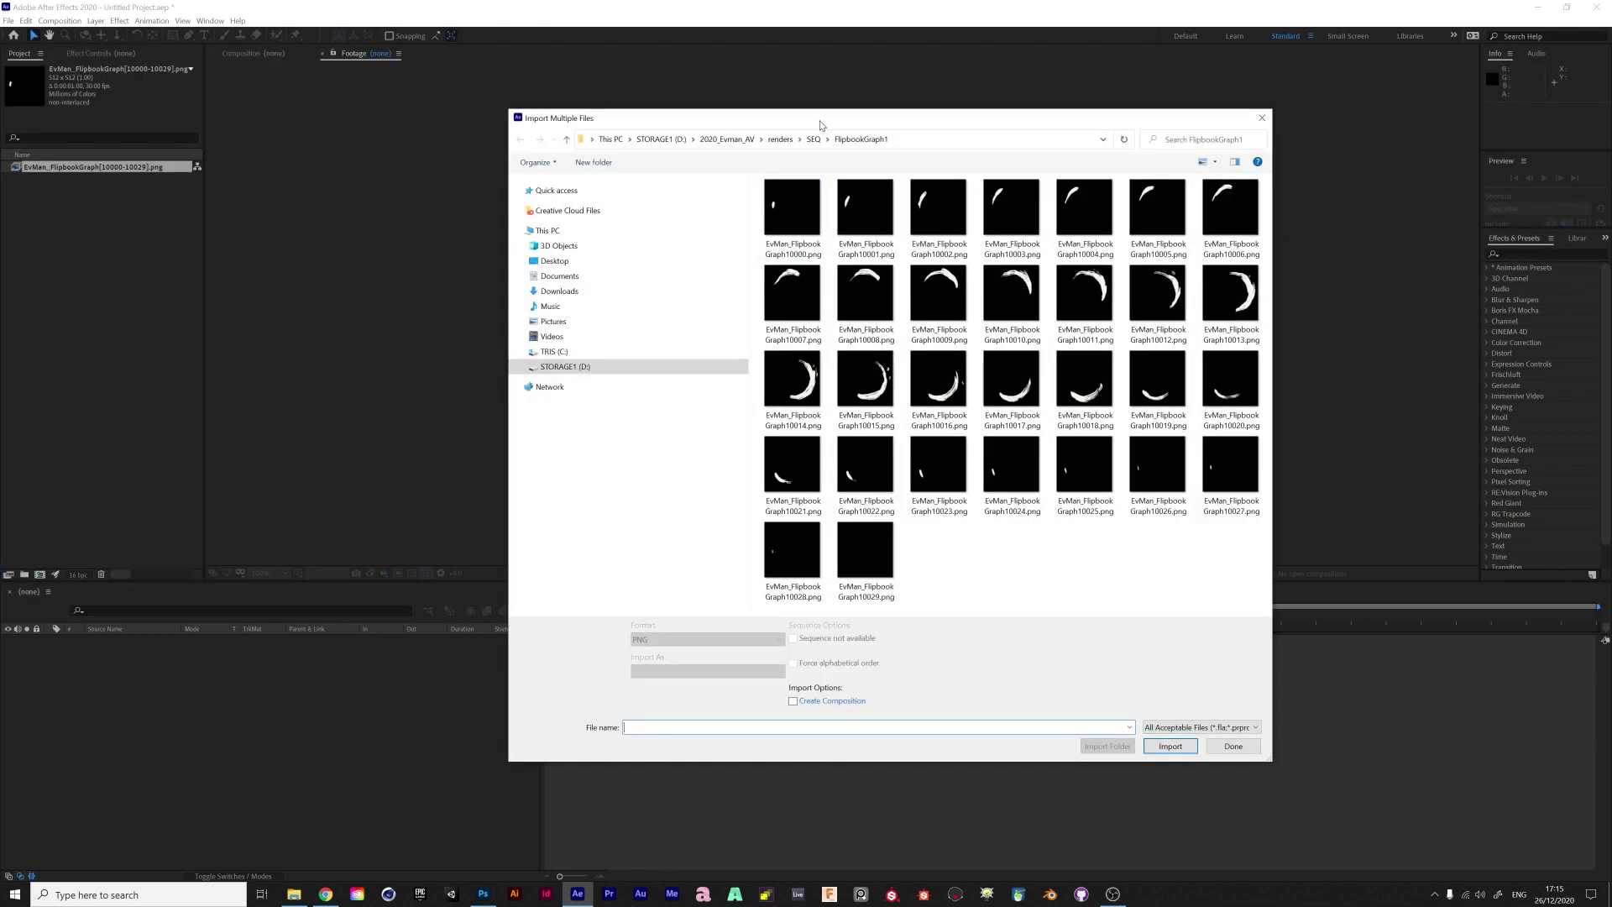
# Import the PNG sequences from the FlipbookGraph2 and FlipbookGraph3 folders
pyautogui.click(814, 140)
pyautogui.doubleClick(797, 202)
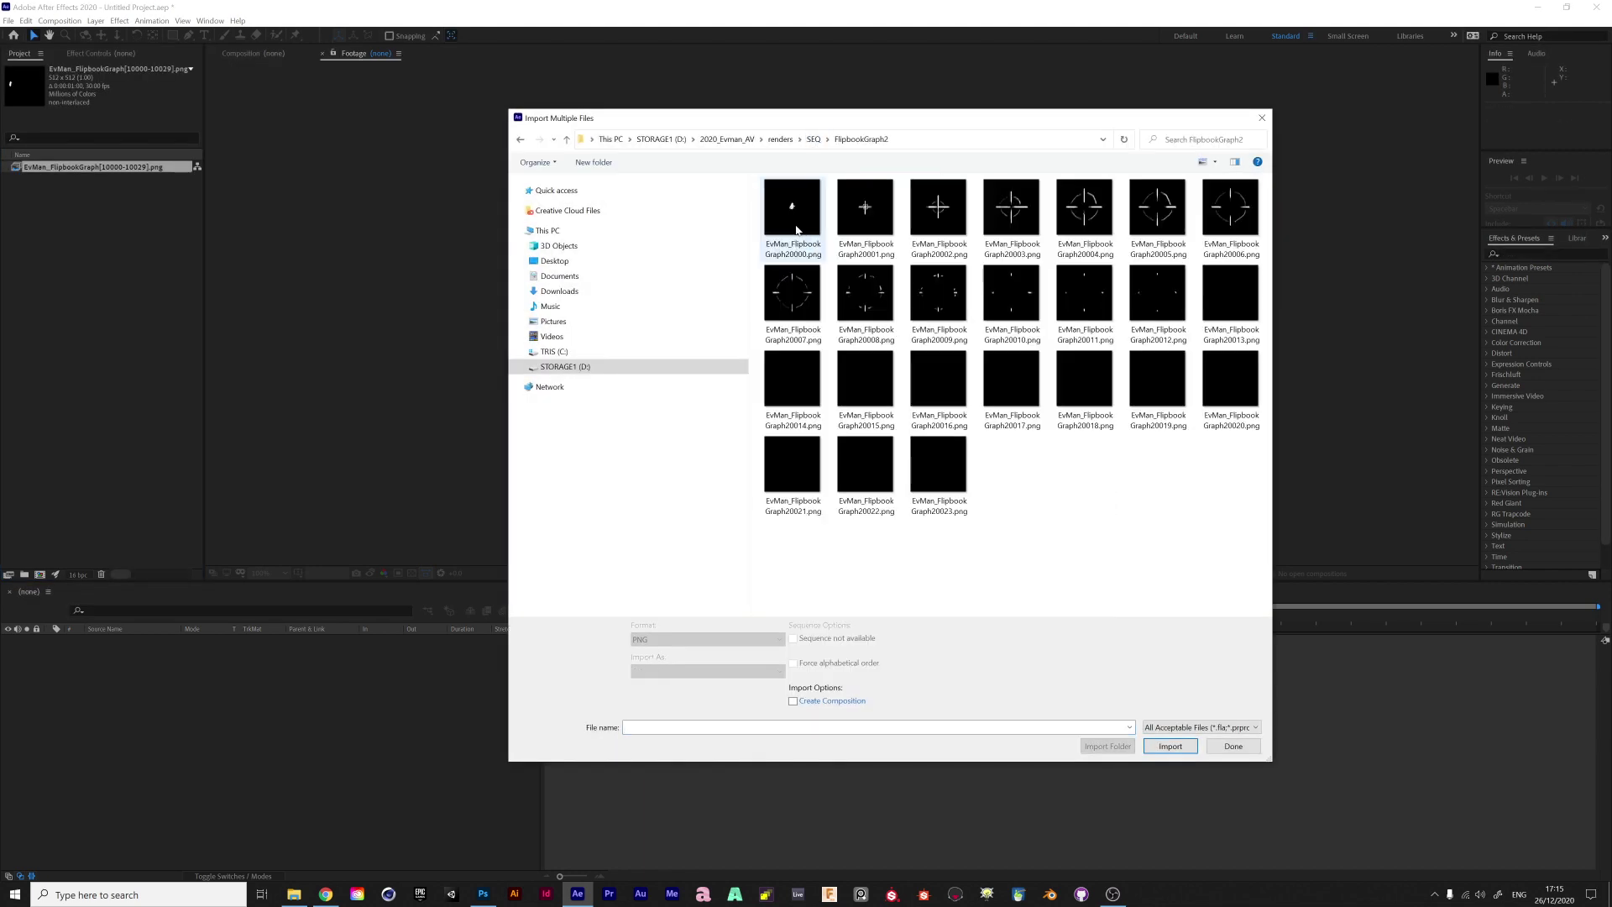
pyautogui.click(792, 207)
pyautogui.click(1162, 736)
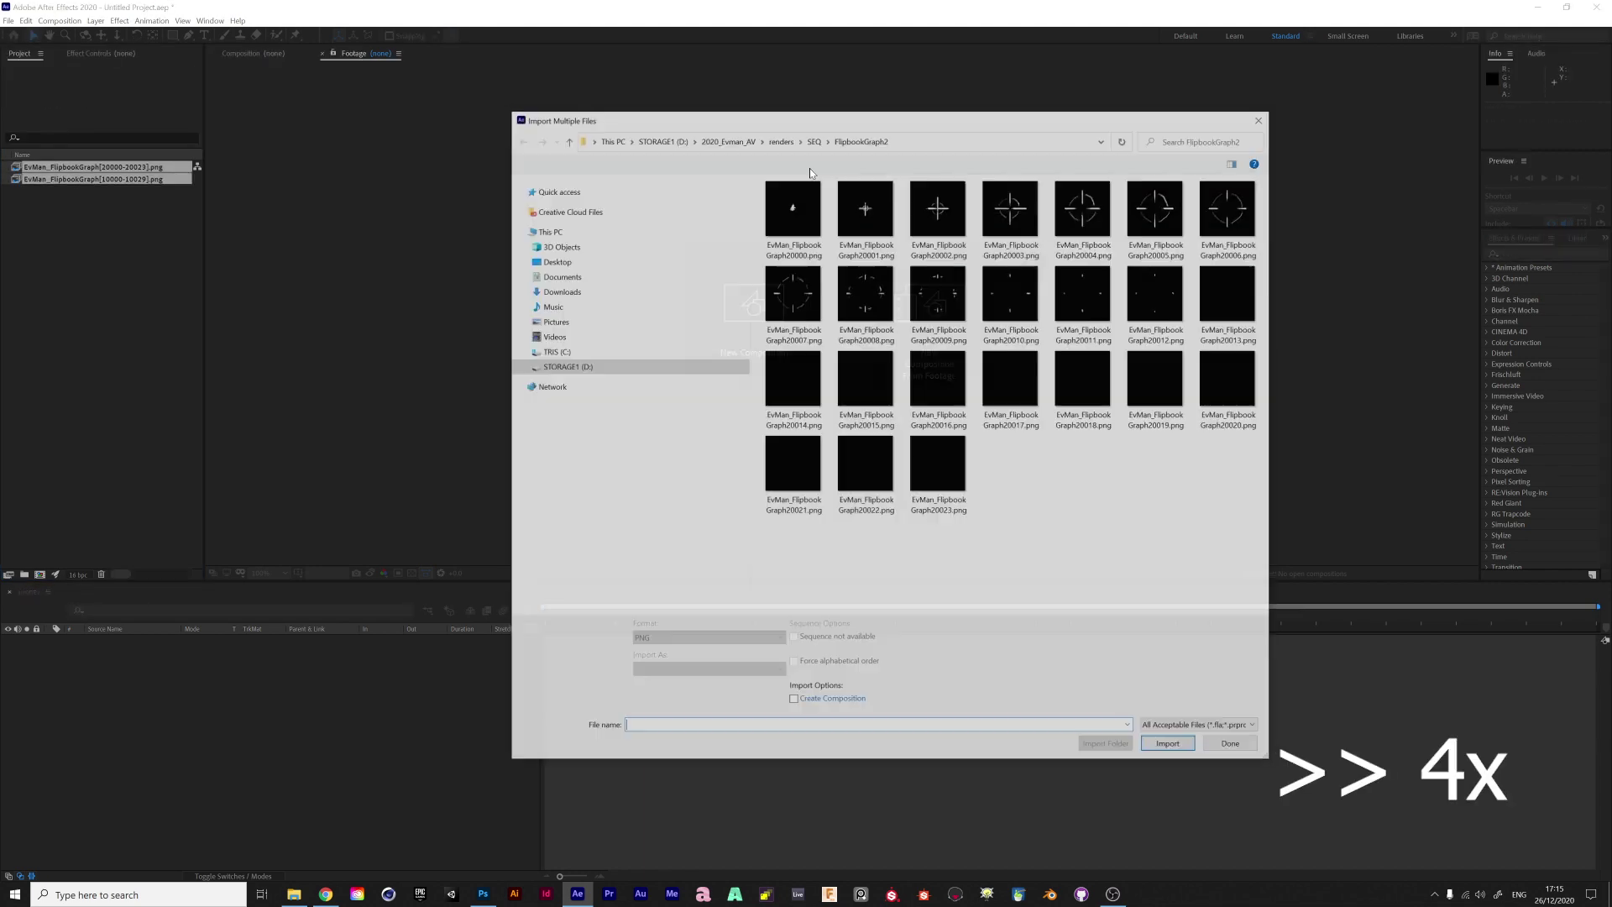
pyautogui.click(814, 142)
pyautogui.doubleClick(798, 220)
pyautogui.click(793, 217)
pyautogui.click(1169, 736)
# Import the PNG sequences from the FlipbookGraph4 and FlipbookGraph5 folders
pyautogui.click(814, 140)
pyautogui.doubleClick(803, 240)
pyautogui.doubleClick(794, 217)
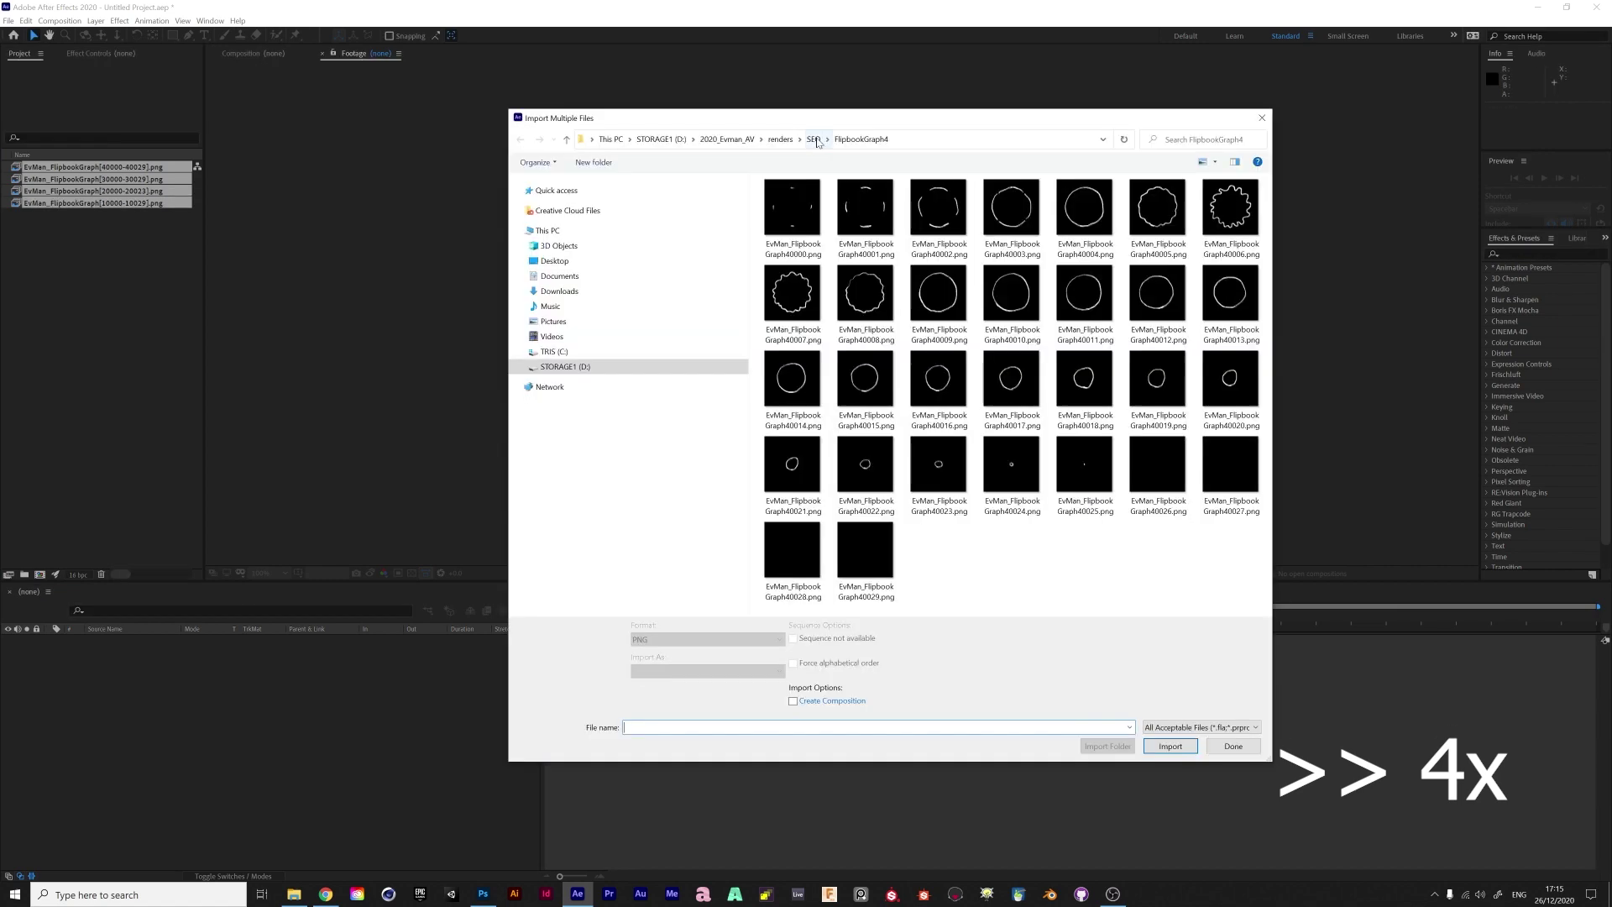
pyautogui.click(815, 139)
pyautogui.doubleClick(800, 253)
pyautogui.doubleClick(795, 218)
# Import the PNG sequences from the FlipbookGraph6 and FlipbookGraph7 folders and finish the multiple-file import
pyautogui.click(814, 140)
pyautogui.doubleClick(798, 269)
pyautogui.click(796, 241)
pyautogui.press('Return')
pyautogui.click(815, 139)
pyautogui.doubleClick(799, 279)
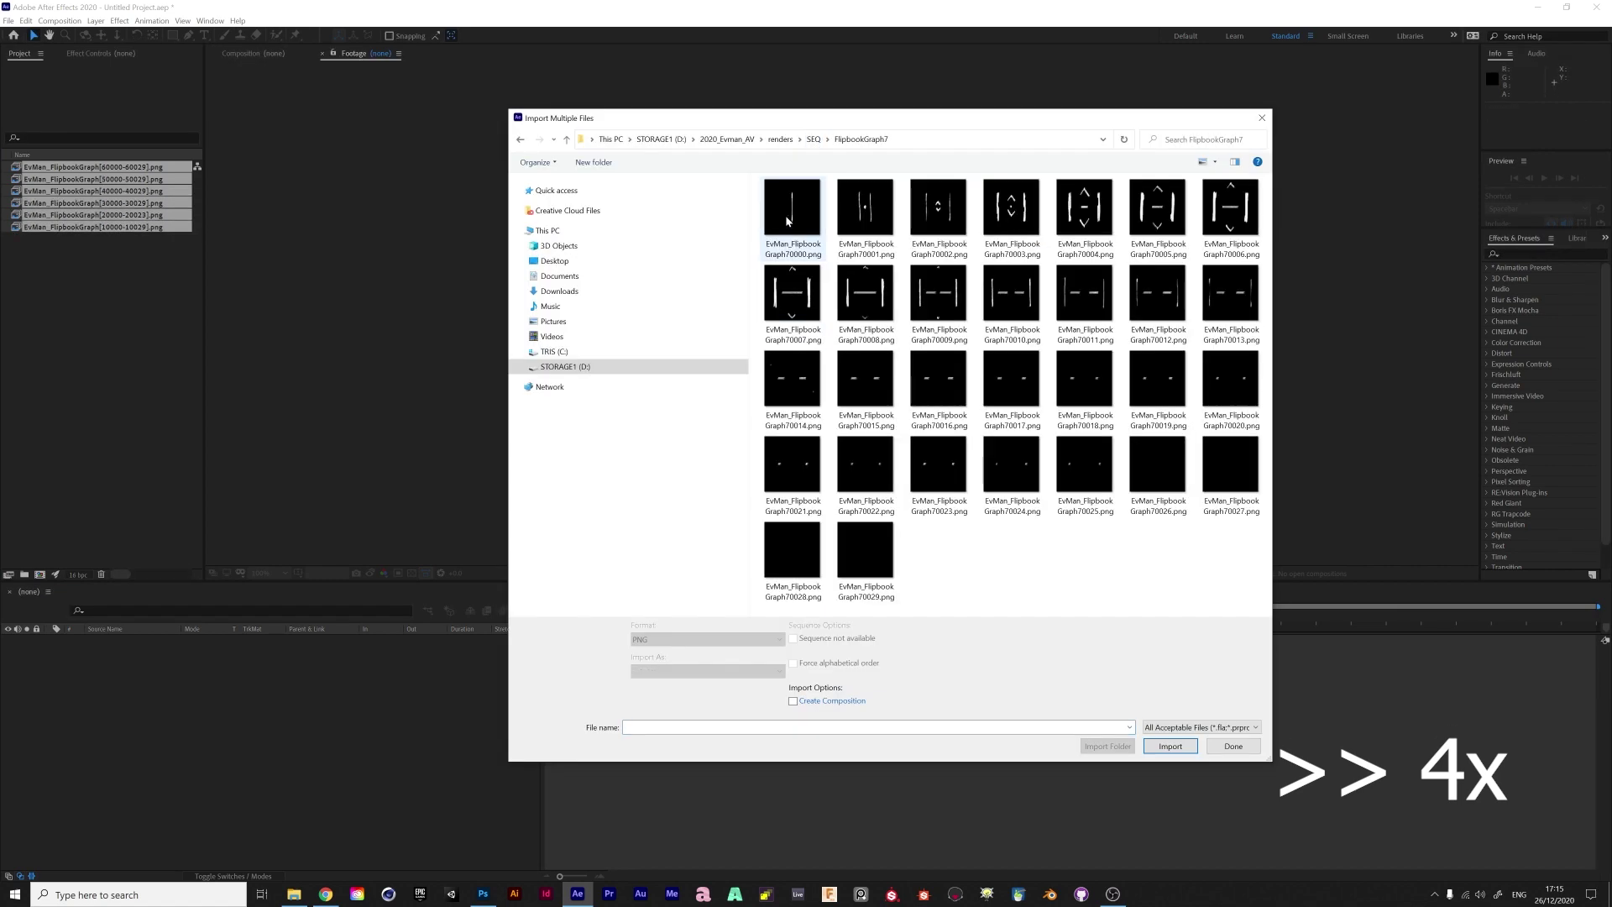
pyautogui.click(796, 245)
pyautogui.press('Return')
pyautogui.click(1225, 727)
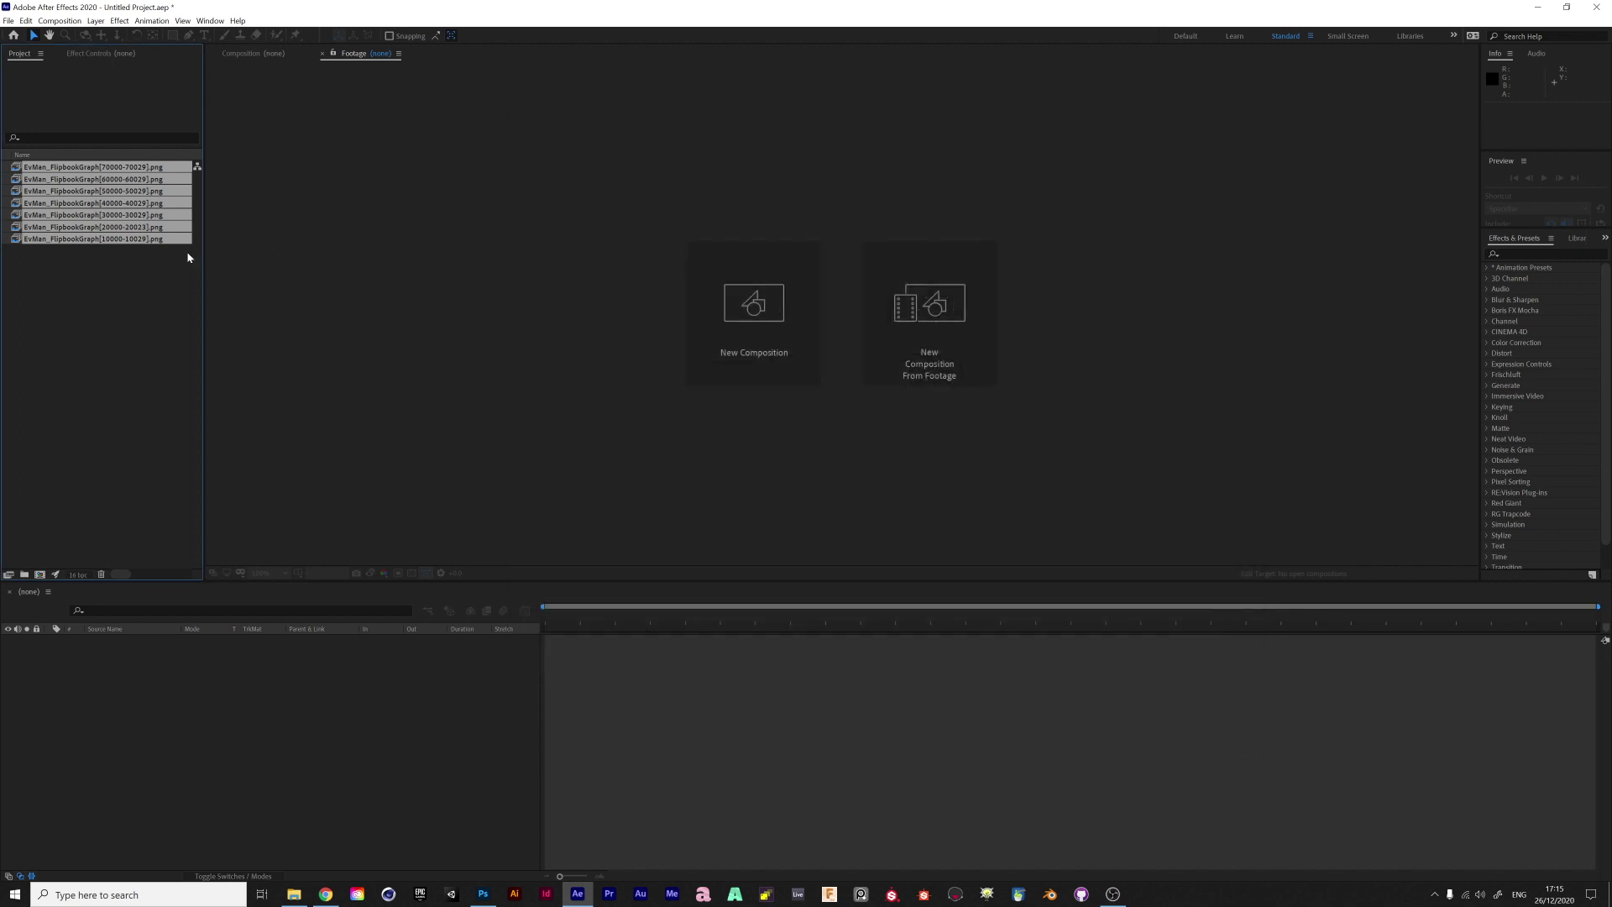
pyautogui.click(128, 279)
pyautogui.click(81, 180)
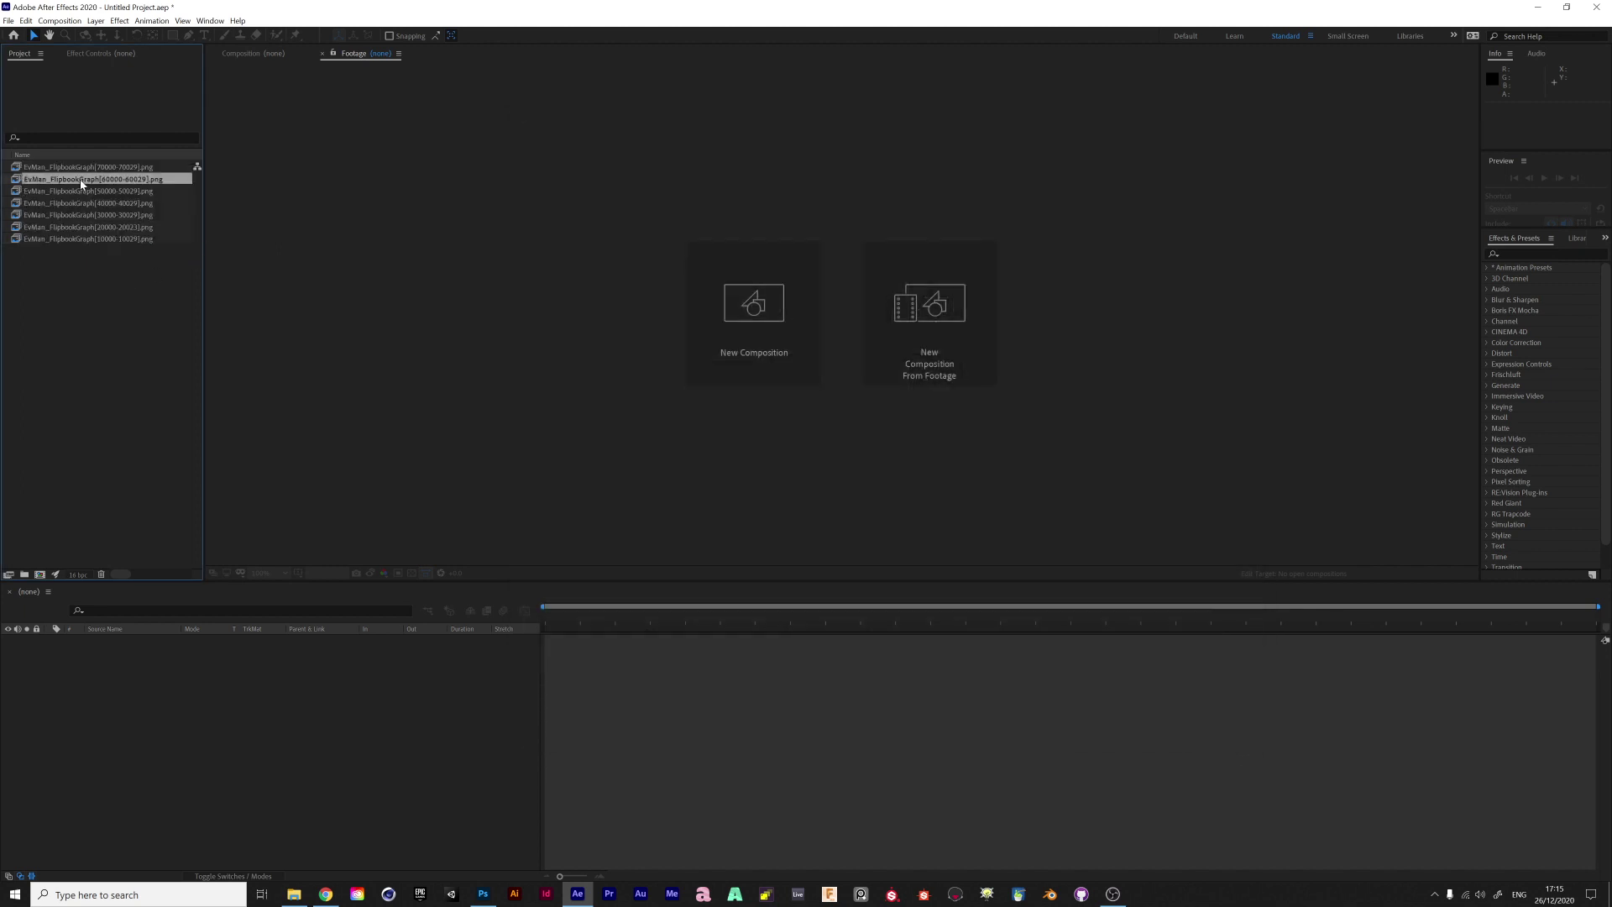
pyautogui.doubleClick(84, 238)
pyautogui.press('space')
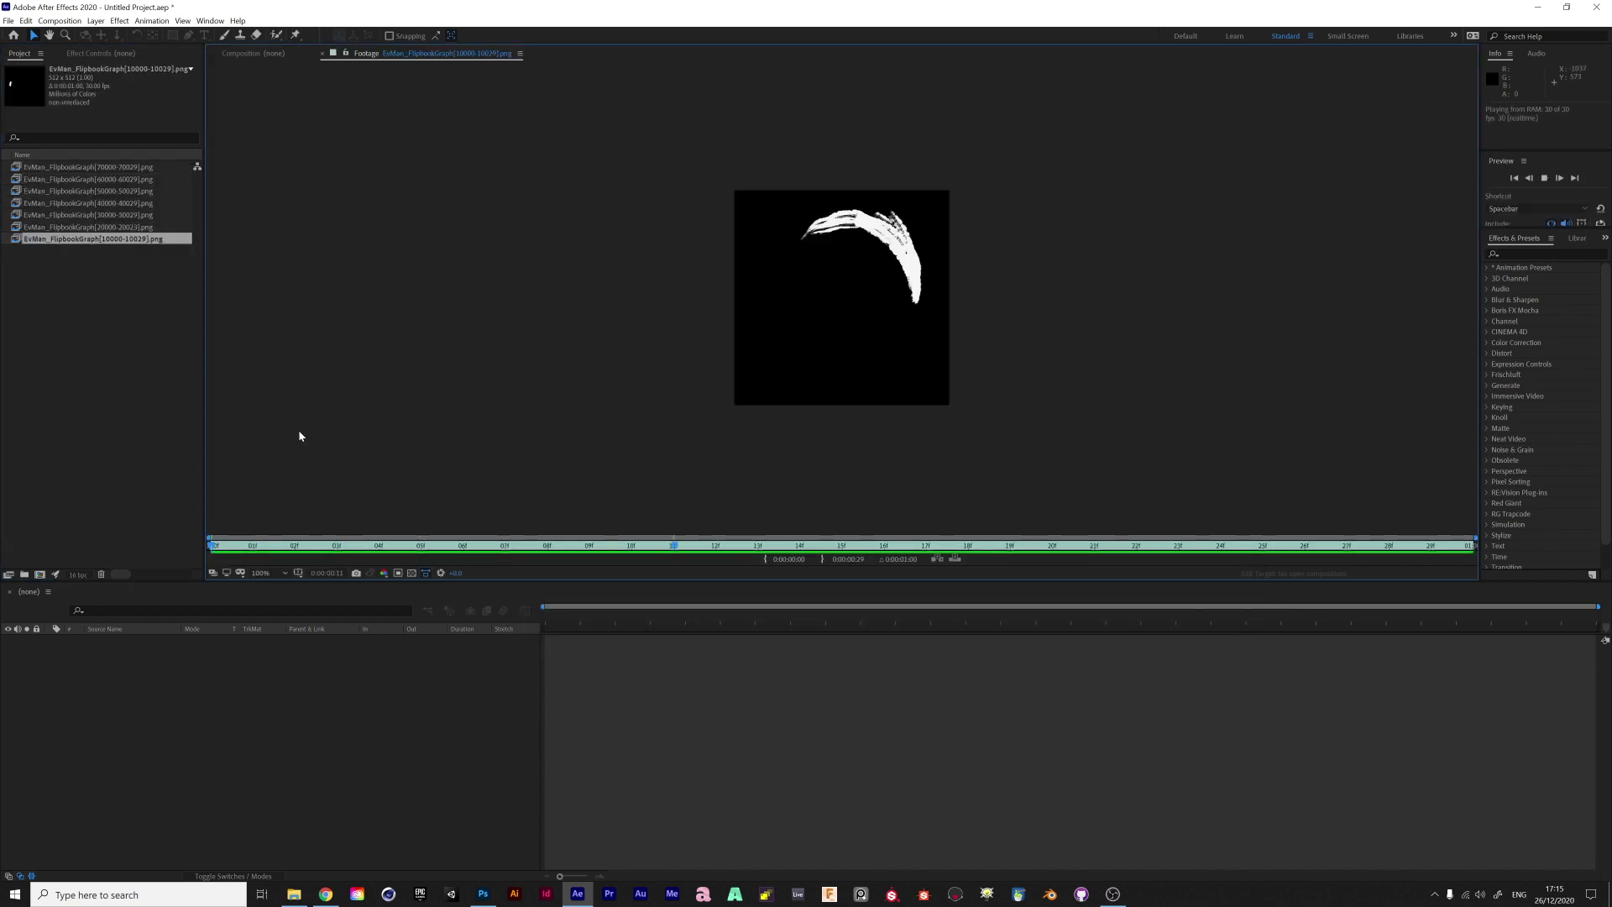
pyautogui.click(111, 367)
# Create a composition named EvMan_FlipbookGraph1_tex at 2048 x 2048 px, 30 frames per second, with a duration of 0:00:01:00
pyautogui.click(59, 20)
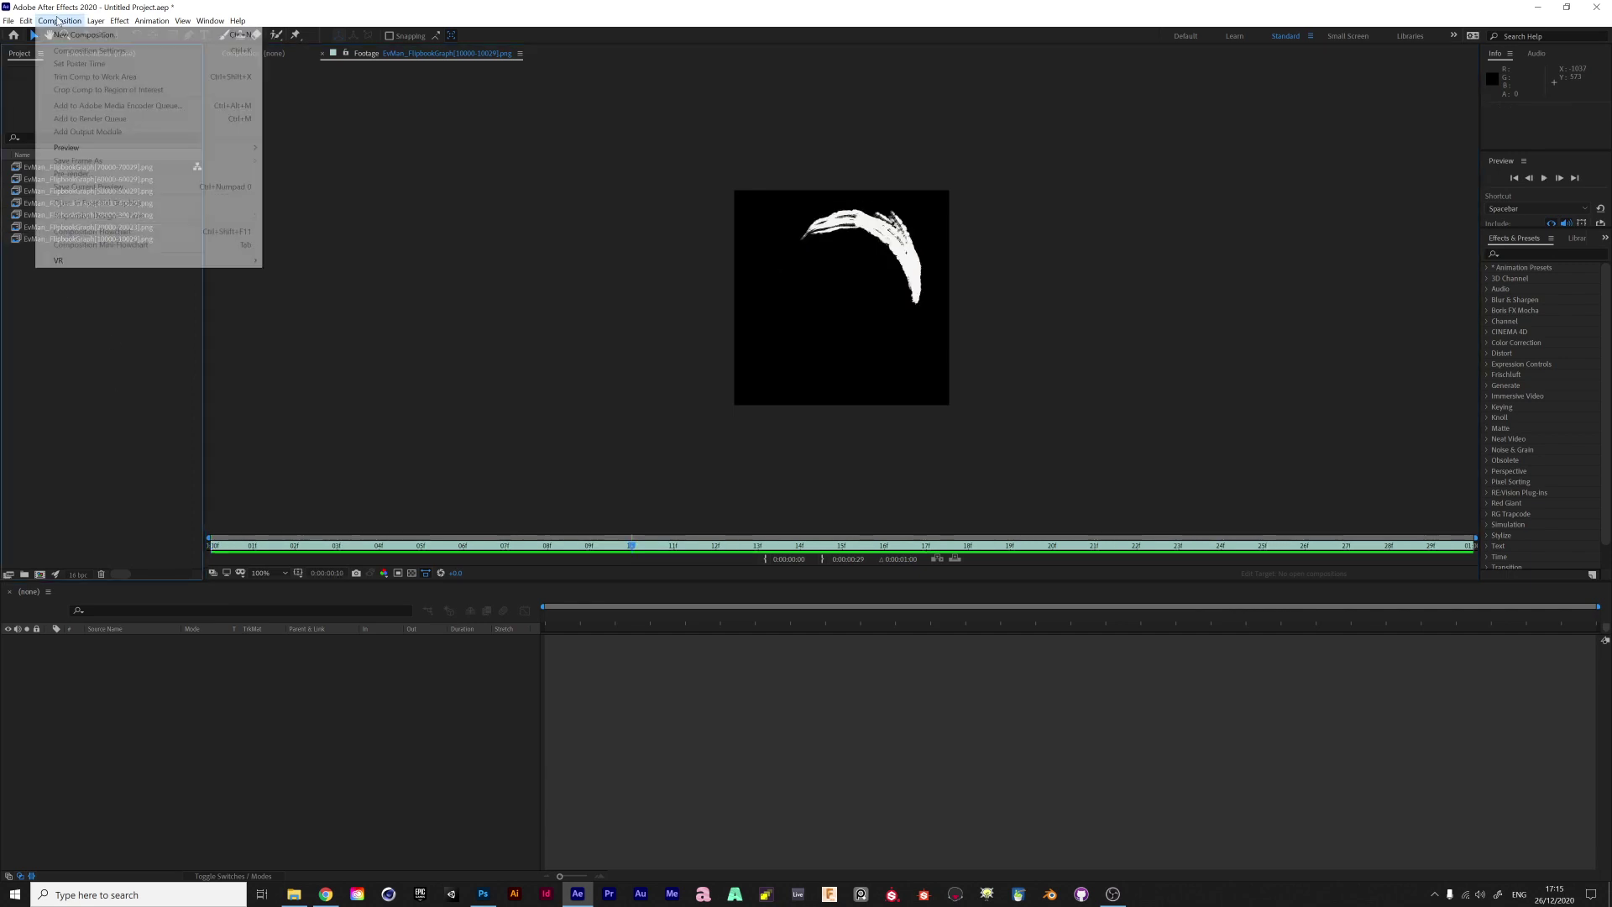
pyautogui.click(77, 32)
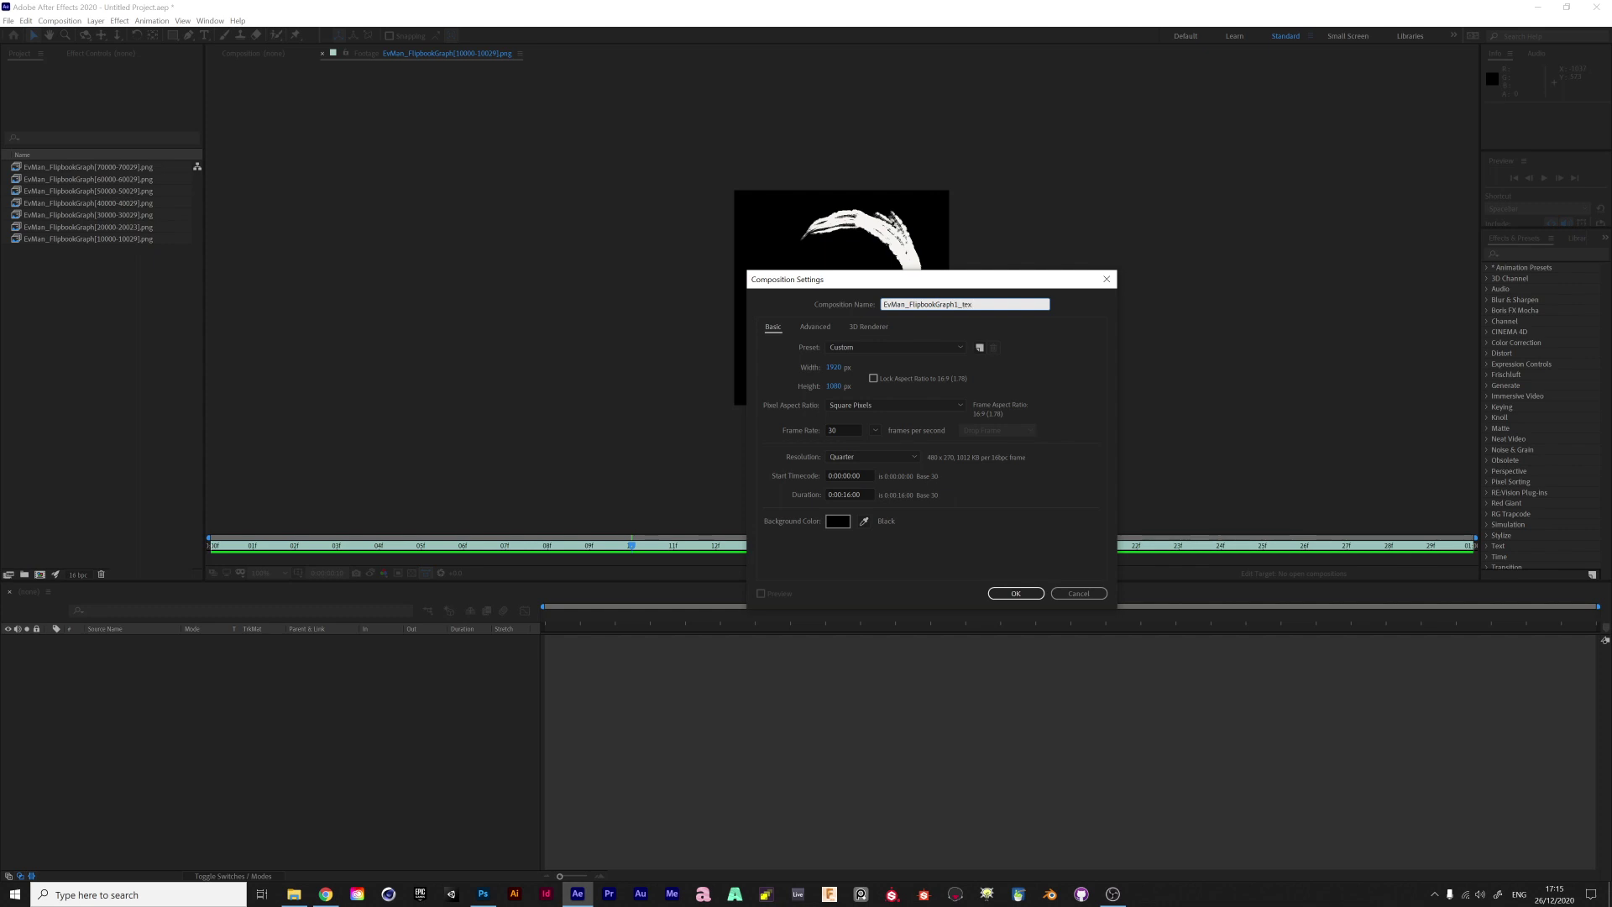
pyautogui.click(832, 368)
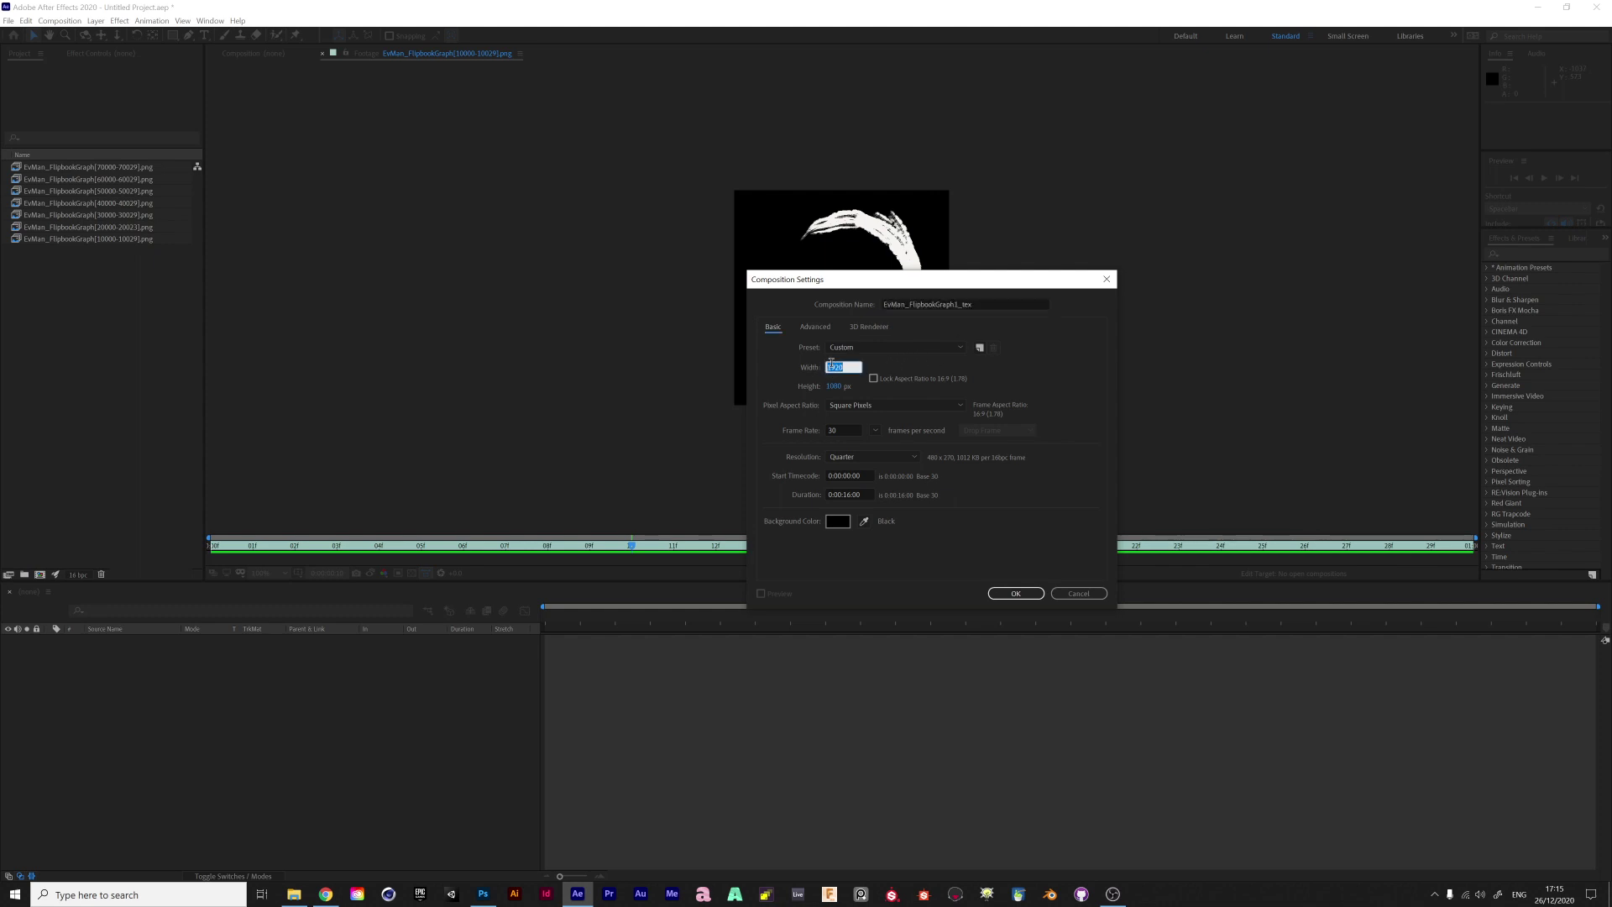
pyautogui.press('Tab')
pyautogui.click(850, 430)
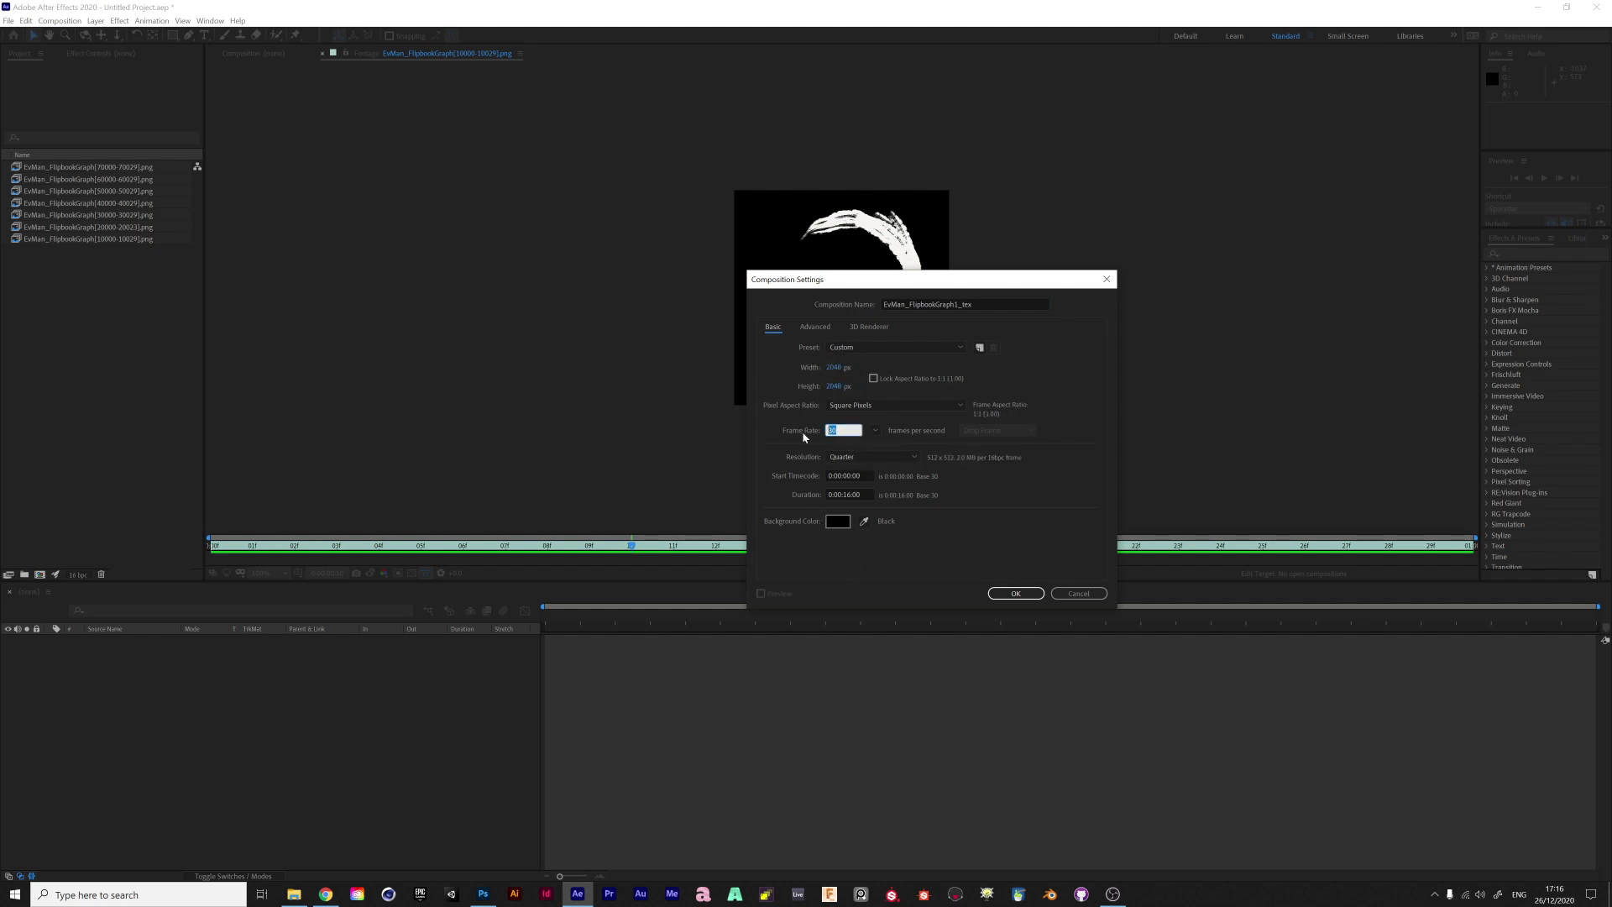
pyautogui.click(851, 495)
pyautogui.press('Return')
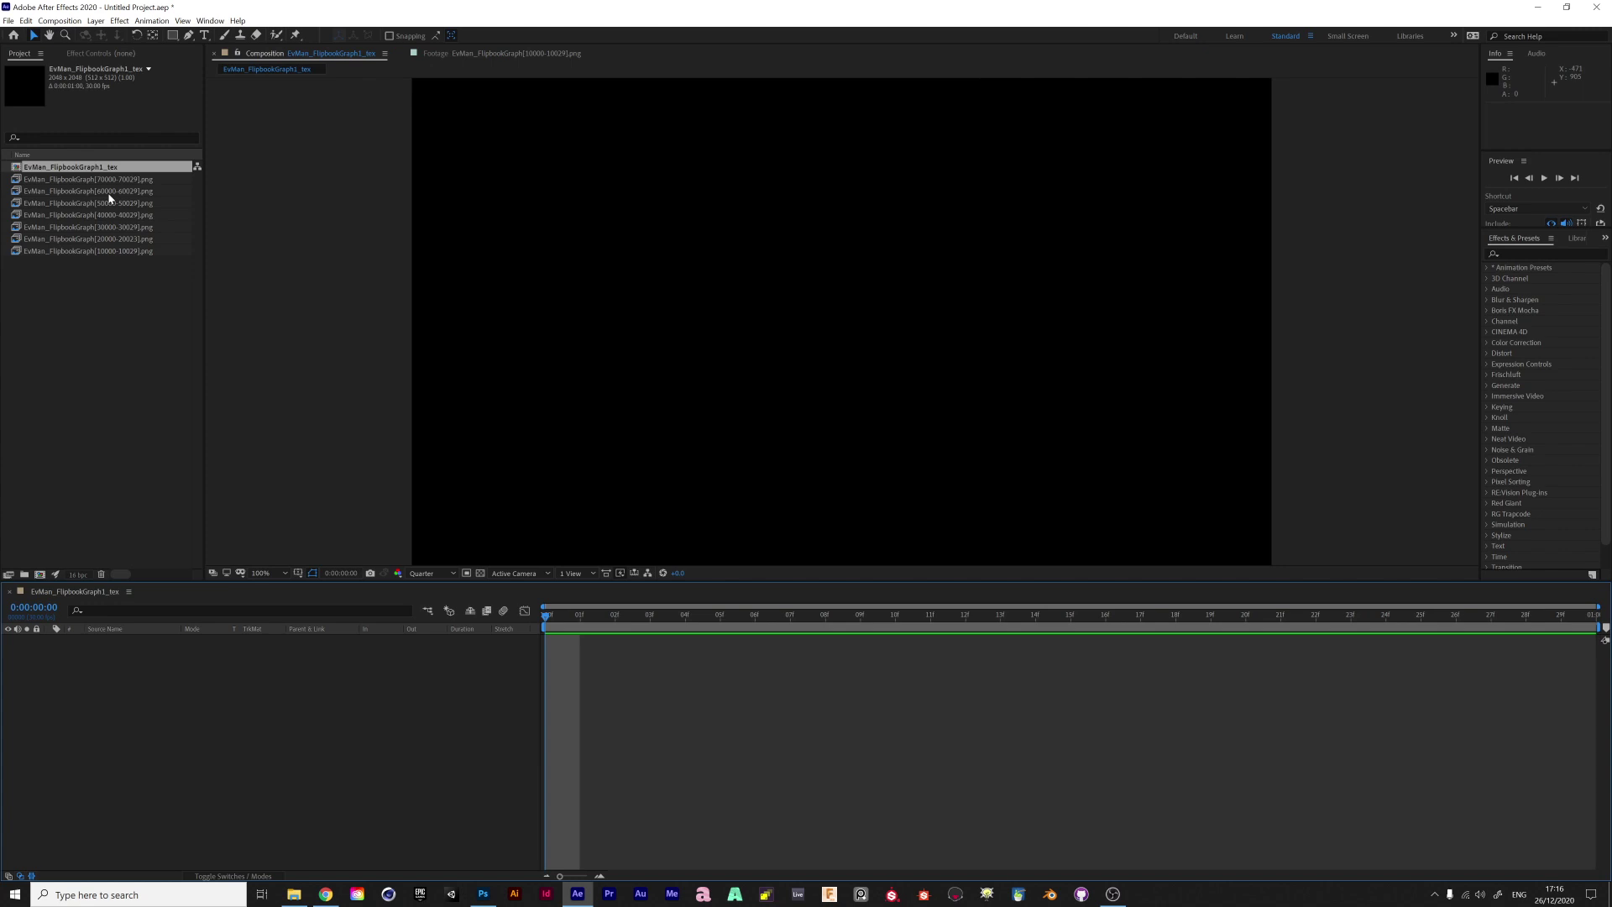
pyautogui.press(',')
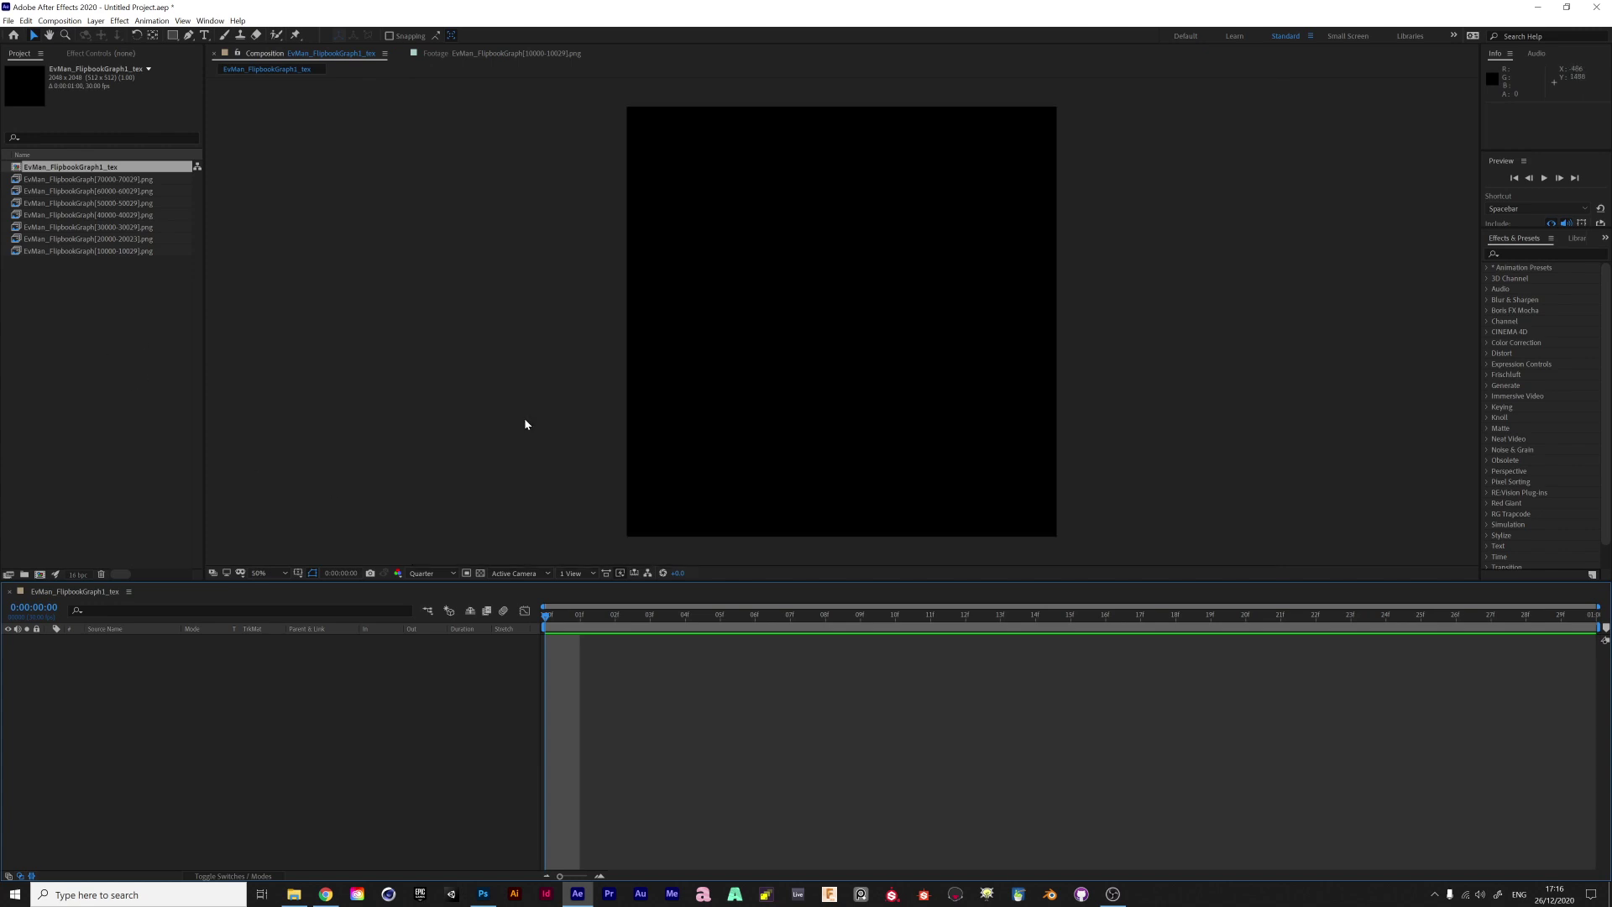
pyautogui.click(72, 252)
pyautogui.hotkey('ctrl', '/')
pyautogui.press('space')
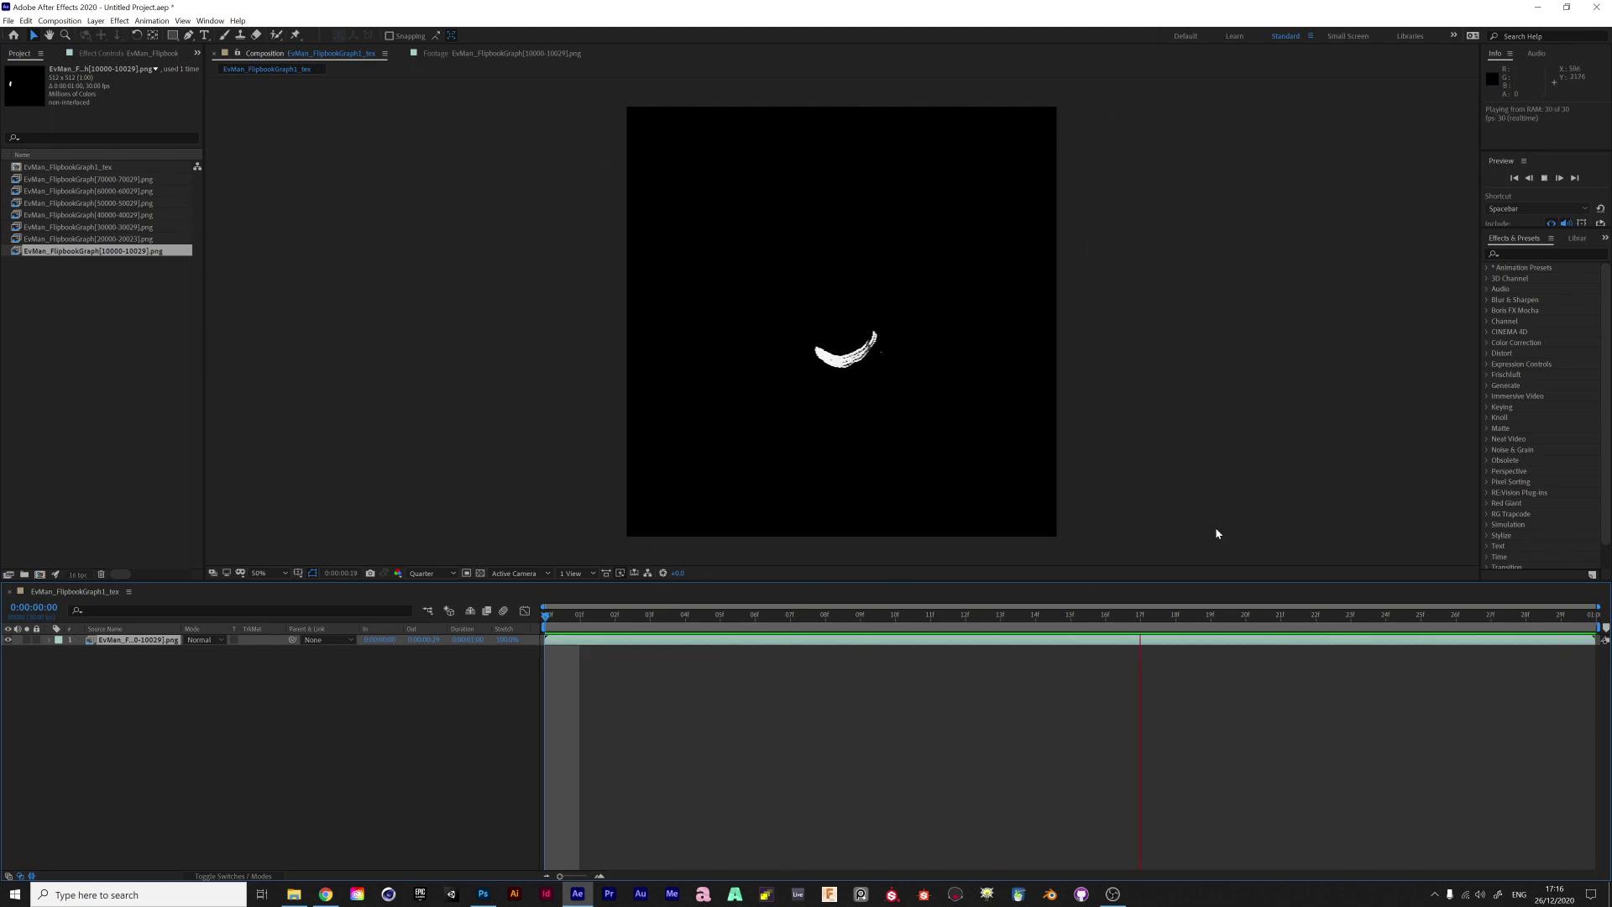
pyautogui.press('space')
# Set the EvMan_FlipbookGraph1_tex composition's frame rate to 24 frames per second
pyautogui.hotkey('ctrl', 'k')
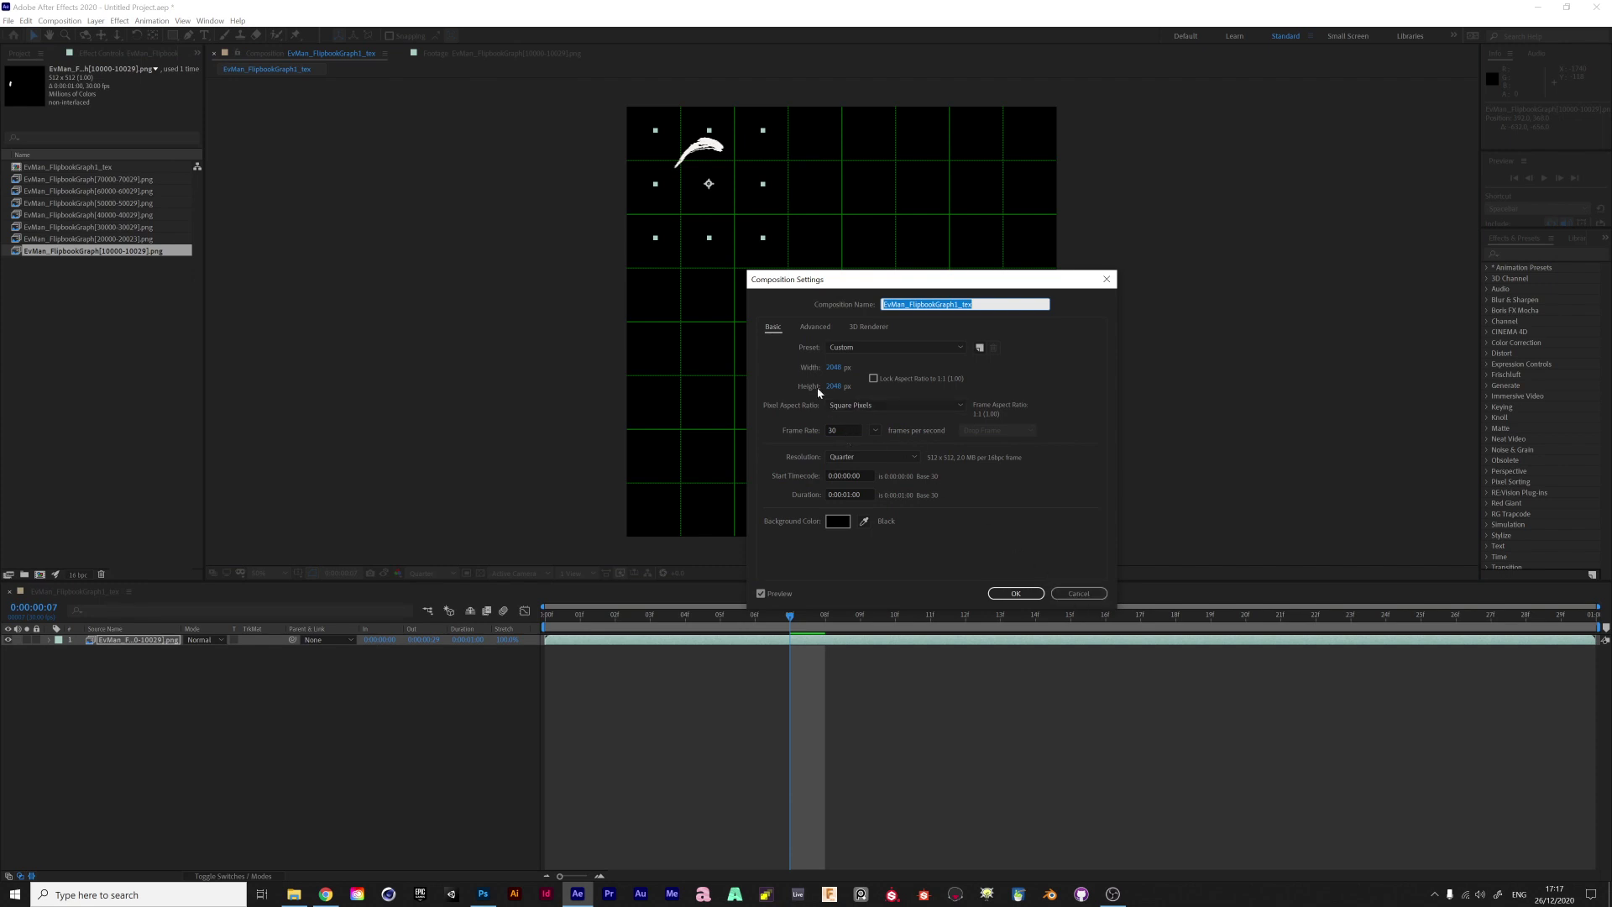
pyautogui.click(850, 431)
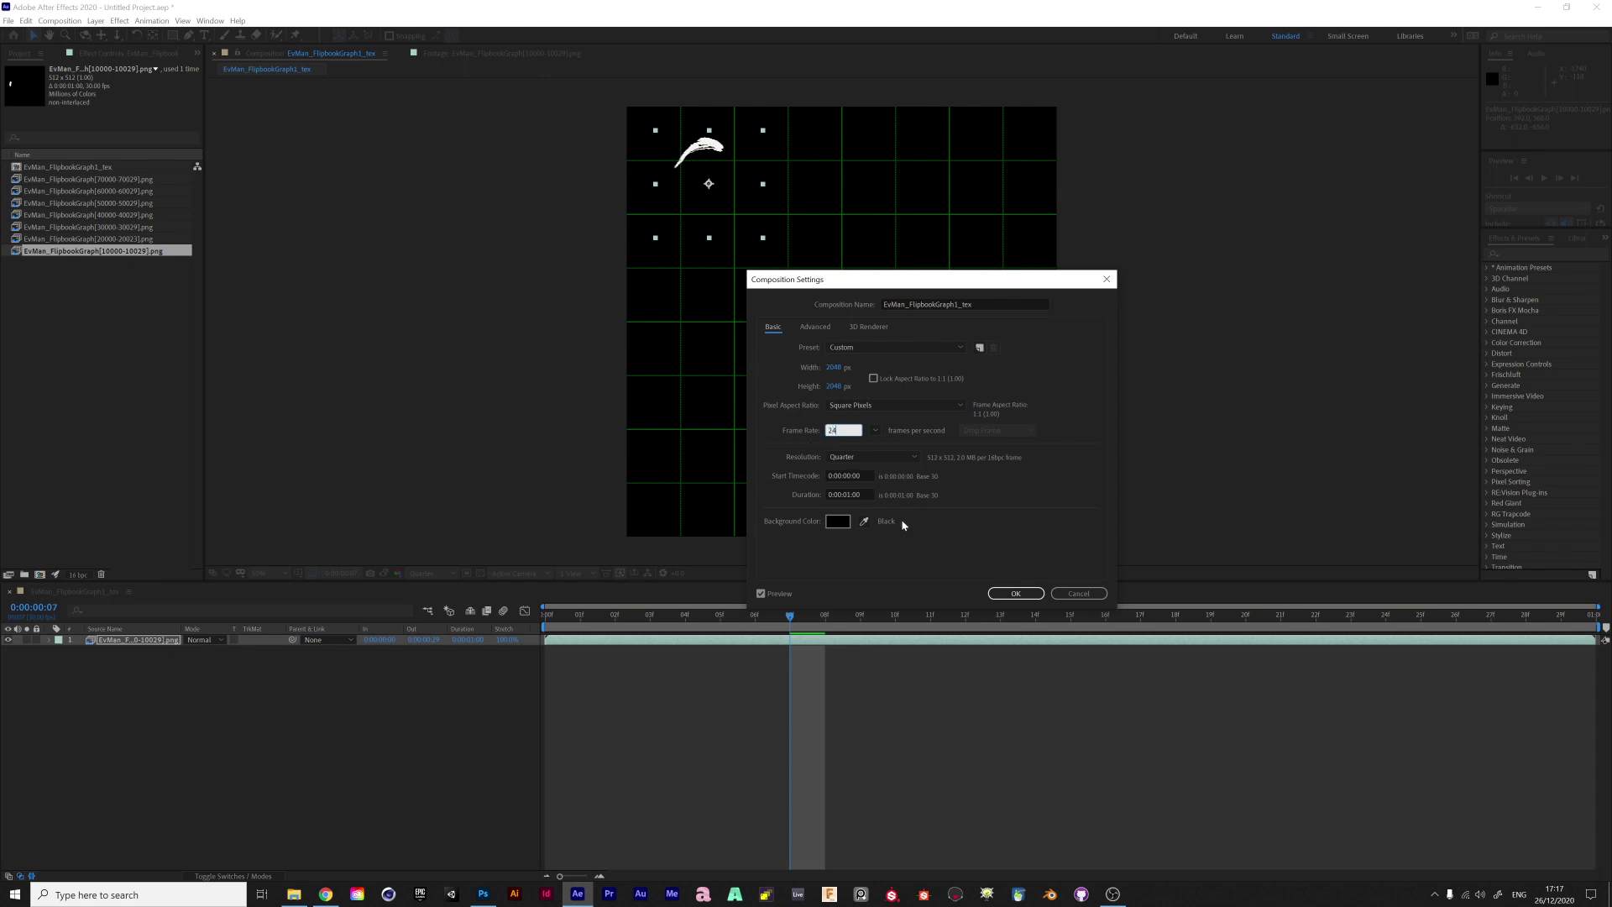
pyautogui.click(1016, 593)
# Configure the Grids & Guides preferences for an 8 by 8 proportional grid with light green lines
pyautogui.click(60, 20)
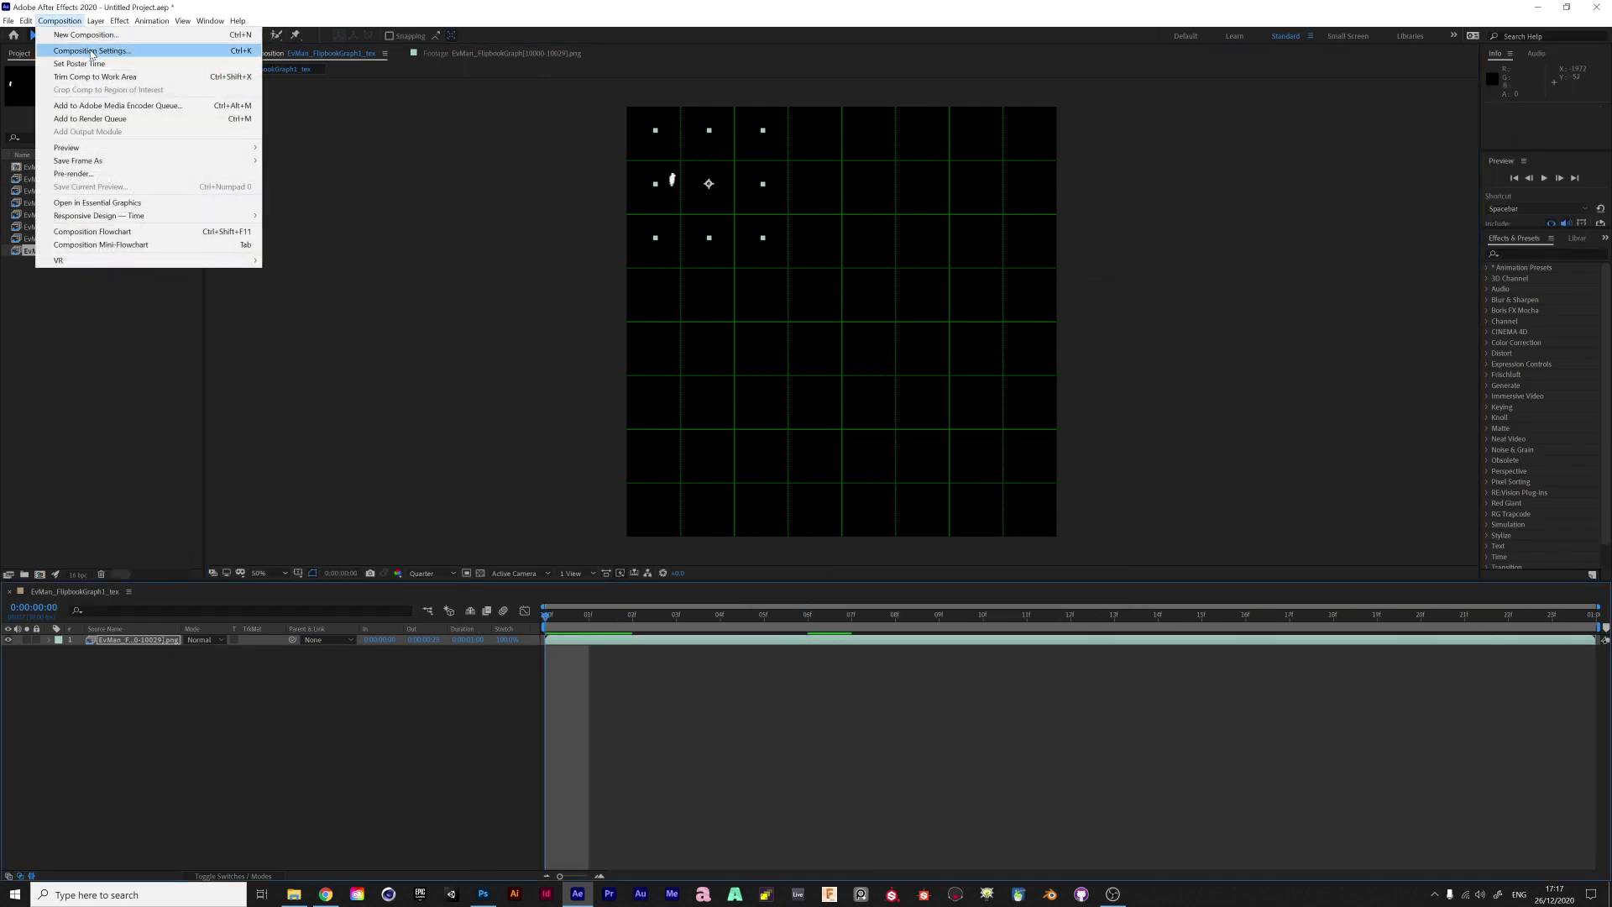
pyautogui.moveTo(26, 20)
pyautogui.moveTo(81, 342)
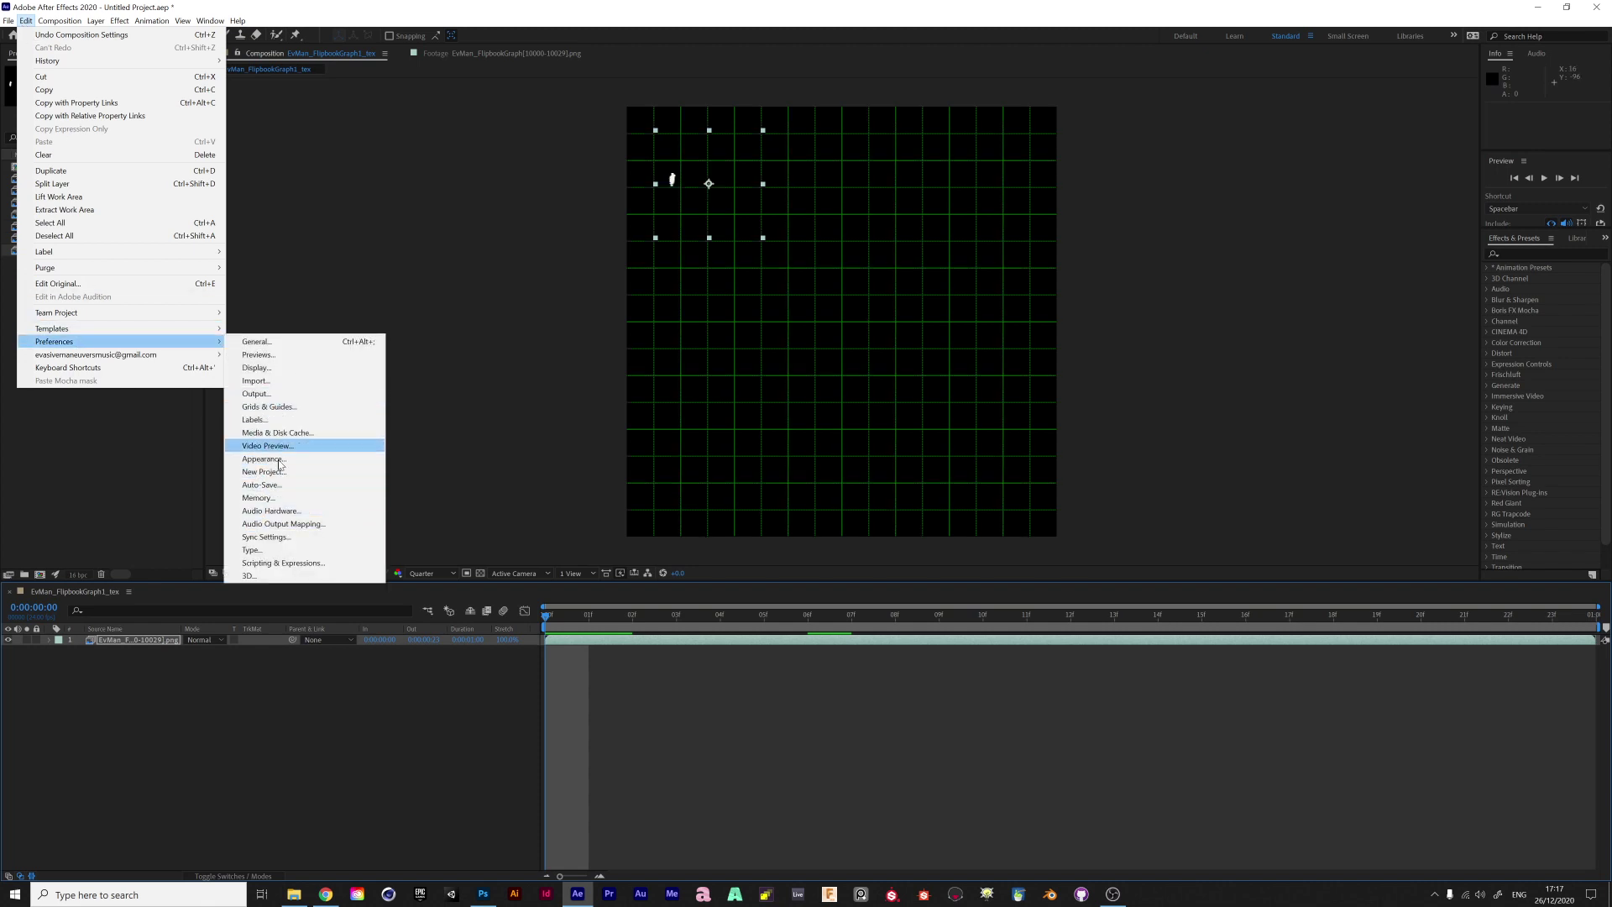
pyautogui.click(267, 406)
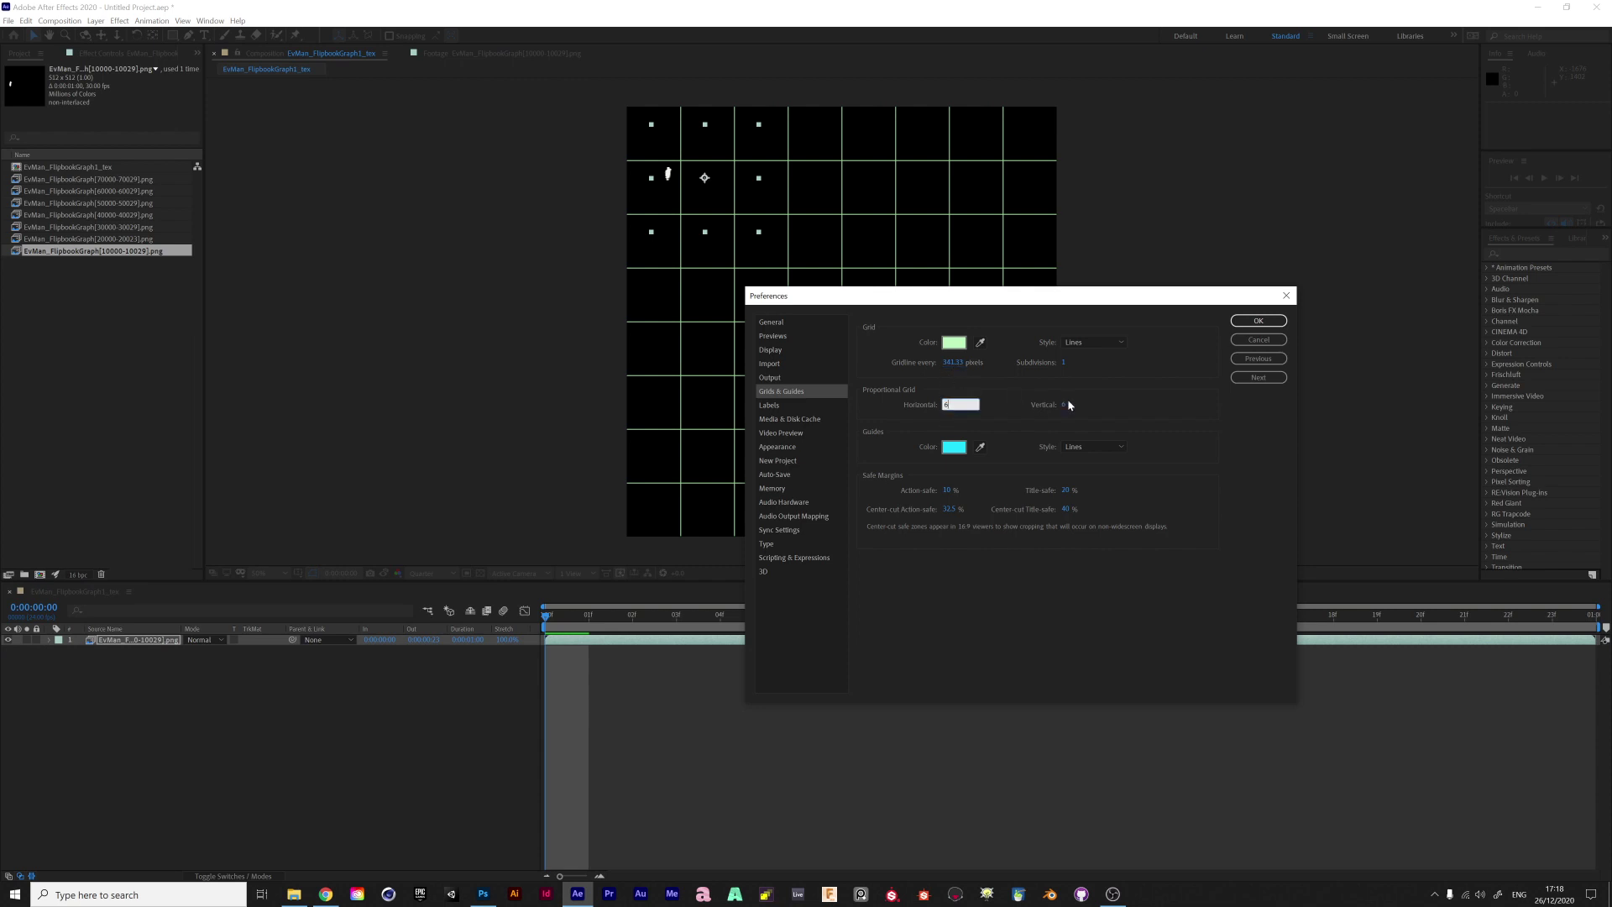
pyautogui.click(1260, 322)
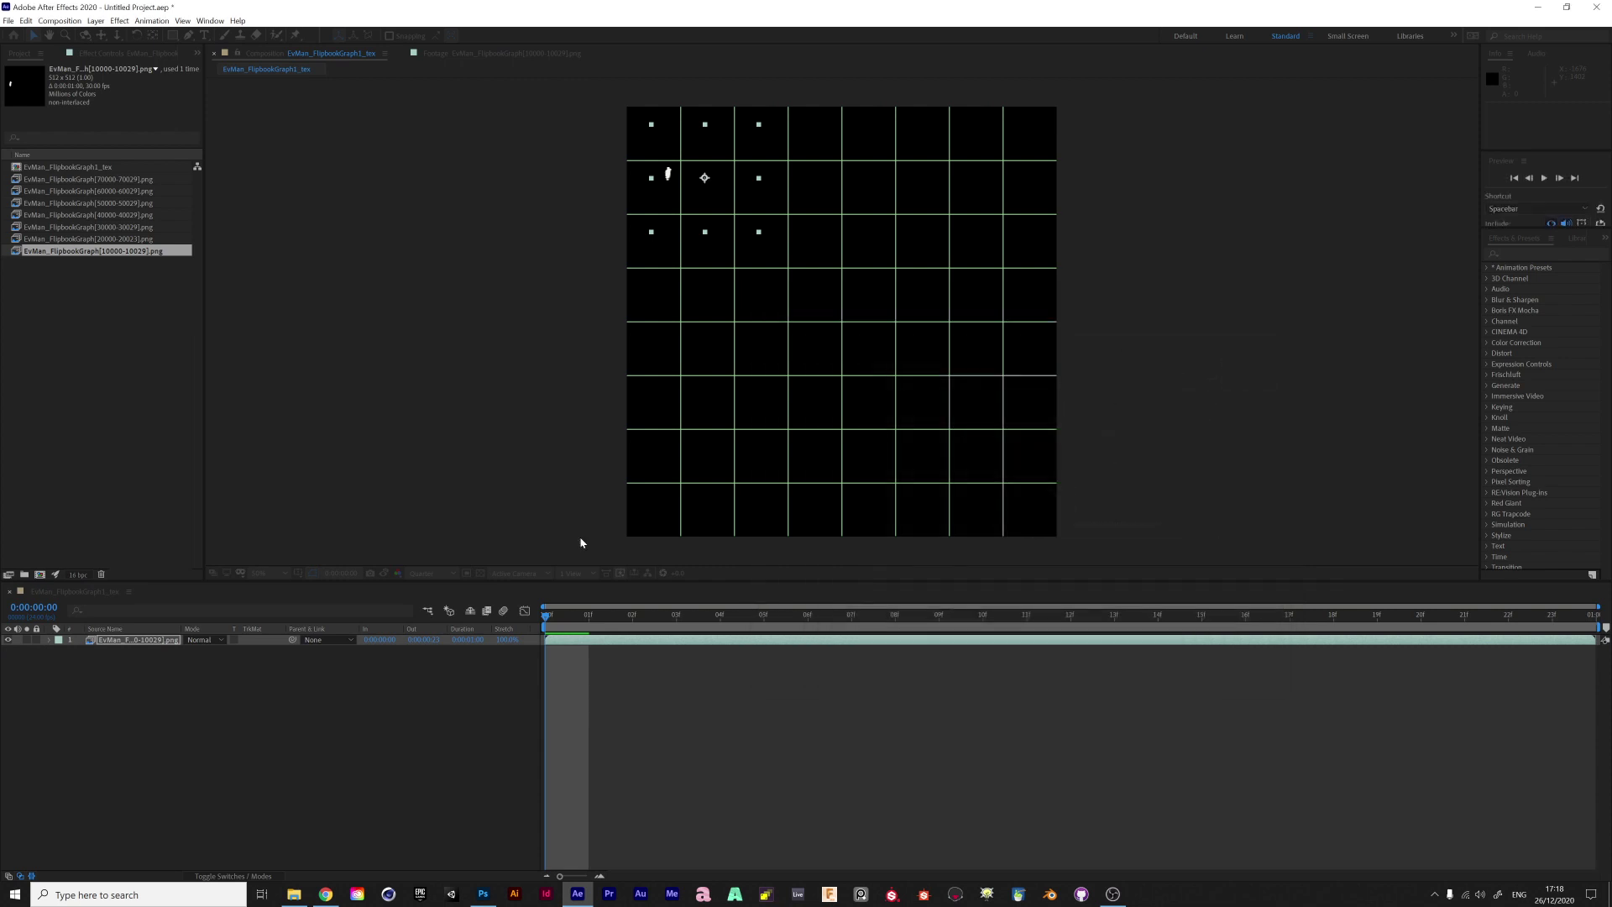
# Hide the regular grid in the composition view and show the proportional grid instead
pyautogui.click(299, 571)
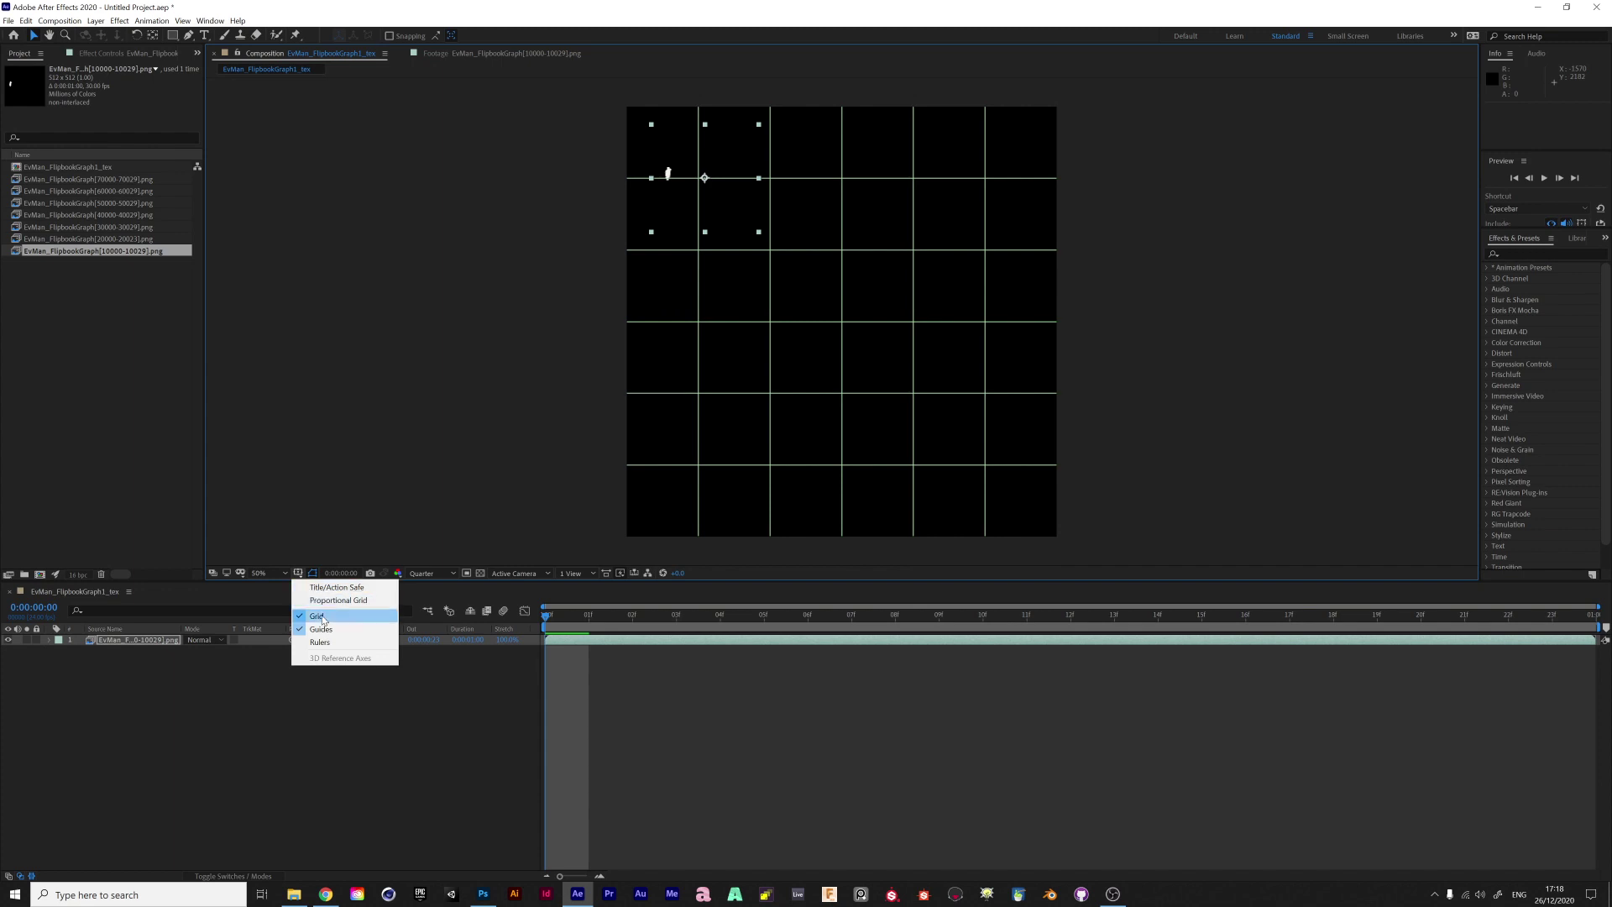
pyautogui.click(323, 615)
pyautogui.click(298, 571)
pyautogui.click(322, 602)
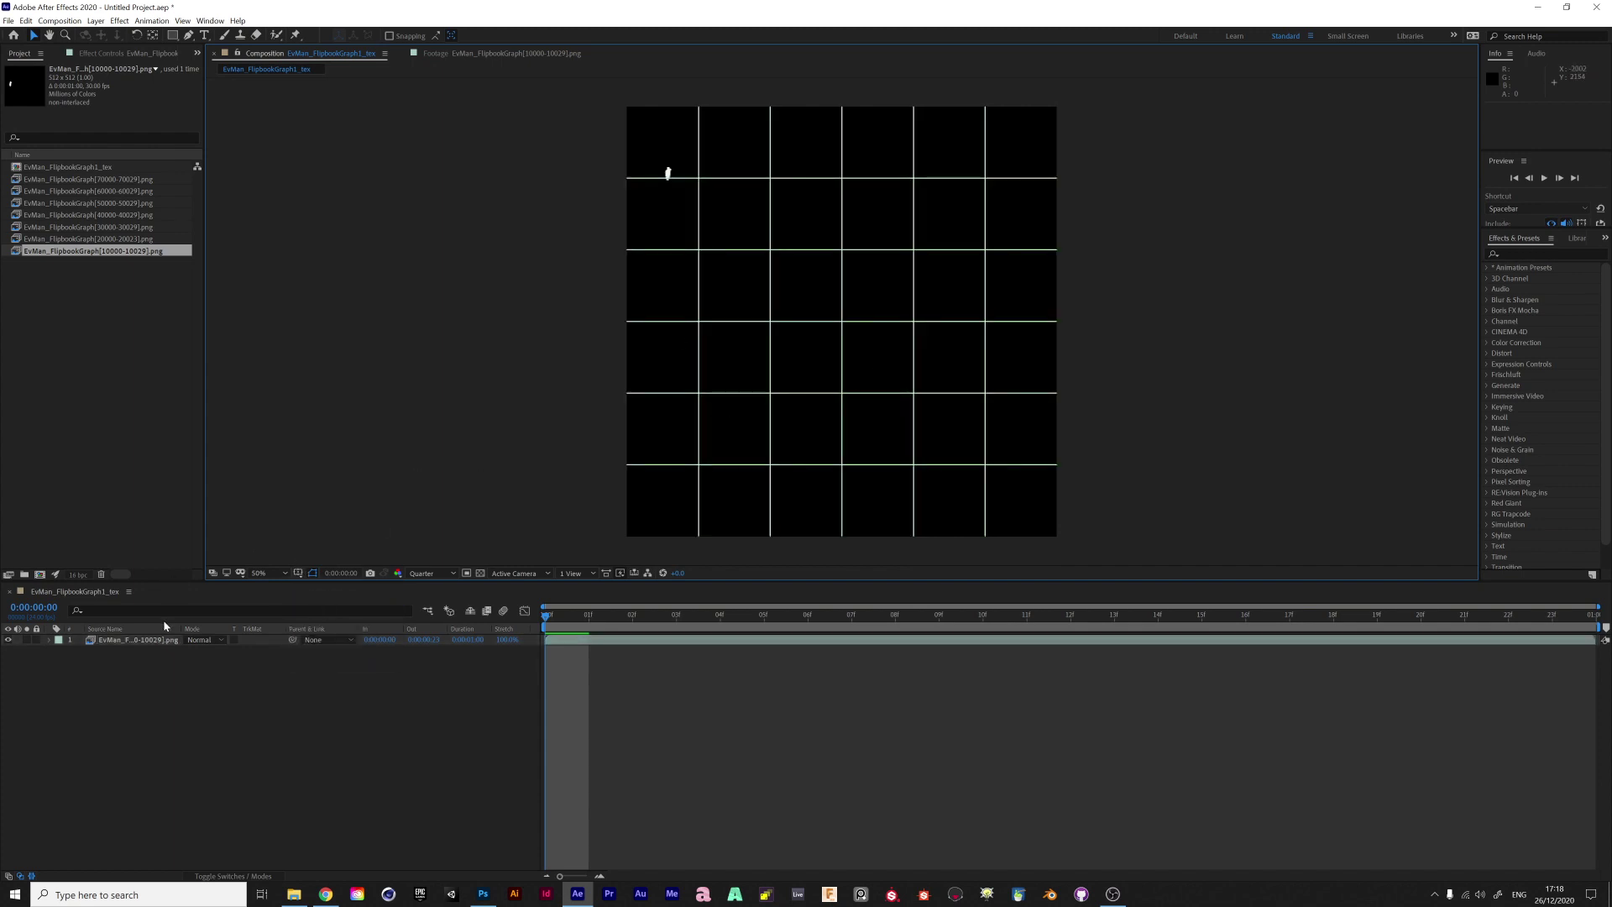
# Turn on Snap to Grid and move the sequence layer toward the canvas's upper-left corner
pyautogui.click(124, 640)
pyautogui.click(182, 20)
pyautogui.moveTo(713, 211)
pyautogui.mouseDown()
pyautogui.moveTo(672, 177)
pyautogui.moveTo(713, 183)
pyautogui.mouseUp()
pyautogui.click(267, 236)
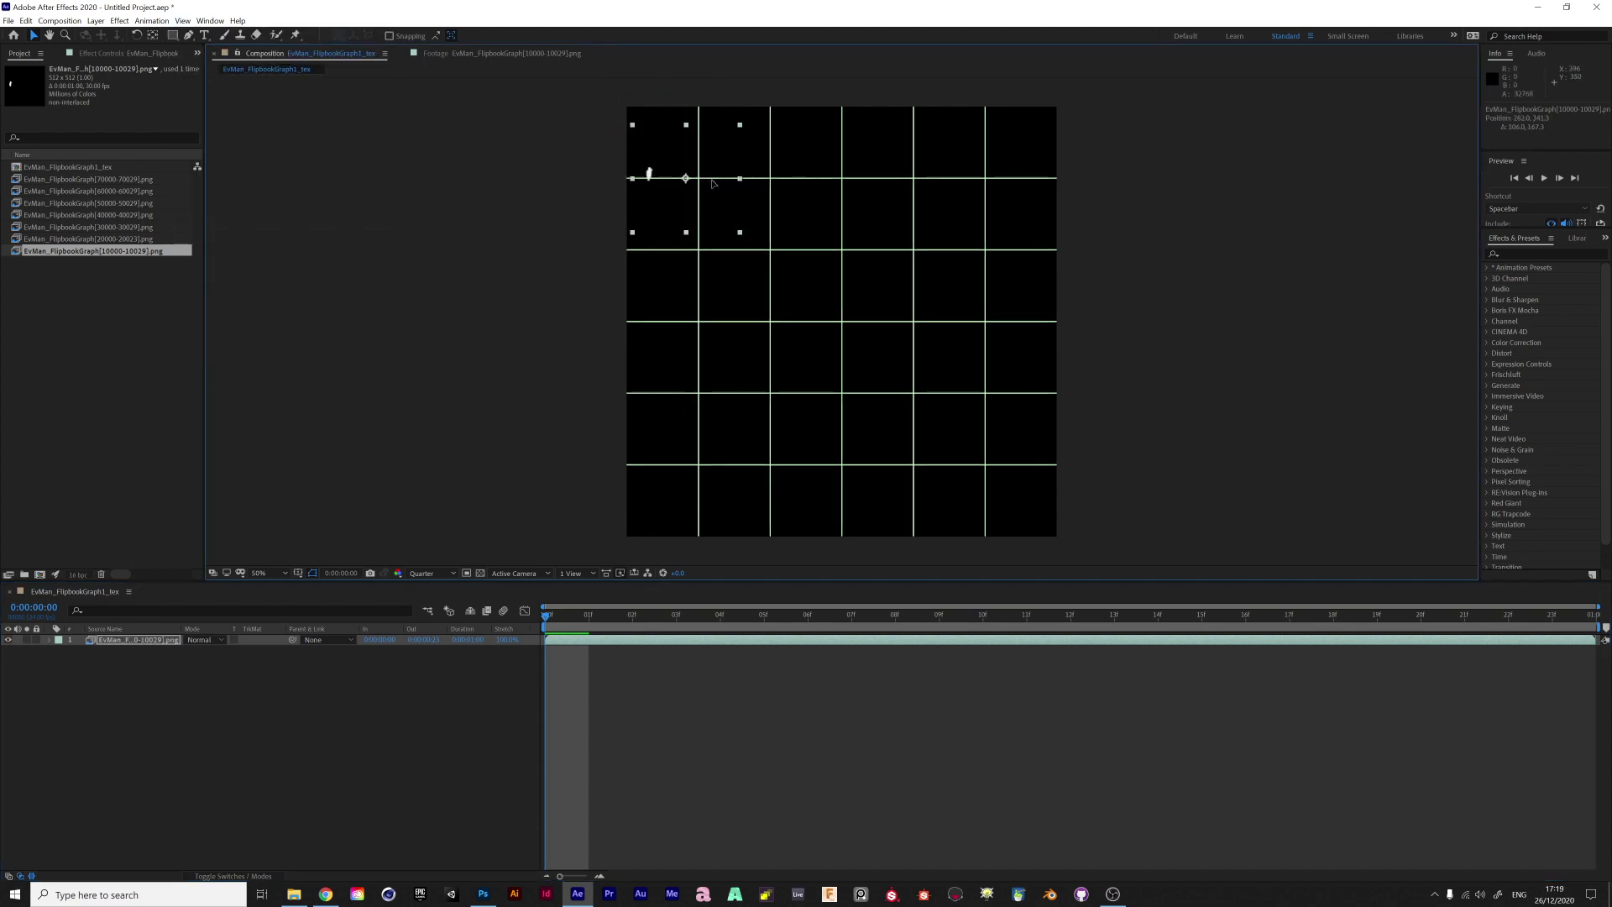
# Move the layer's anchor point to its upper-left corner and scale the layer to fill the first grid cell
pyautogui.press('y')
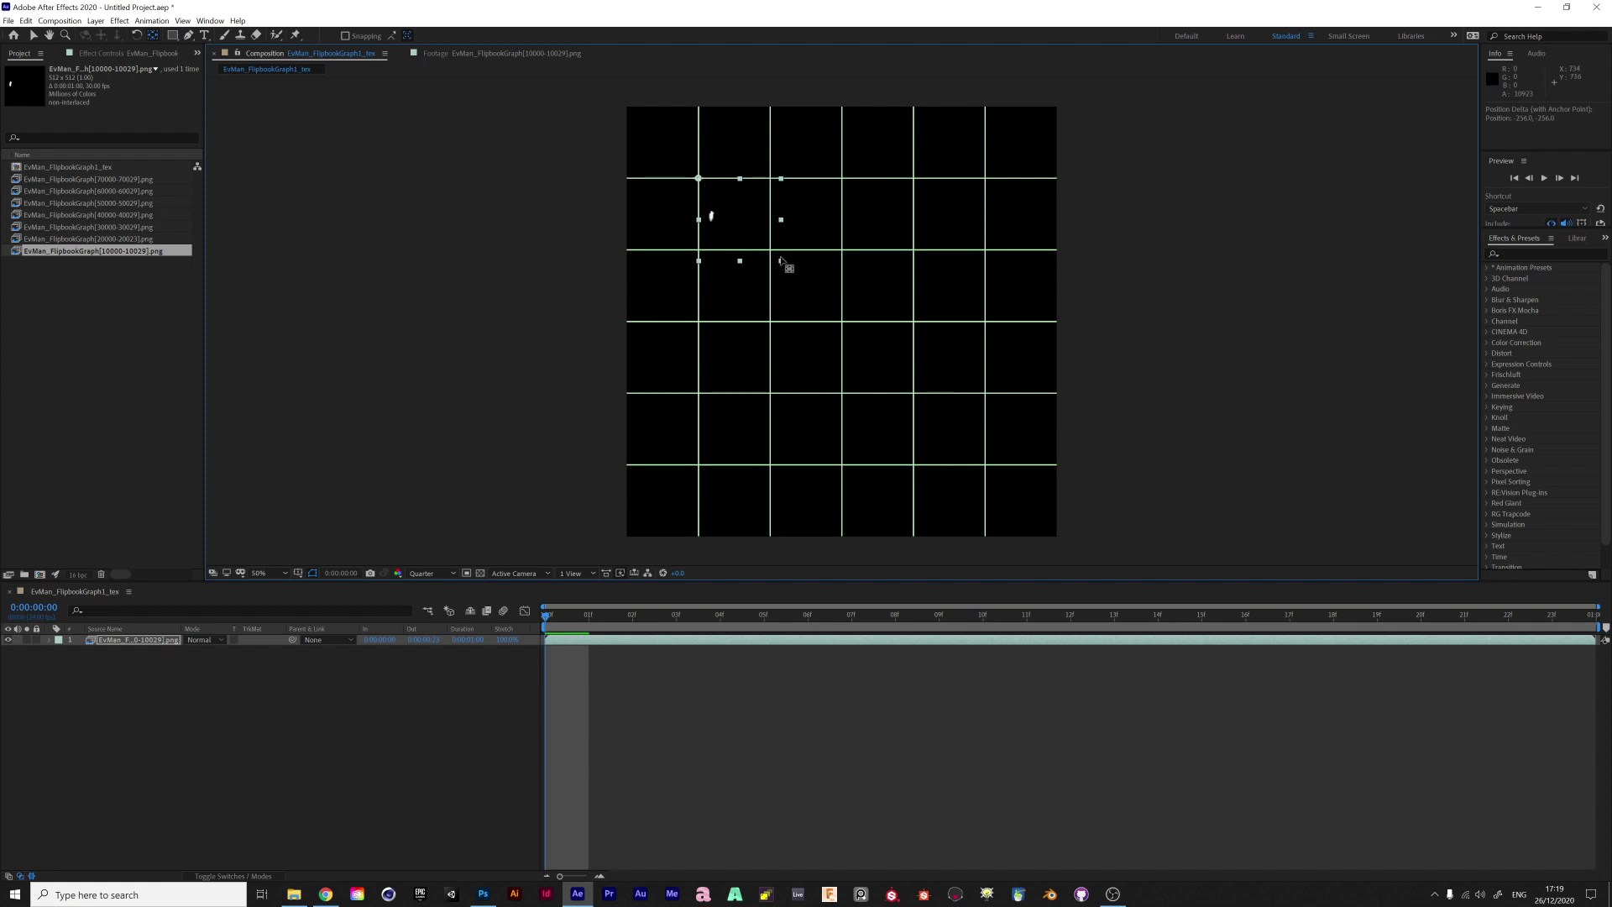
pyautogui.press('v')
pyautogui.moveTo(782, 262); pyautogui.dragTo(775, 259)
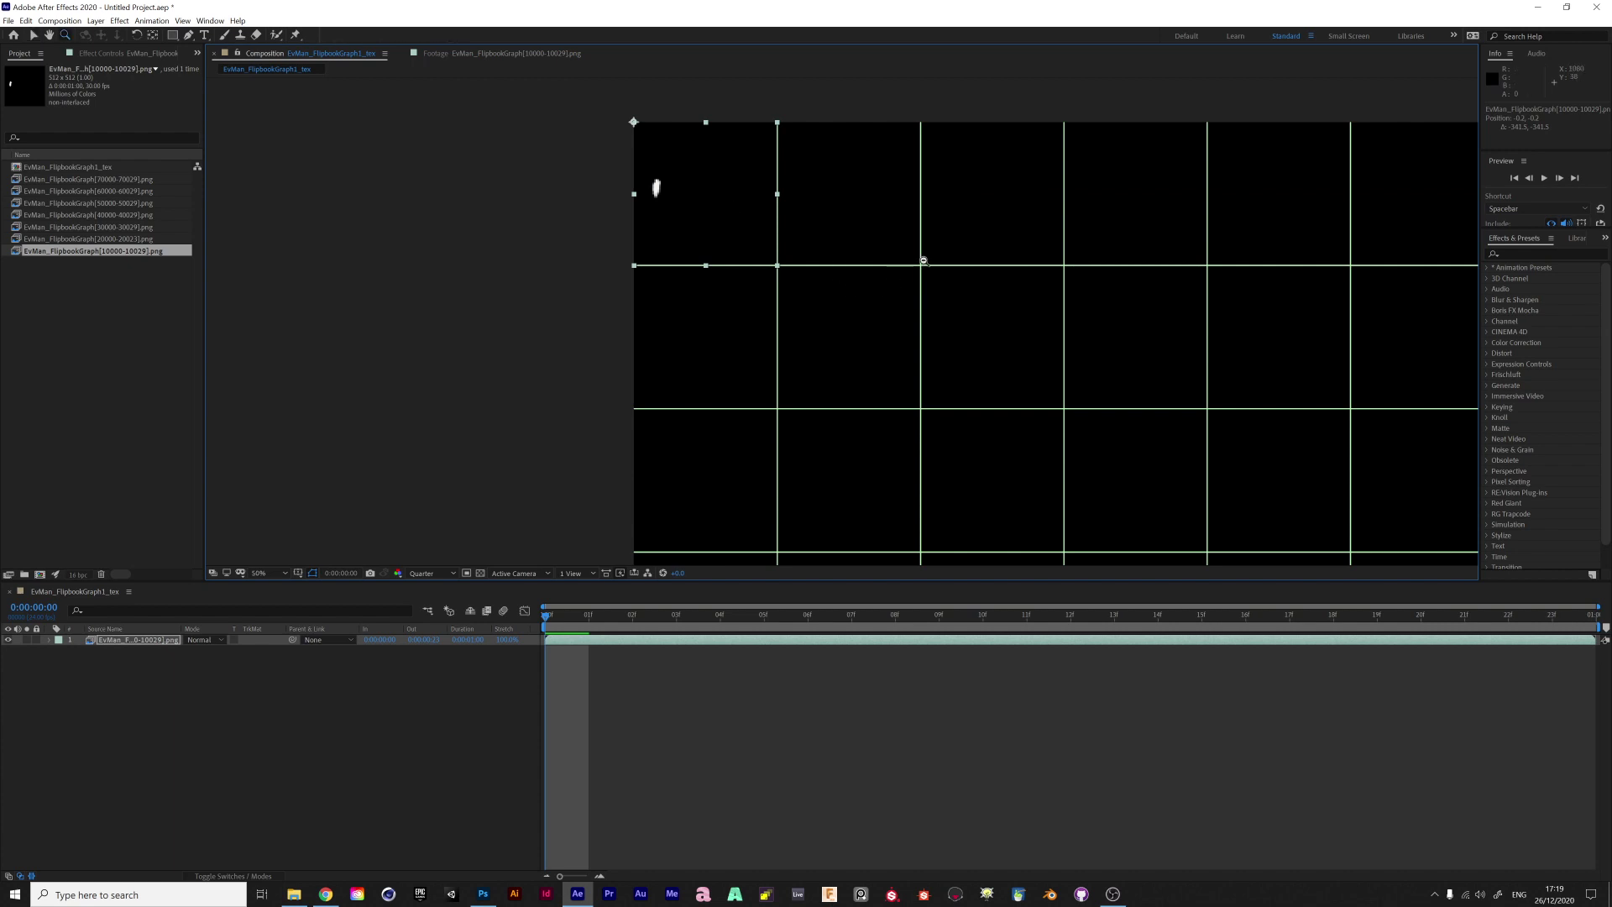
pyautogui.scroll(-1, 870, 294)
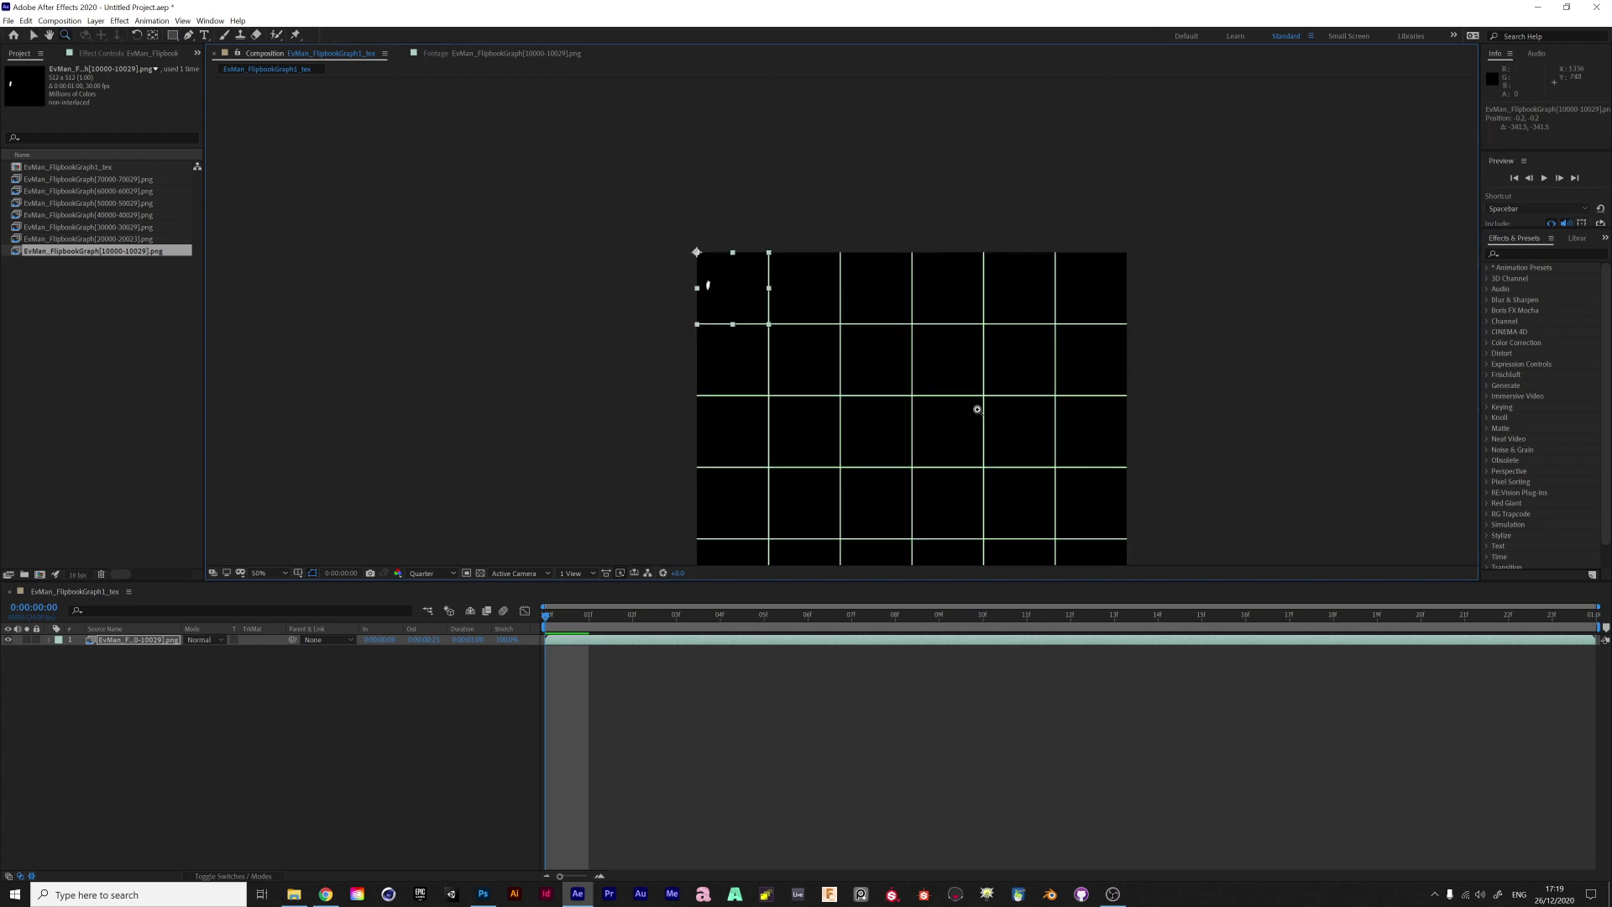
pyautogui.click(274, 578)
pyautogui.click(264, 594)
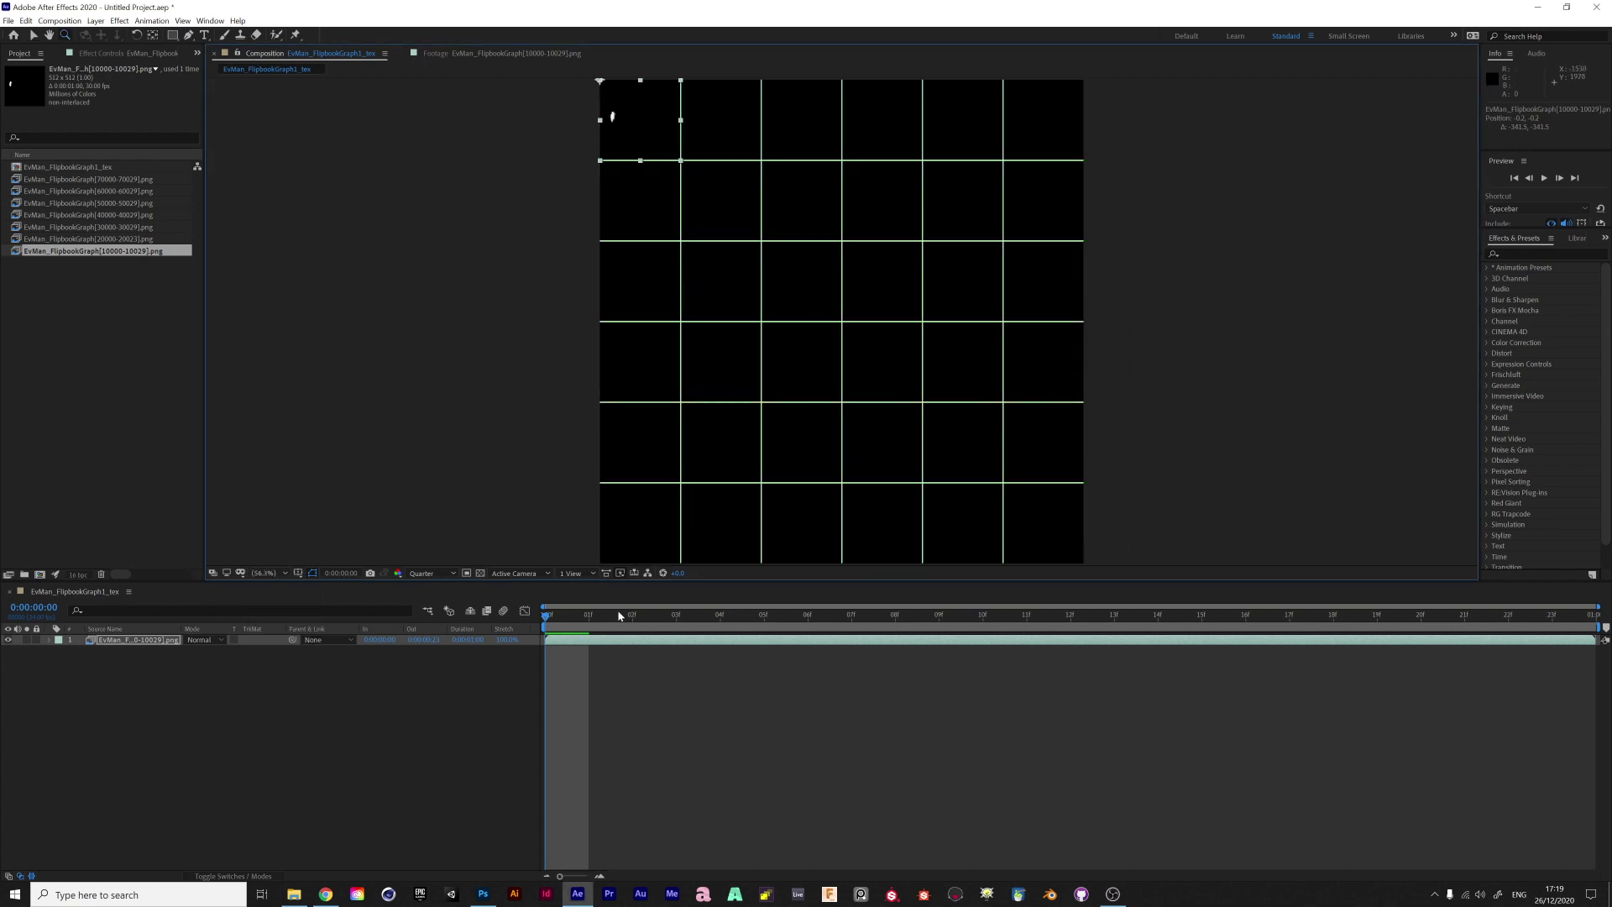
# At frame 10, duplicate the sequence layer five times and place the copies in the remaining cells of the first grid row
pyautogui.moveTo(619, 615); pyautogui.dragTo(964, 643)
pyautogui.click(955, 673)
pyautogui.click(123, 641)
pyautogui.hotkey('ctrl', 'd')
pyautogui.press('v')
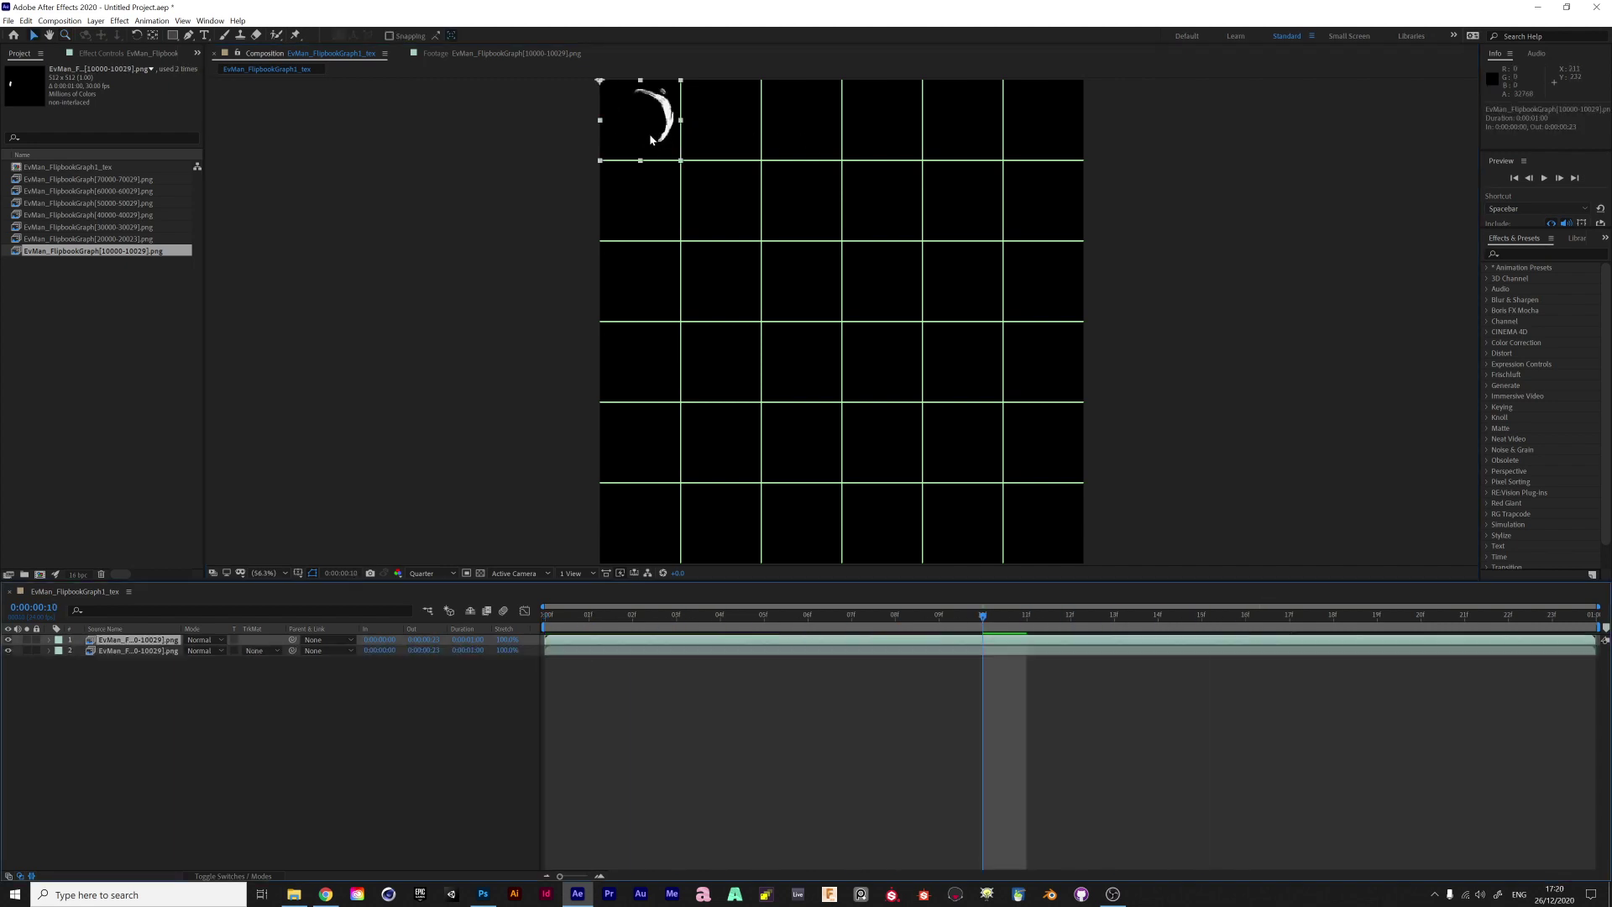
pyautogui.moveTo(651, 139); pyautogui.dragTo(1057, 130)
pyautogui.hotkey('ctrl', 'd')
pyautogui.hotkey('ctrl', 'd')
pyautogui.hotkey('ctrl', 'd')
pyautogui.hotkey('ctrl', 'd')
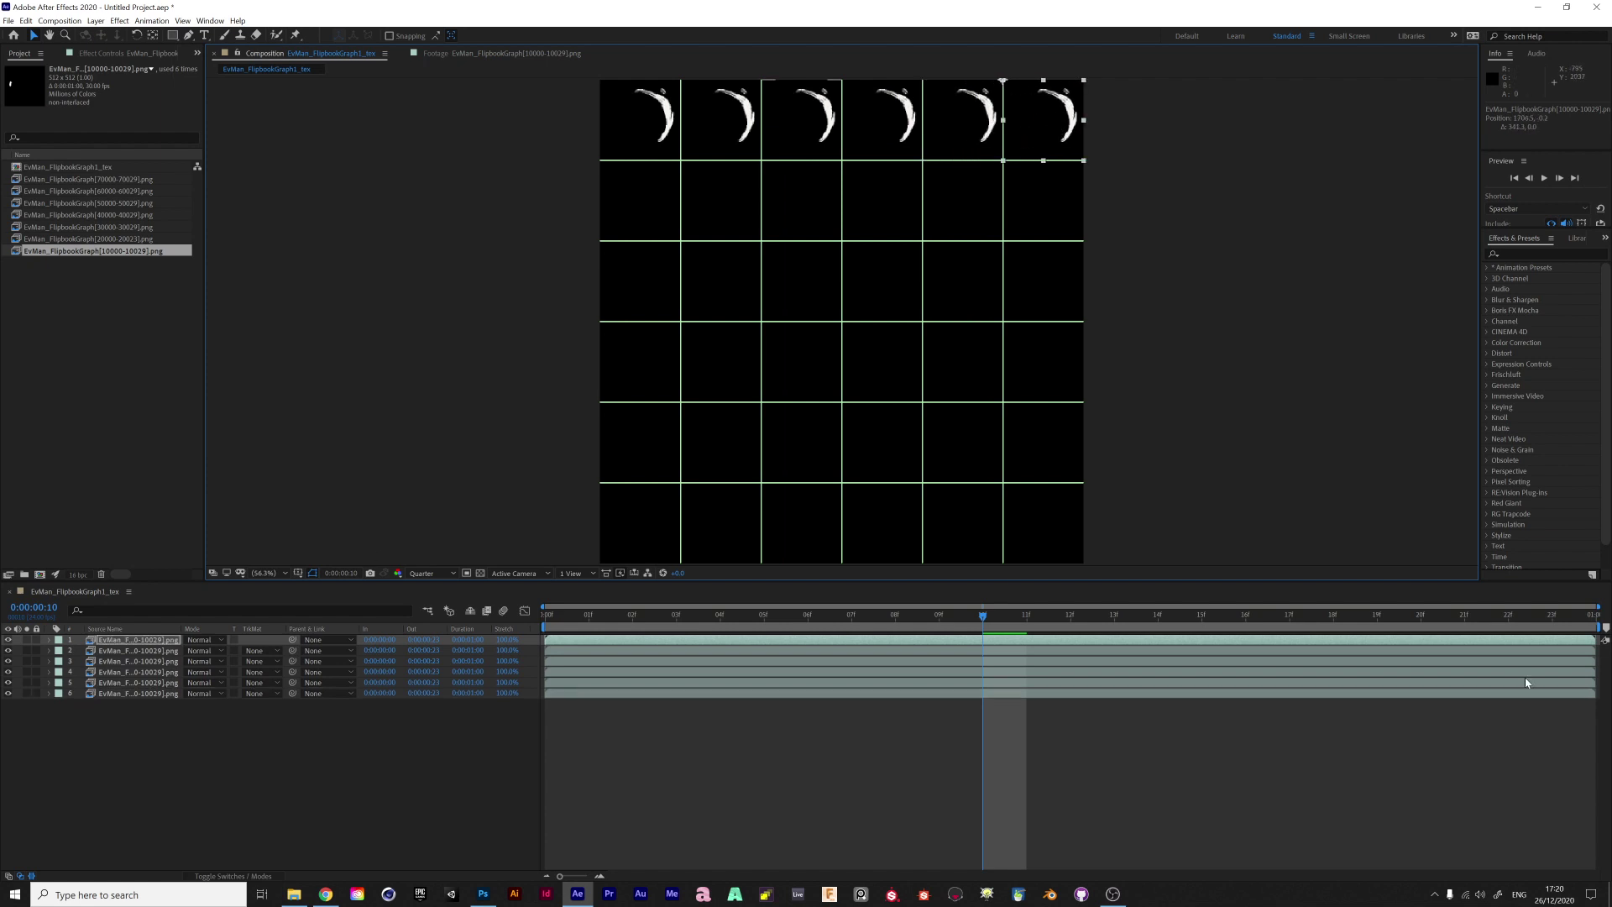
# Shift the five duplicate layers earlier in time, each one frame more than the preceding cell, from one to five frames
pyautogui.click(1567, 682)
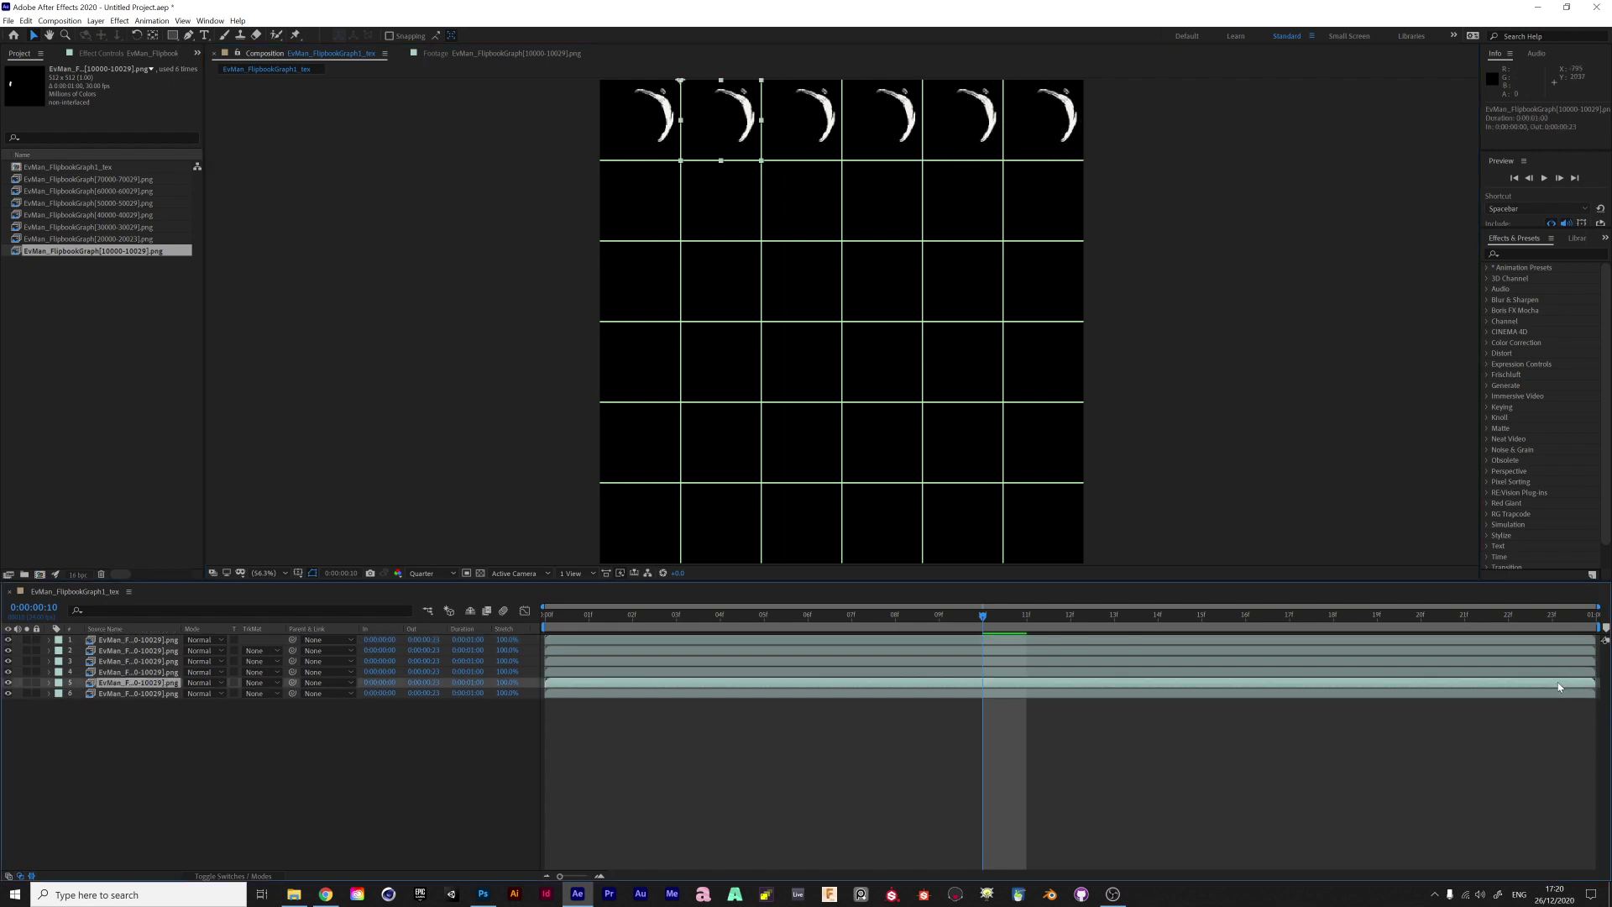
pyautogui.moveTo(1546, 687); pyautogui.dragTo(1292, 660)
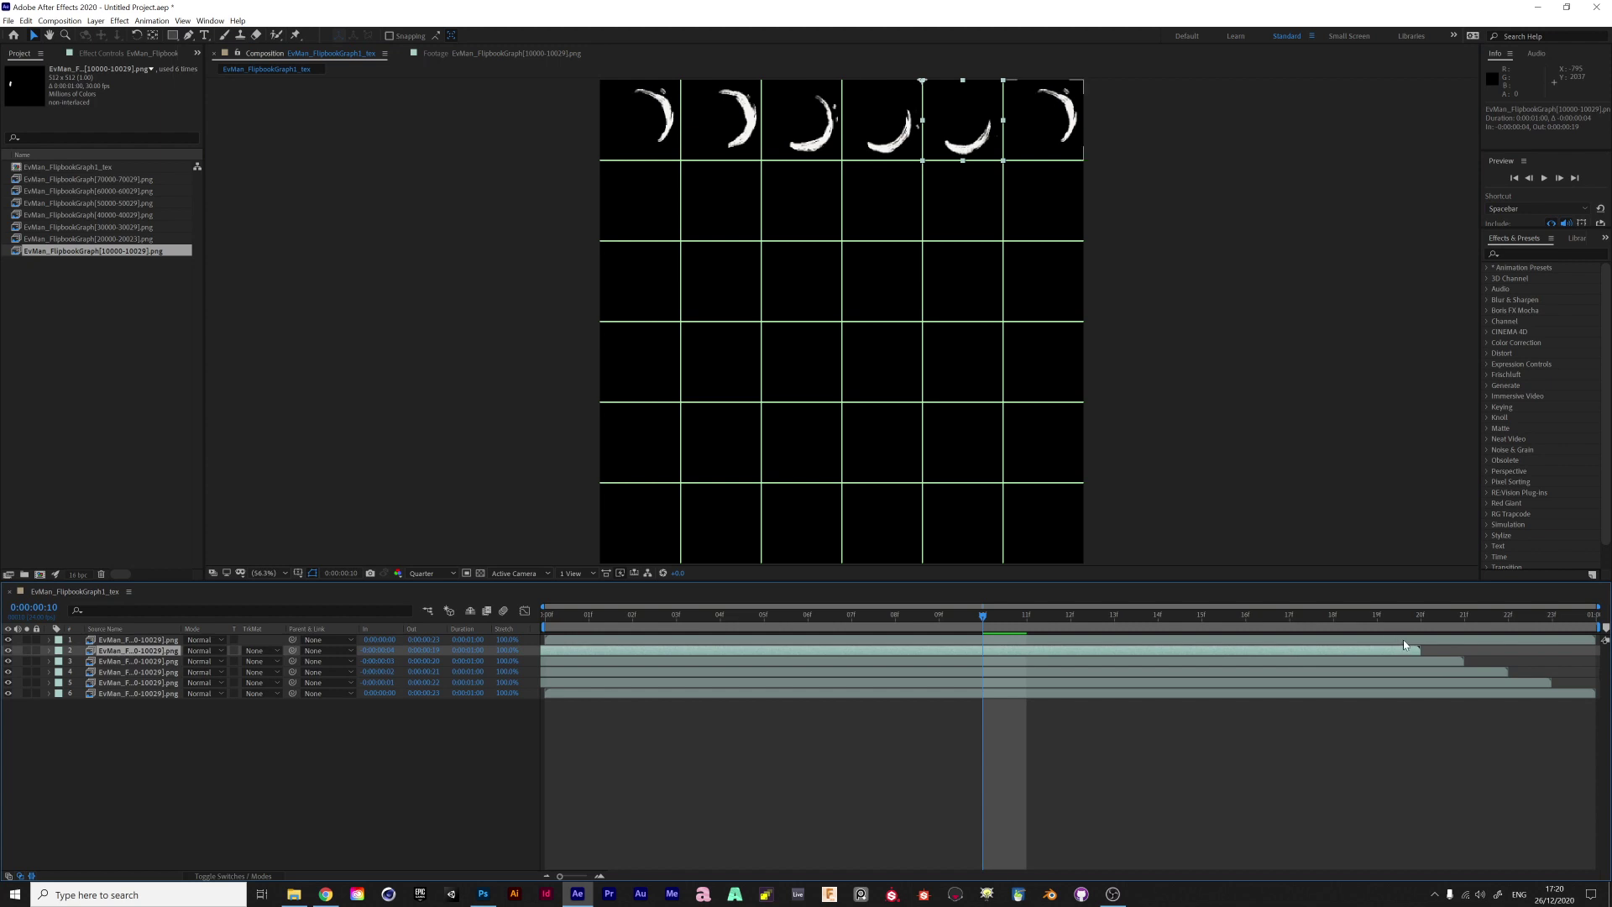
pyautogui.moveTo(1405, 641); pyautogui.dragTo(1185, 641)
# Reorder the six layers so the stack runs from the first cell's layer down to the sixth cell's layer
pyautogui.moveTo(128, 682); pyautogui.dragTo(138, 714)
pyautogui.moveTo(141, 673); pyautogui.dragTo(151, 715)
pyautogui.moveTo(152, 672)
pyautogui.mouseDown()
pyautogui.moveTo(162, 722)
pyautogui.moveTo(160, 677)
pyautogui.mouseUp()
pyautogui.click(157, 663)
pyautogui.moveTo(158, 661); pyautogui.dragTo(166, 686)
pyautogui.moveTo(148, 694)
pyautogui.mouseDown()
pyautogui.moveTo(145, 661)
pyautogui.moveTo(151, 707)
pyautogui.mouseUp()
pyautogui.moveTo(137, 640); pyautogui.dragTo(166, 720)
# Duplicate all six layers below the originals, shift the copies six frames earlier, place them in the second row, and preview
pyautogui.hotkey('ctrl', 'a')
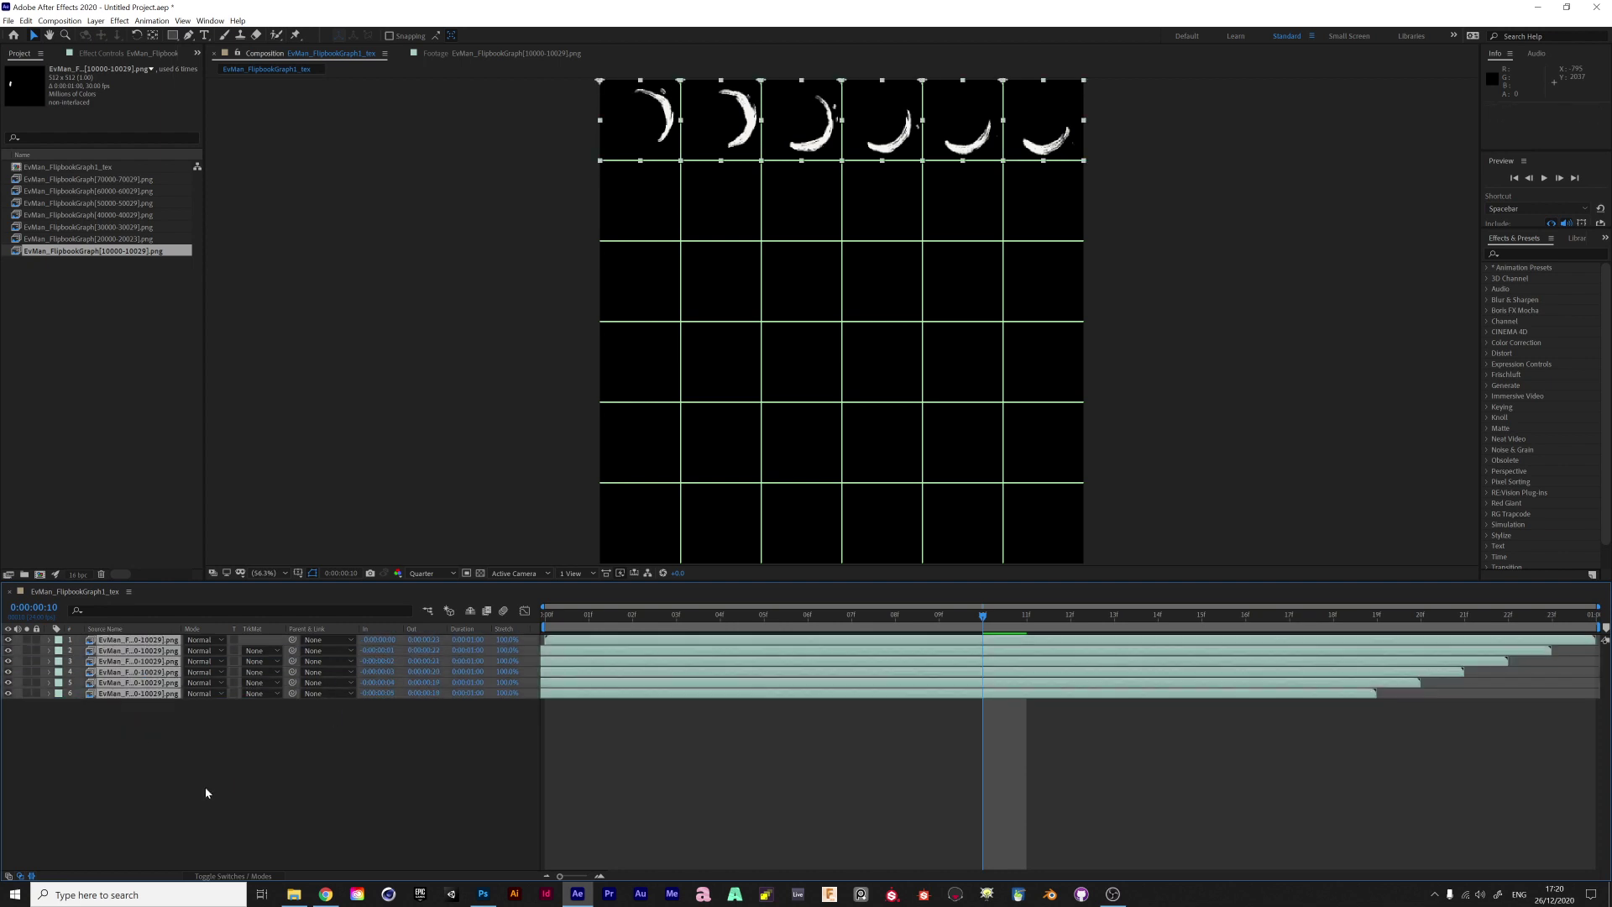
pyautogui.hotkey('ctrl', 'd')
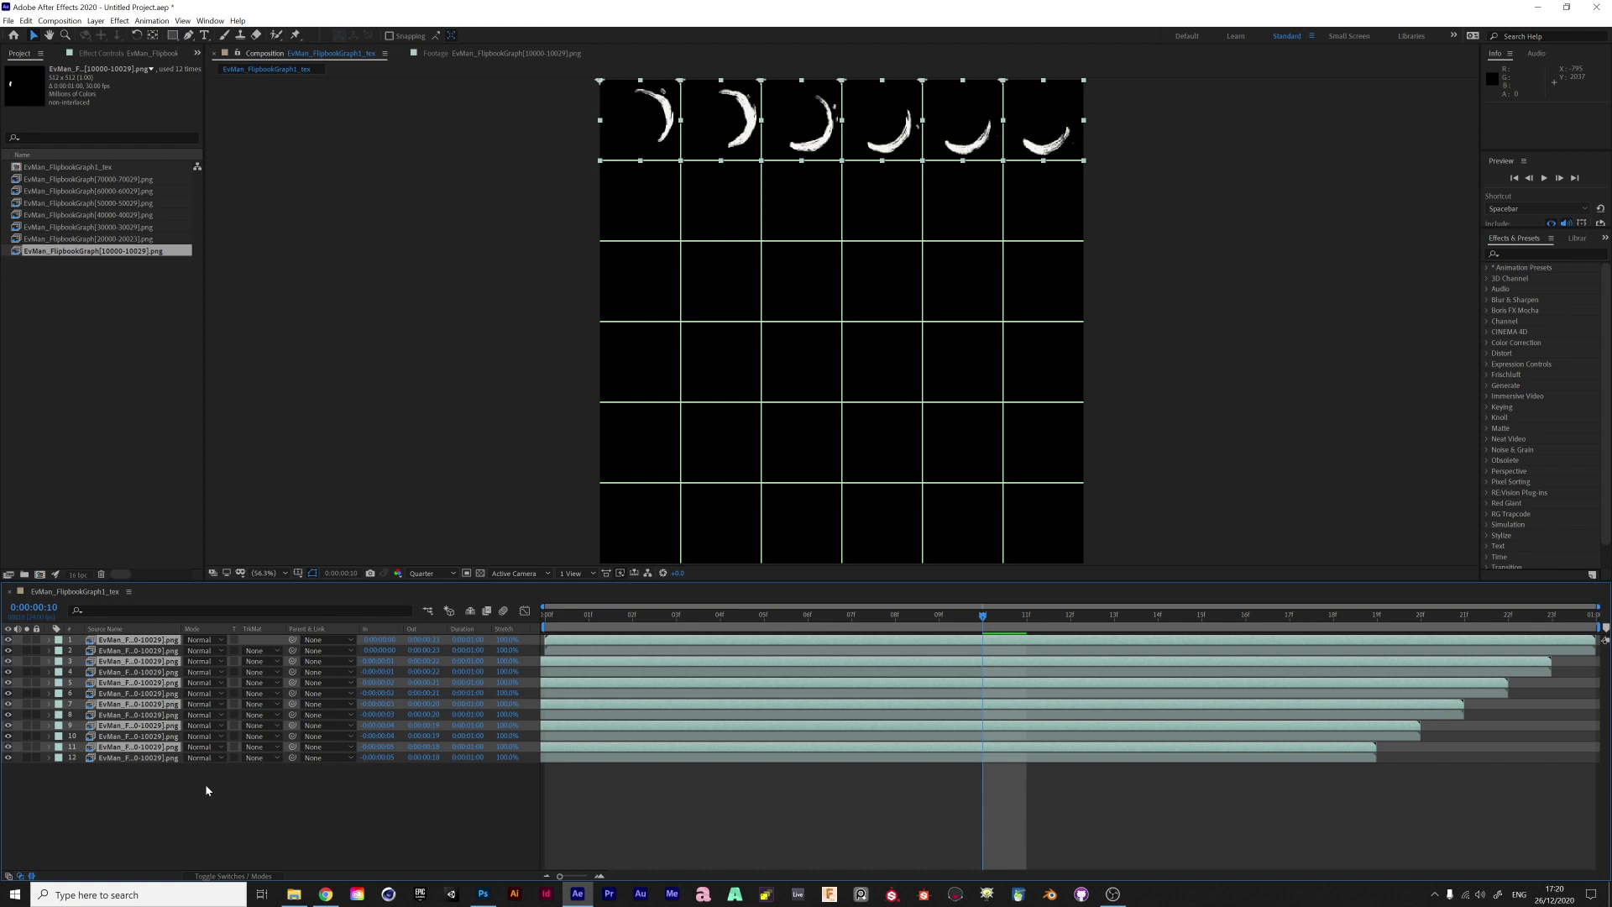
pyautogui.hotkey('ctrl', 'shift', '[')
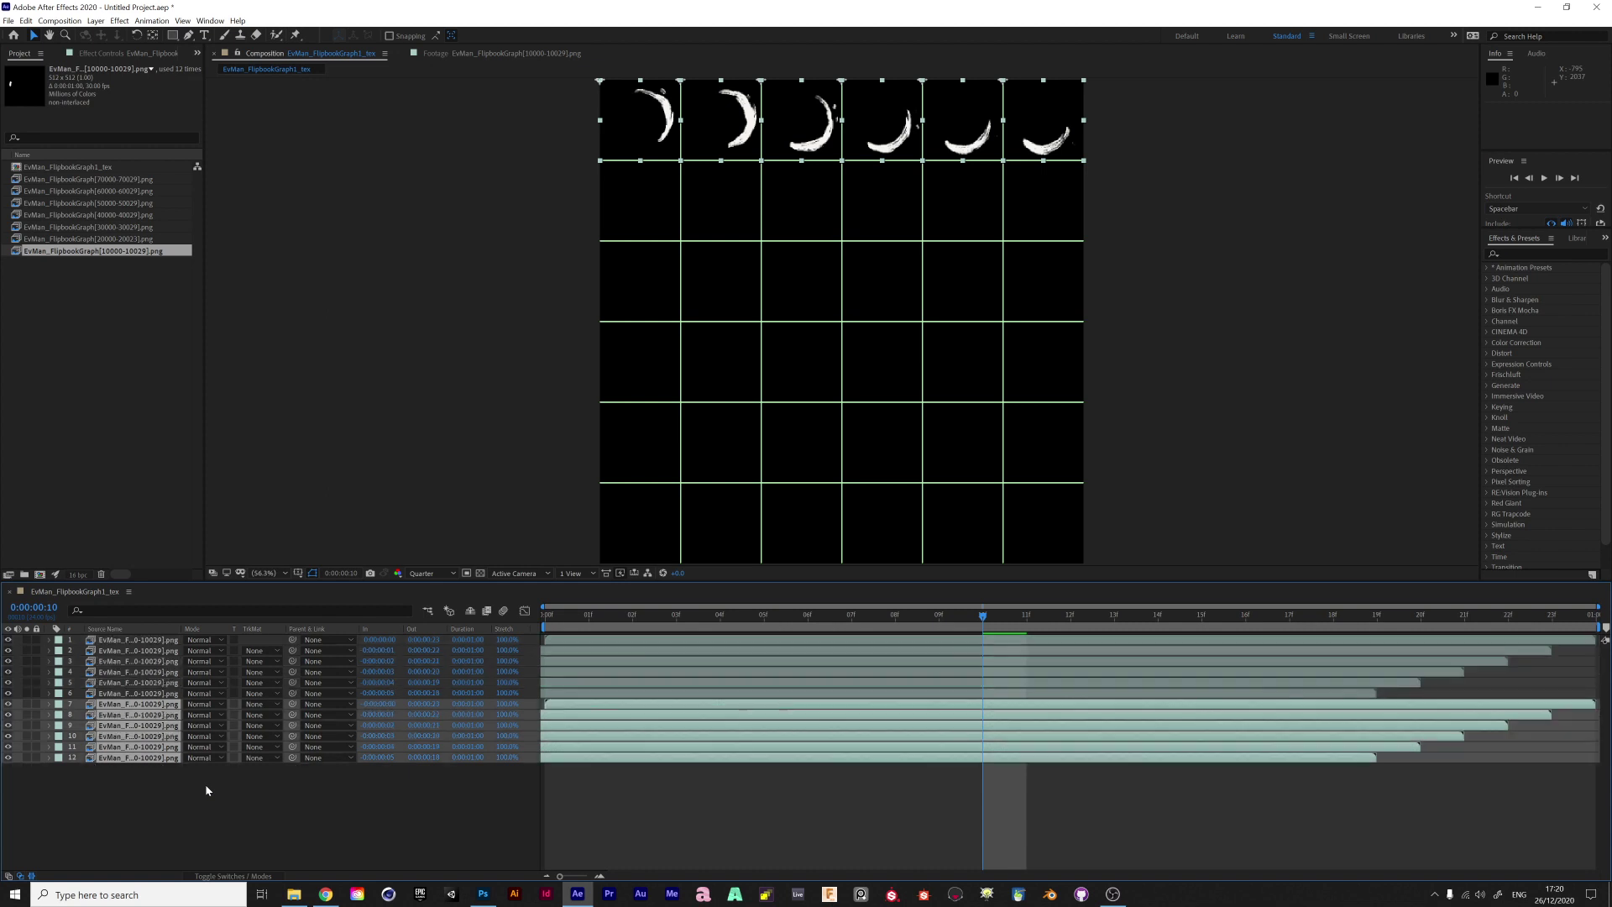
pyautogui.moveTo(1356, 702); pyautogui.dragTo(1209, 726)
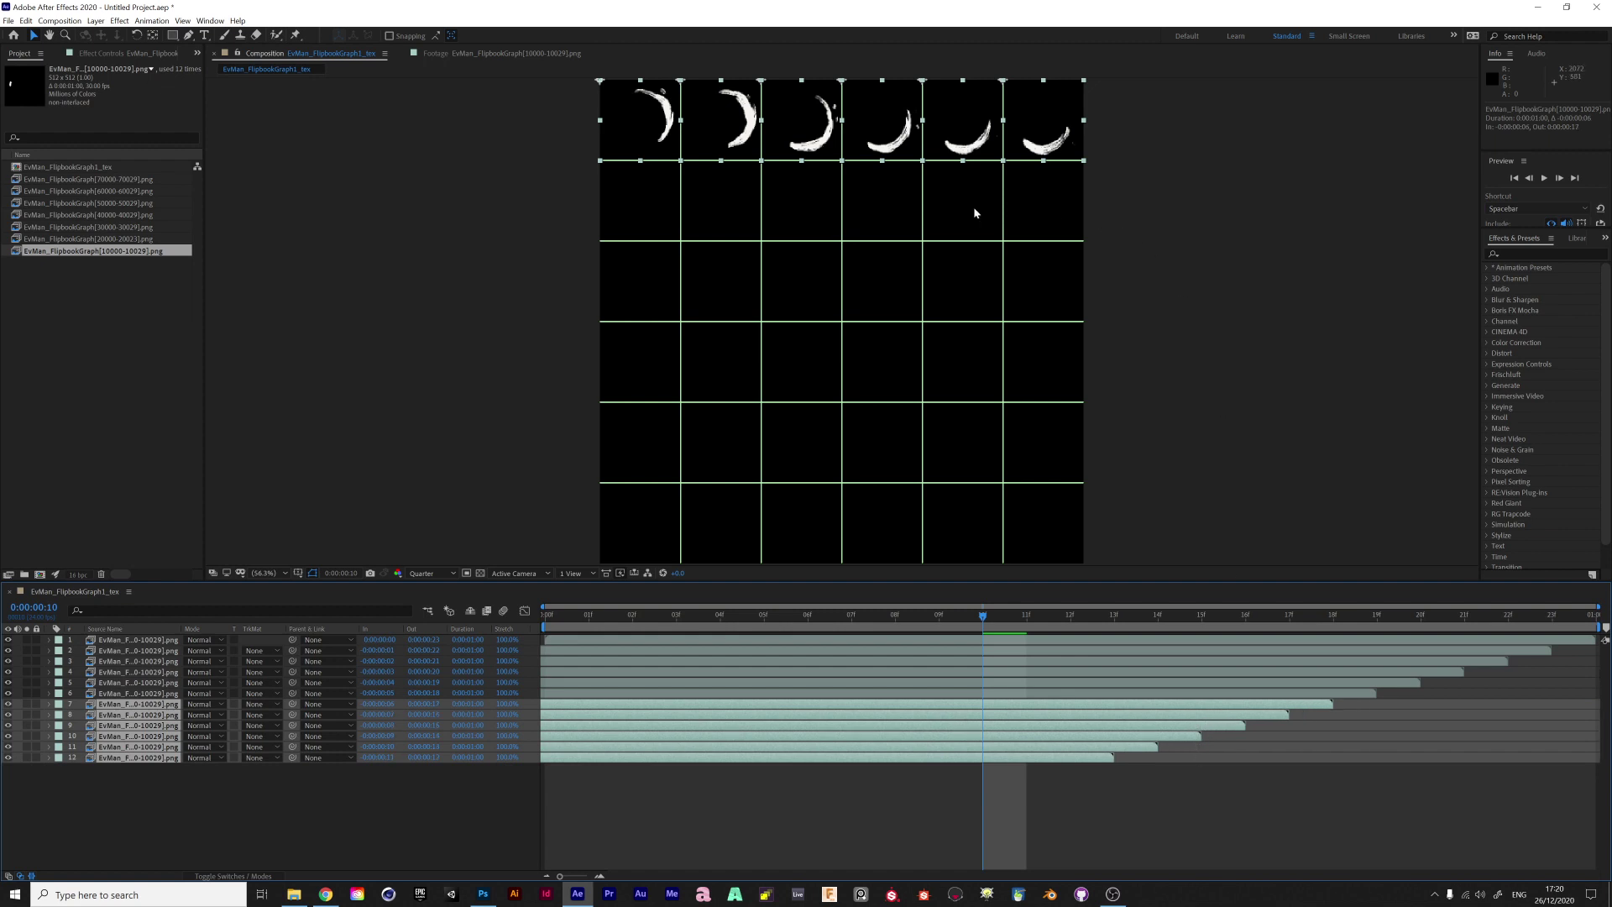
pyautogui.moveTo(882, 120); pyautogui.dragTo(880, 199)
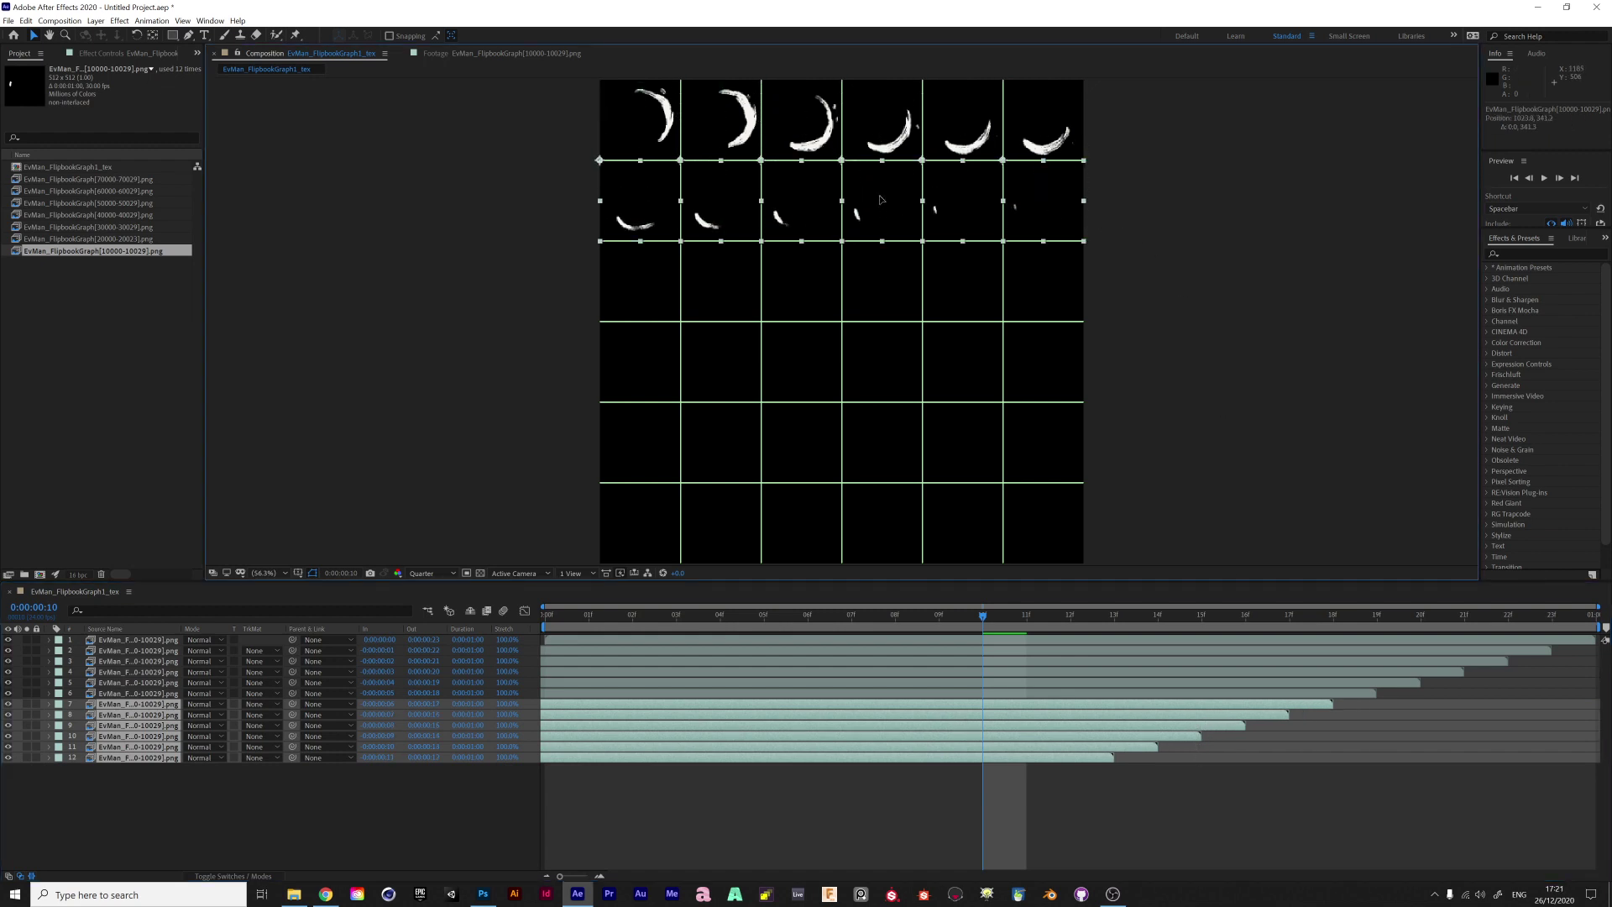
pyautogui.moveTo(813, 616); pyautogui.dragTo(668, 631)
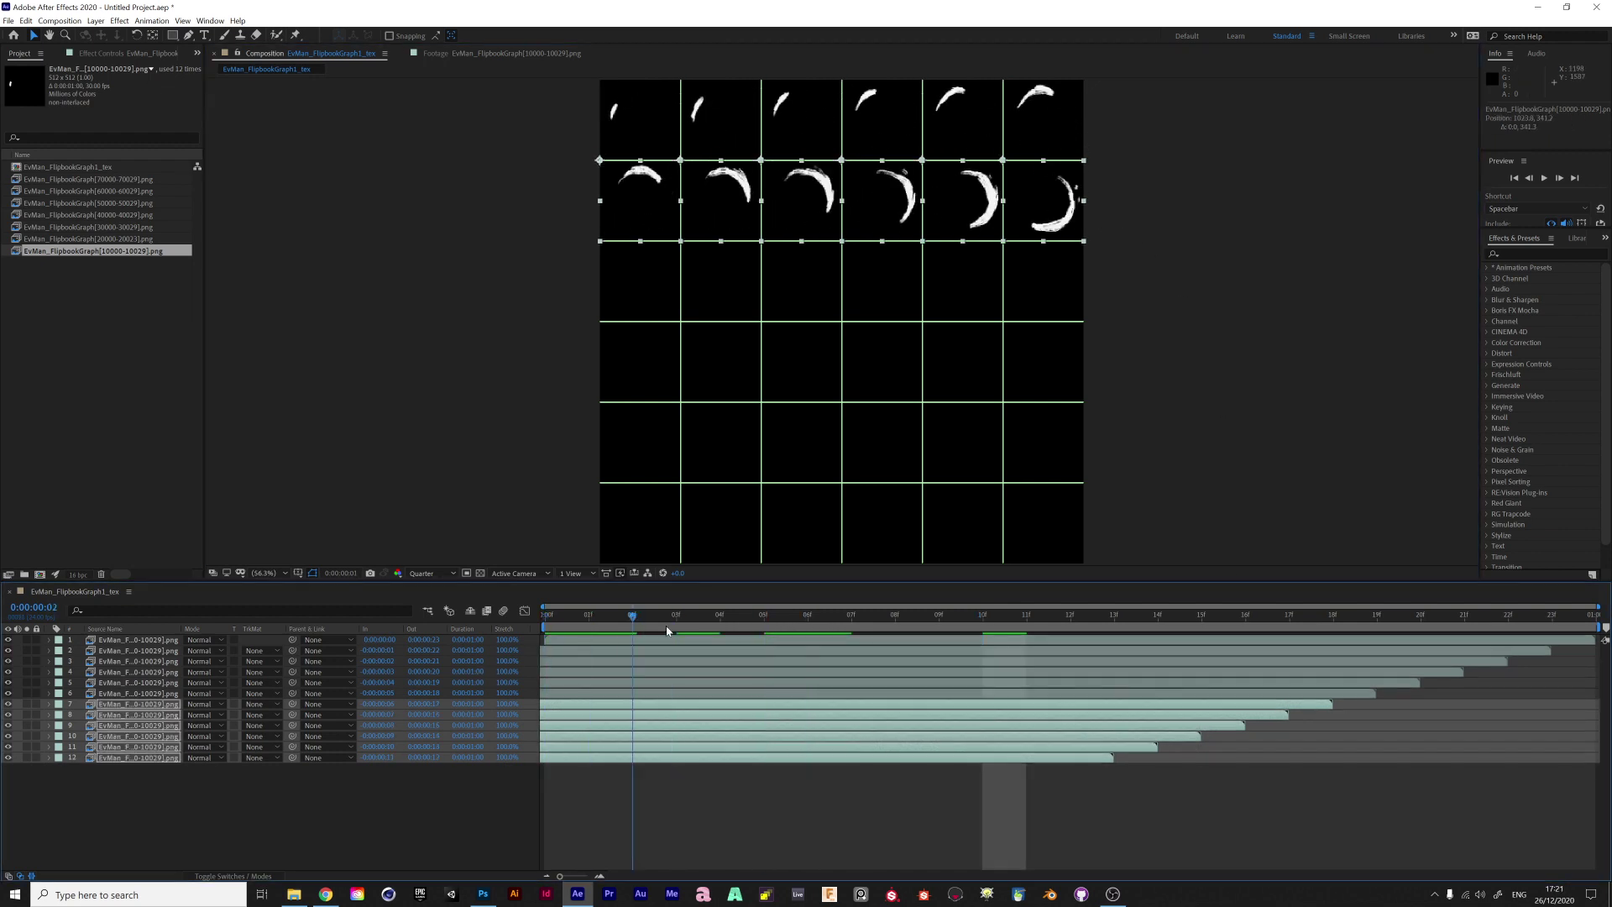
pyautogui.press('space')
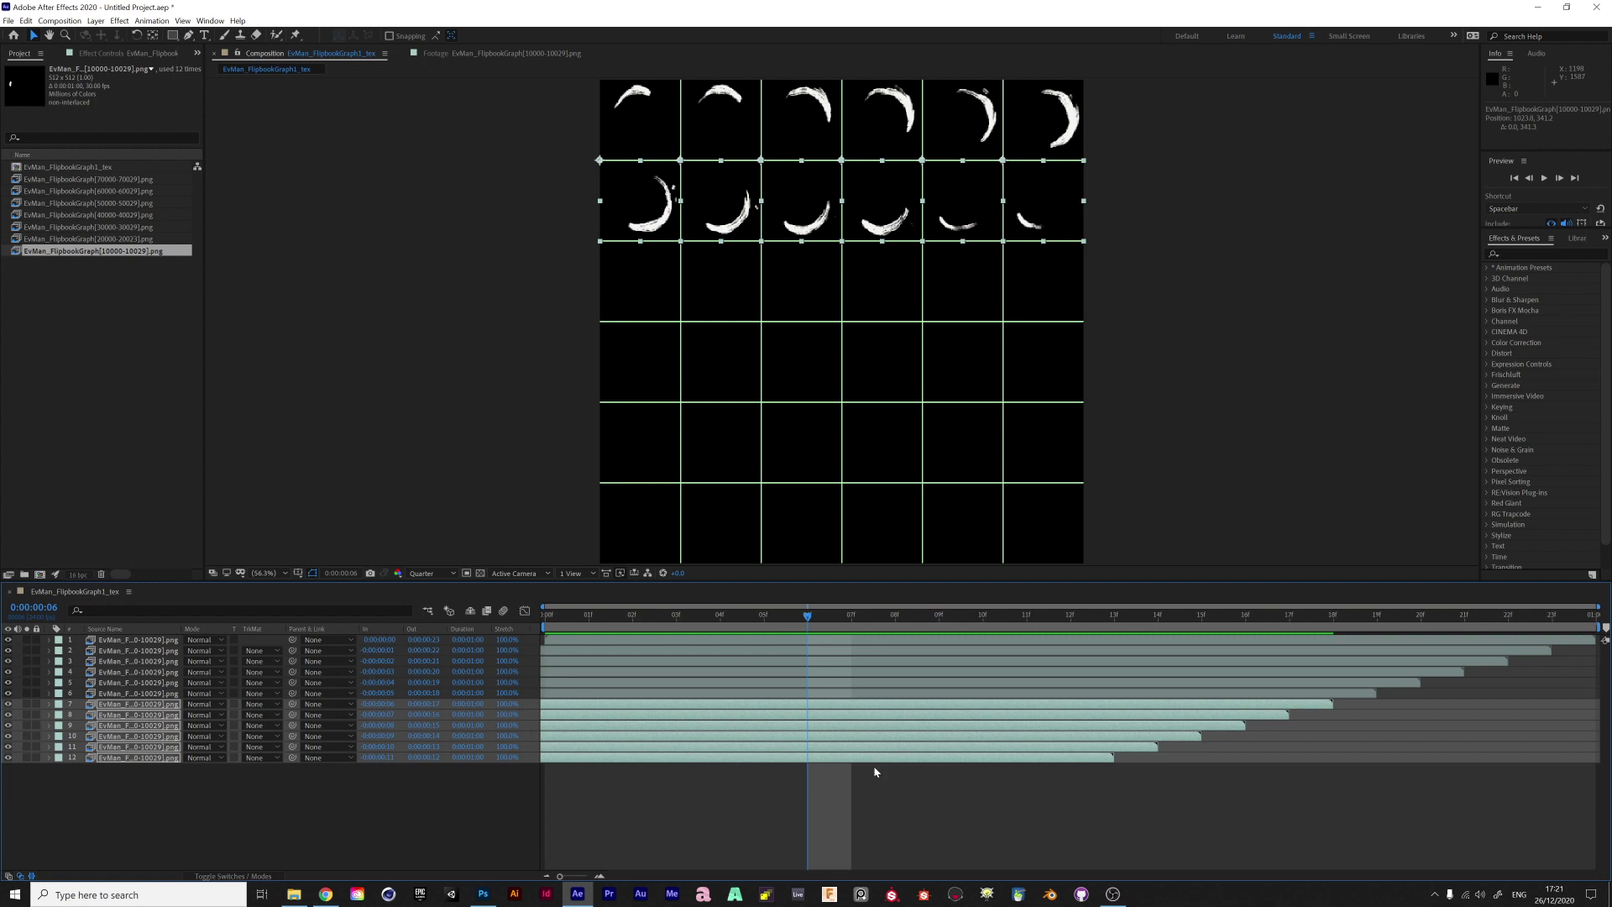
# Duplicate all twelve layers below the originals, place the copies in rows three and four, and shift them 12 frames earlier
pyautogui.click(134, 642)
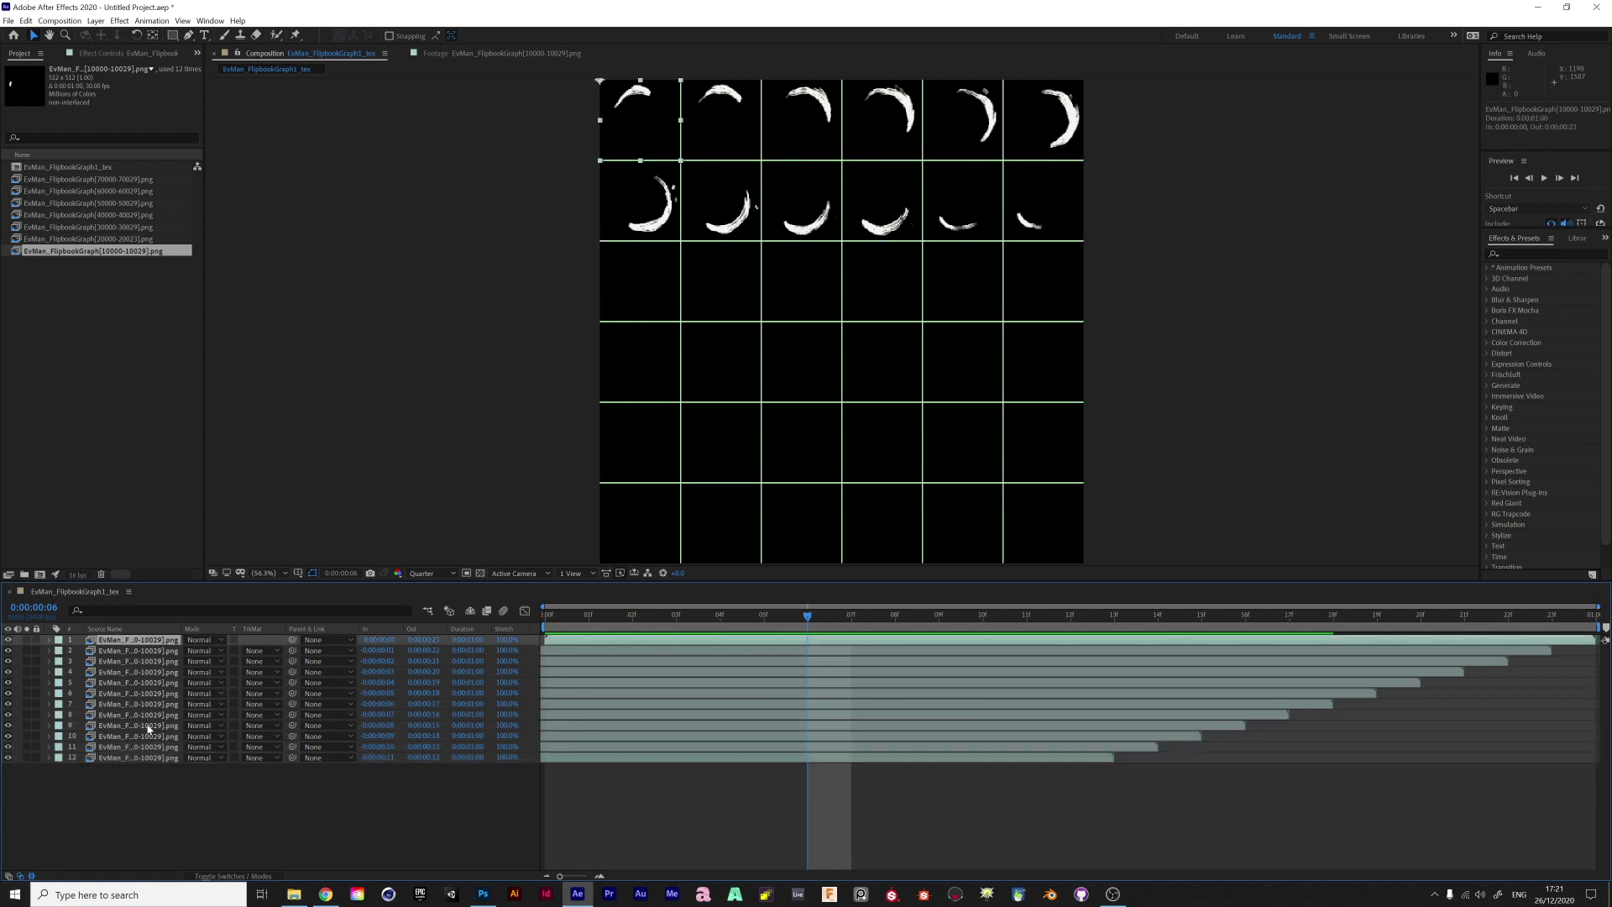
pyautogui.keyDown('shift'); pyautogui.click(151, 758); pyautogui.keyUp('shift')
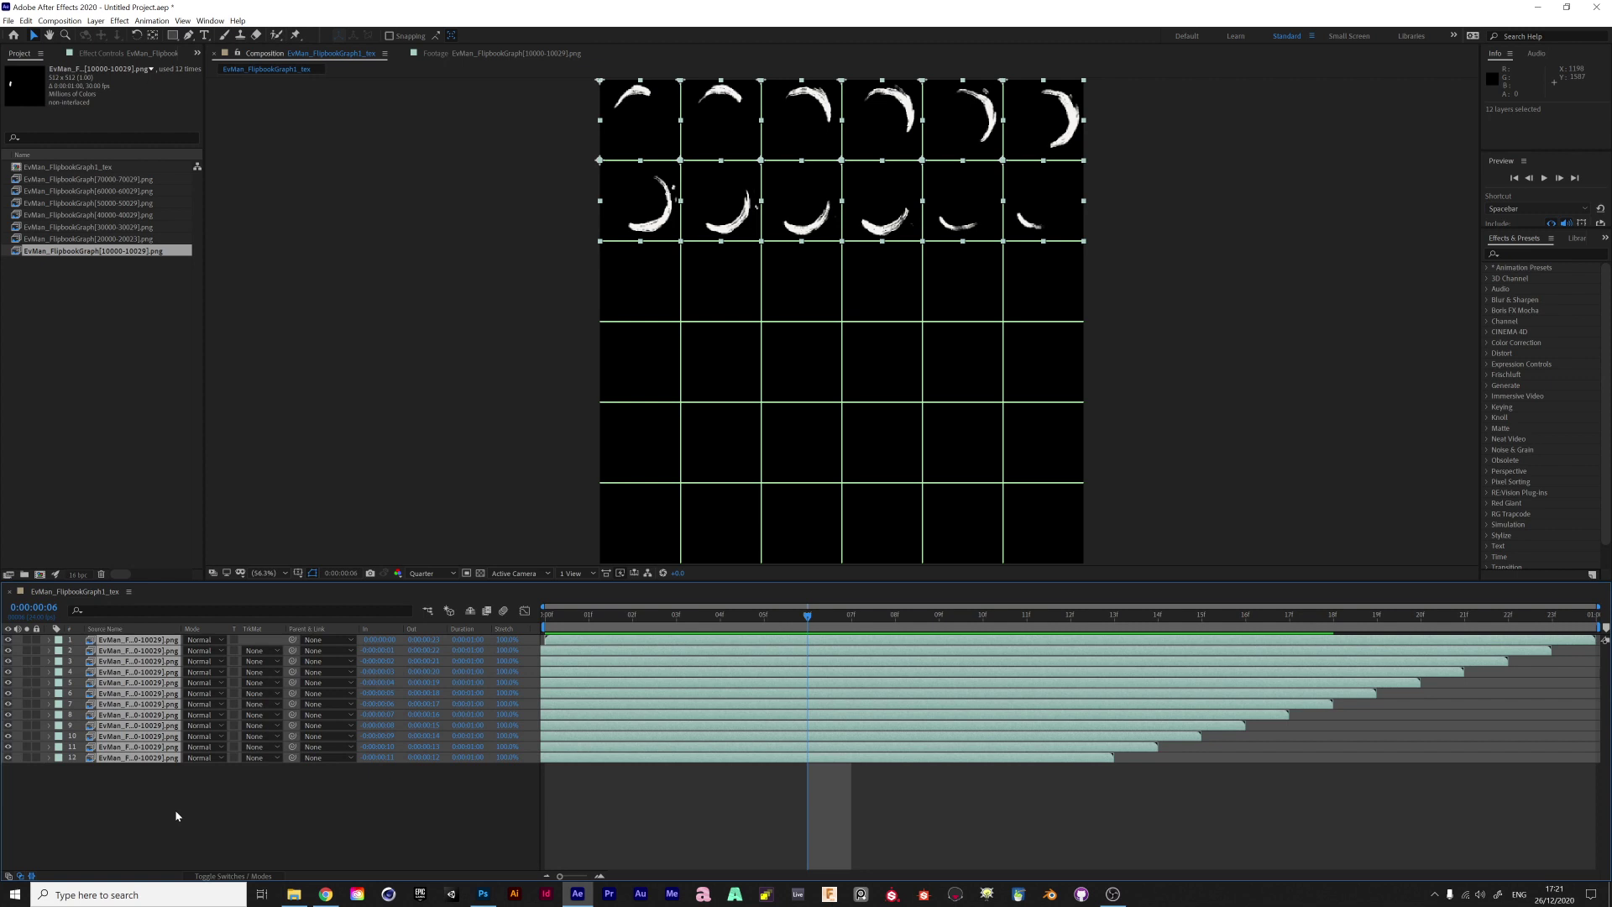
pyautogui.hotkey('ctrl', 'd')
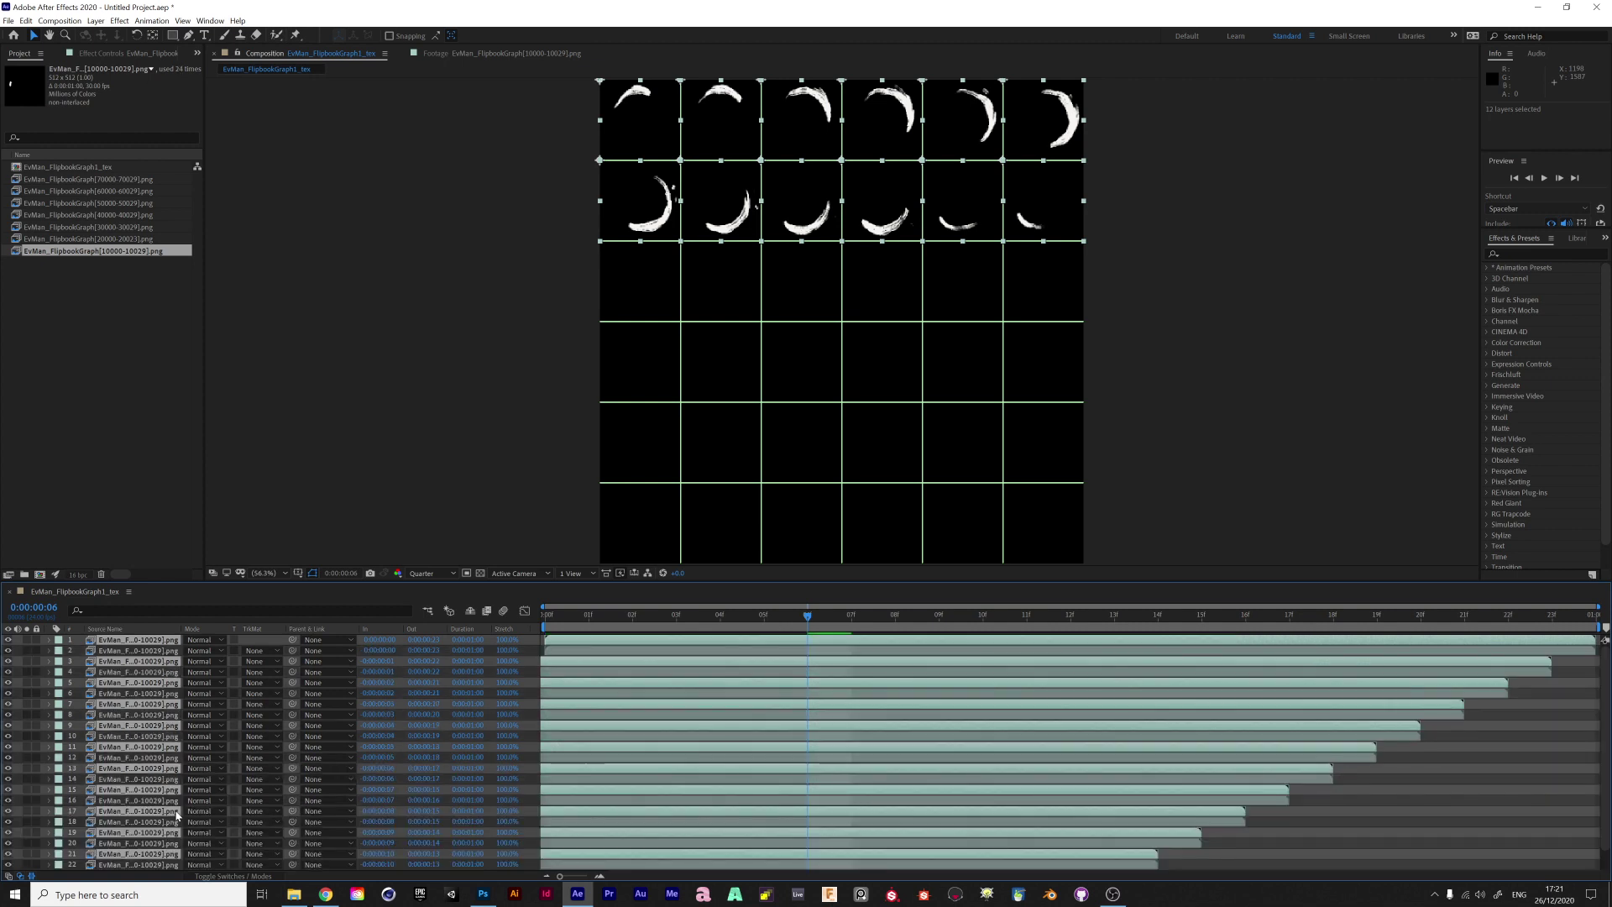
pyautogui.hotkey('ctrl', 'shift', '[')
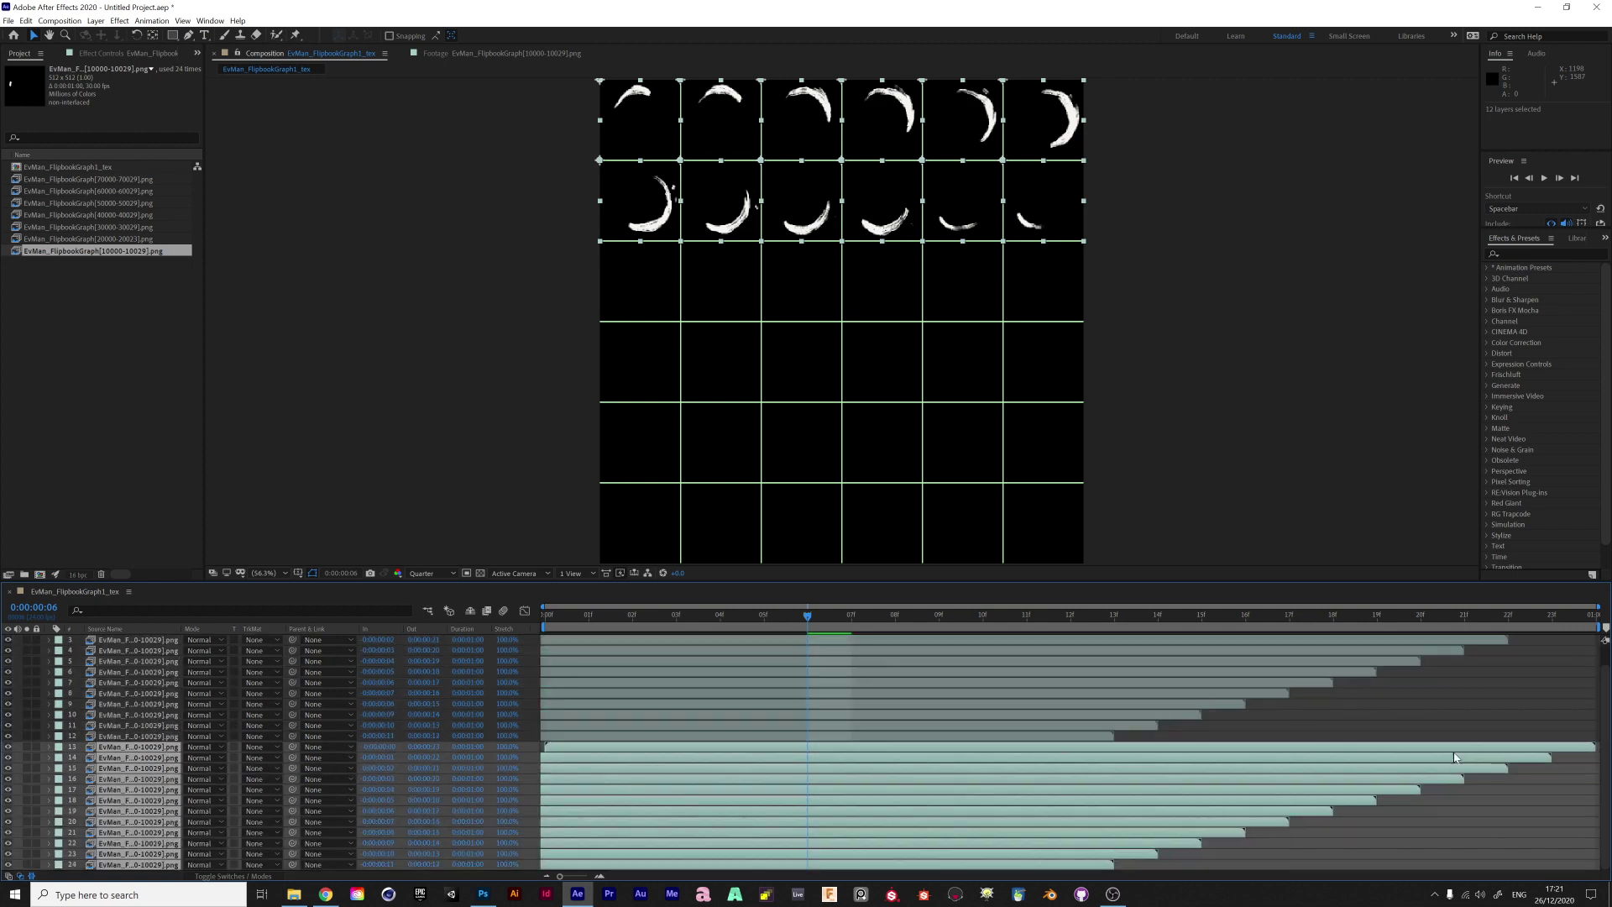
pyautogui.keyDown('shift'); pyautogui.moveTo(1046, 138); pyautogui.dragTo(1046, 283); pyautogui.keyUp('shift')
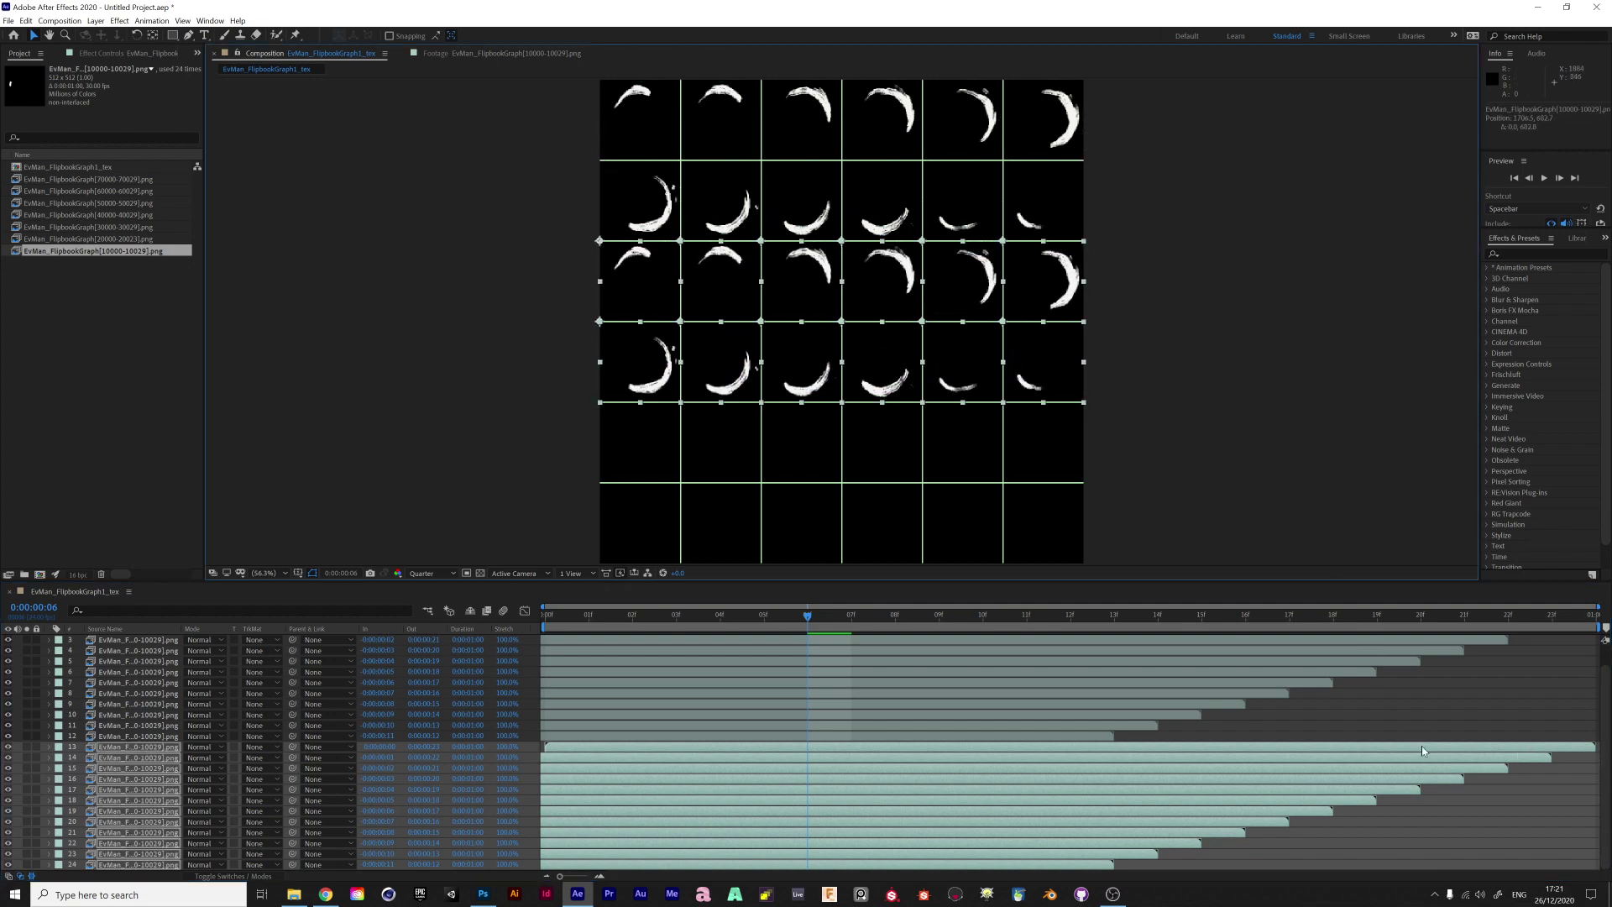
pyautogui.moveTo(1423, 746); pyautogui.dragTo(903, 790)
pyautogui.press('Home')
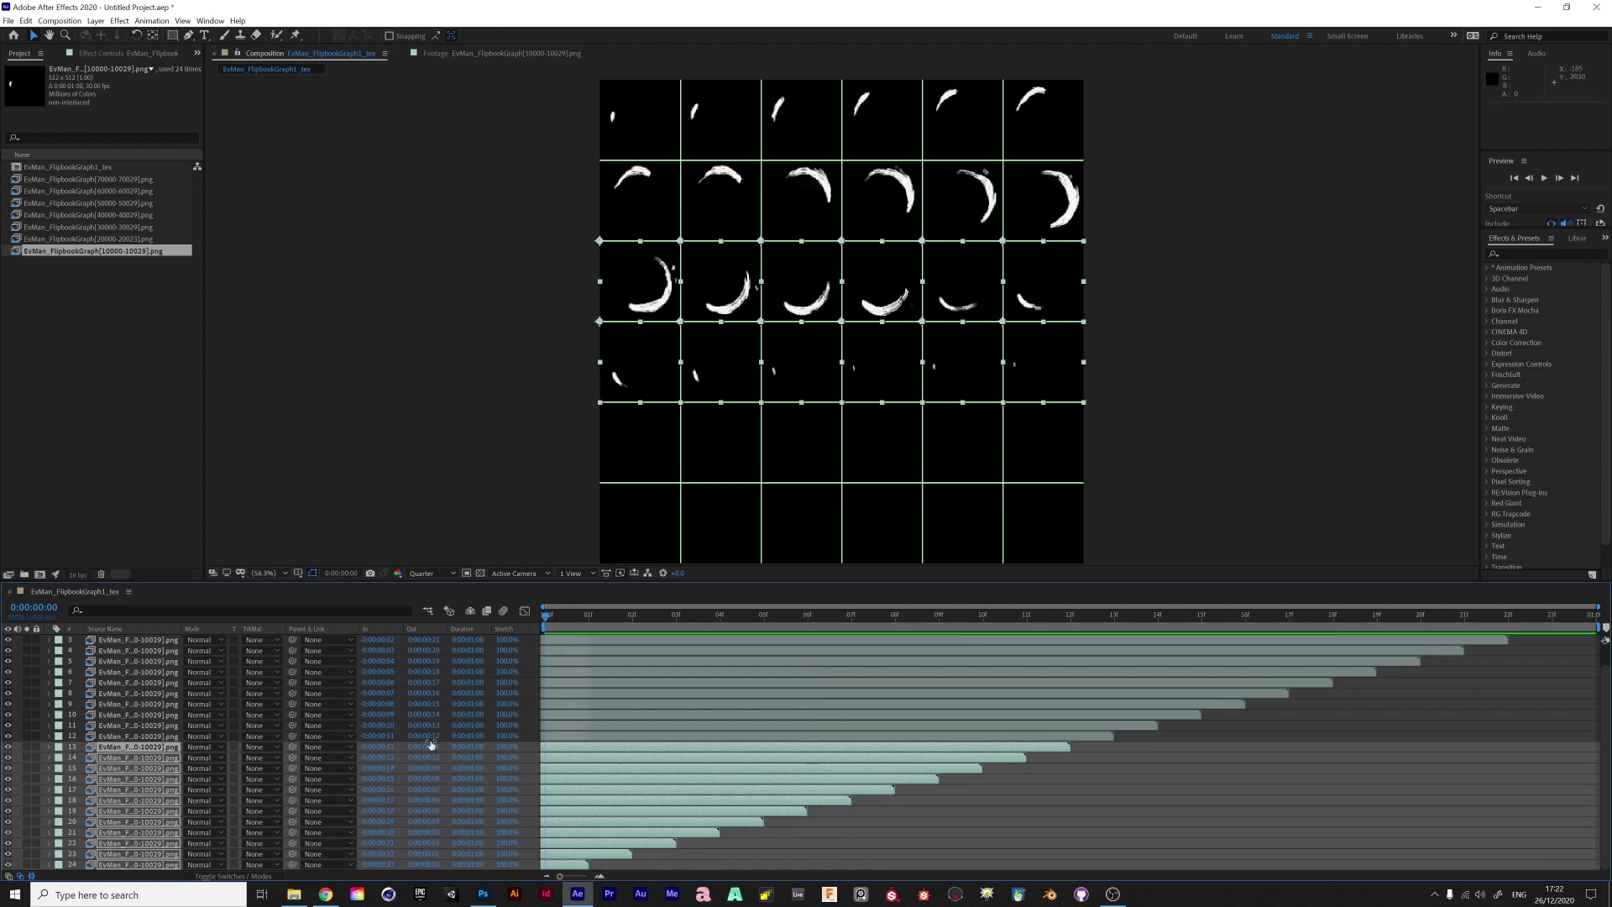
# Duplicate the EvMan_FlipbookGraph1_tex composition and rename the copy EvMan_FlipbookGraph2_tex
pyautogui.click(62, 170)
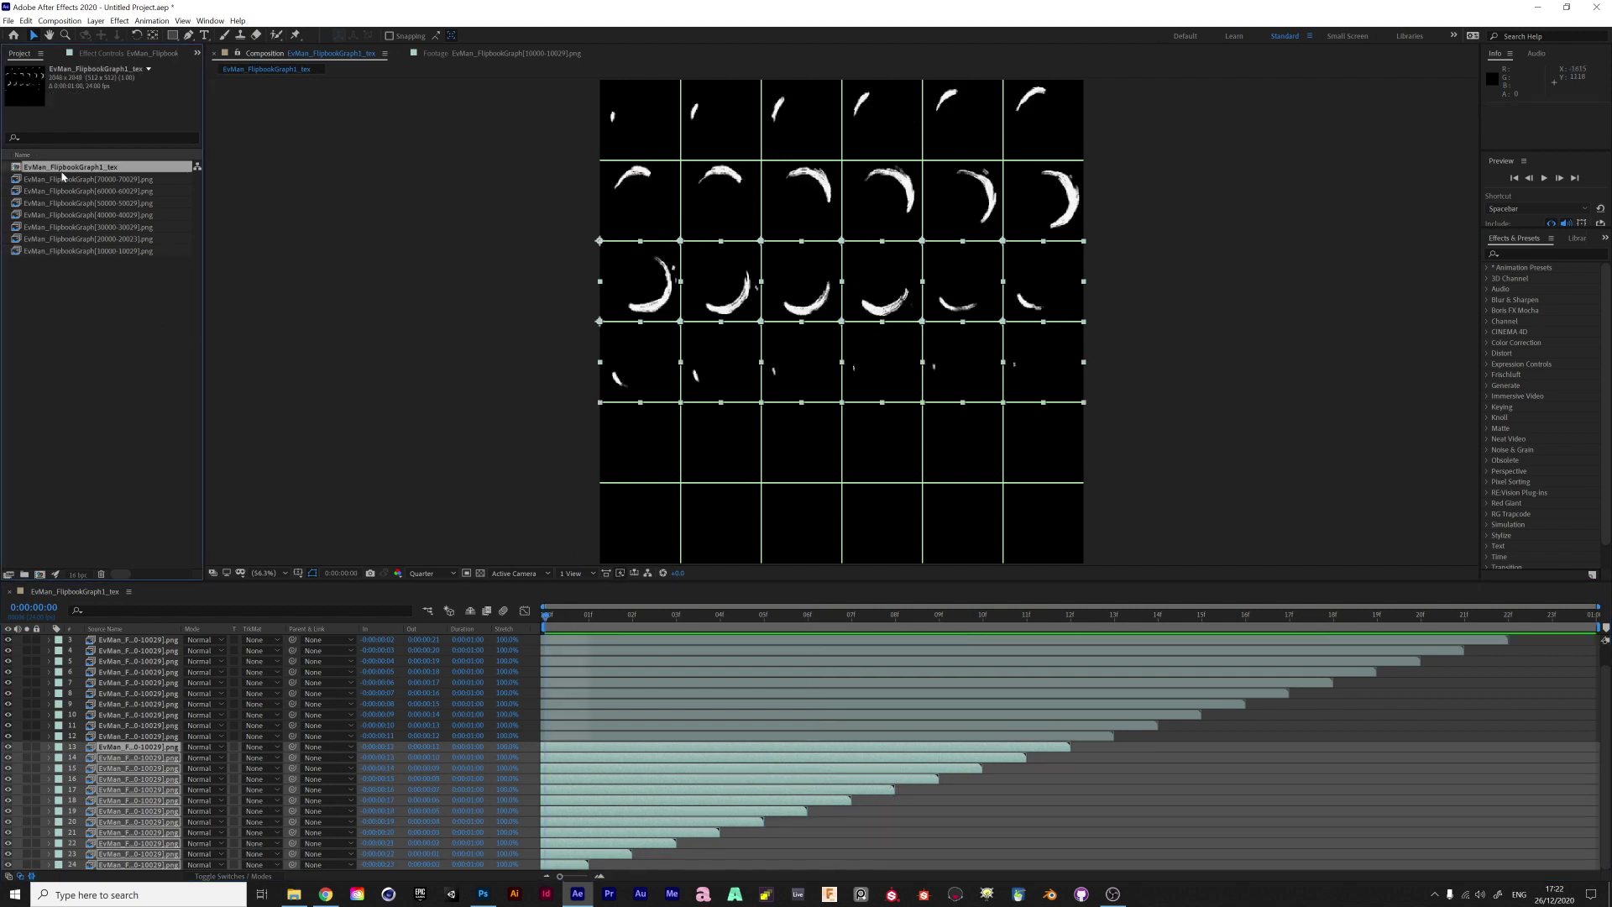
pyautogui.hotkey('ctrl', 'd')
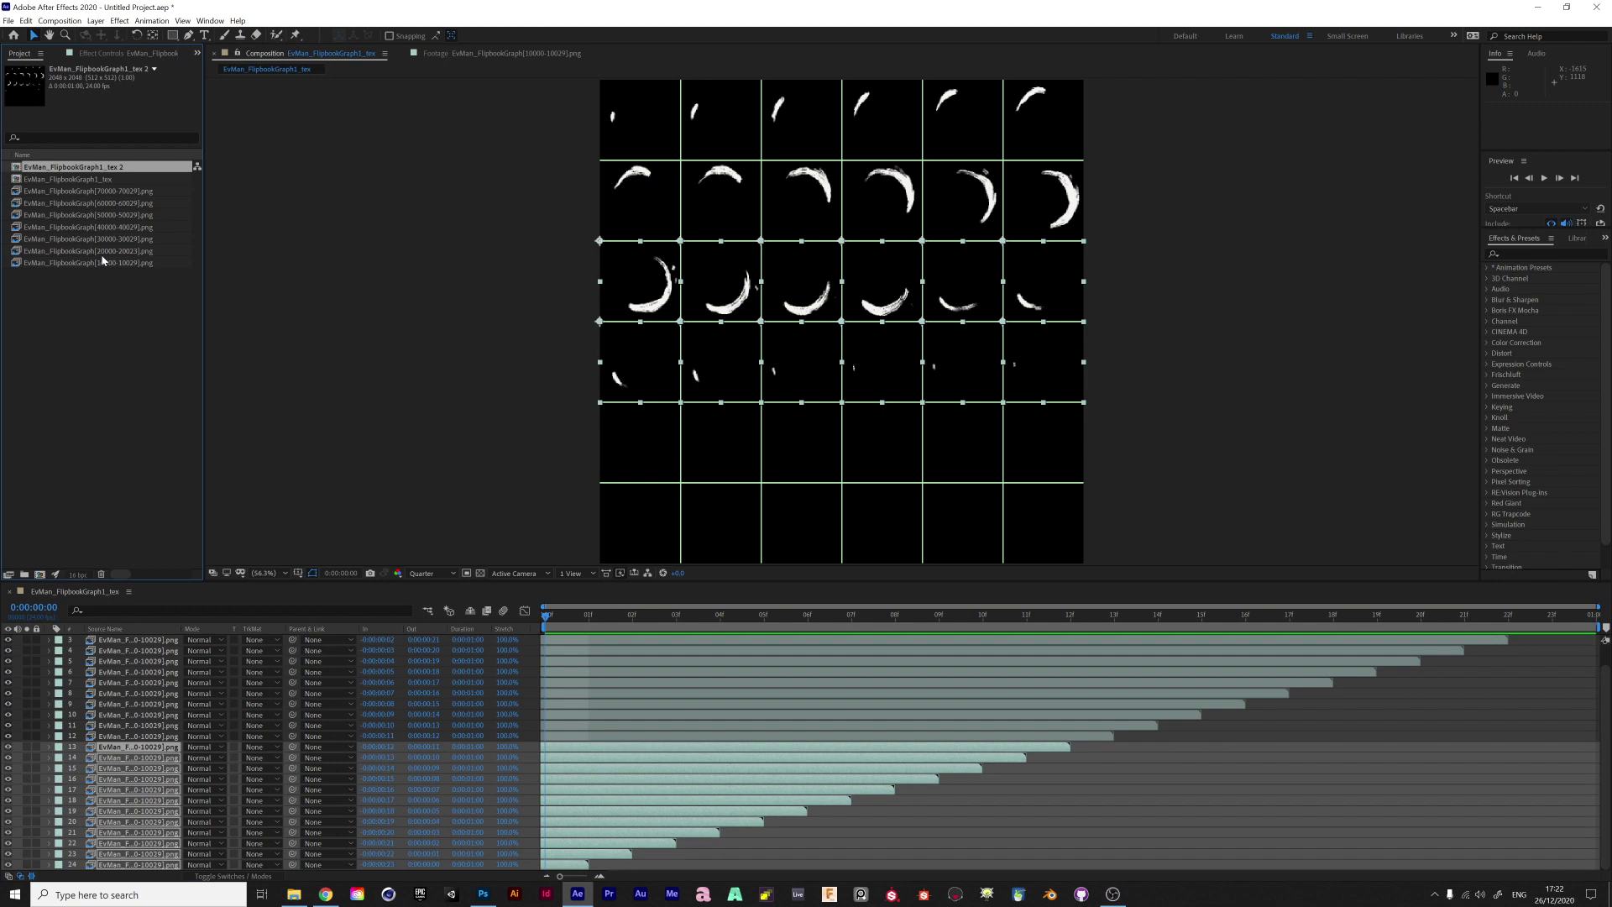
pyautogui.click(87, 180)
pyautogui.click(104, 168)
pyautogui.press('Return')
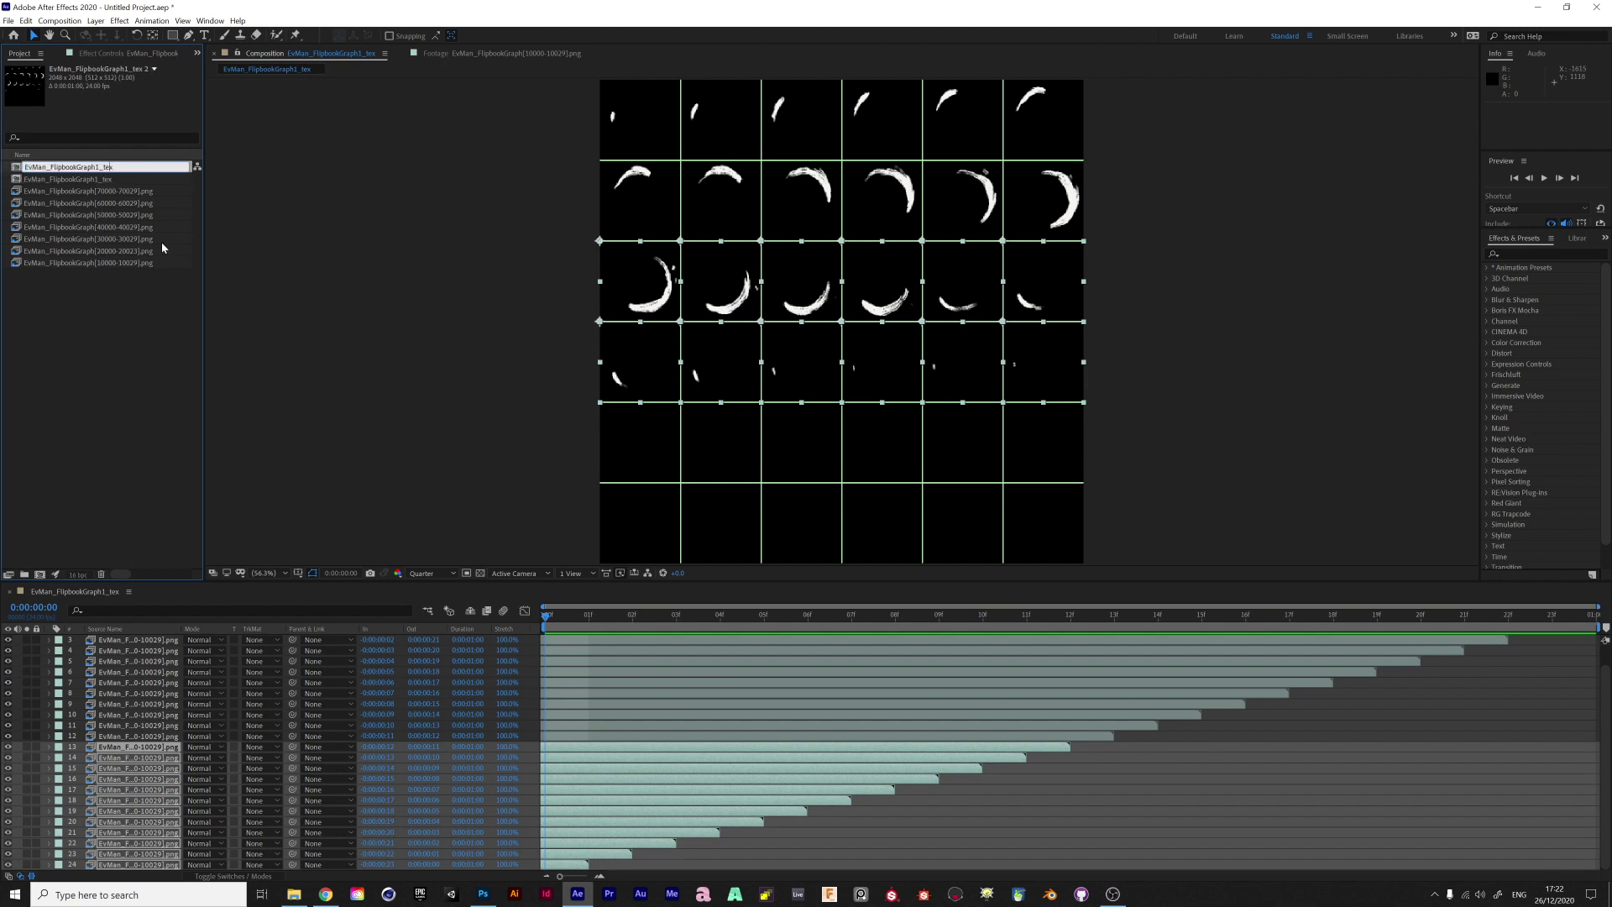
pyautogui.press('BackSpace')
pyautogui.write('2')
pyautogui.press('Return')
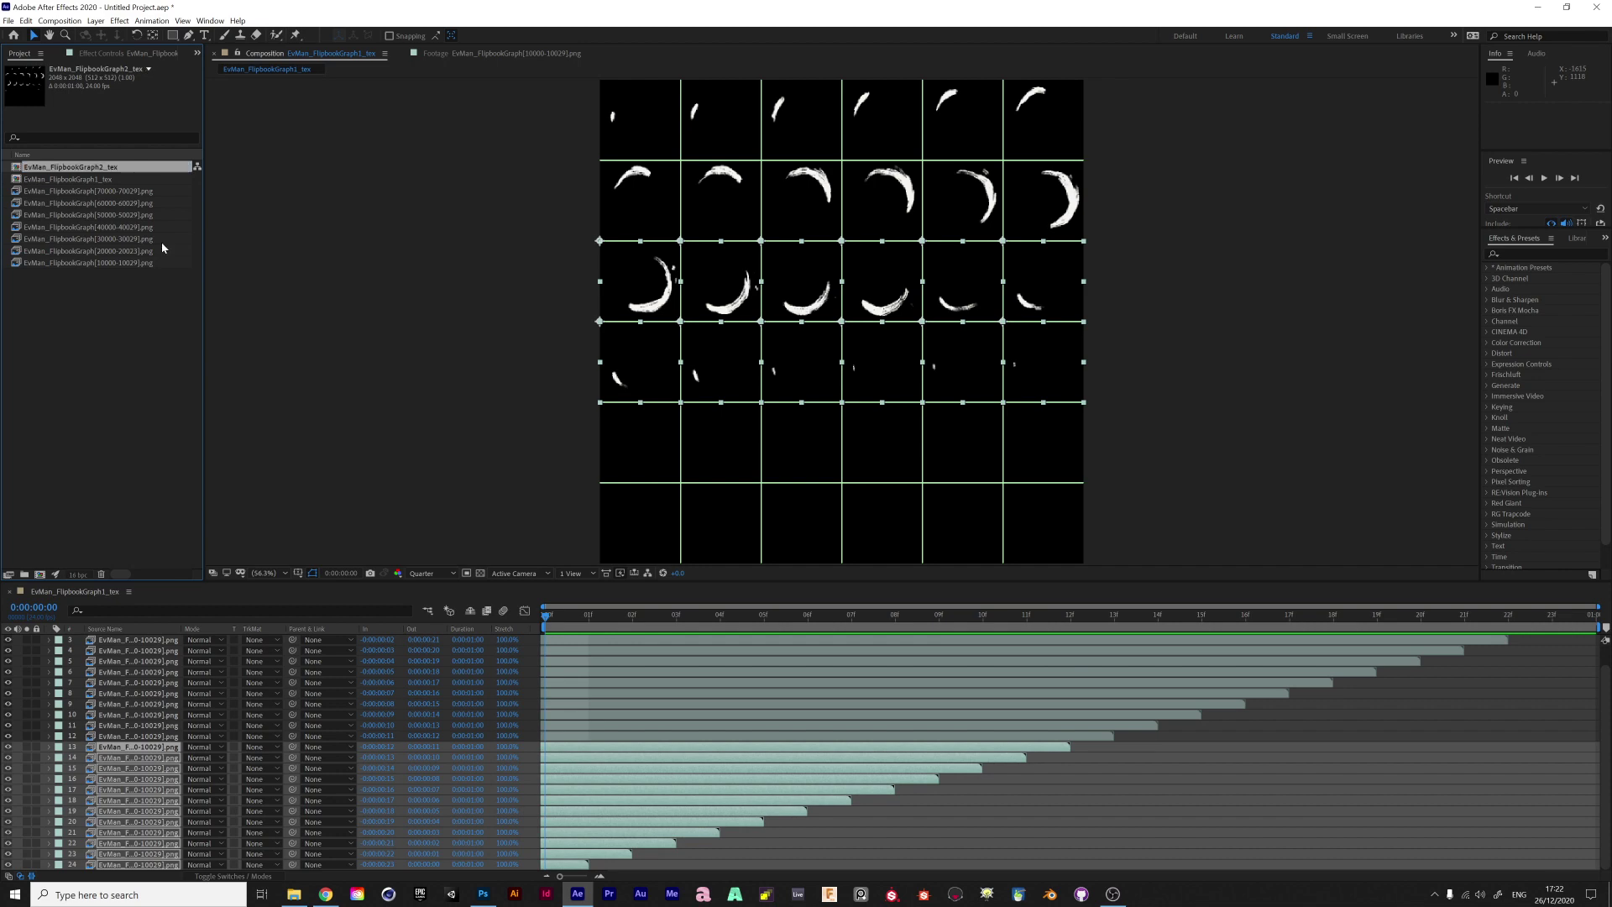
pyautogui.doubleClick(102, 168)
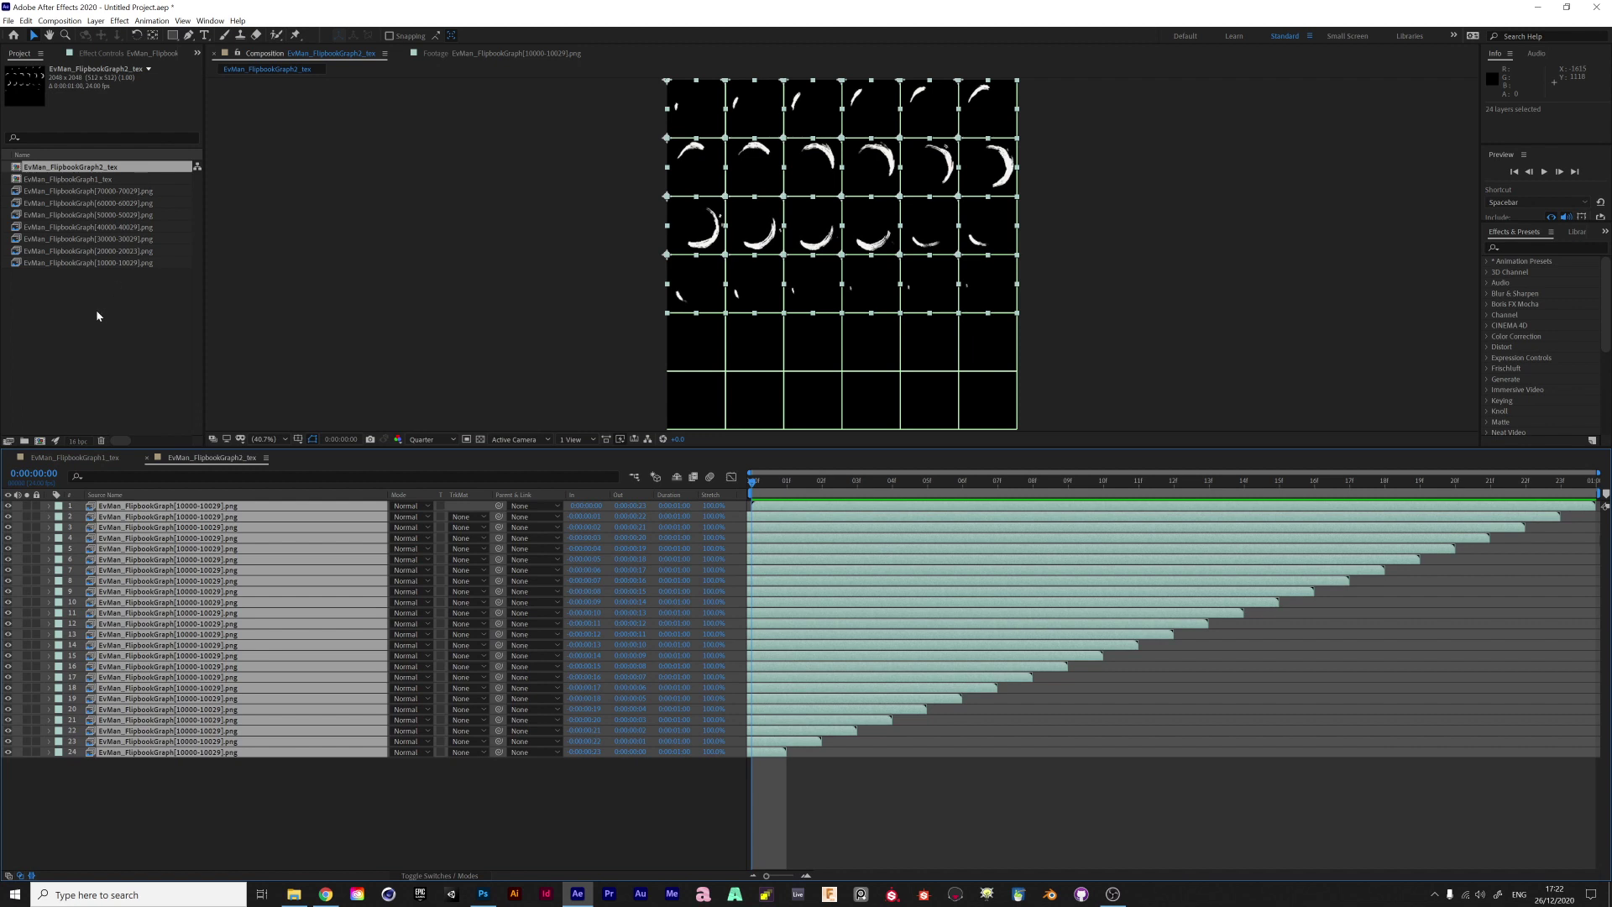
pyautogui.click(100, 251)
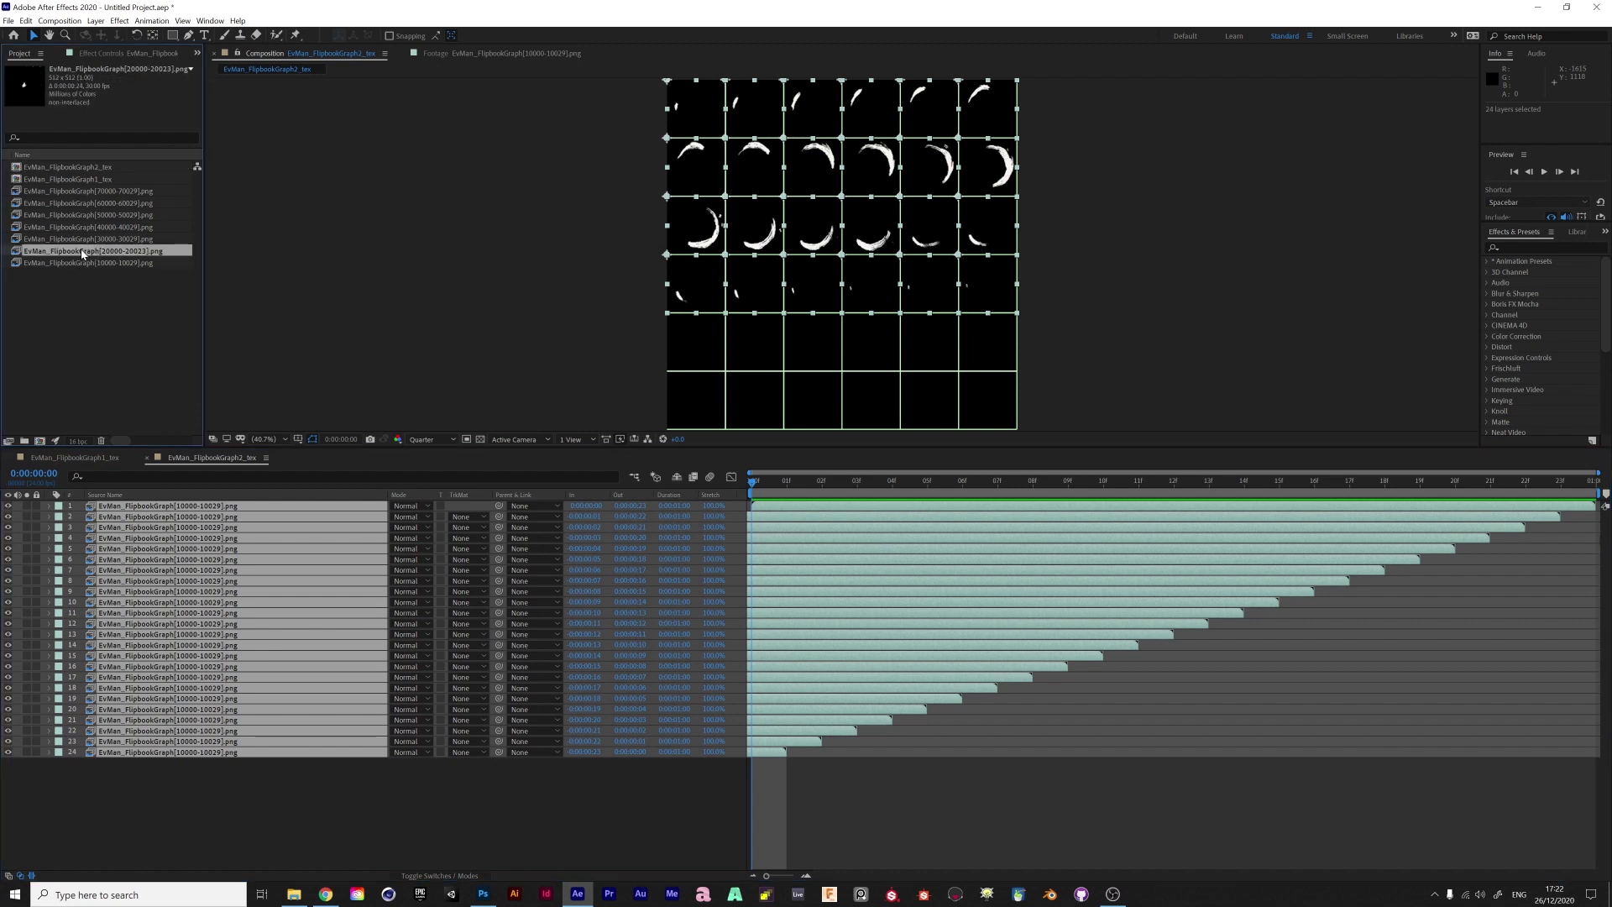
pyautogui.keyDown('alt'); pyautogui.moveTo(82, 254); pyautogui.dragTo(220, 610); pyautogui.keyUp('alt')
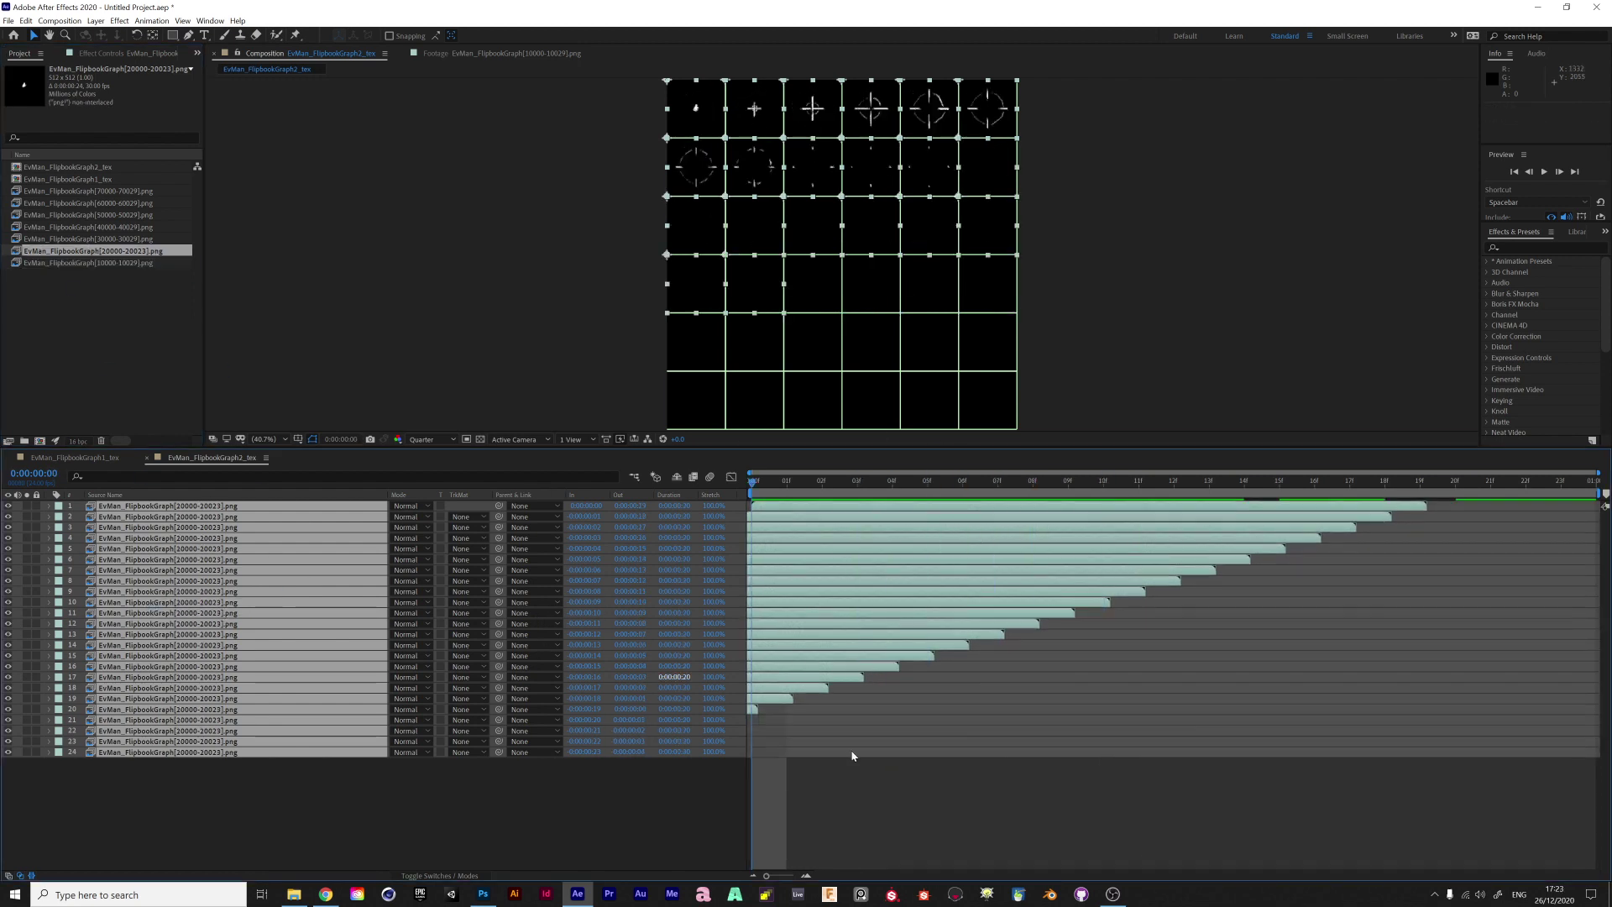
pyautogui.click(933, 788)
pyautogui.press('space')
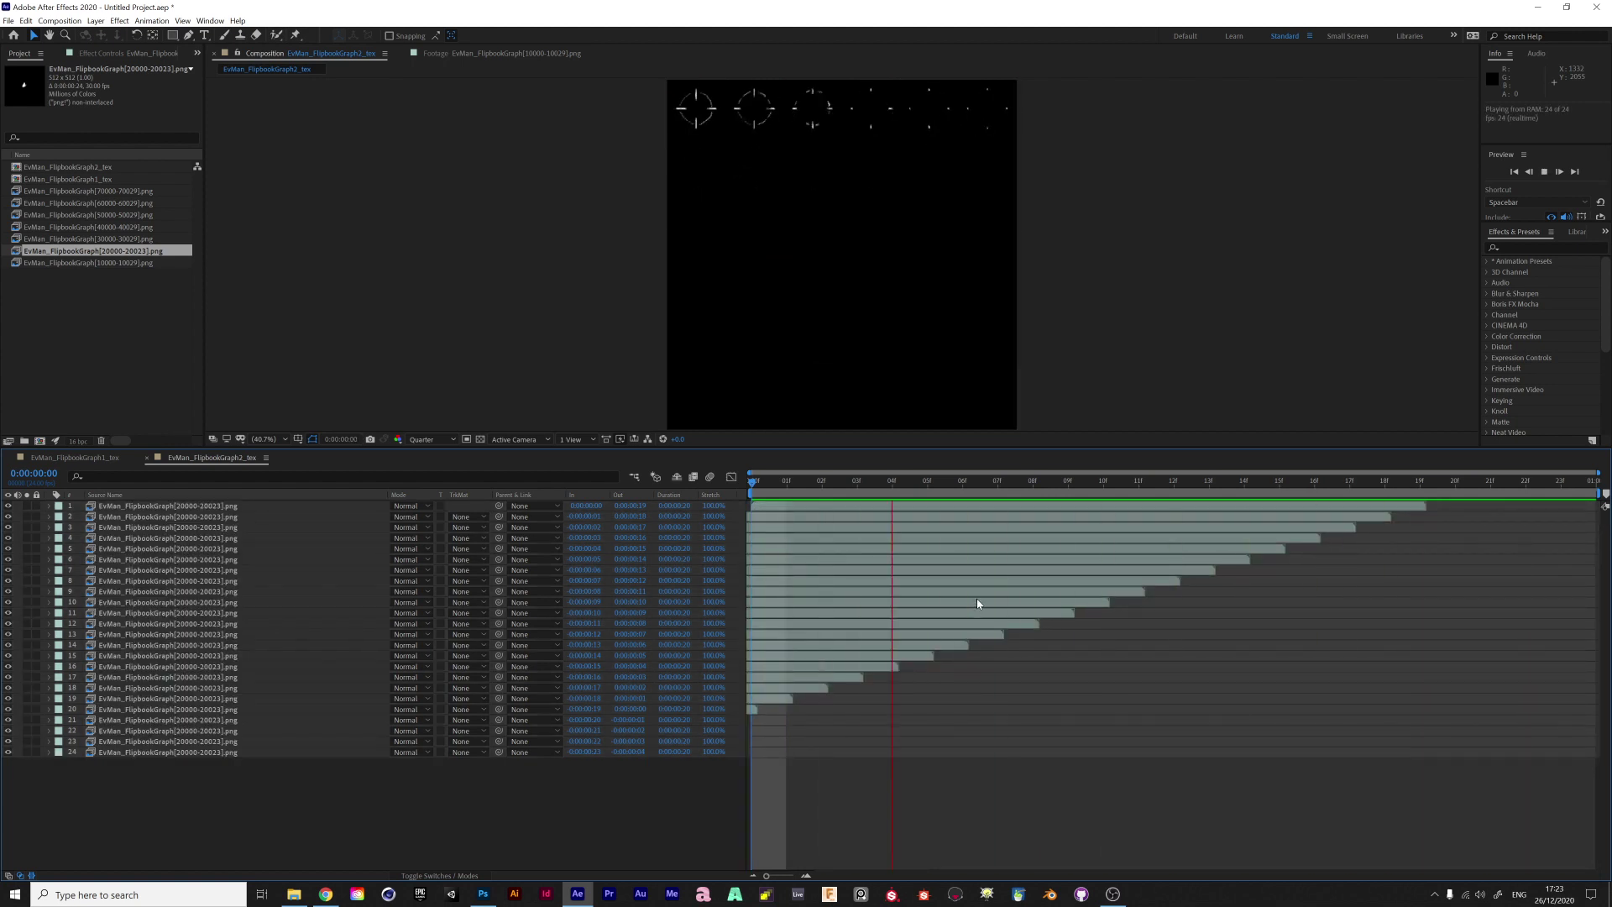
pyautogui.press('space')
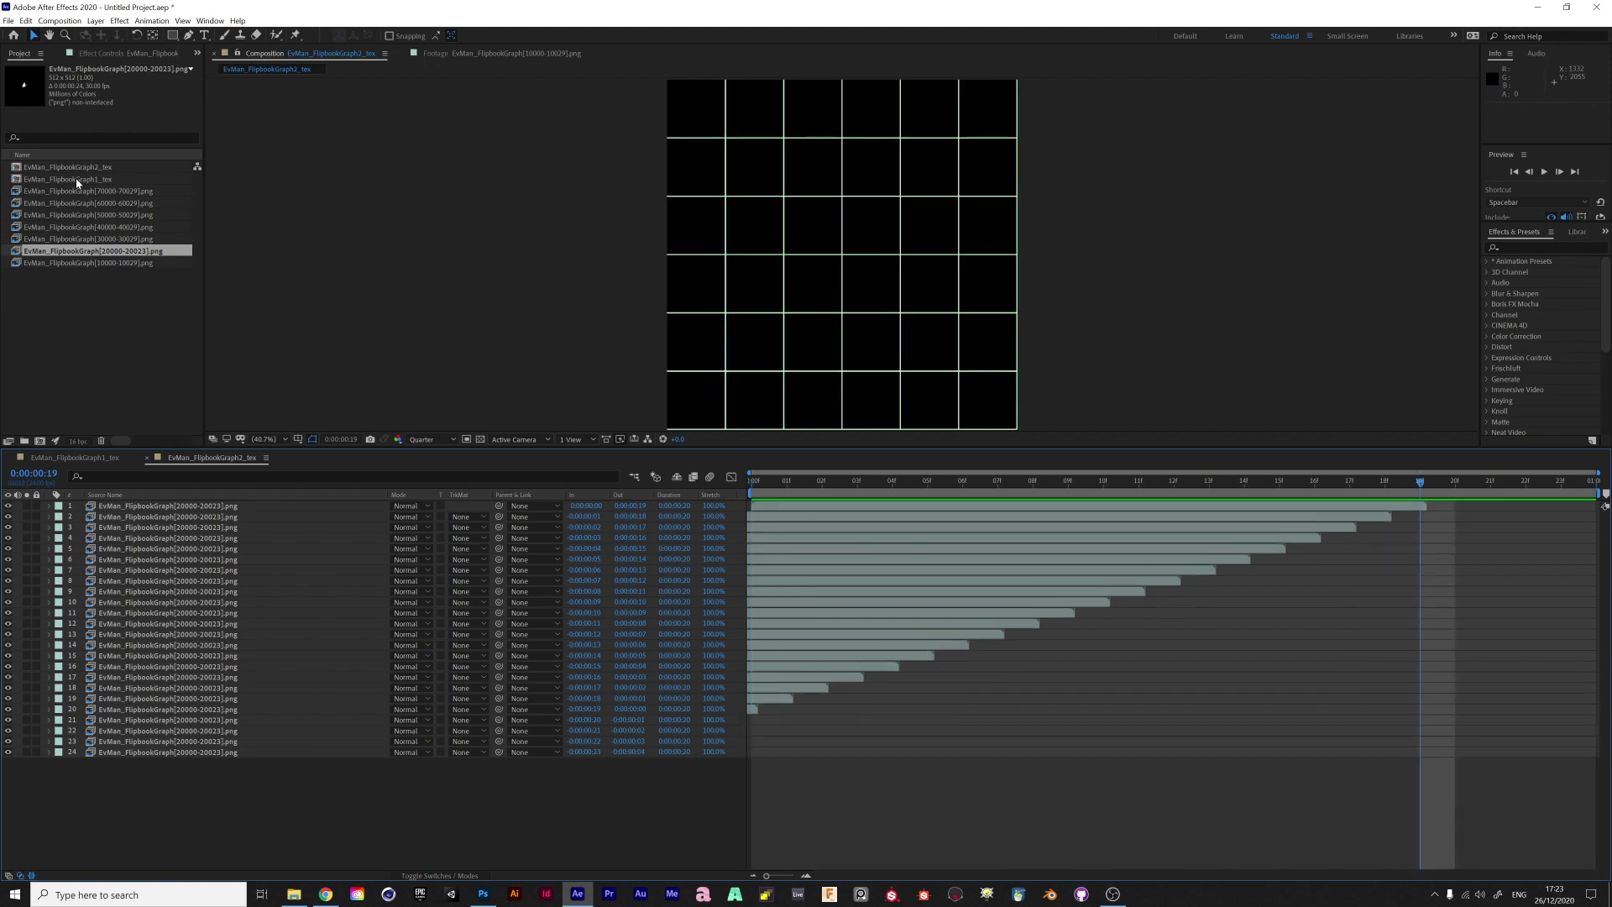
# Duplicate the EvMan_FlipbookGraph2_tex composition and rename the copy EvMan_FlipbookGraph3_tex
pyautogui.click(93, 168)
pyautogui.hotkey('ctrl', 'd')
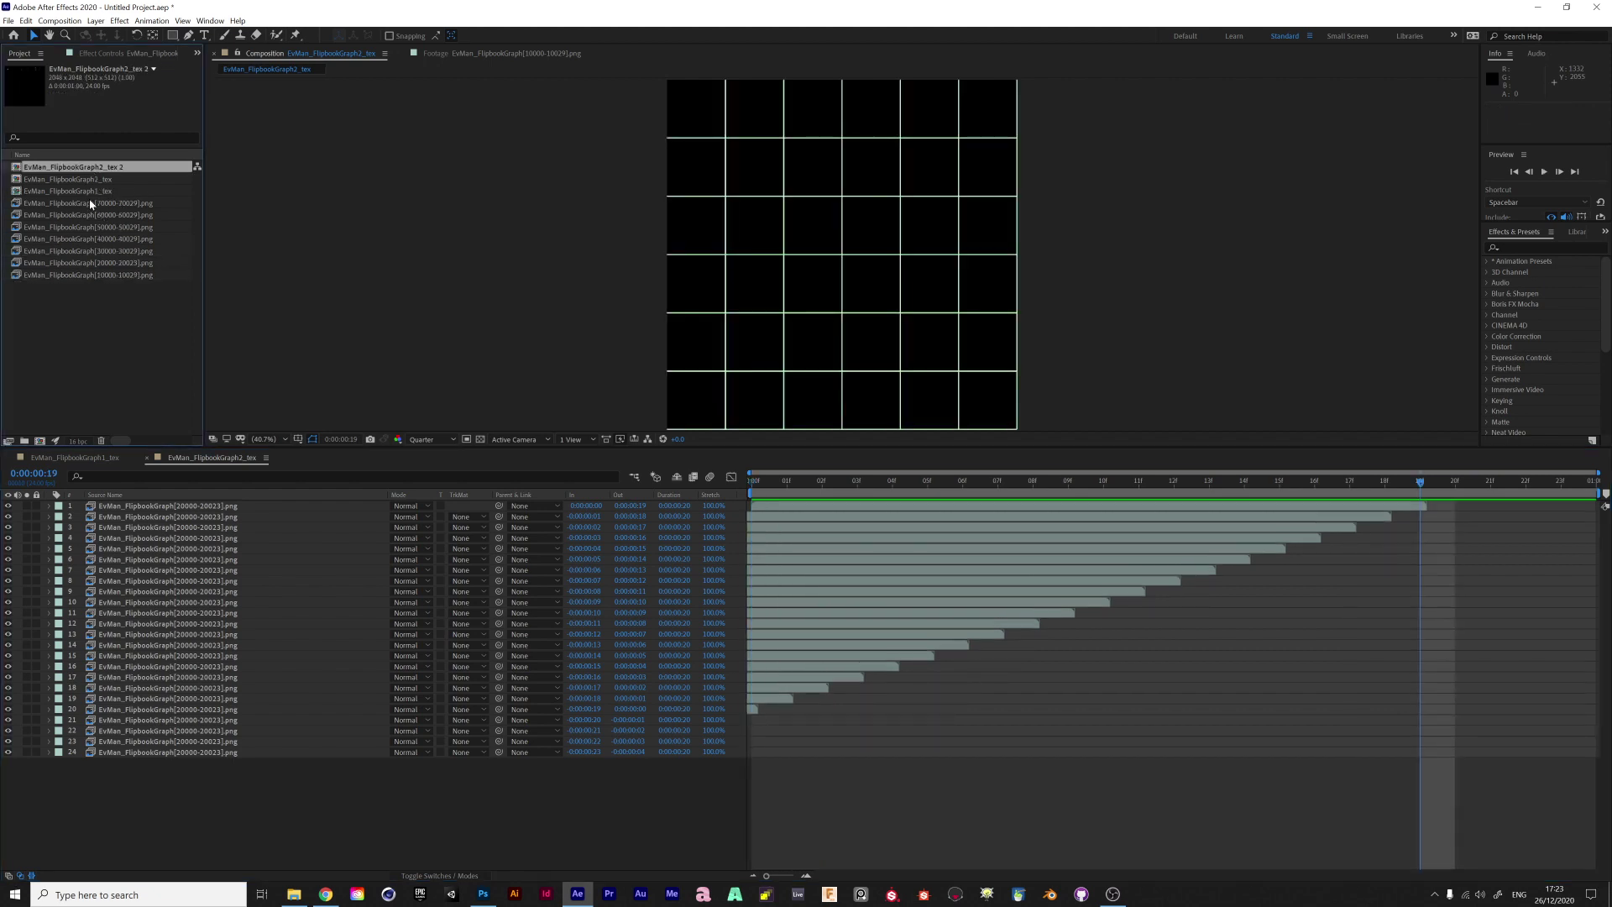
pyautogui.press('Return')
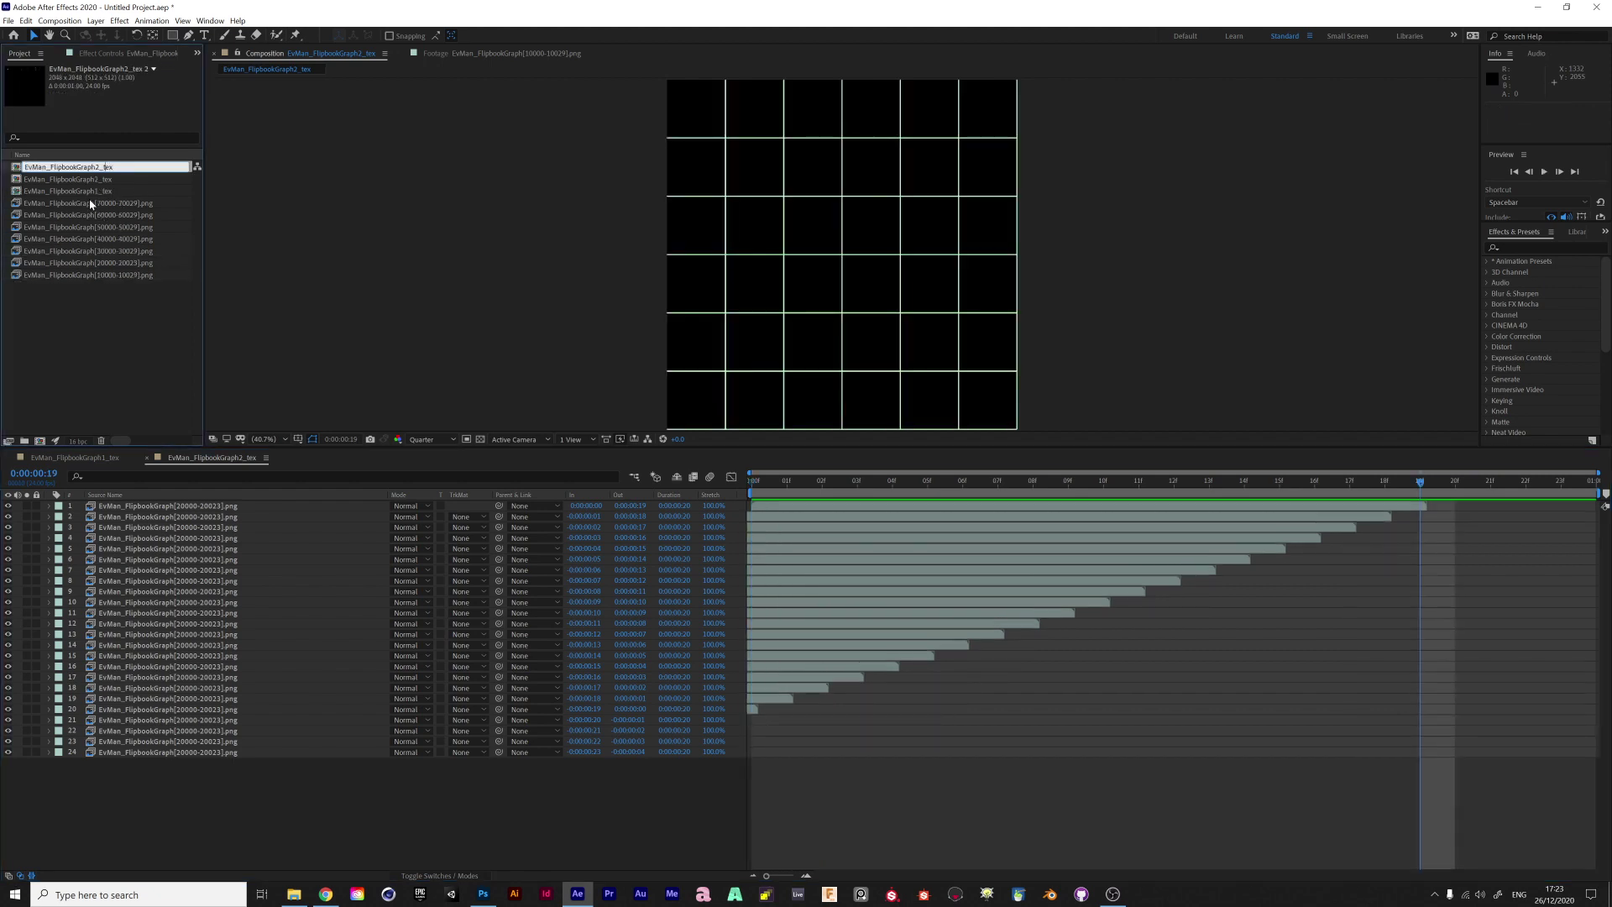
pyautogui.press('BackSpace')
pyautogui.press('BackSpace')
pyautogui.write('h3')
pyautogui.press('Return')
pyautogui.doubleClick(88, 167)
pyautogui.hotkey('ctrl', 'a')
pyautogui.keyDown('alt'); pyautogui.moveTo(96, 251); pyautogui.dragTo(184, 507); pyautogui.keyUp('alt')
pyautogui.click(1008, 806)
pyautogui.moveTo(1421, 482); pyautogui.dragTo(752, 482)
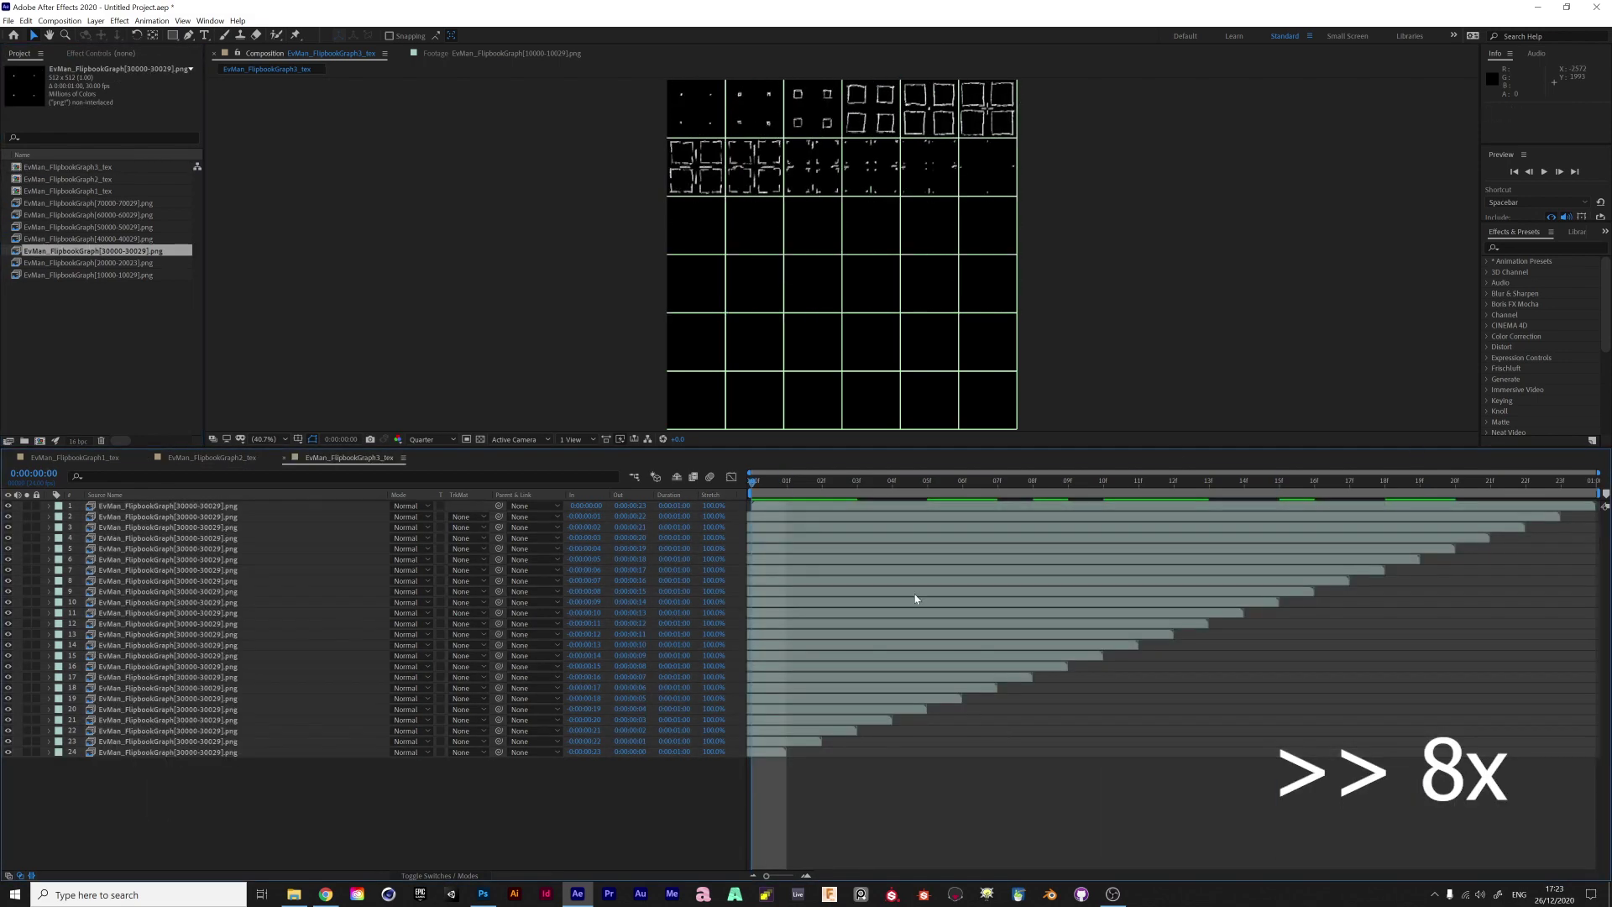
pyautogui.press('space')
pyautogui.press('space')
# Set the composition preview to Full resolution and play the EvMan_FlipbookGraph3_tex animation at 100% magnification
pyautogui.scroll(2, 747, 168)
pyautogui.press('h')
pyautogui.moveTo(747, 119); pyautogui.dragTo(871, 378)
pyautogui.click(431, 440)
pyautogui.click(431, 474)
pyautogui.moveTo(894, 482); pyautogui.dragTo(614, 538)
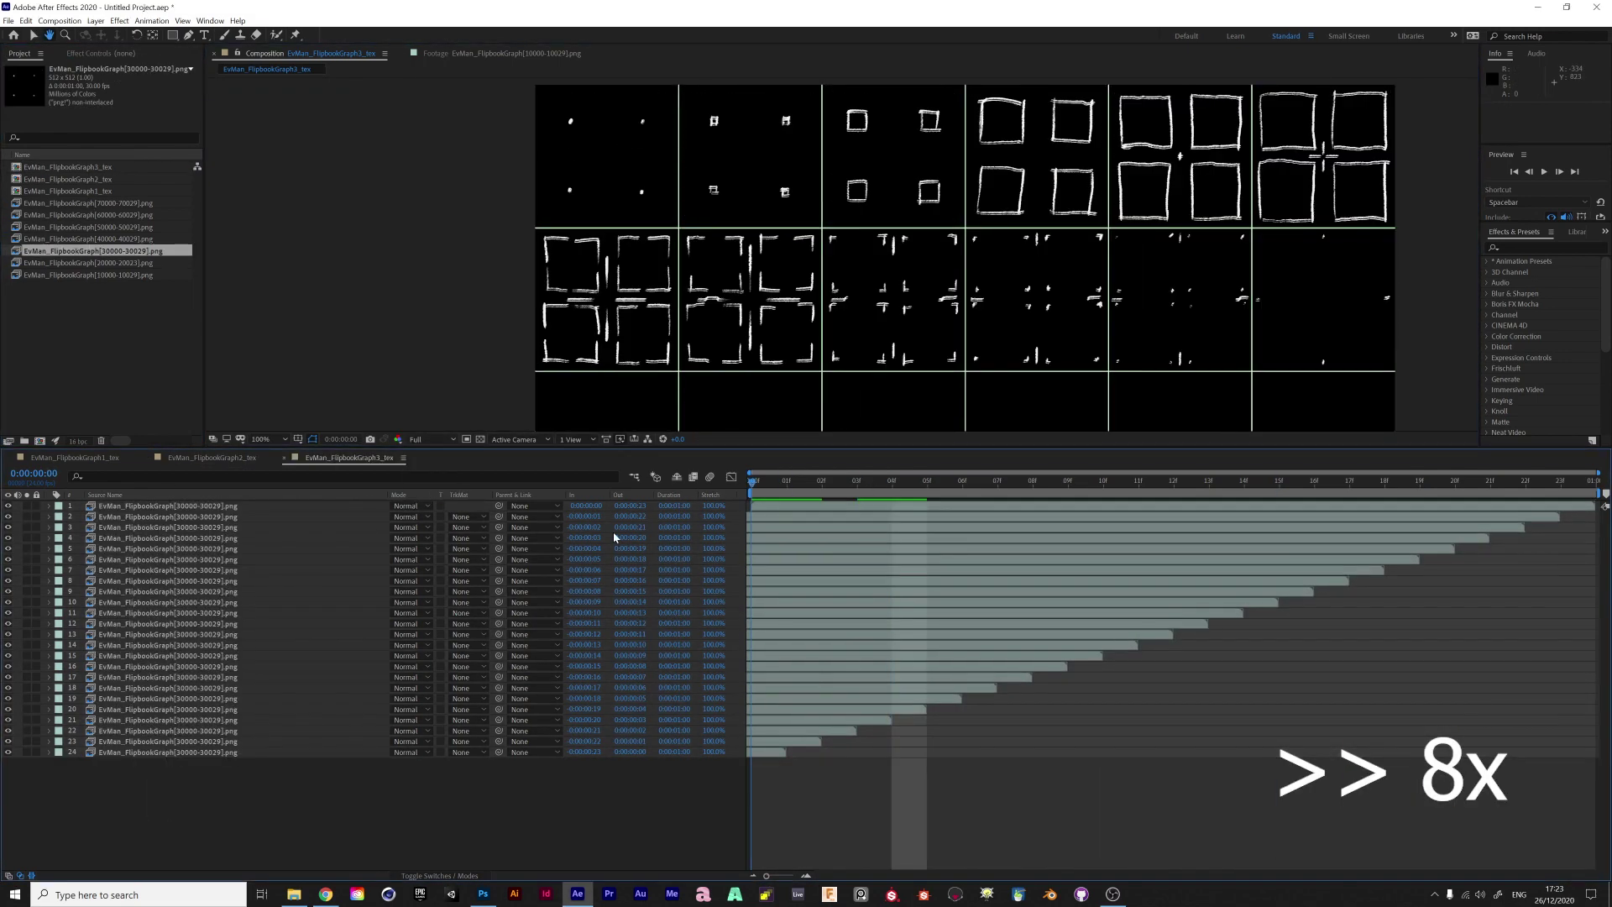
pyautogui.press('space')
pyautogui.press('space')
# Duplicate the EvMan_FlipbookGraph3_tex composition and rename the copy EvMan_FlipbookGraph4_tex
pyautogui.click(89, 167)
pyautogui.hotkey('ctrl', 'd')
pyautogui.press('Return')
pyautogui.write('4')
pyautogui.press('Return')
pyautogui.doubleClick(91, 167)
pyautogui.click(160, 752)
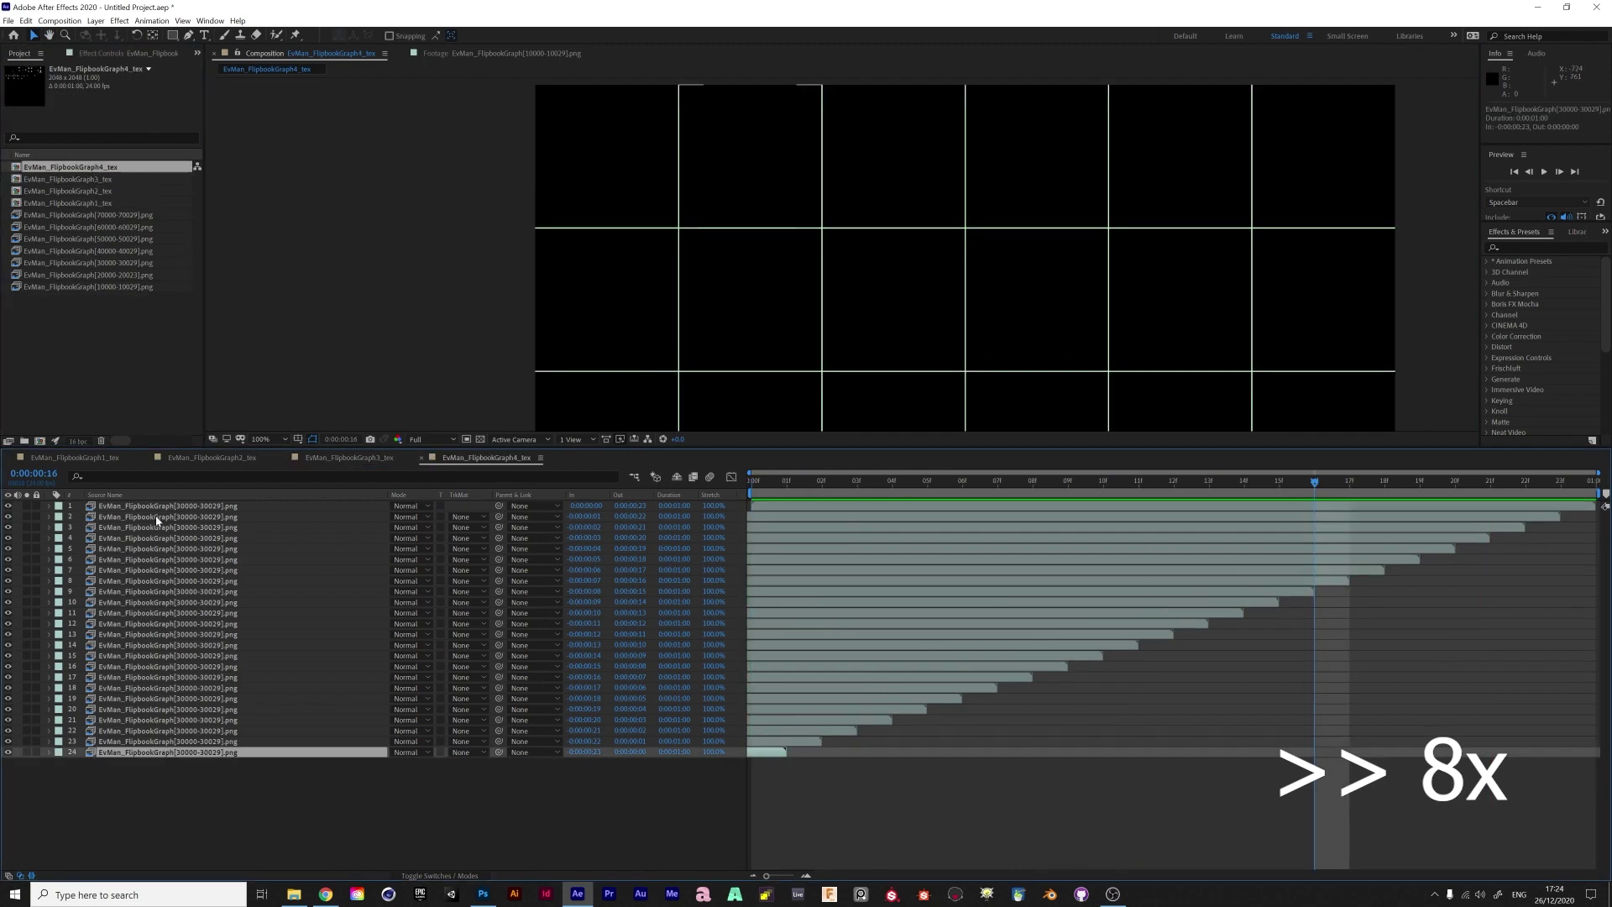
pyautogui.keyDown('shift'); pyautogui.click(157, 506); pyautogui.keyUp('shift')
pyautogui.keyDown('alt'); pyautogui.moveTo(94, 251); pyautogui.dragTo(159, 508); pyautogui.keyUp('alt')
pyautogui.scroll(-1, 840, 252)
pyautogui.click(267, 439)
pyautogui.click(269, 456)
pyautogui.moveTo(1526, 482); pyautogui.dragTo(752, 482)
pyautogui.press('space')
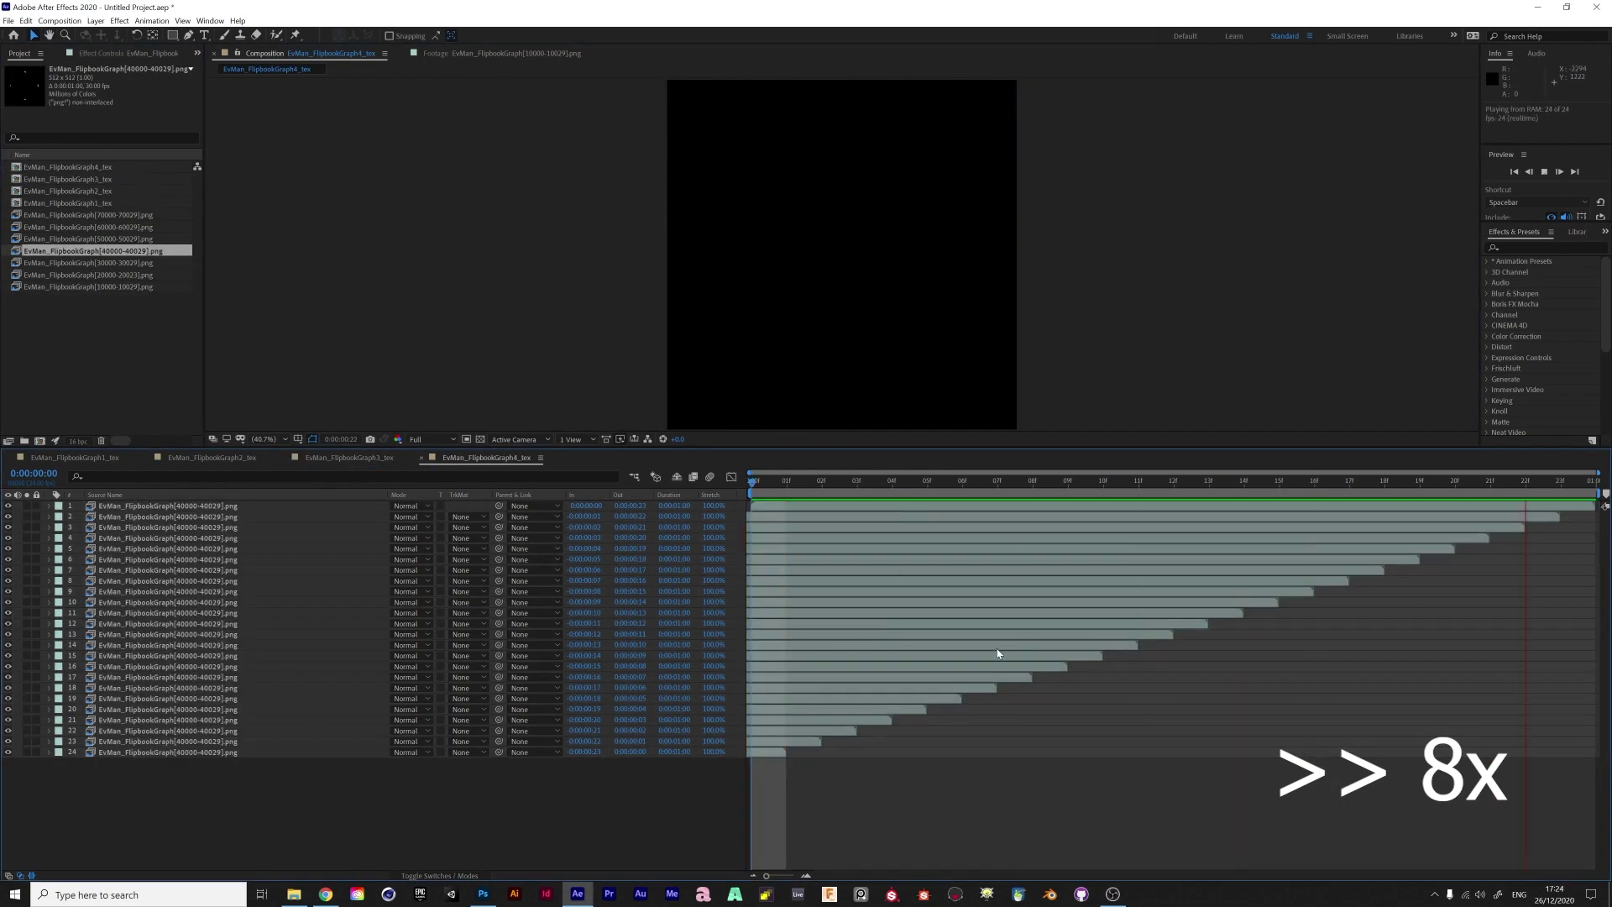
pyautogui.press('space')
# Duplicate the EvMan_FlipbookGraph4_tex composition and rename the copy EvMan_FlipbookGraph5_tex
pyautogui.click(88, 167)
pyautogui.hotkey('ctrl', 'd')
pyautogui.press('Return')
pyautogui.write('5')
pyautogui.press('Return')
pyautogui.doubleClick(90, 167)
pyautogui.click(160, 752)
pyautogui.keyDown('shift'); pyautogui.click(157, 506); pyautogui.keyUp('shift')
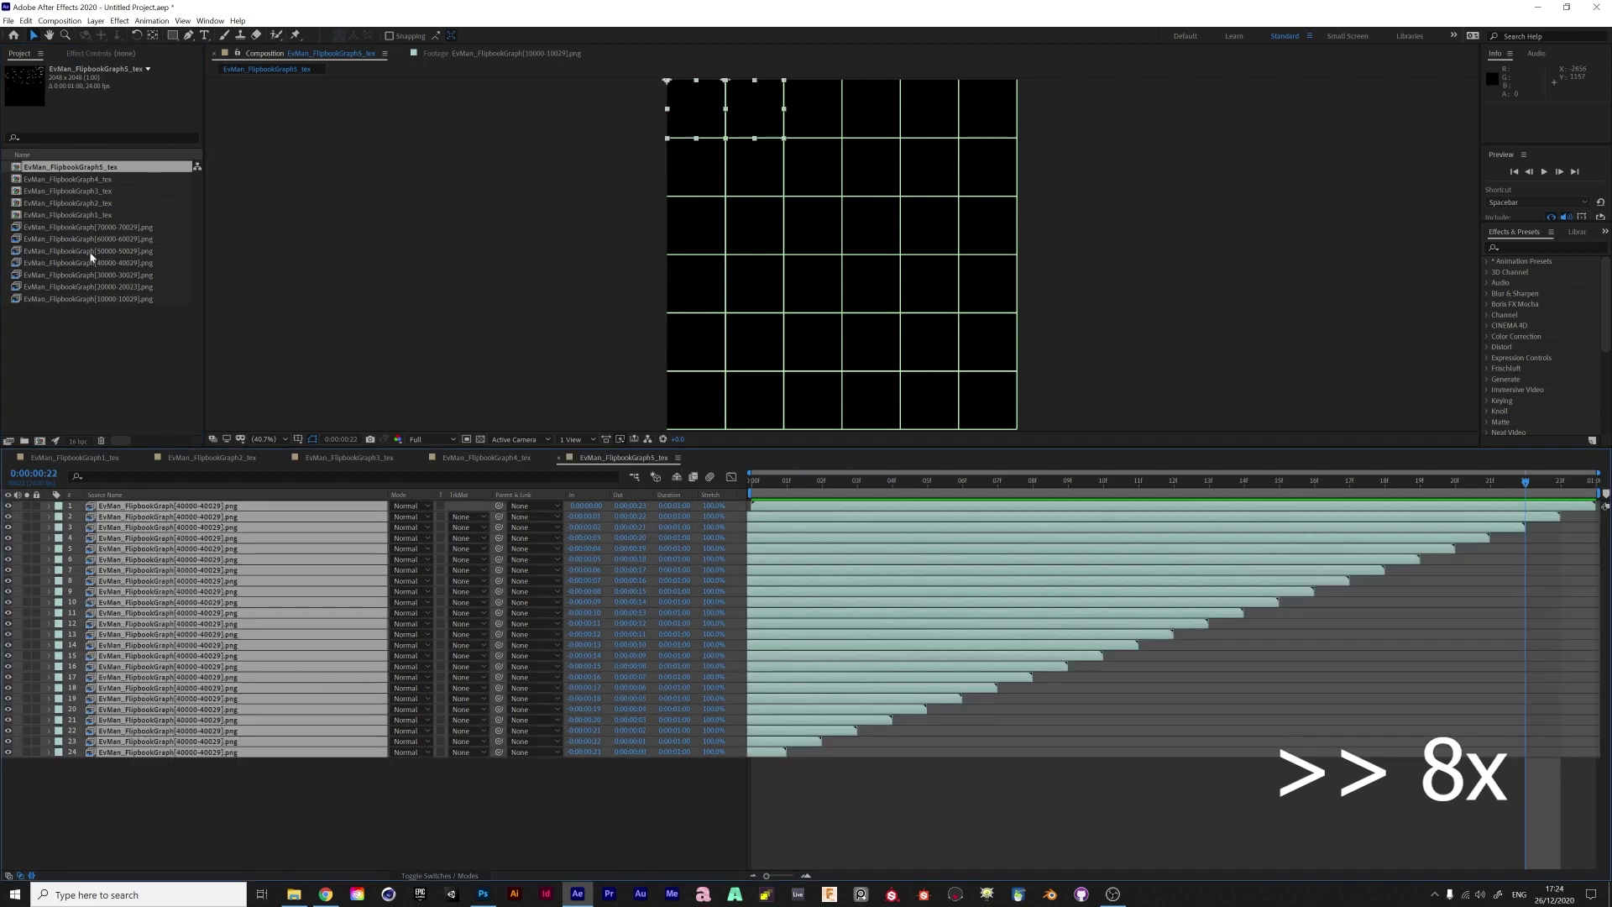
pyautogui.keyDown('alt'); pyautogui.moveTo(91, 253); pyautogui.dragTo(159, 507); pyautogui.keyUp('alt')
pyautogui.click(960, 481)
pyautogui.click(1023, 725)
pyautogui.press('space')
pyautogui.press('space')
# Duplicate the EvMan_FlipbookGraph5_tex composition and rename the copy EvMan_FlipbookGraph6_tex
pyautogui.click(73, 169)
pyautogui.hotkey('ctrl', 'd')
pyautogui.press('Return')
pyautogui.press('End')
pyautogui.press('BackSpace')
pyautogui.press('BackSpace')
pyautogui.press('Left')
pyautogui.press('Left')
pyautogui.press('Left')
pyautogui.press('Left')
pyautogui.press('Left')
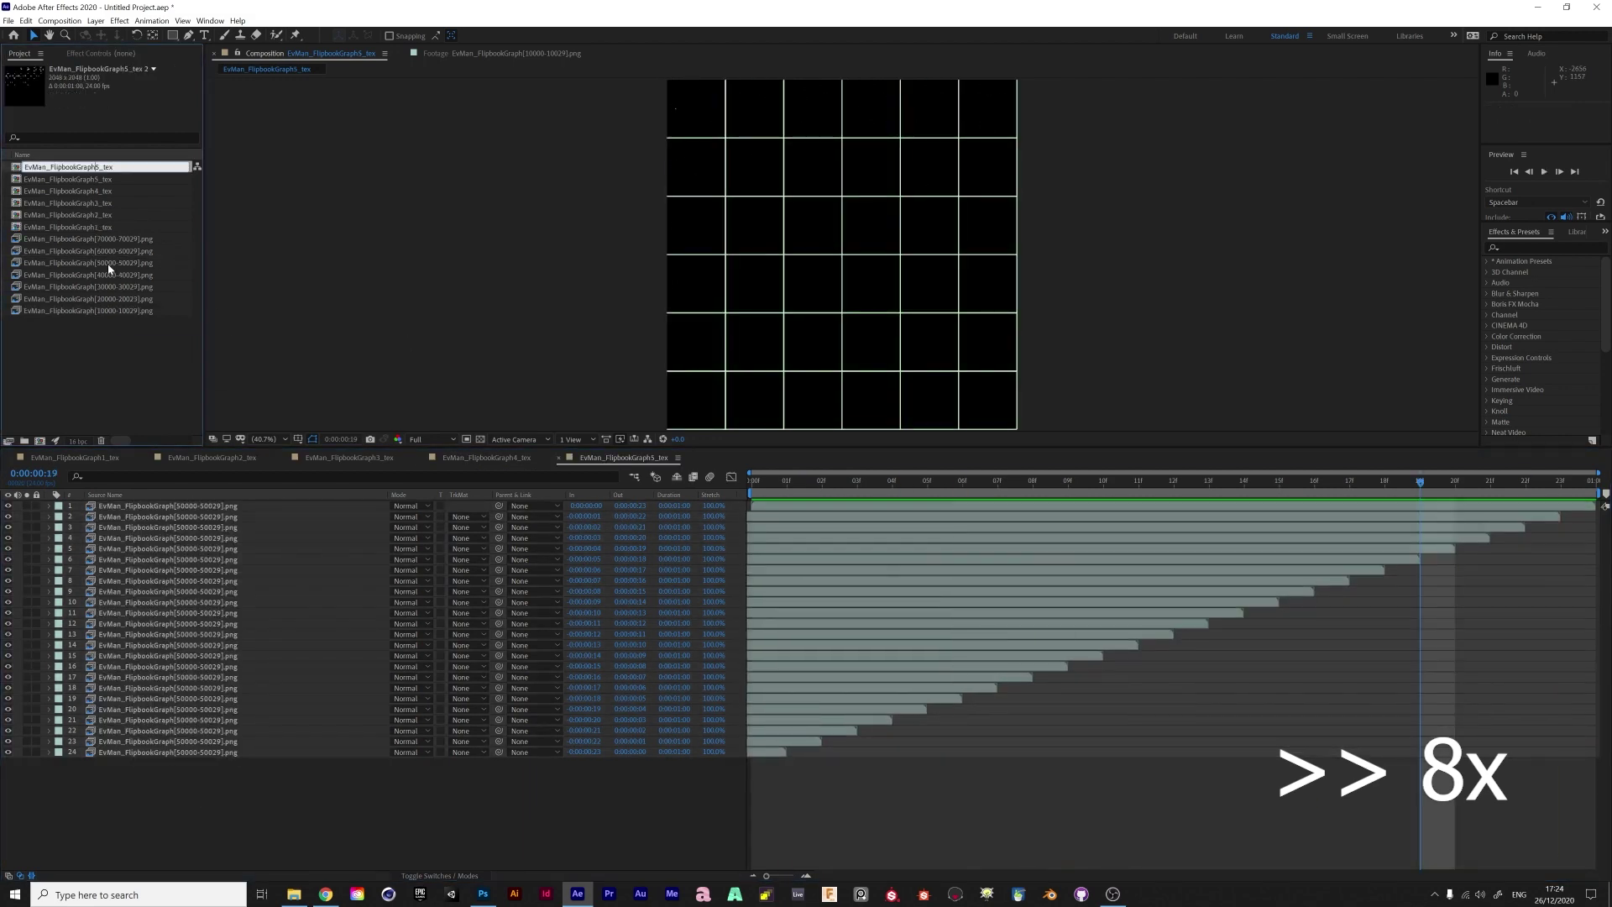
pyautogui.press('Delete')
pyautogui.write('6')
pyautogui.press('Return')
pyautogui.doubleClick(91, 167)
pyautogui.click(159, 752)
pyautogui.keyDown('shift'); pyautogui.click(157, 506); pyautogui.keyUp('shift')
pyautogui.keyDown('alt'); pyautogui.moveTo(110, 251); pyautogui.dragTo(160, 507); pyautogui.keyUp('alt')
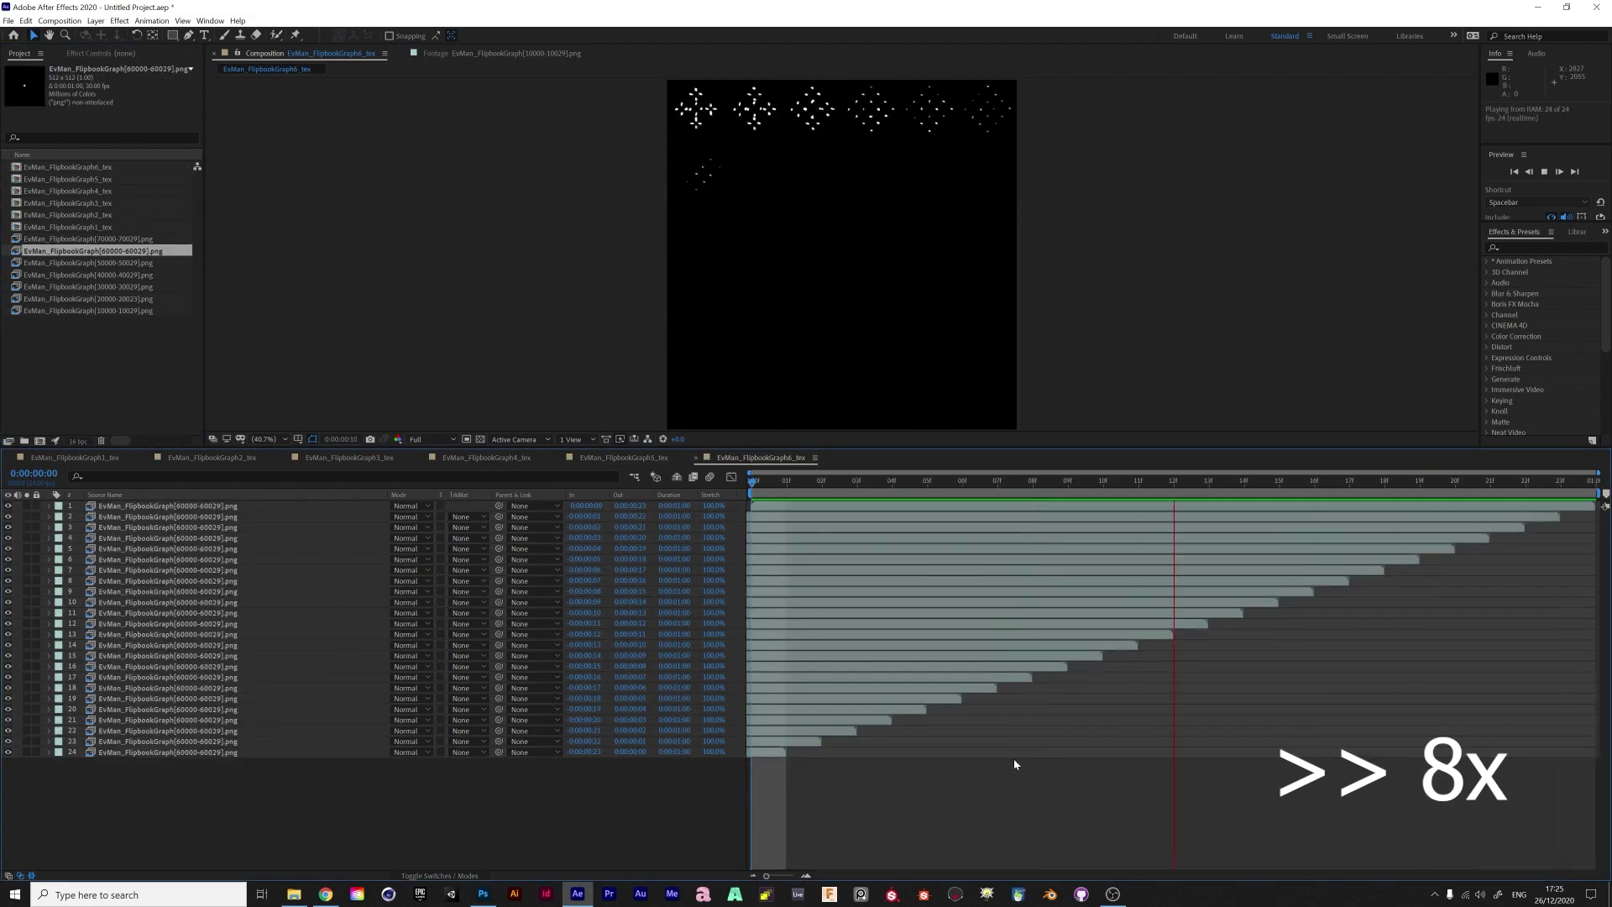
pyautogui.press('space')
# Duplicate the EvMan_FlipbookGraph6_tex composition and rename the copy EvMan_FlipbookGraph7_tex
pyautogui.click(75, 167)
pyautogui.hotkey('ctrl', 'd')
pyautogui.press('Return')
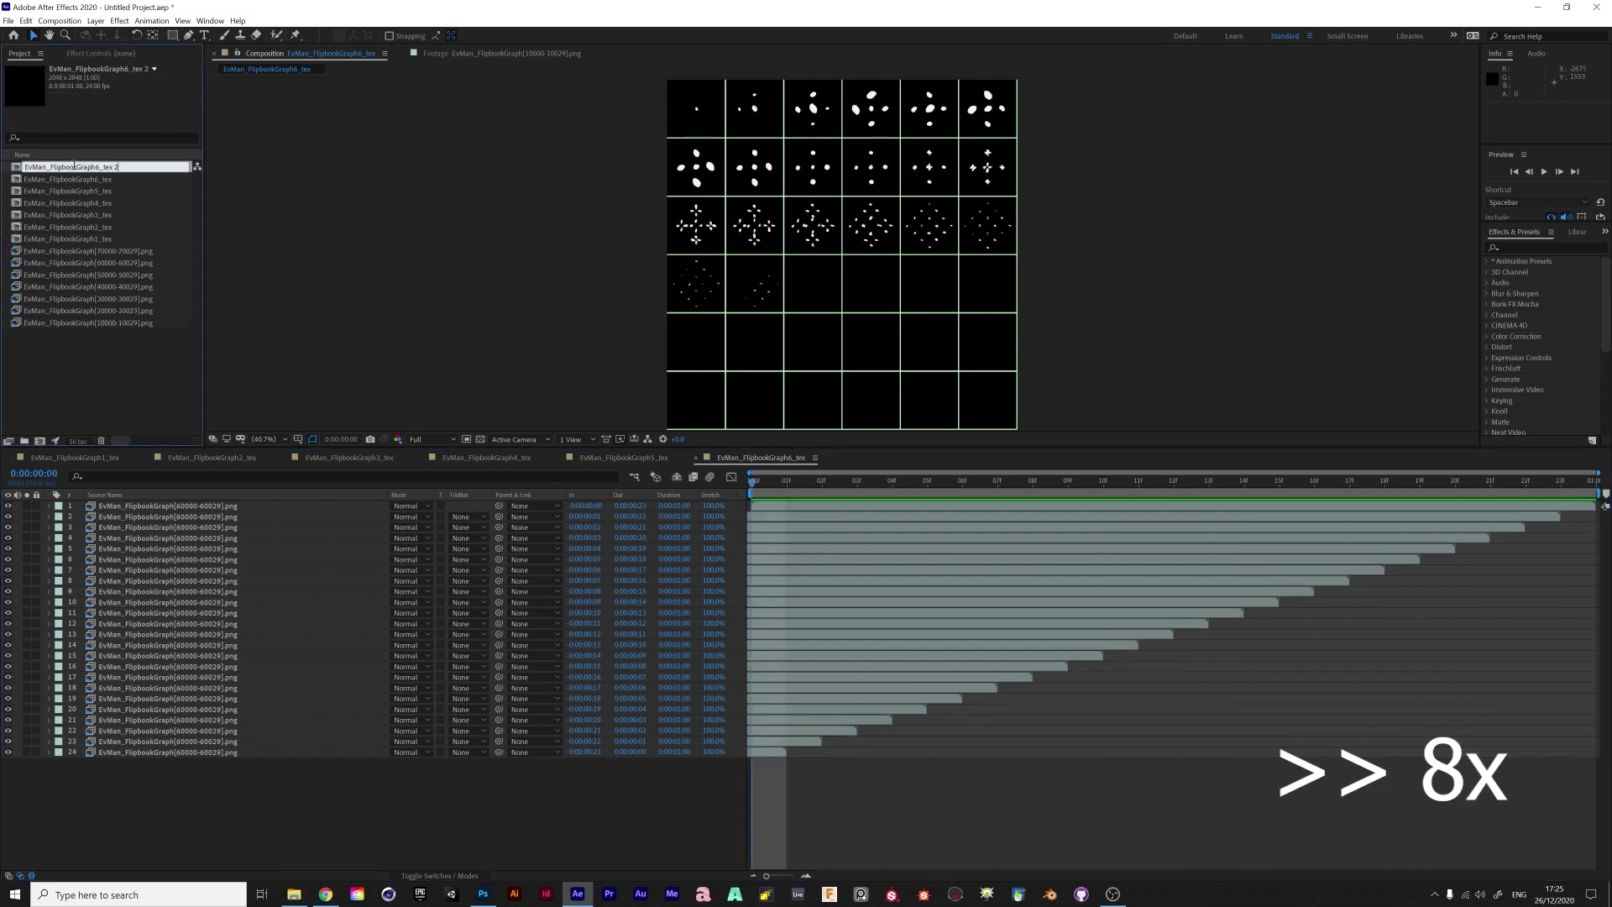
pyautogui.press('BackSpace')
pyautogui.press('BackSpace')
pyautogui.press('Left')
pyautogui.press('Left')
pyautogui.press('Left')
pyautogui.press('Left')
pyautogui.press('BackSpace')
pyautogui.write('7')
pyautogui.press('Return')
pyautogui.doubleClick(74, 168)
pyautogui.moveTo(277, 790); pyautogui.dragTo(160, 506)
pyautogui.keyDown('alt'); pyautogui.moveTo(74, 252); pyautogui.dragTo(160, 507); pyautogui.keyUp('alt')
pyautogui.click(588, 807)
pyautogui.press('space')
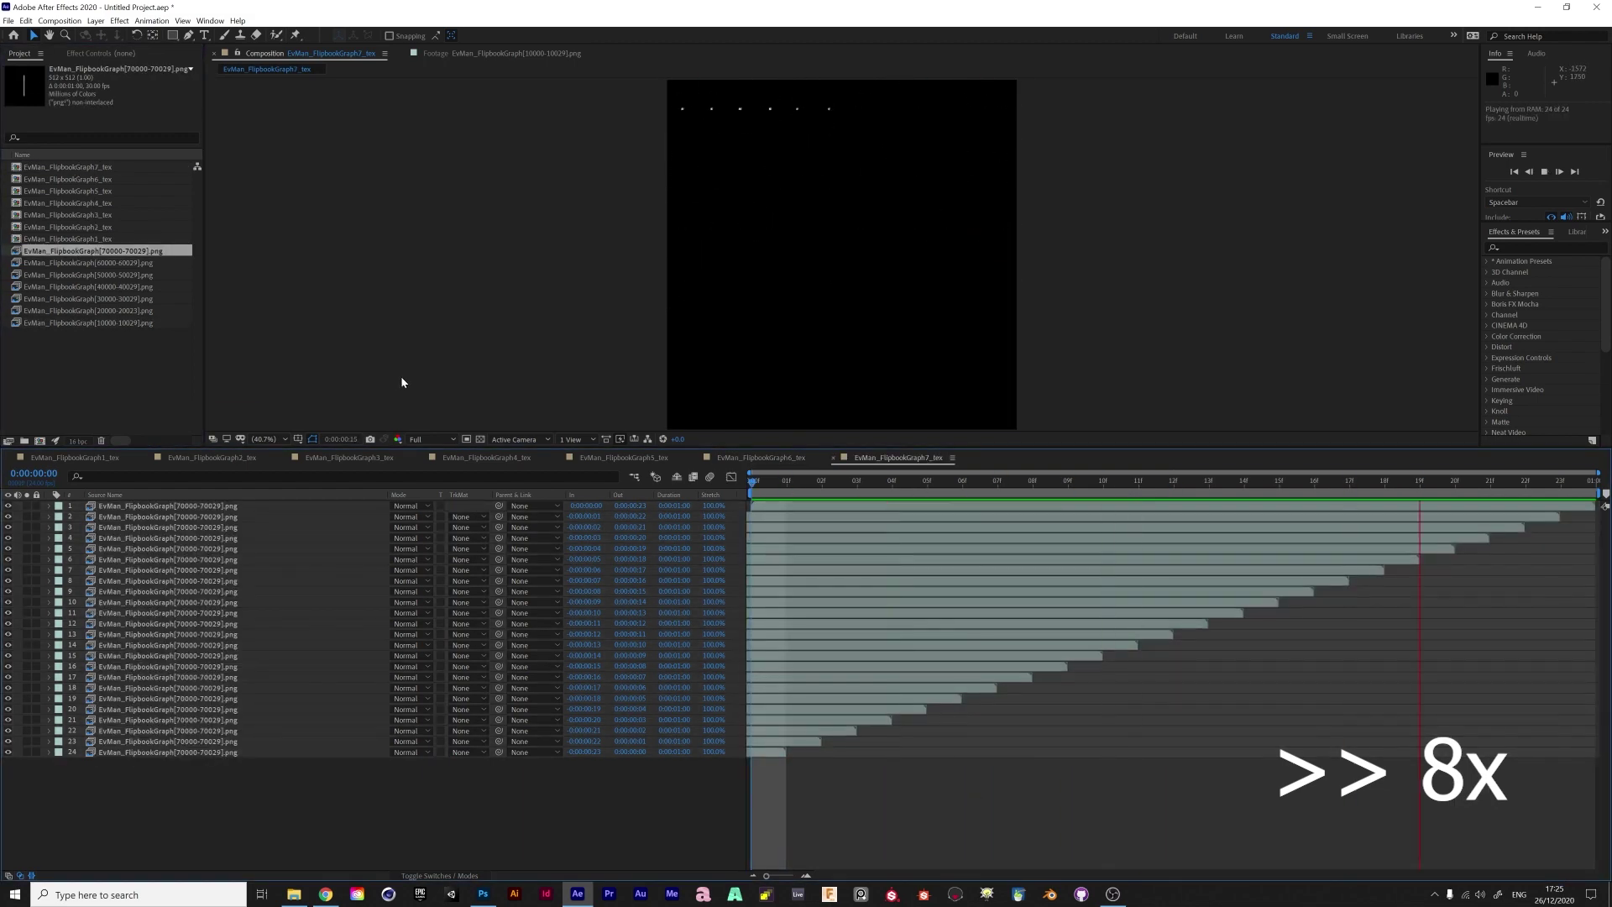
pyautogui.press('space')
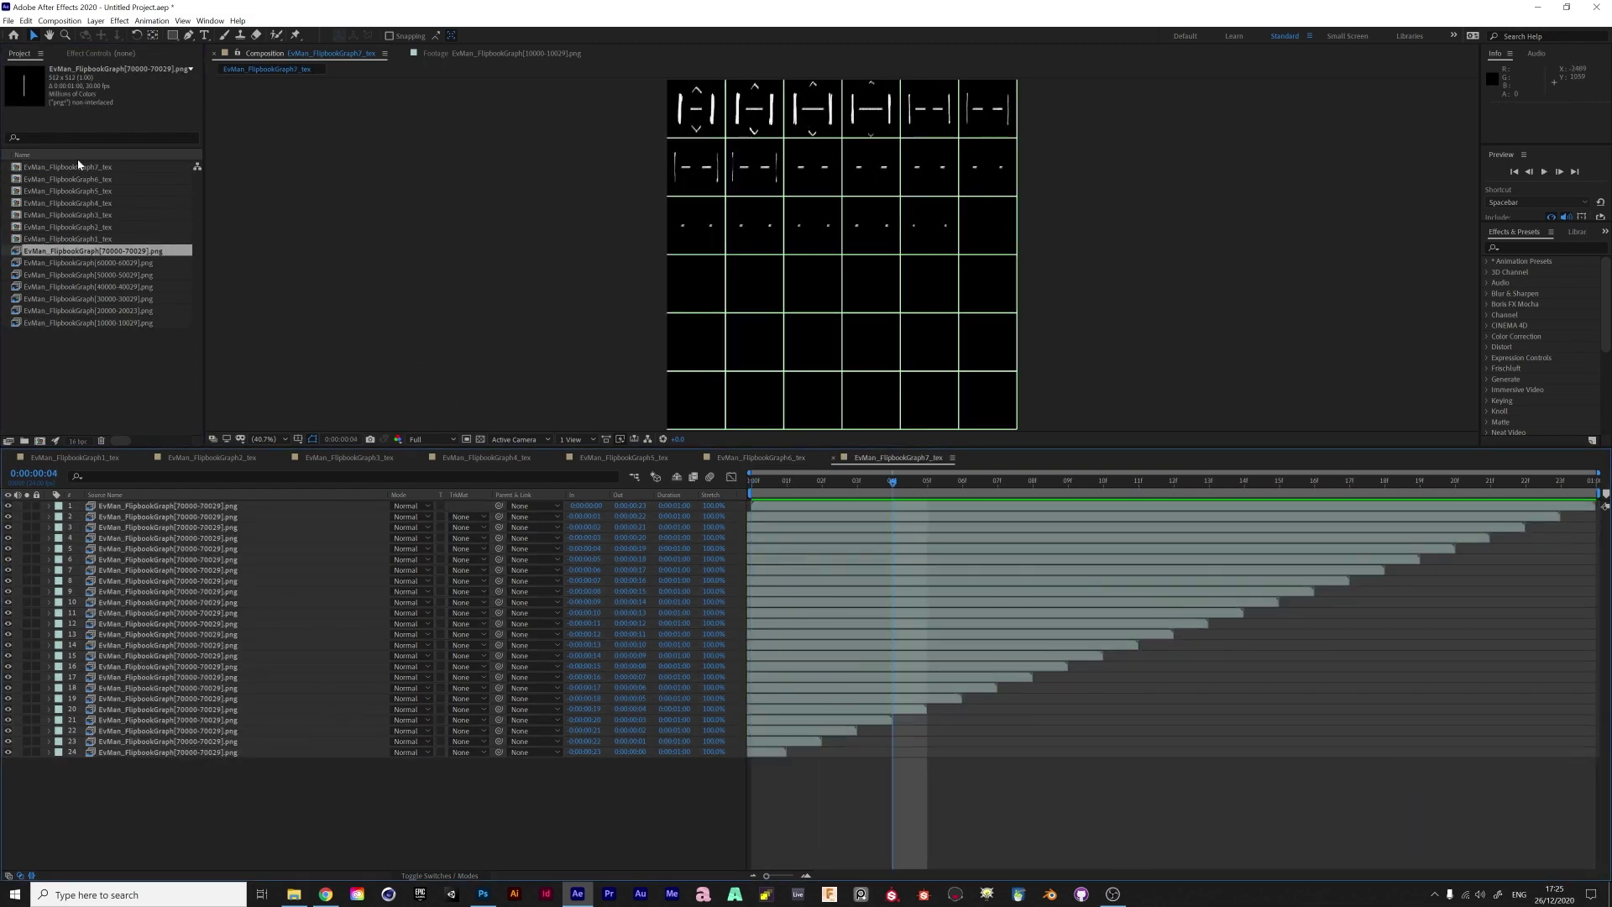
# Open EvMan_FlipbookGraph1_tex and send its first frame to the render queue as a single-frame file
pyautogui.click(86, 460)
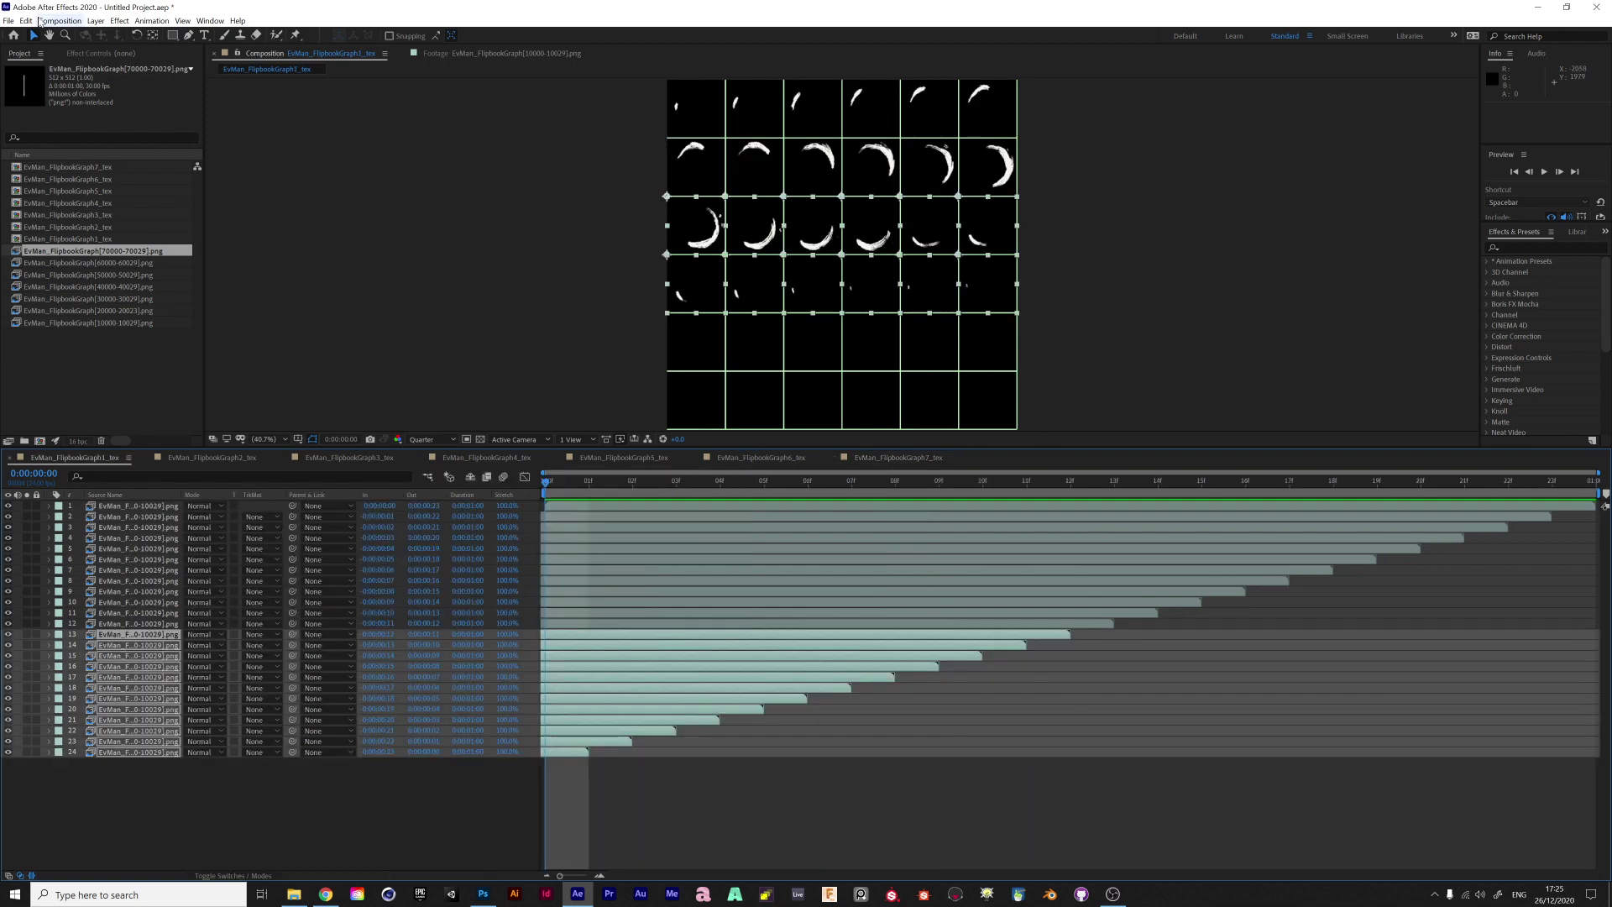
pyautogui.click(28, 21)
pyautogui.moveTo(55, 24)
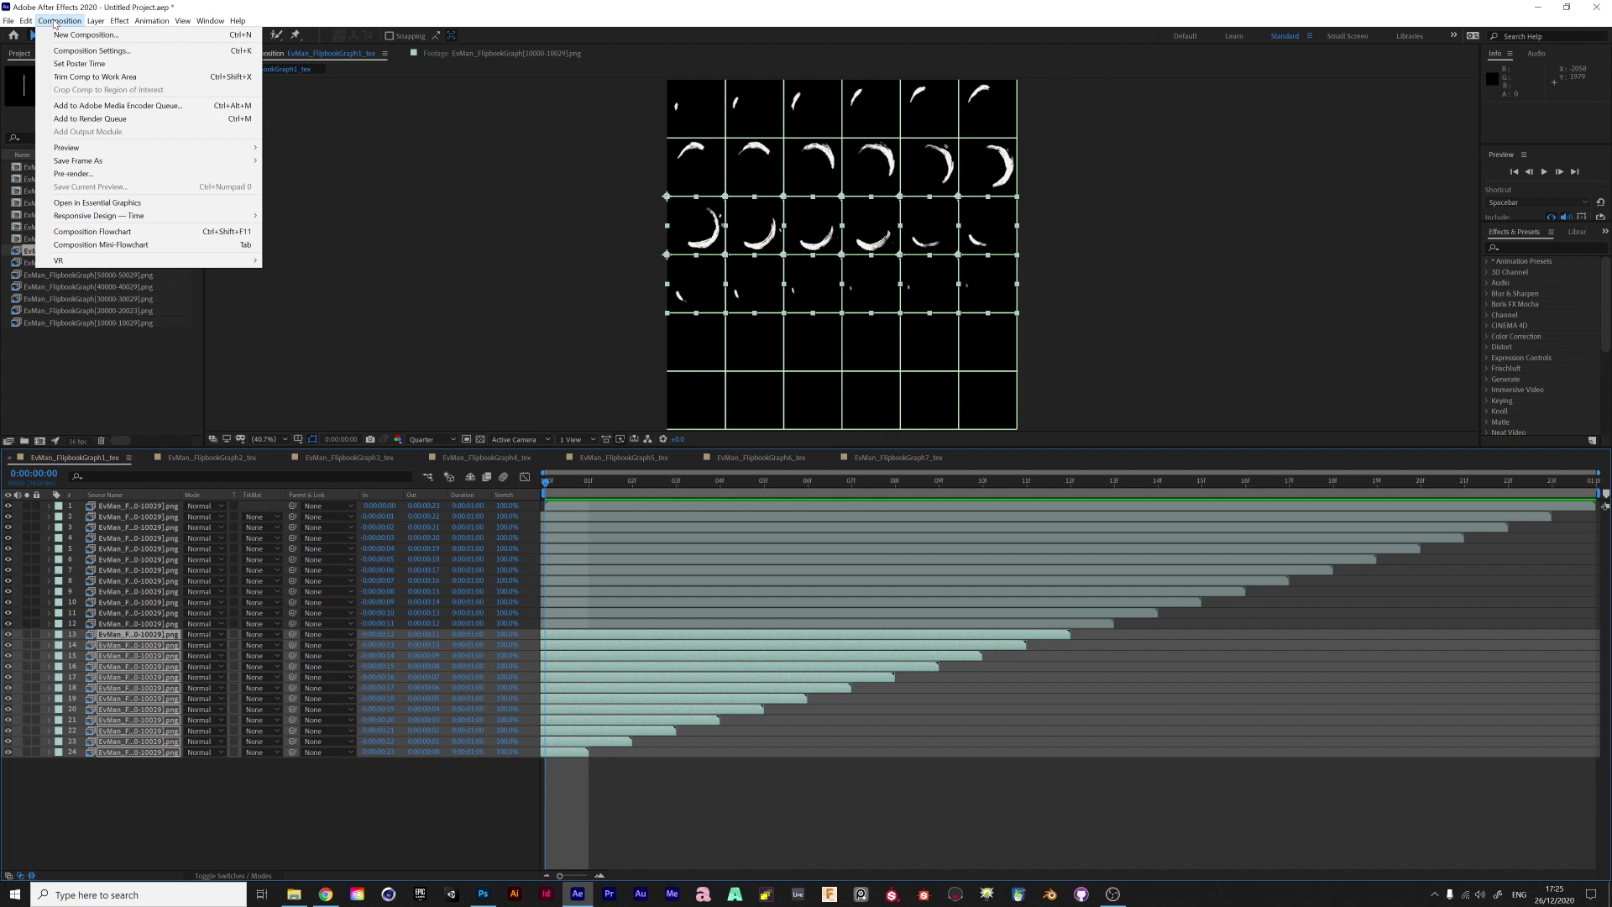
pyautogui.moveTo(125, 161)
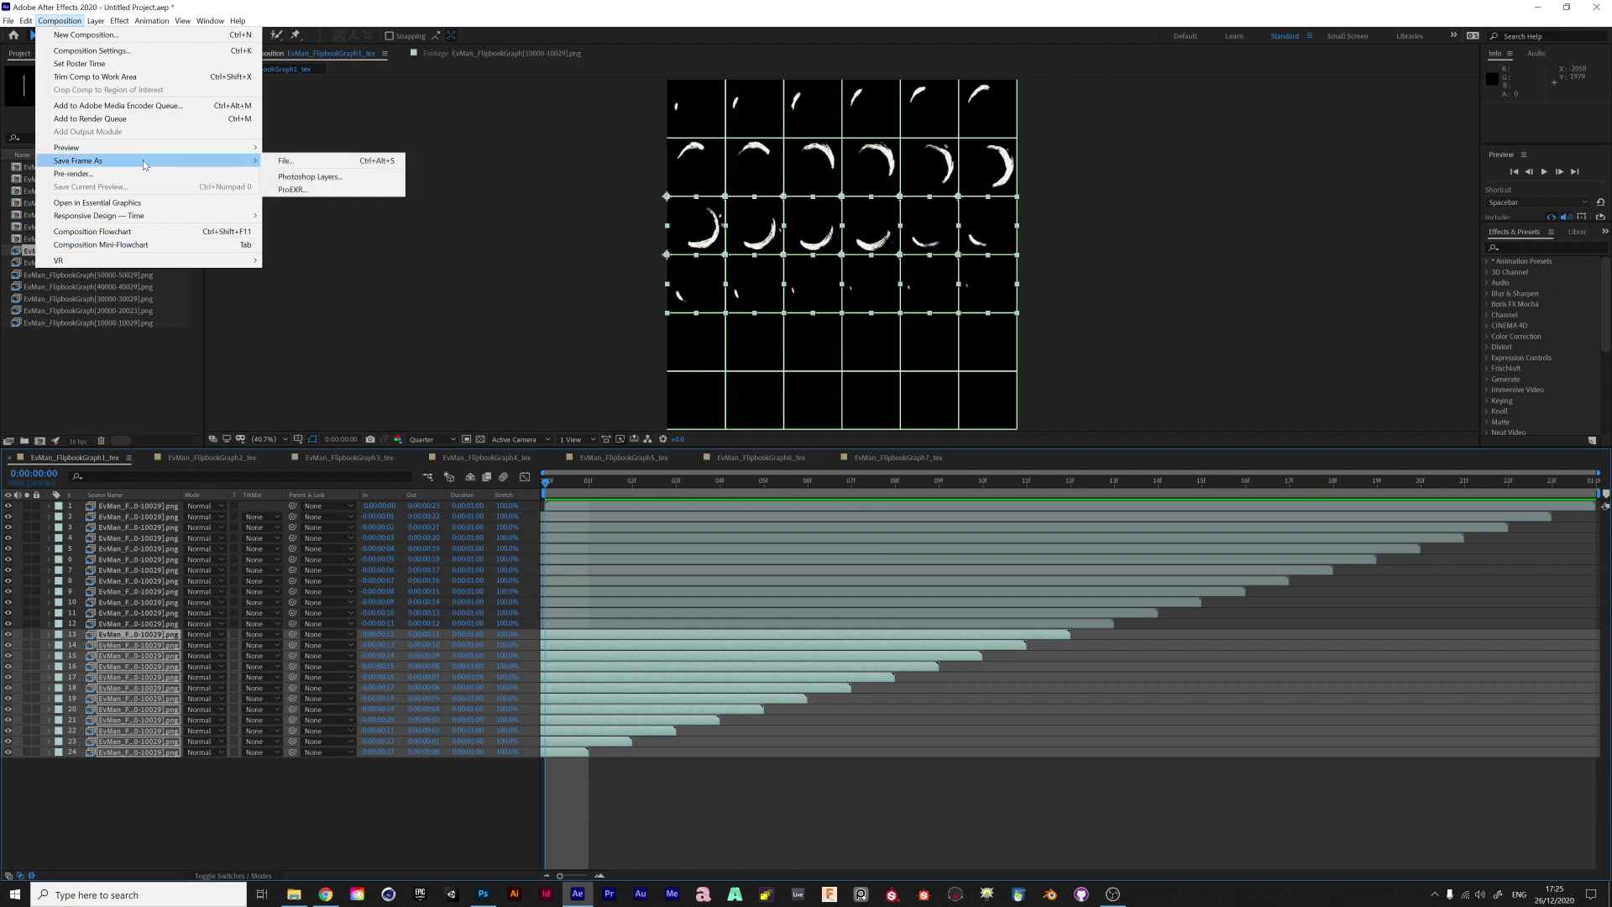
pyautogui.click(340, 163)
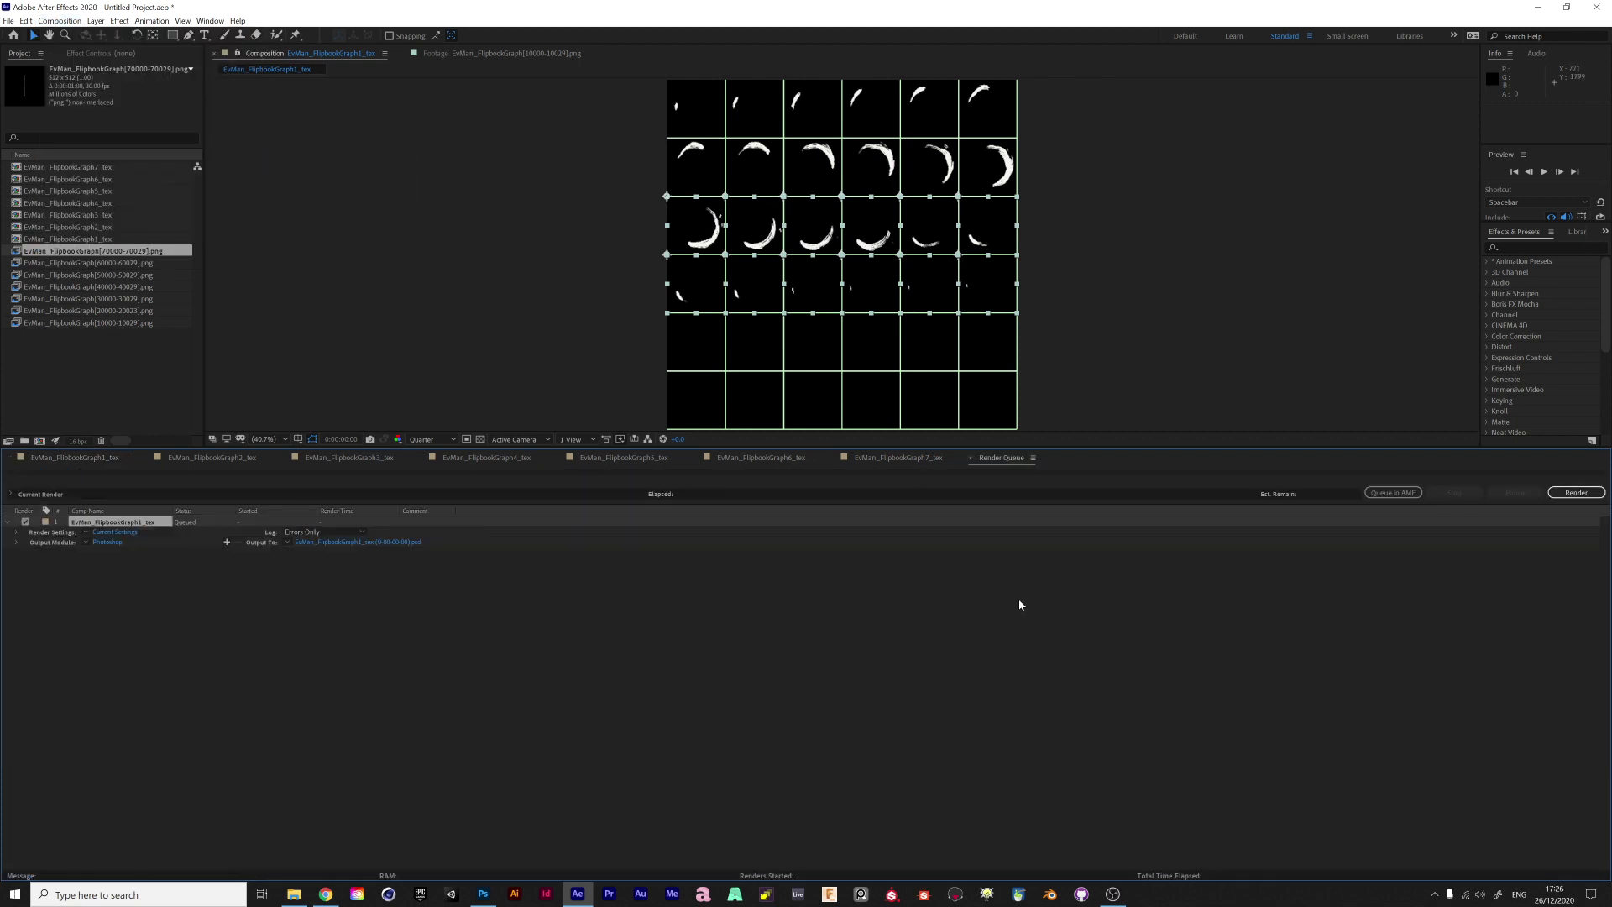
# Open EvMan_FlipbookGraph2_tex and add its first frame to the render queue
pyautogui.click(89, 227)
pyautogui.keyDown('shift'); pyautogui.click(90, 168); pyautogui.keyUp('shift')
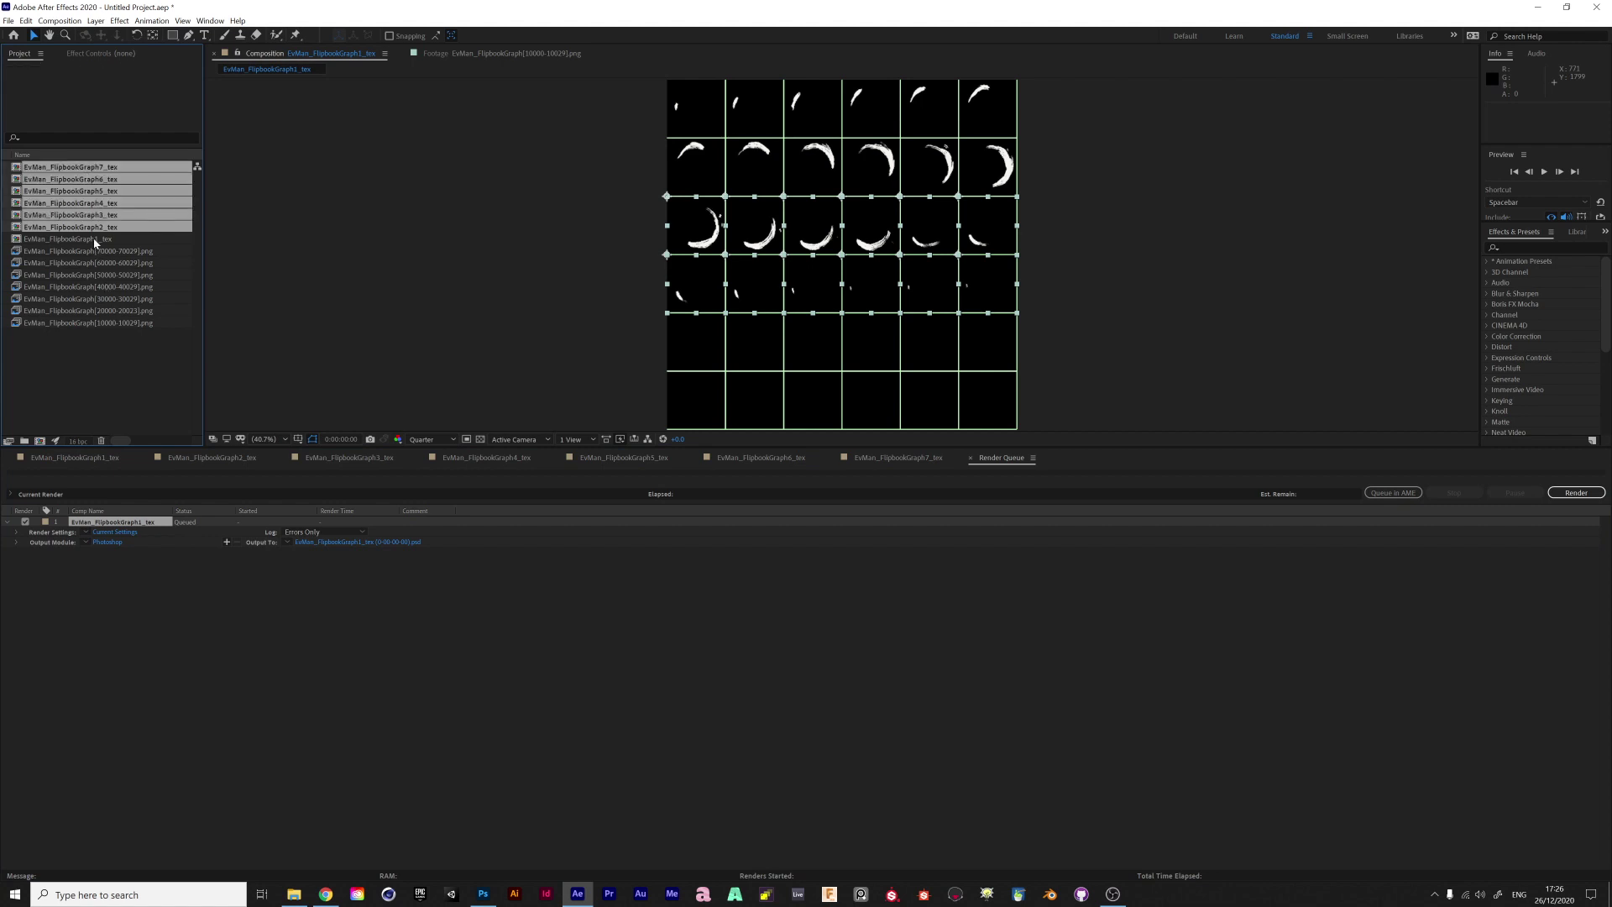
pyautogui.doubleClick(95, 226)
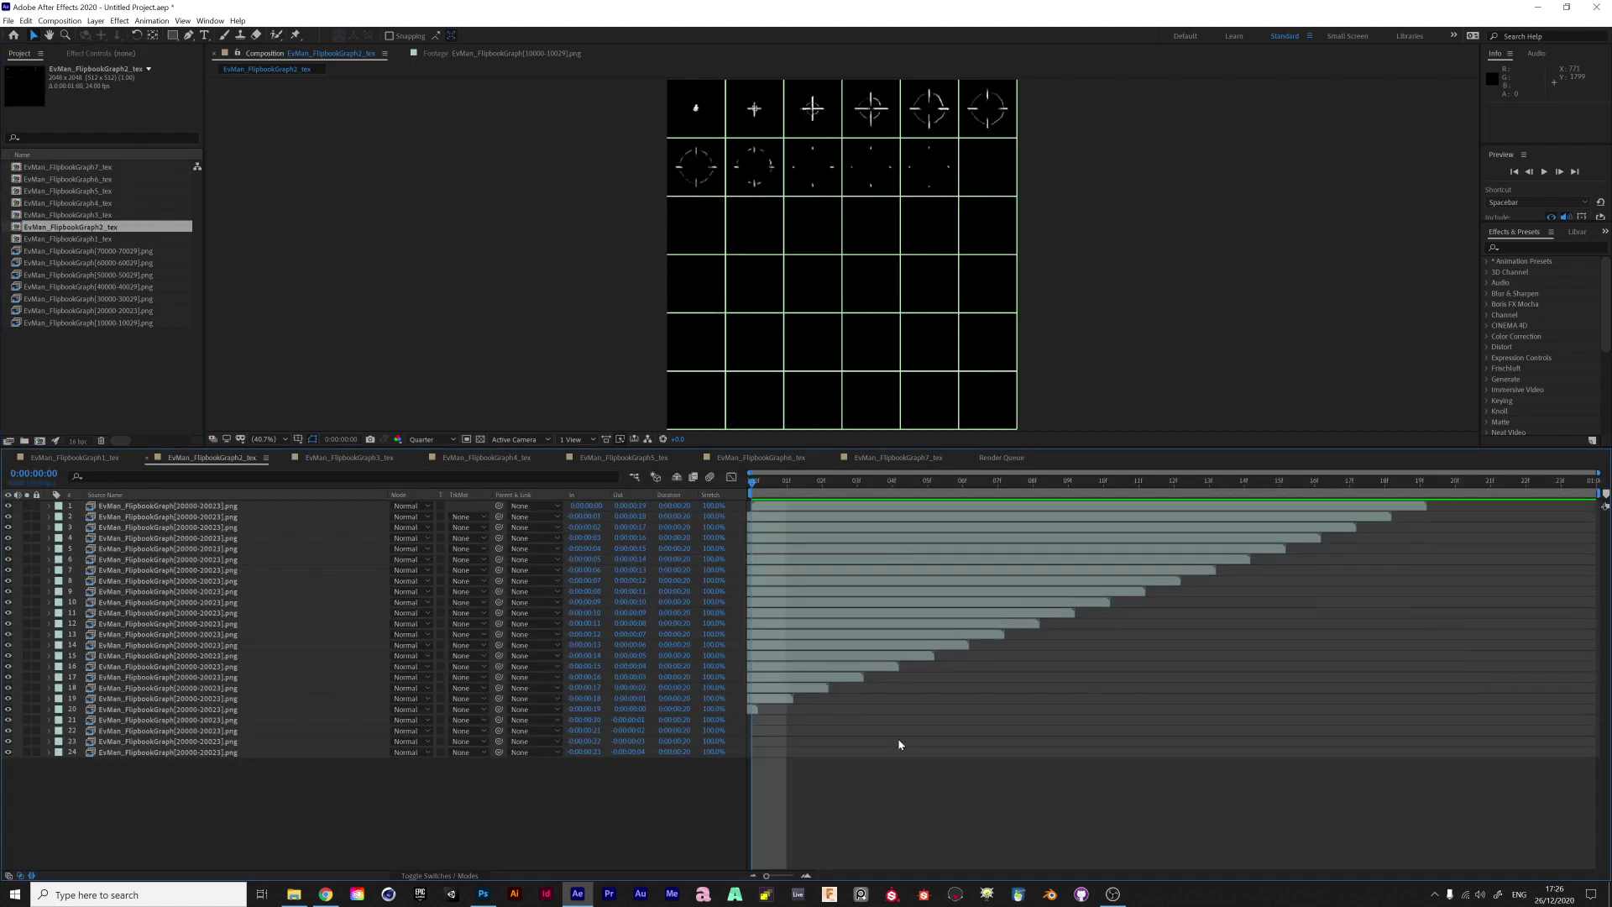
pyautogui.hotkey('ctrl', 'm')
# Open EvMan_FlipbookGraph3_tex, set the time to the first frame, and add that frame to the render queue
pyautogui.click(89, 207)
pyautogui.doubleClick(89, 215)
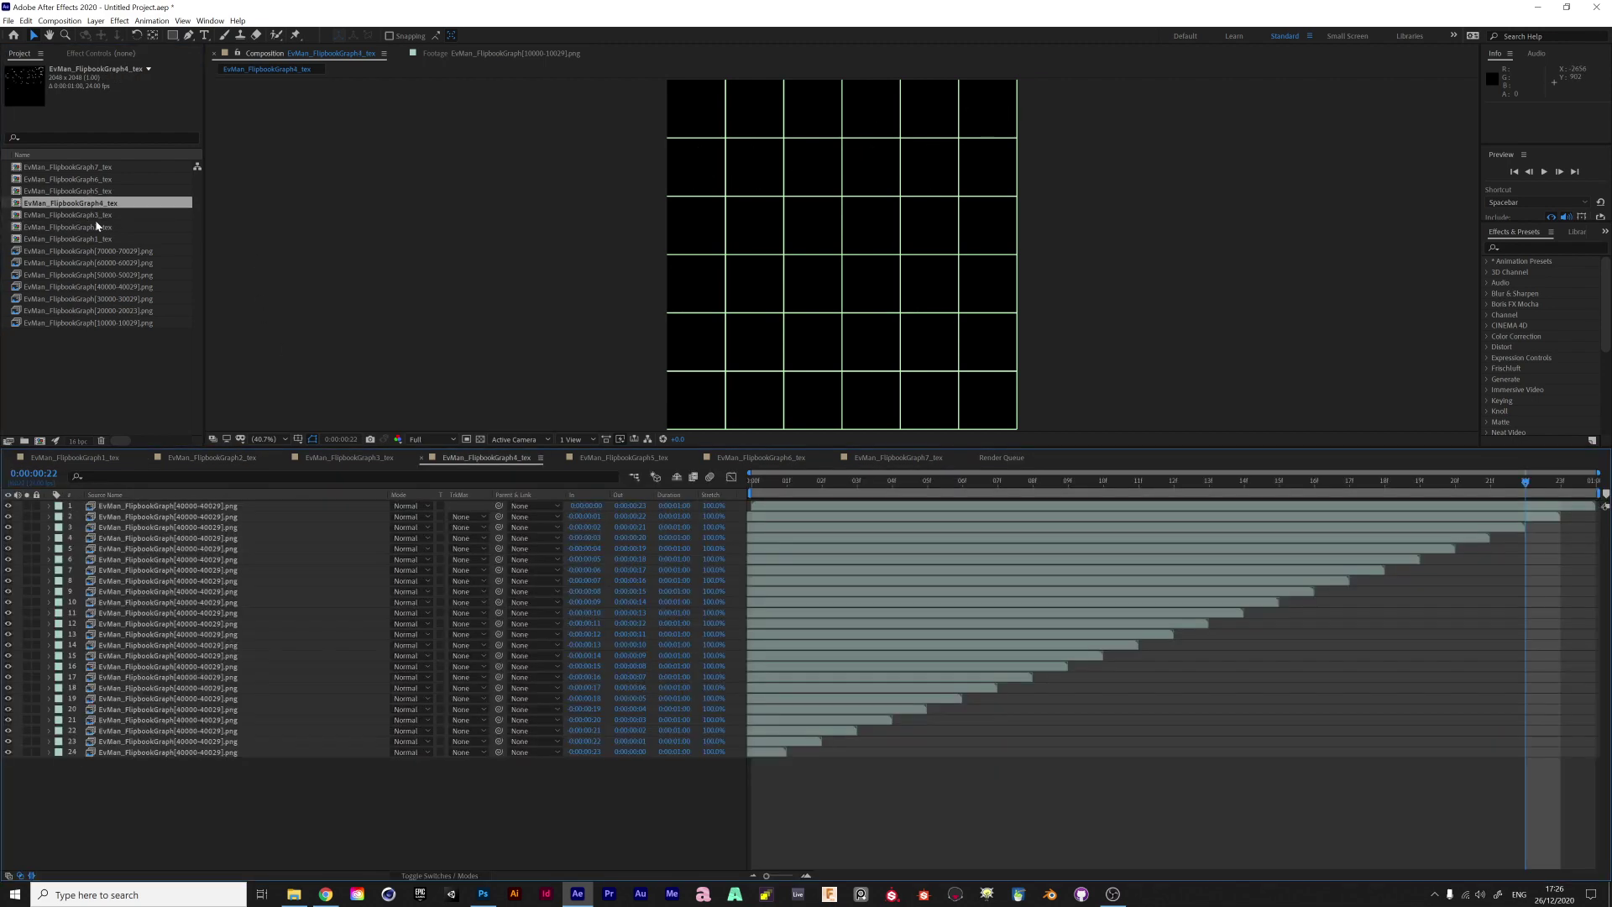
pyautogui.click(753, 483)
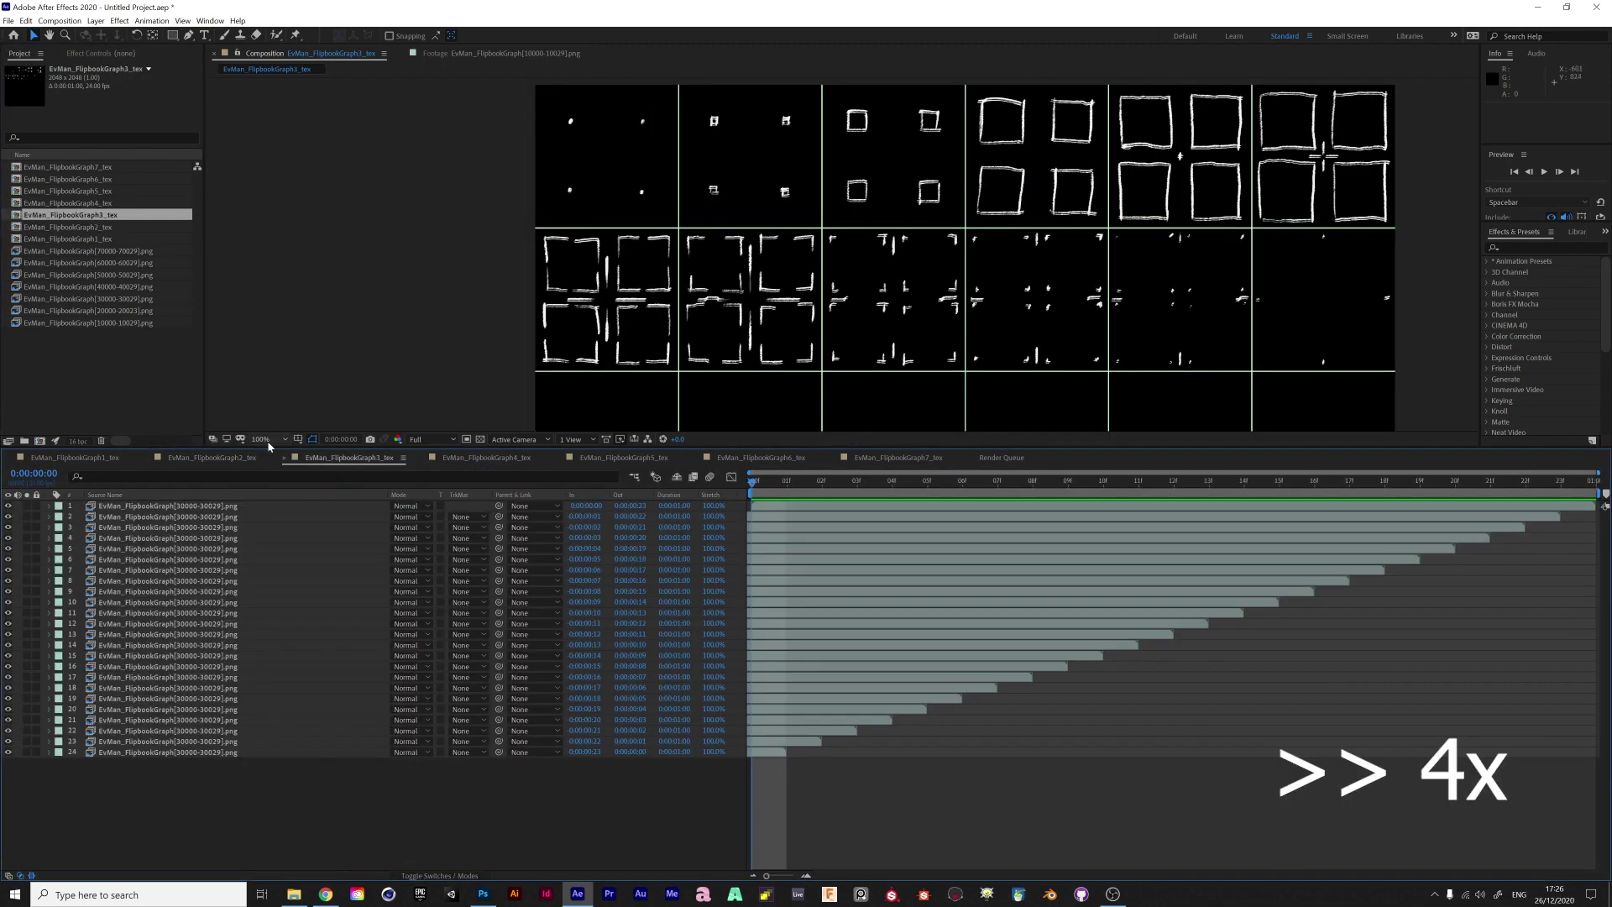
pyautogui.click(267, 440)
pyautogui.click(259, 355)
pyautogui.hotkey('ctrl', 'm')
# Add the first frames of EvMan_FlipbookGraph4_tex, EvMan_FlipbookGraph5_tex, EvMan_FlipbookGraph6_tex and EvMan_FlipbookGraph7_tex to the render queue
pyautogui.doubleClick(84, 204)
pyautogui.hotkey('ctrl', 'm')
pyautogui.moveTo(793, 485); pyautogui.dragTo(749, 494)
pyautogui.doubleClick(80, 192)
pyautogui.hotkey('ctrl', 'm')
pyautogui.doubleClick(81, 179)
pyautogui.hotkey('ctrl', 'm')
pyautogui.doubleClick(71, 167)
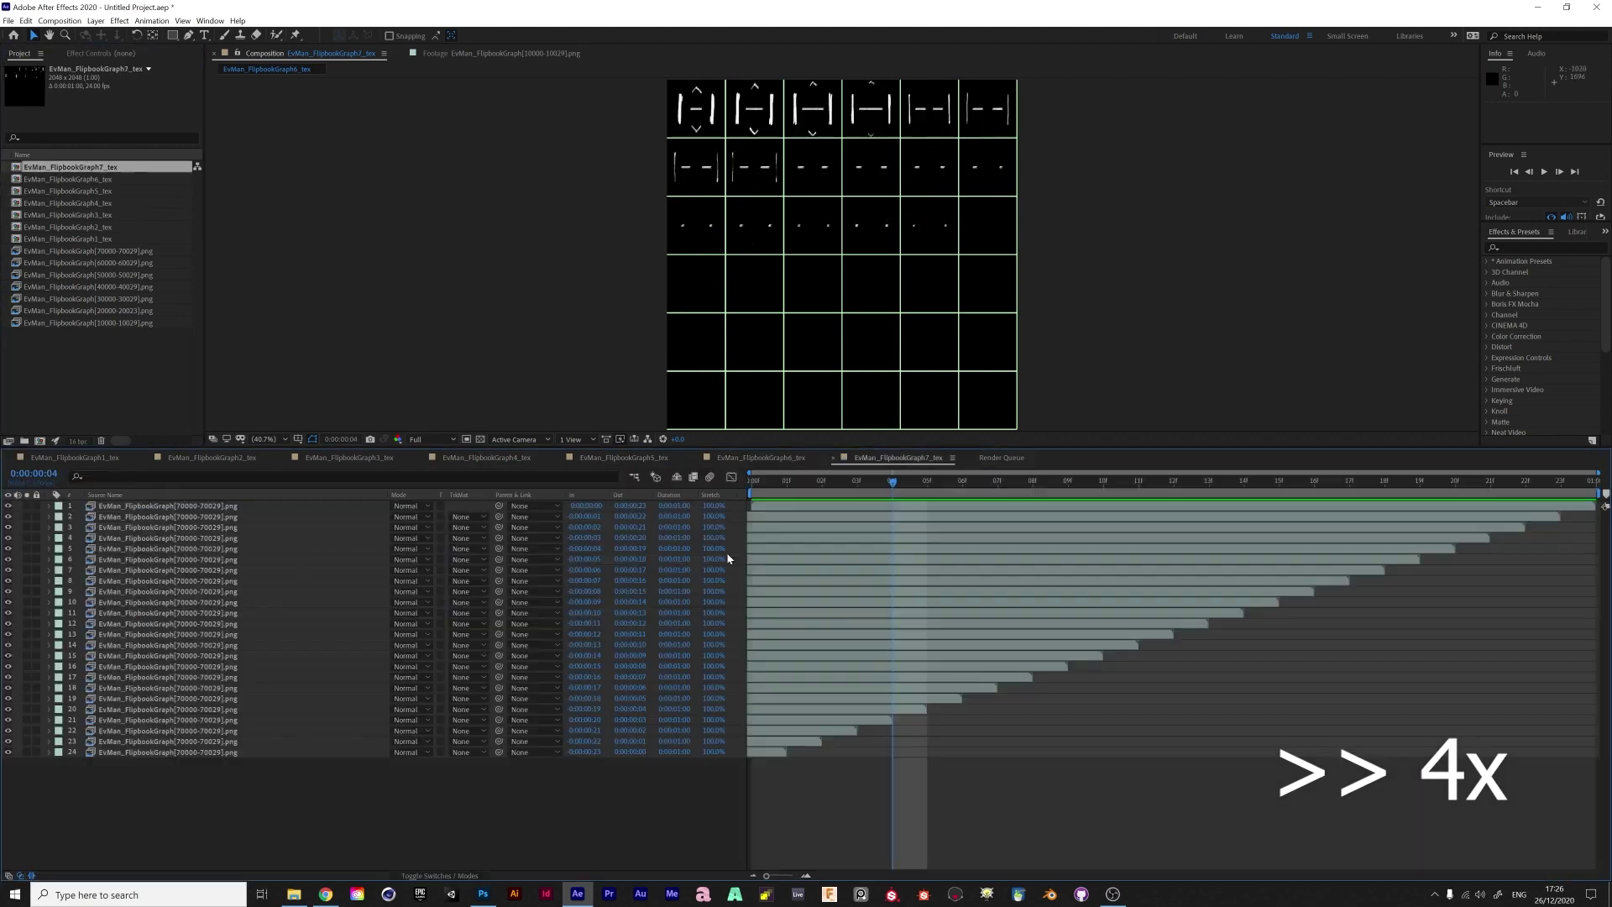
pyautogui.click(754, 482)
pyautogui.hotkey('ctrl', 'm')
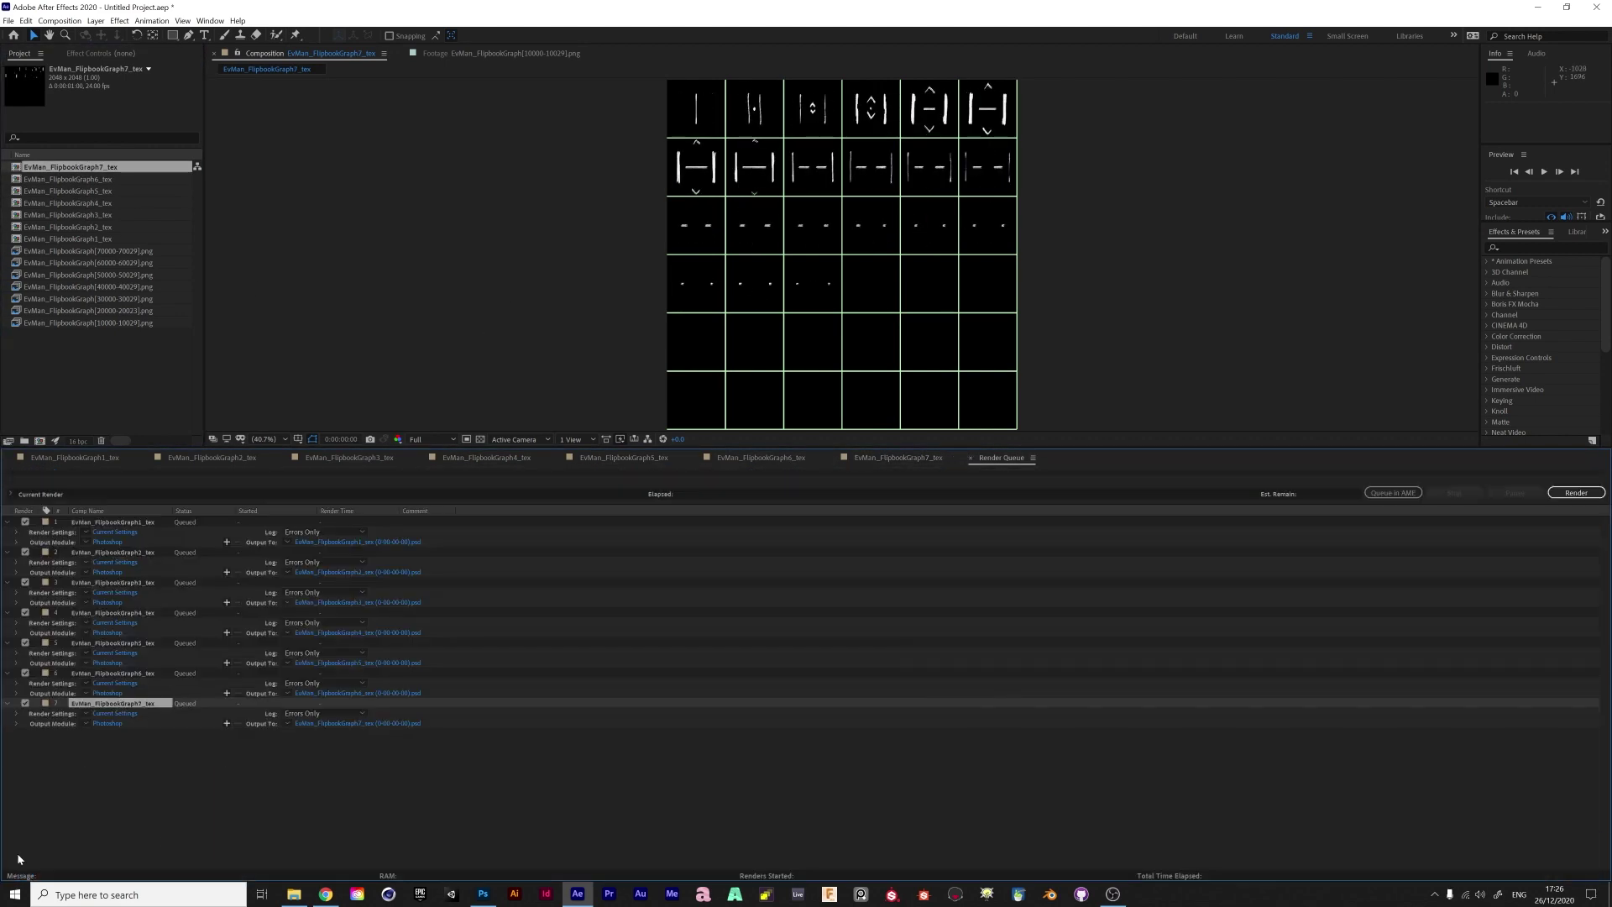
# Set the output module of the EvMan_FlipbookGraph1_tex render item to PNG Sequence with RGB channels
pyautogui.click(108, 542)
pyautogui.click(756, 291)
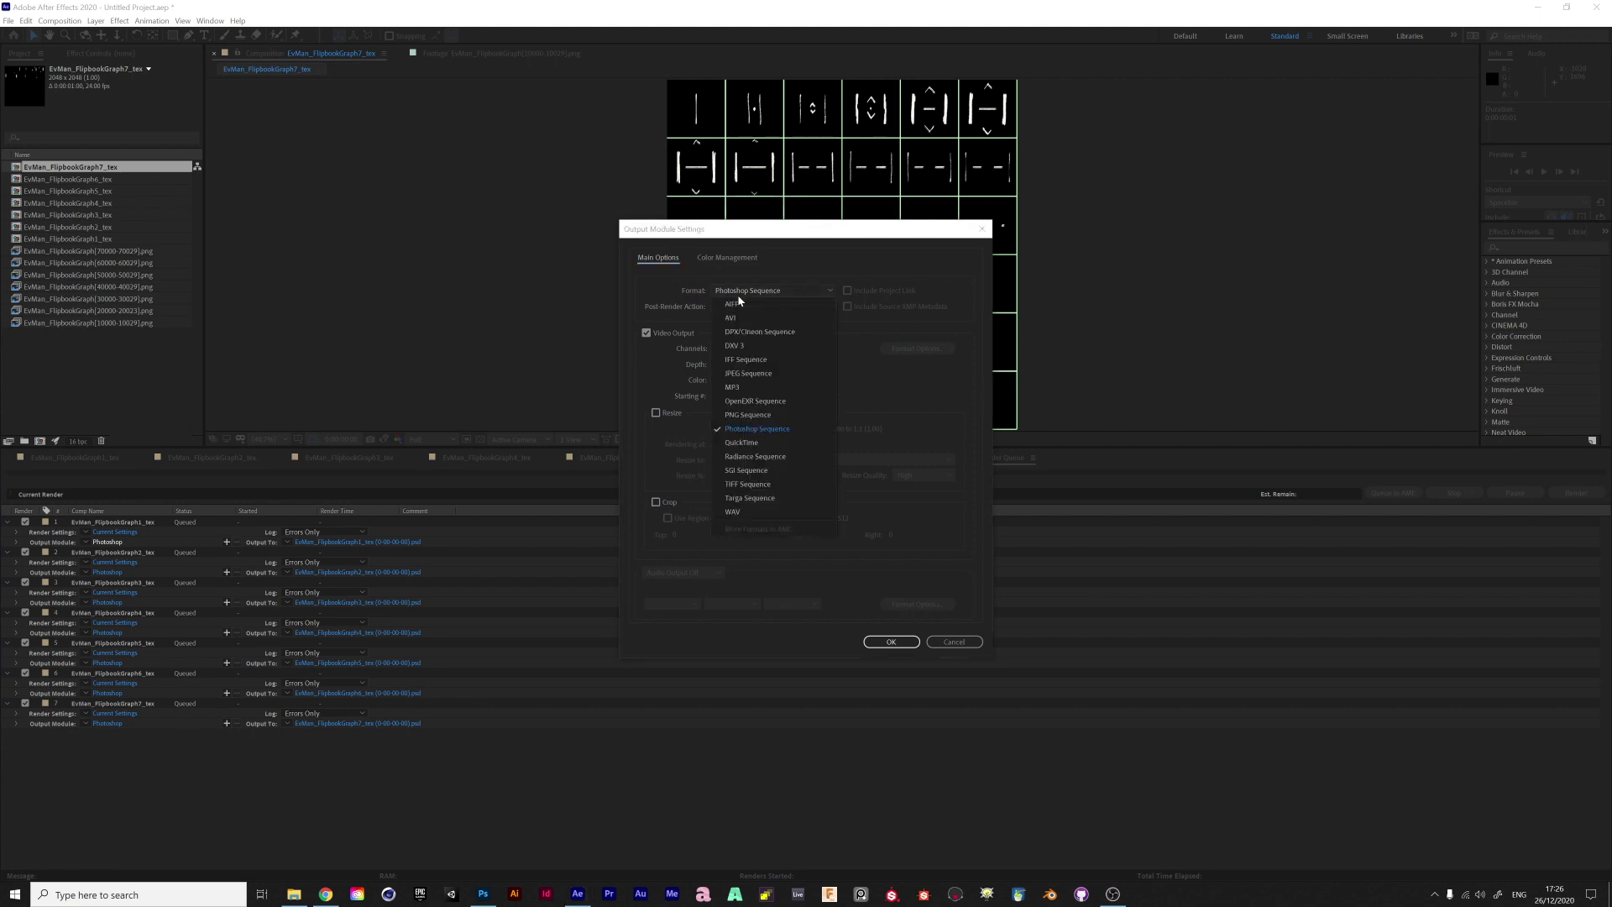
pyautogui.click(760, 414)
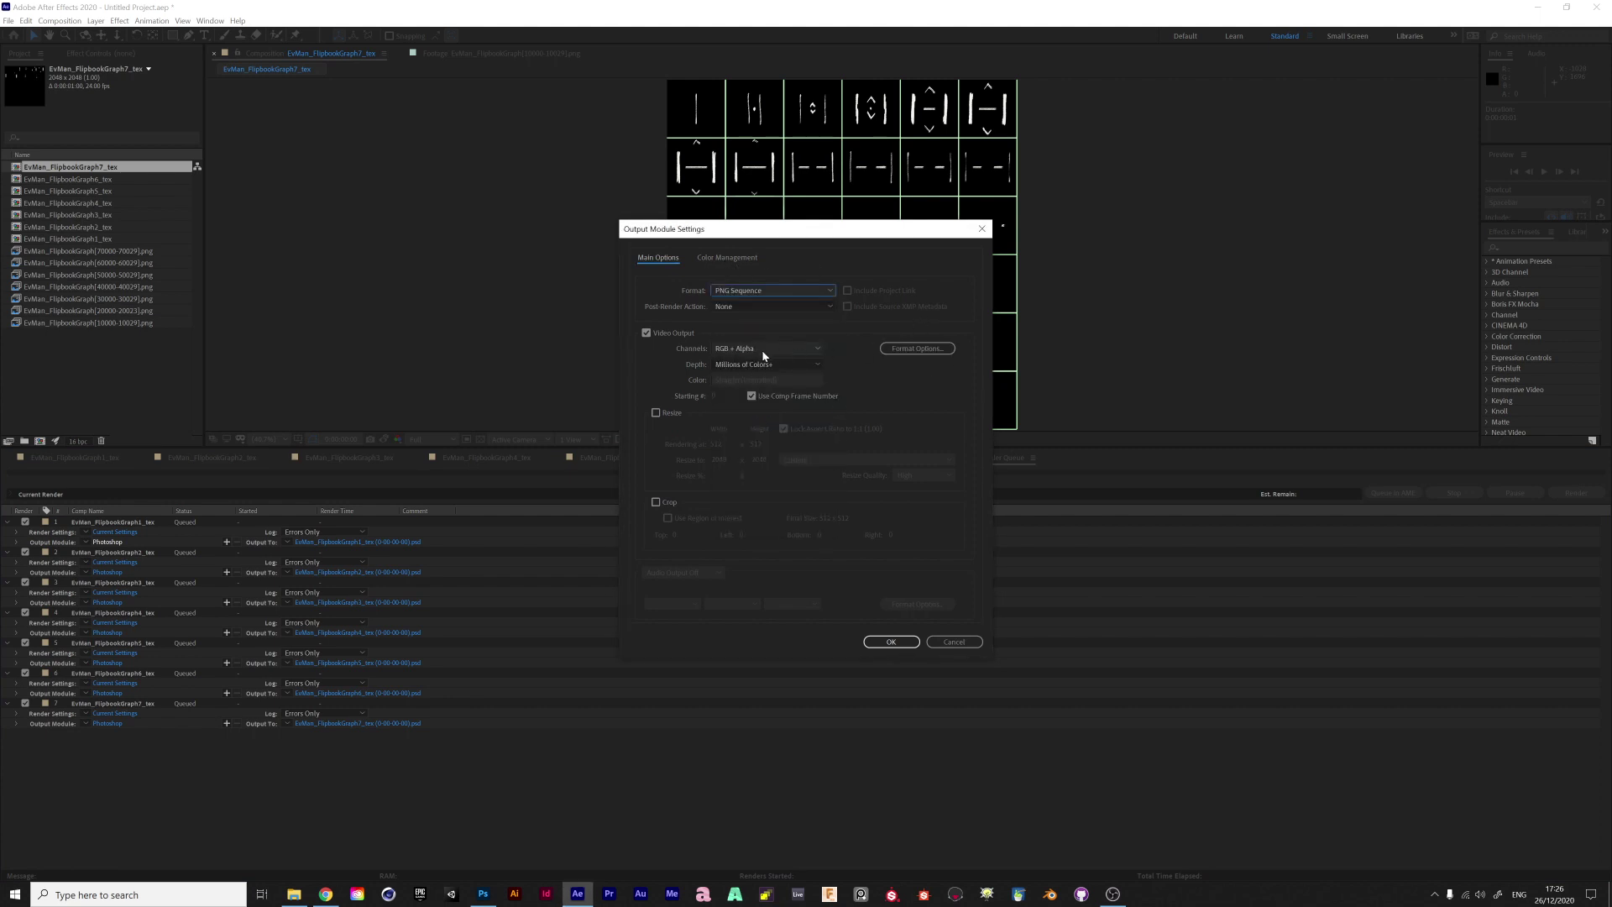
# Save the customized output module settings as a template named "PNG no alpha"
pyautogui.click(86, 542)
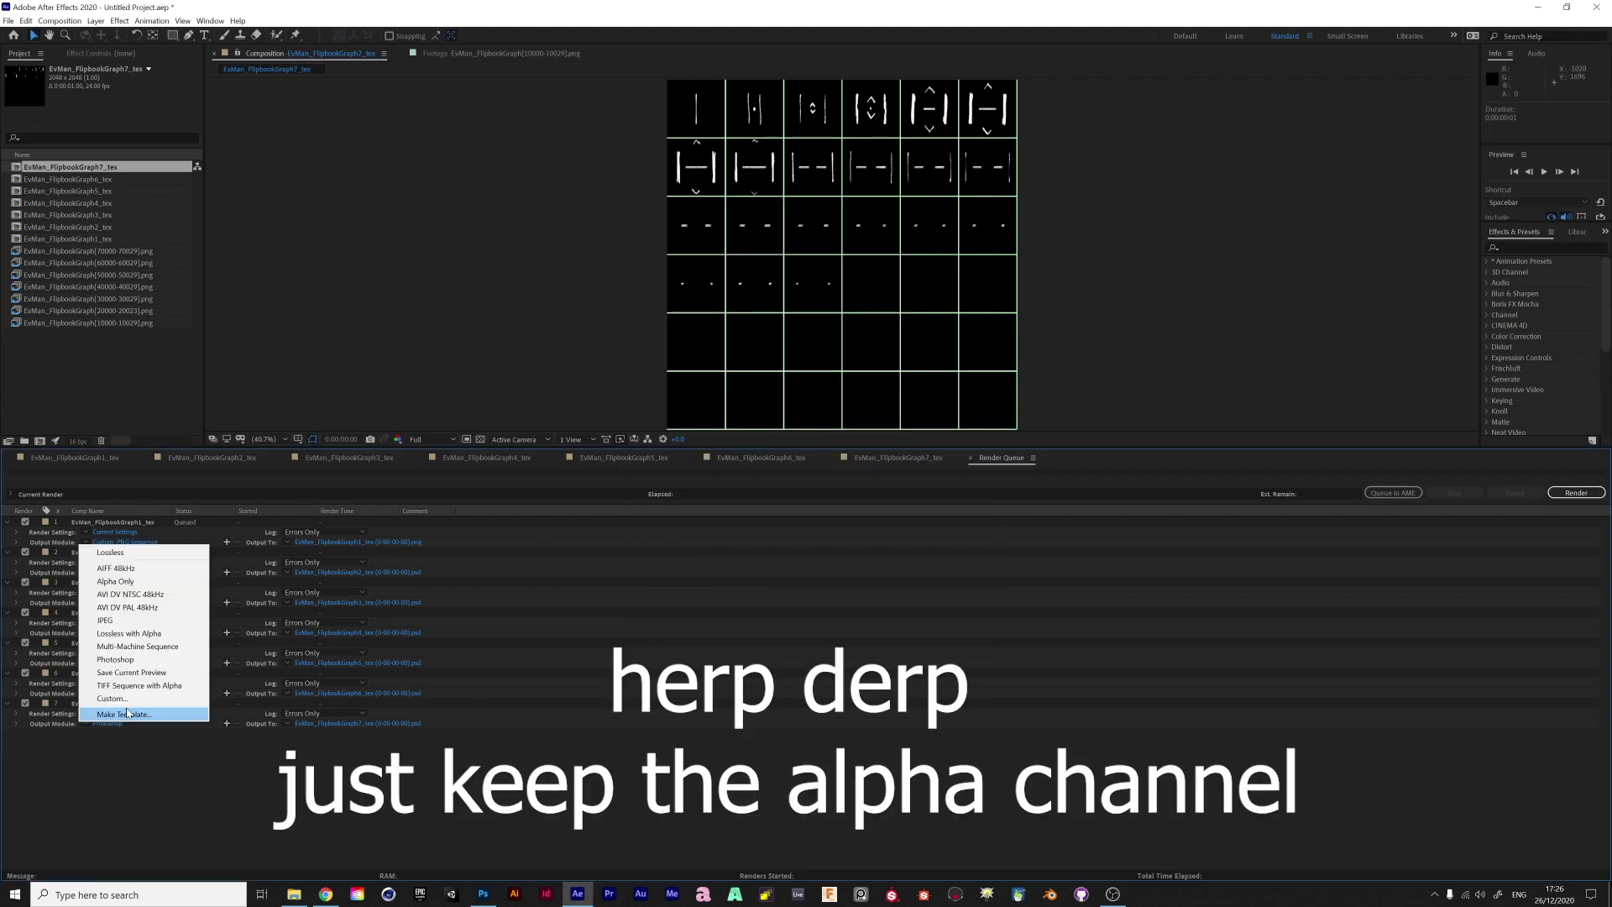
pyautogui.click(126, 714)
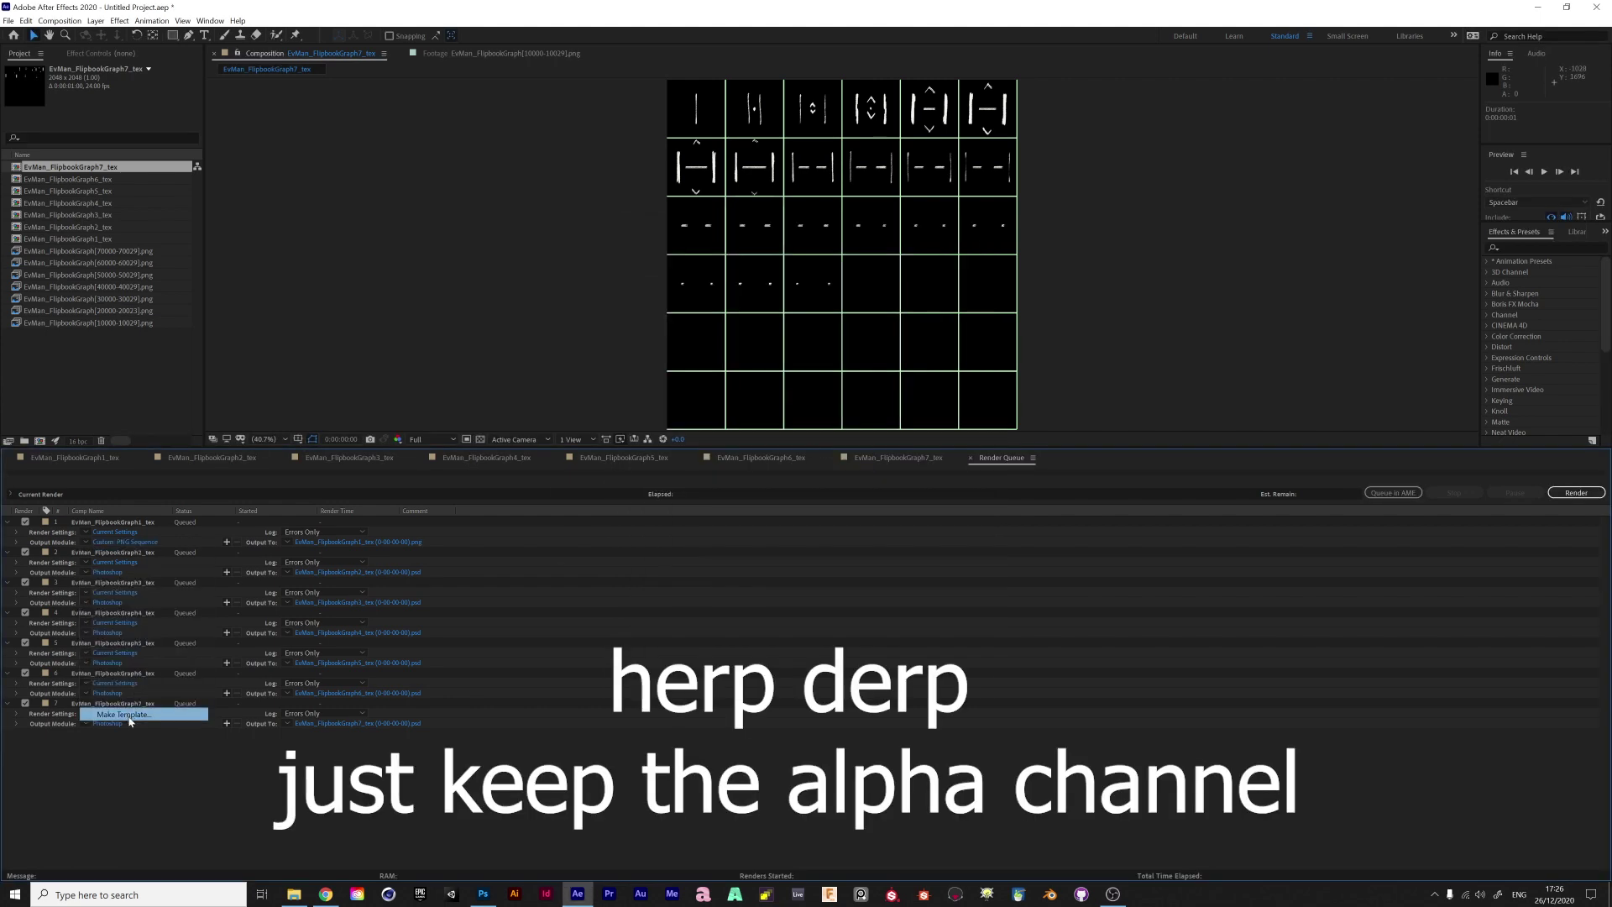
pyautogui.click(126, 714)
pyautogui.write('PNG no alpha')
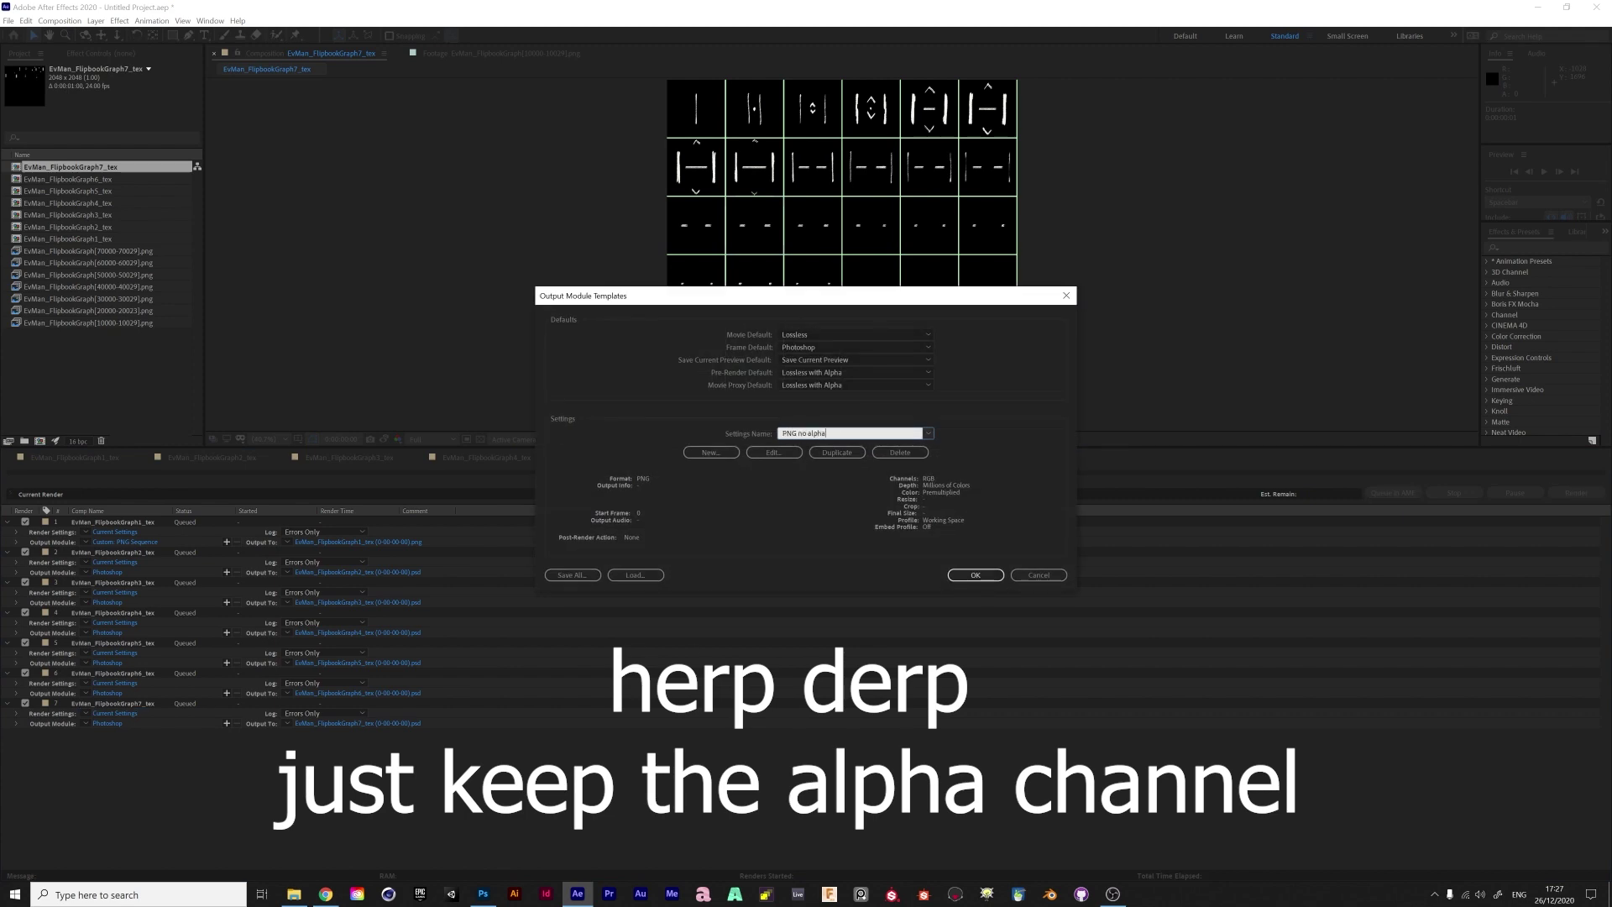
pyautogui.press('Return')
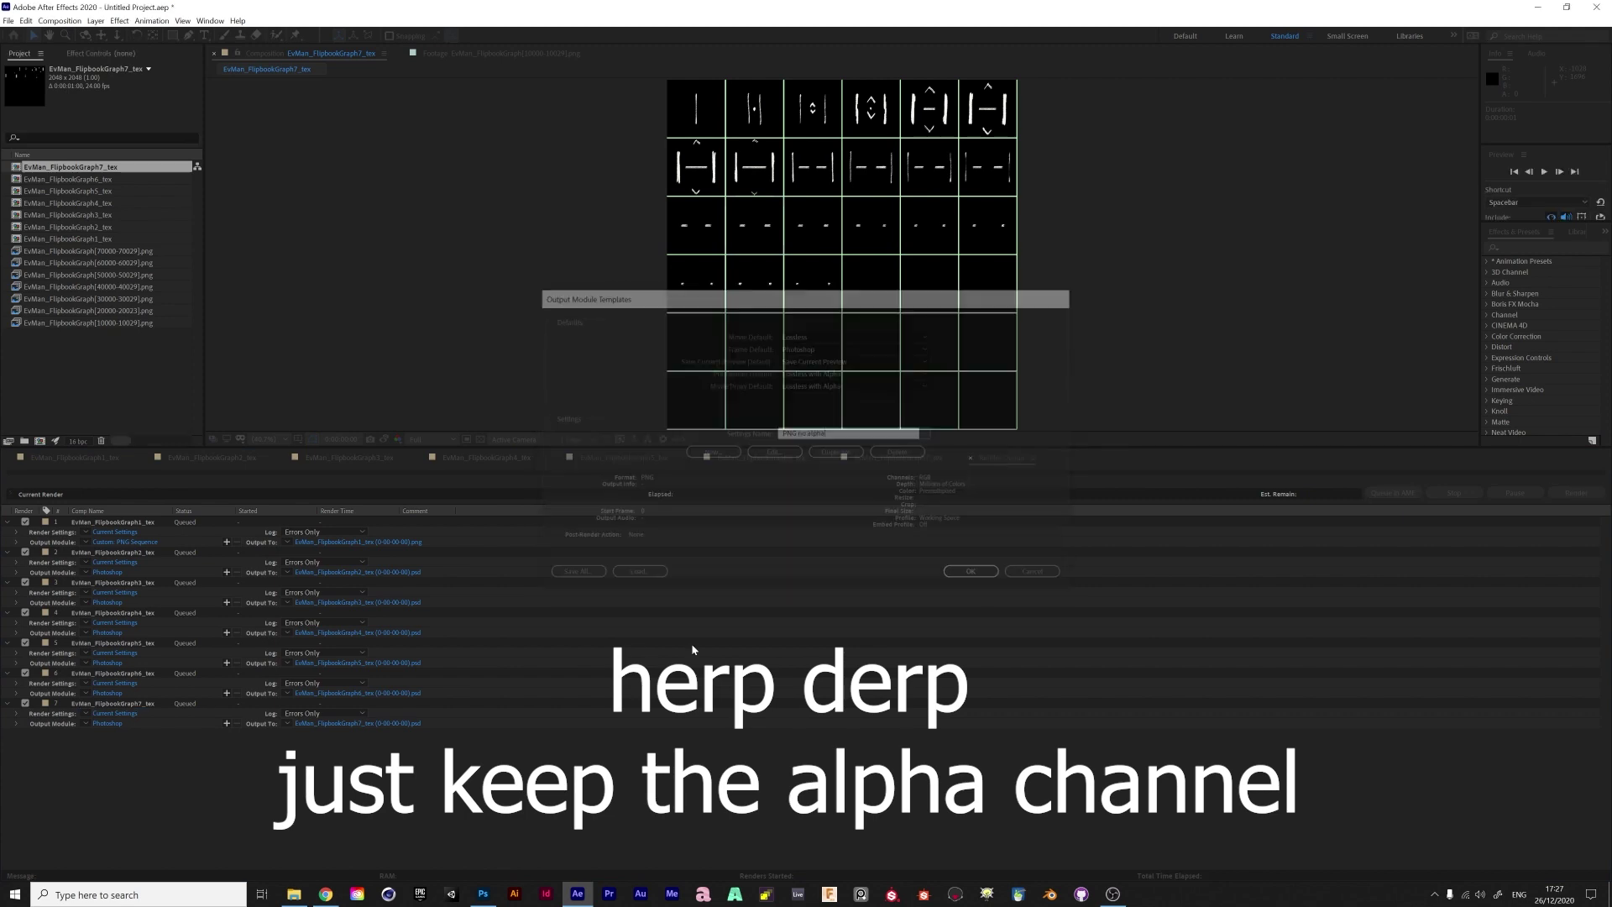
# Set the first render item's output to EvMan_FlipbookGraph1_tex.png in the EvMan_AV2 project's Content\Textures folder
pyautogui.click(350, 542)
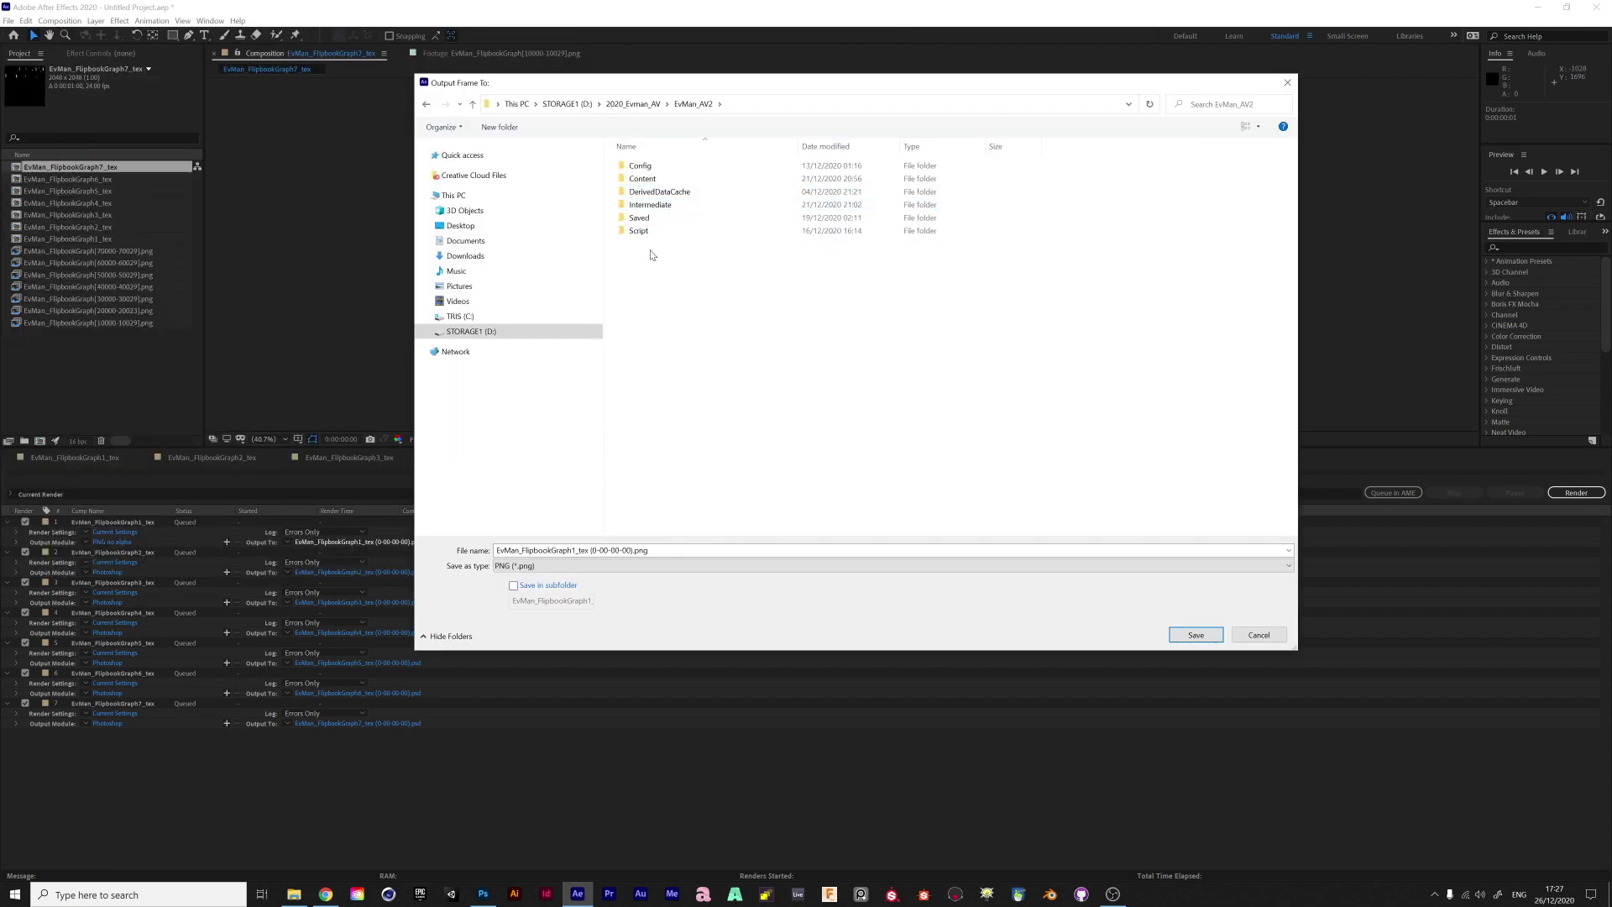
pyautogui.doubleClick(643, 178)
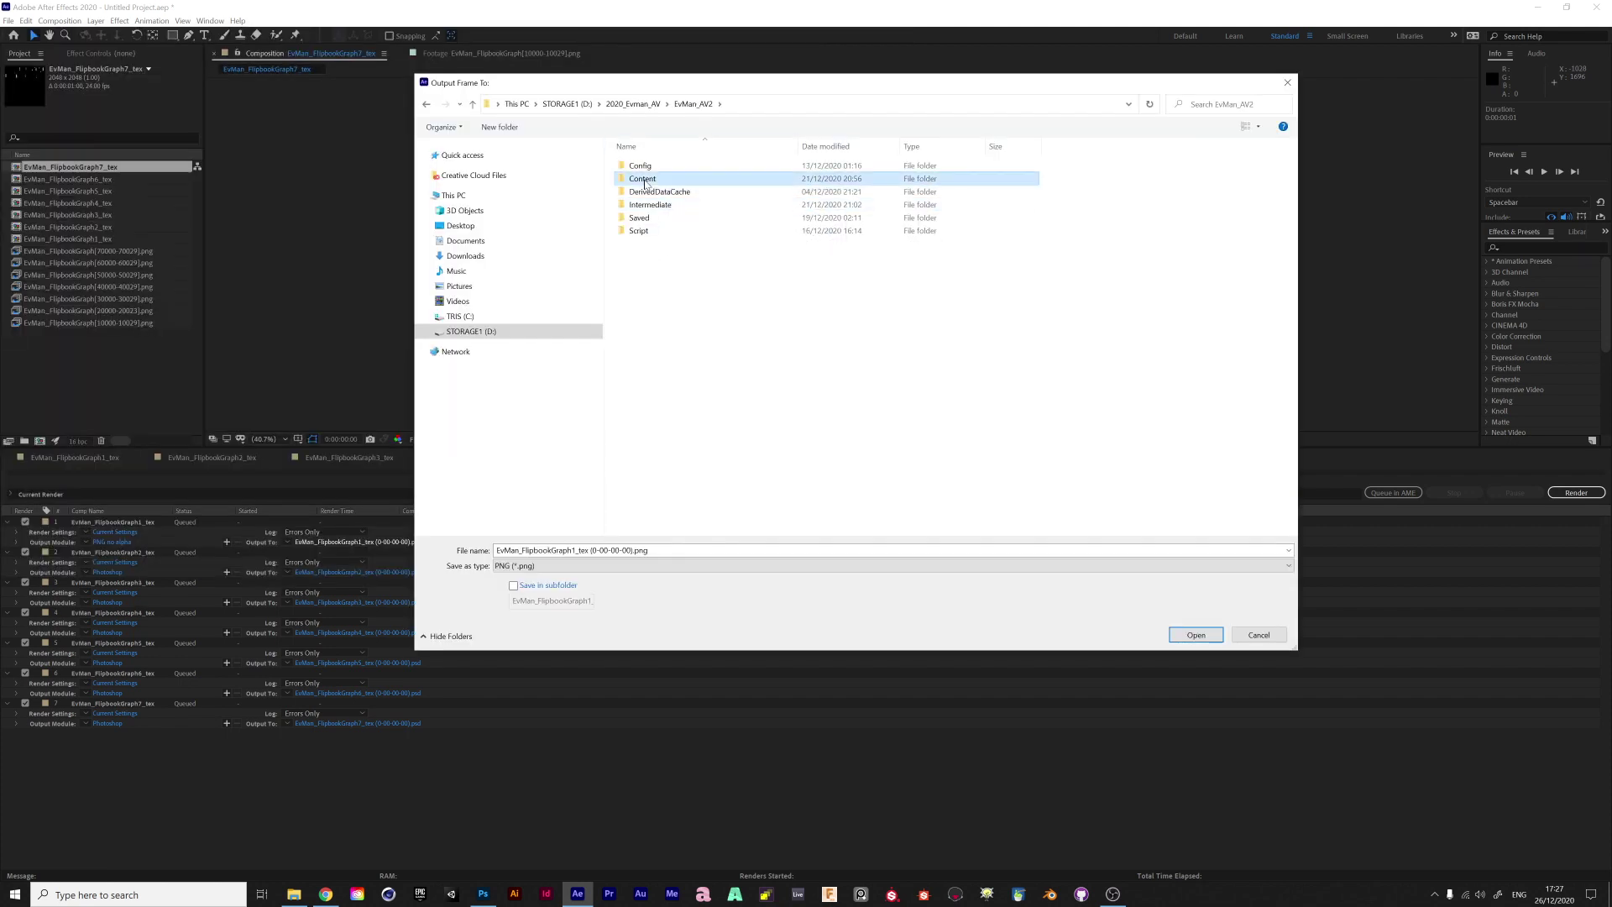
pyautogui.click(645, 311)
pyautogui.doubleClick(645, 313)
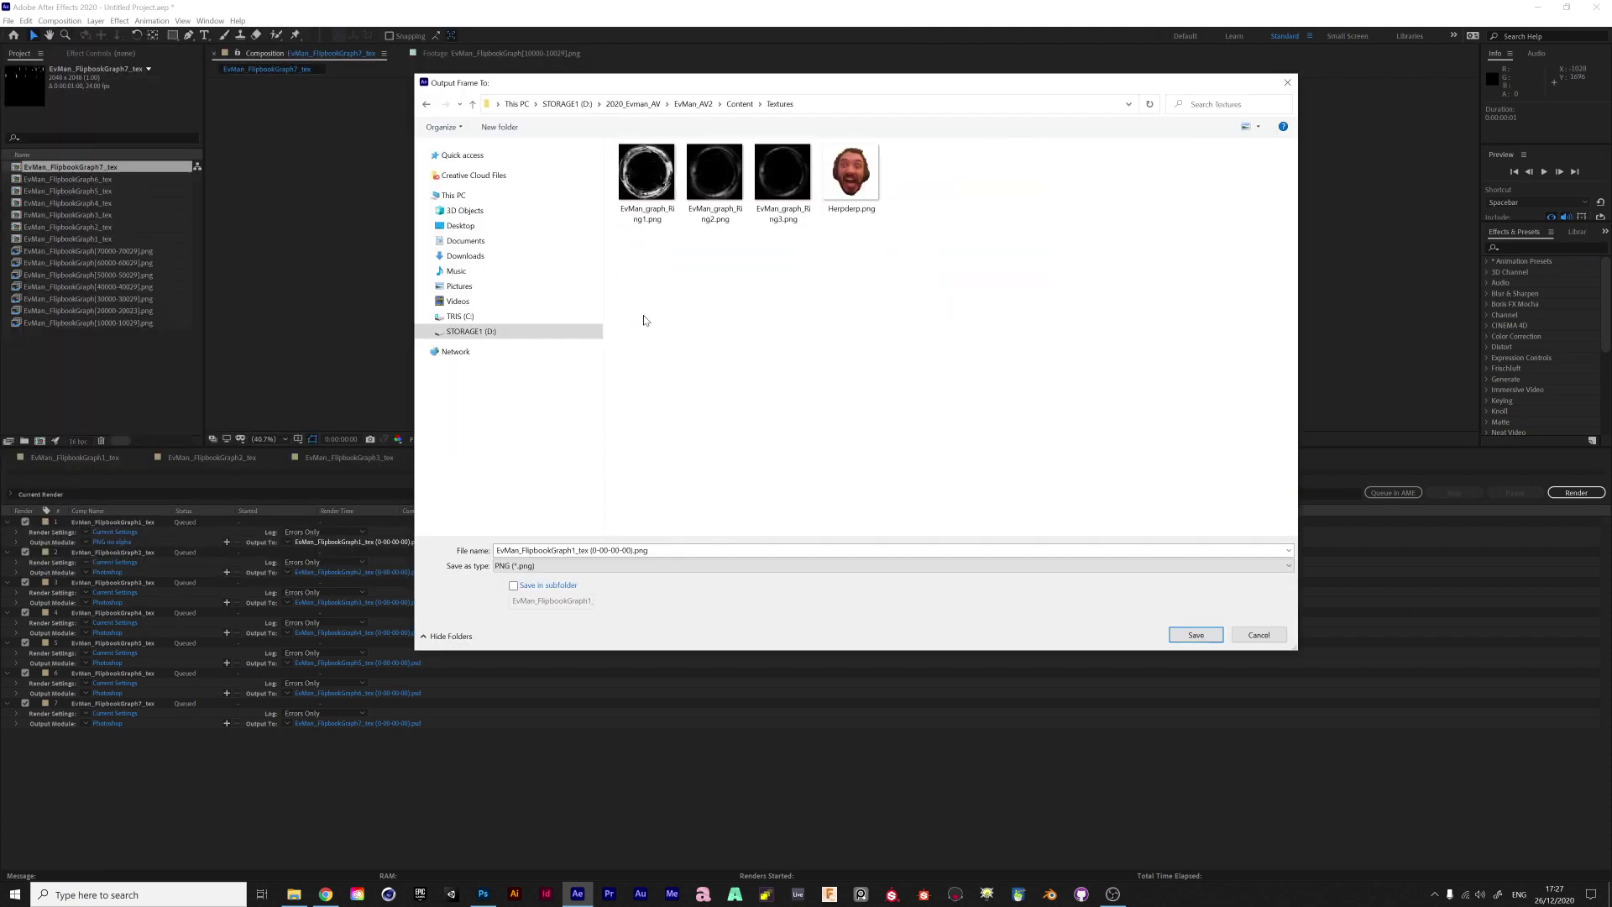
pyautogui.click(632, 551)
pyautogui.click(632, 550)
pyautogui.press('BackSpace')
pyautogui.press('BackSpace')
pyautogui.press('BackSpace')
pyautogui.press('BackSpace')
pyautogui.press('BackSpace')
pyautogui.press('BackSpace')
pyautogui.press('BackSpace')
pyautogui.press('BackSpace')
pyautogui.press('BackSpace')
pyautogui.press('BackSpace')
pyautogui.press('BackSpace')
pyautogui.press('BackSpace')
pyautogui.press('BackSpace')
pyautogui.press('Return')
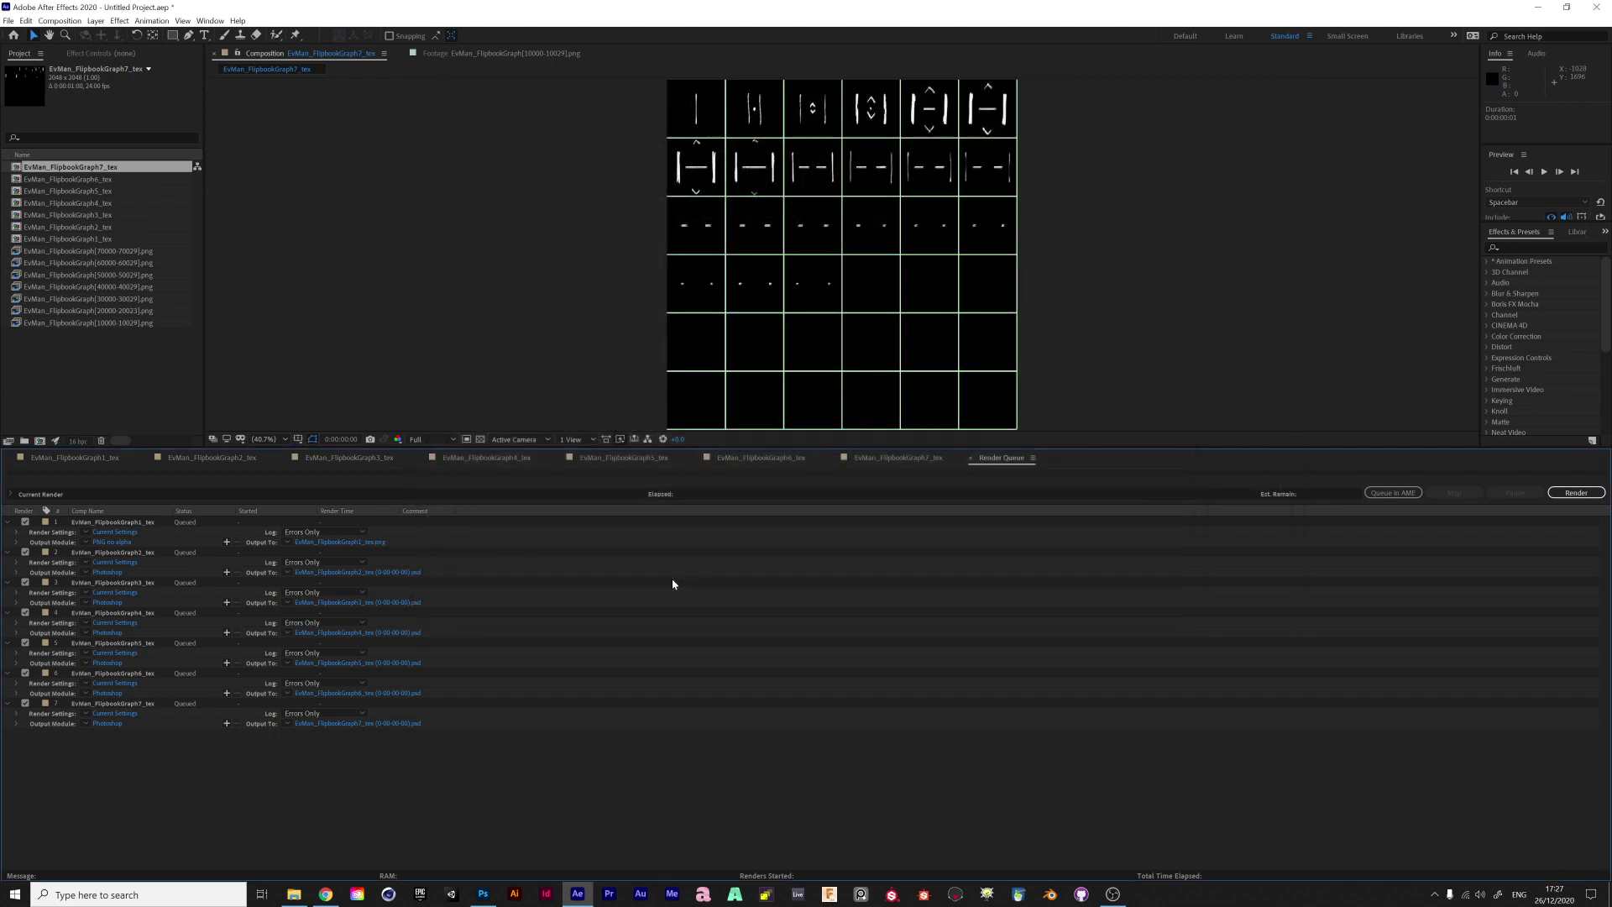
# Apply the "PNG no alpha" output module template to render items 2 through 7
pyautogui.click(138, 553)
pyautogui.keyDown('shift'); pyautogui.click(126, 704); pyautogui.keyUp('shift')
pyautogui.click(86, 572)
pyautogui.click(126, 635)
# Set render item 2's output file to EvMan_FlipbookGraph2_tex.png in the Textures folder, without the frame timecode suffix
pyautogui.click(358, 572)
pyautogui.click(568, 105)
pyautogui.doubleClick(641, 178)
pyautogui.press('BackSpace')
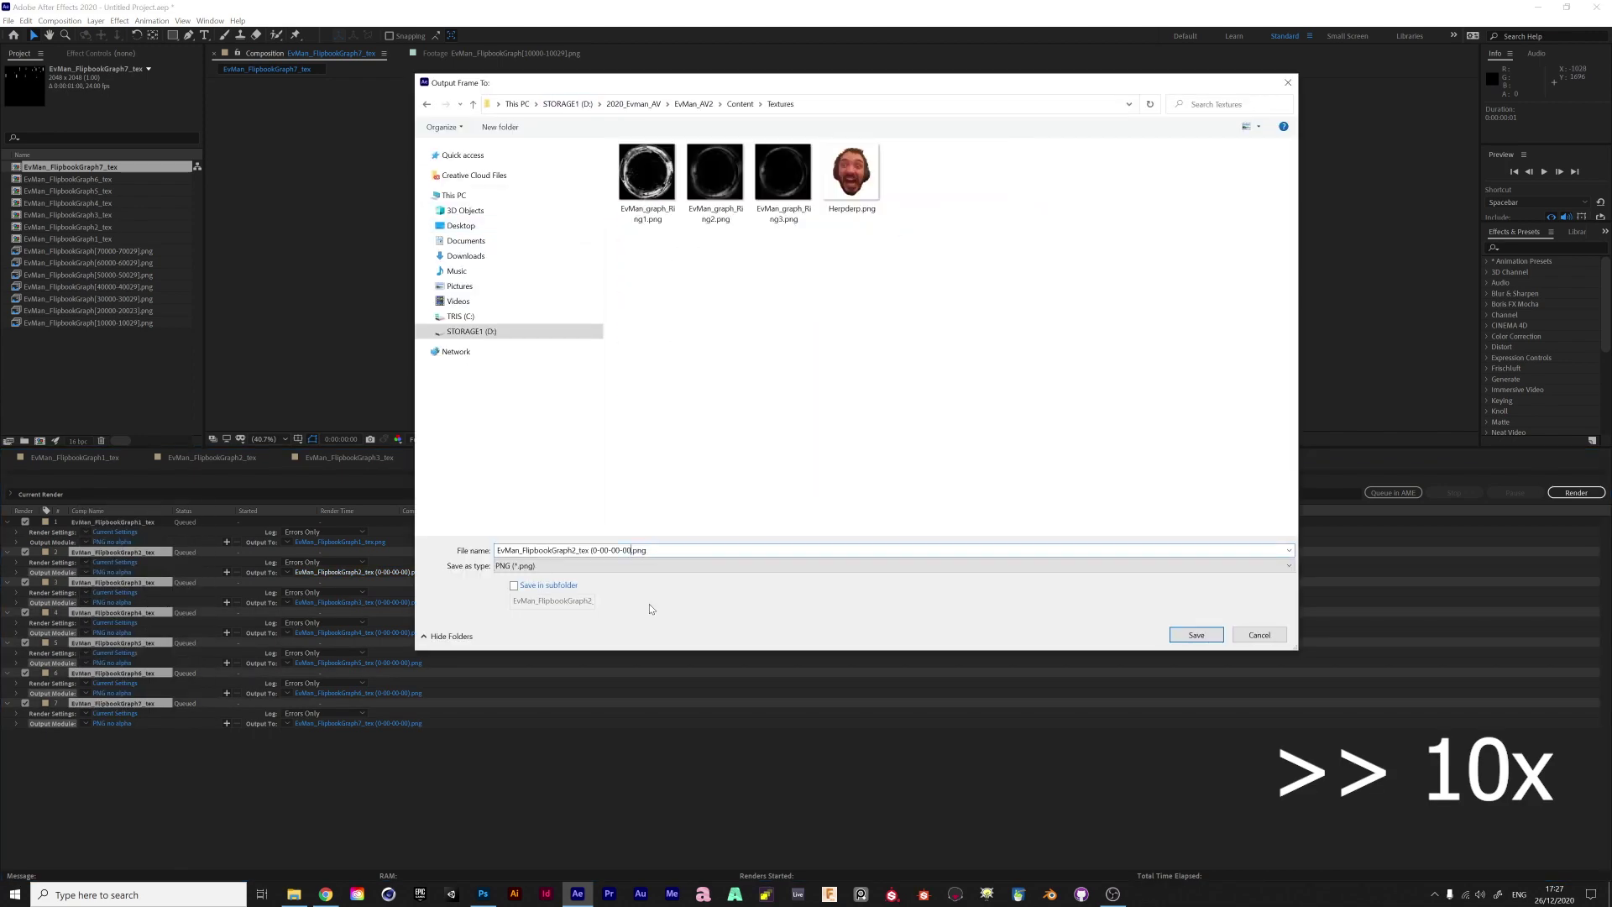
pyautogui.press('BackSpace')
pyautogui.press('BackSpace')
pyautogui.press('BackSpace')
pyautogui.press('BackSpace')
pyautogui.press('BackSpace')
pyautogui.press('BackSpace')
pyautogui.press('BackSpace')
pyautogui.press('BackSpace')
pyautogui.press('BackSpace')
pyautogui.press('BackSpace')
pyautogui.press('BackSpace')
pyautogui.press('BackSpace')
pyautogui.press('Return')
# Set render item 3's output file to EvMan_FlipbookGraph3_tex.png in the Textures folder, removing the timecode suffix
pyautogui.click(362, 602)
pyautogui.click(634, 551)
pyautogui.press('BackSpace')
pyautogui.press('BackSpace')
pyautogui.press('BackSpace')
pyautogui.press('BackSpace')
pyautogui.press('BackSpace')
pyautogui.press('BackSpace')
pyautogui.press('BackSpace')
pyautogui.press('BackSpace')
pyautogui.press('BackSpace')
pyautogui.press('BackSpace')
pyautogui.press('BackSpace')
pyautogui.press('BackSpace')
pyautogui.press('BackSpace')
pyautogui.press('Return')
# Set render item 4's output file to EvMan_FlipbookGraph4_tex.png in the Textures folder, removing the timecode suffix
pyautogui.click(362, 633)
pyautogui.click(634, 551)
pyautogui.press('BackSpace')
pyautogui.press('BackSpace')
pyautogui.press('BackSpace')
pyautogui.press('BackSpace')
pyautogui.press('BackSpace')
pyautogui.press('BackSpace')
pyautogui.press('BackSpace')
pyautogui.press('BackSpace')
pyautogui.press('BackSpace')
pyautogui.press('BackSpace')
pyautogui.press('BackSpace')
pyautogui.press('BackSpace')
pyautogui.press('BackSpace')
pyautogui.press('Return')
# Set render item 5's output file to EvMan_FlipbookGraph5_tex.png in the Textures folder, removing the timecode suffix
pyautogui.click(361, 662)
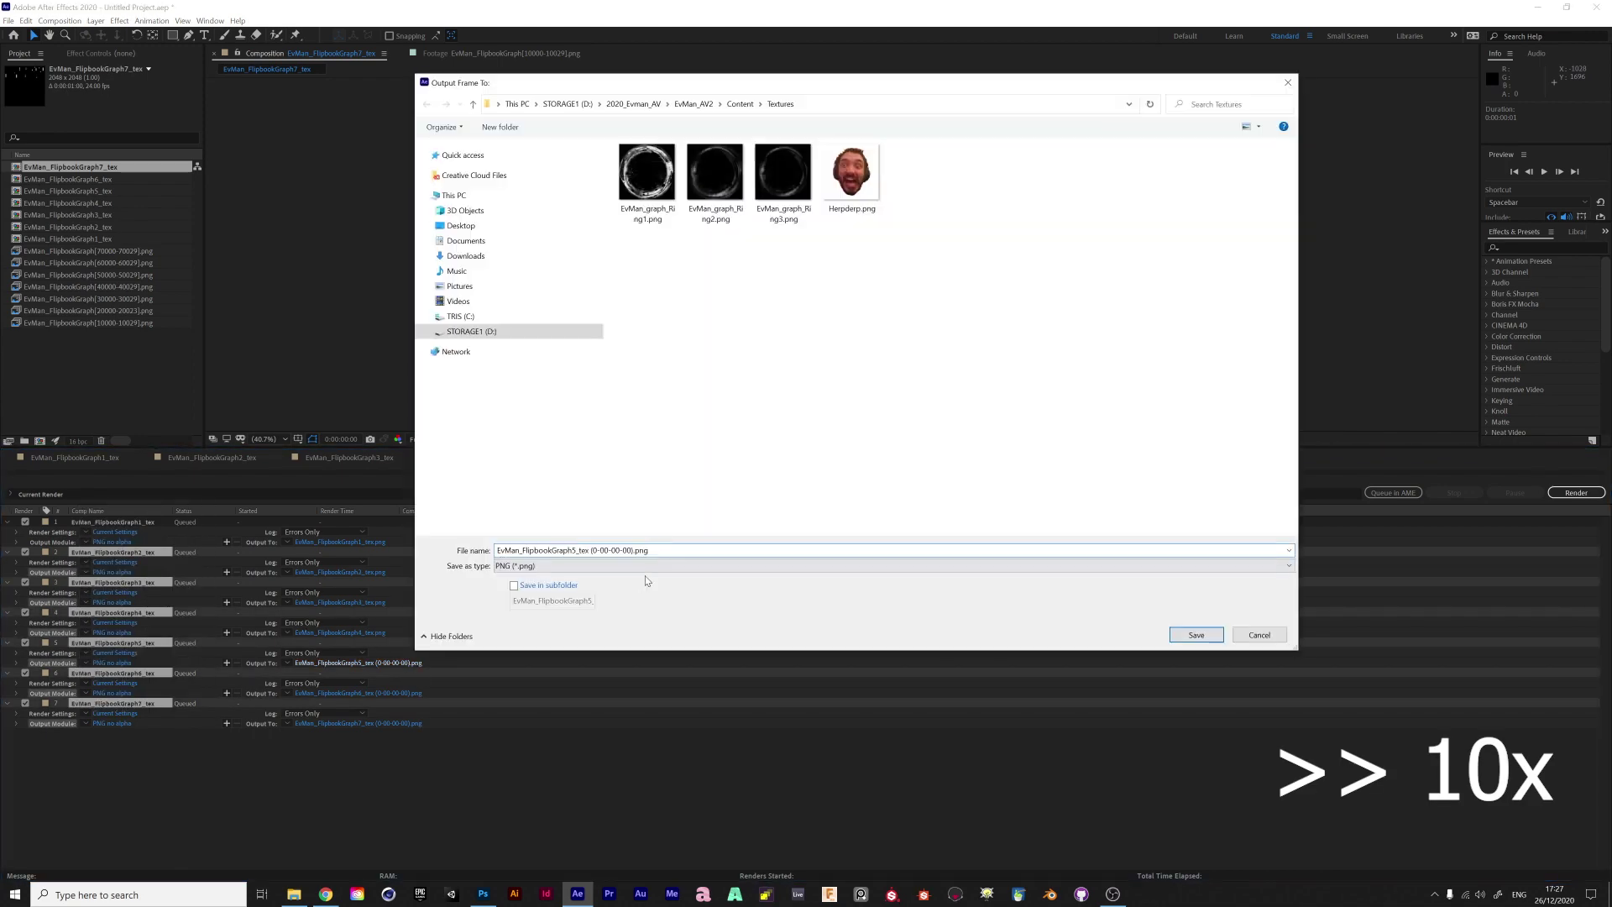
pyautogui.press('BackSpace')
pyautogui.press('BackSpace')
pyautogui.press('BackSpace')
pyautogui.press('BackSpace')
pyautogui.press('BackSpace')
pyautogui.press('BackSpace')
pyautogui.press('BackSpace')
pyautogui.press('BackSpace')
pyautogui.press('BackSpace')
pyautogui.press('BackSpace')
pyautogui.press('BackSpace')
pyautogui.press('BackSpace')
pyautogui.press('BackSpace')
pyautogui.press('Return')
# Set render item 6's output file to EvMan_FlipbookGraph6_tex.png in the Textures folder, removing the timecode suffix
pyautogui.click(357, 693)
pyautogui.press('BackSpace')
pyautogui.press('BackSpace')
pyautogui.press('BackSpace')
pyautogui.press('BackSpace')
pyautogui.press('BackSpace')
pyautogui.press('BackSpace')
pyautogui.press('BackSpace')
pyautogui.press('BackSpace')
pyautogui.press('BackSpace')
pyautogui.press('BackSpace')
pyautogui.press('BackSpace')
pyautogui.press('BackSpace')
pyautogui.press('BackSpace')
pyautogui.press('Return')
# Set render item 7's output file to EvMan_FlipbookGraph7_tex.png in the Textures folder, removing the timecode suffix
pyautogui.click(357, 723)
pyautogui.press('BackSpace')
pyautogui.press('BackSpace')
pyautogui.press('BackSpace')
pyautogui.press('BackSpace')
pyautogui.press('BackSpace')
pyautogui.press('BackSpace')
pyautogui.press('BackSpace')
pyautogui.press('BackSpace')
pyautogui.press('BackSpace')
pyautogui.press('BackSpace')
pyautogui.press('BackSpace')
pyautogui.press('BackSpace')
pyautogui.press('BackSpace')
pyautogui.press('Return')
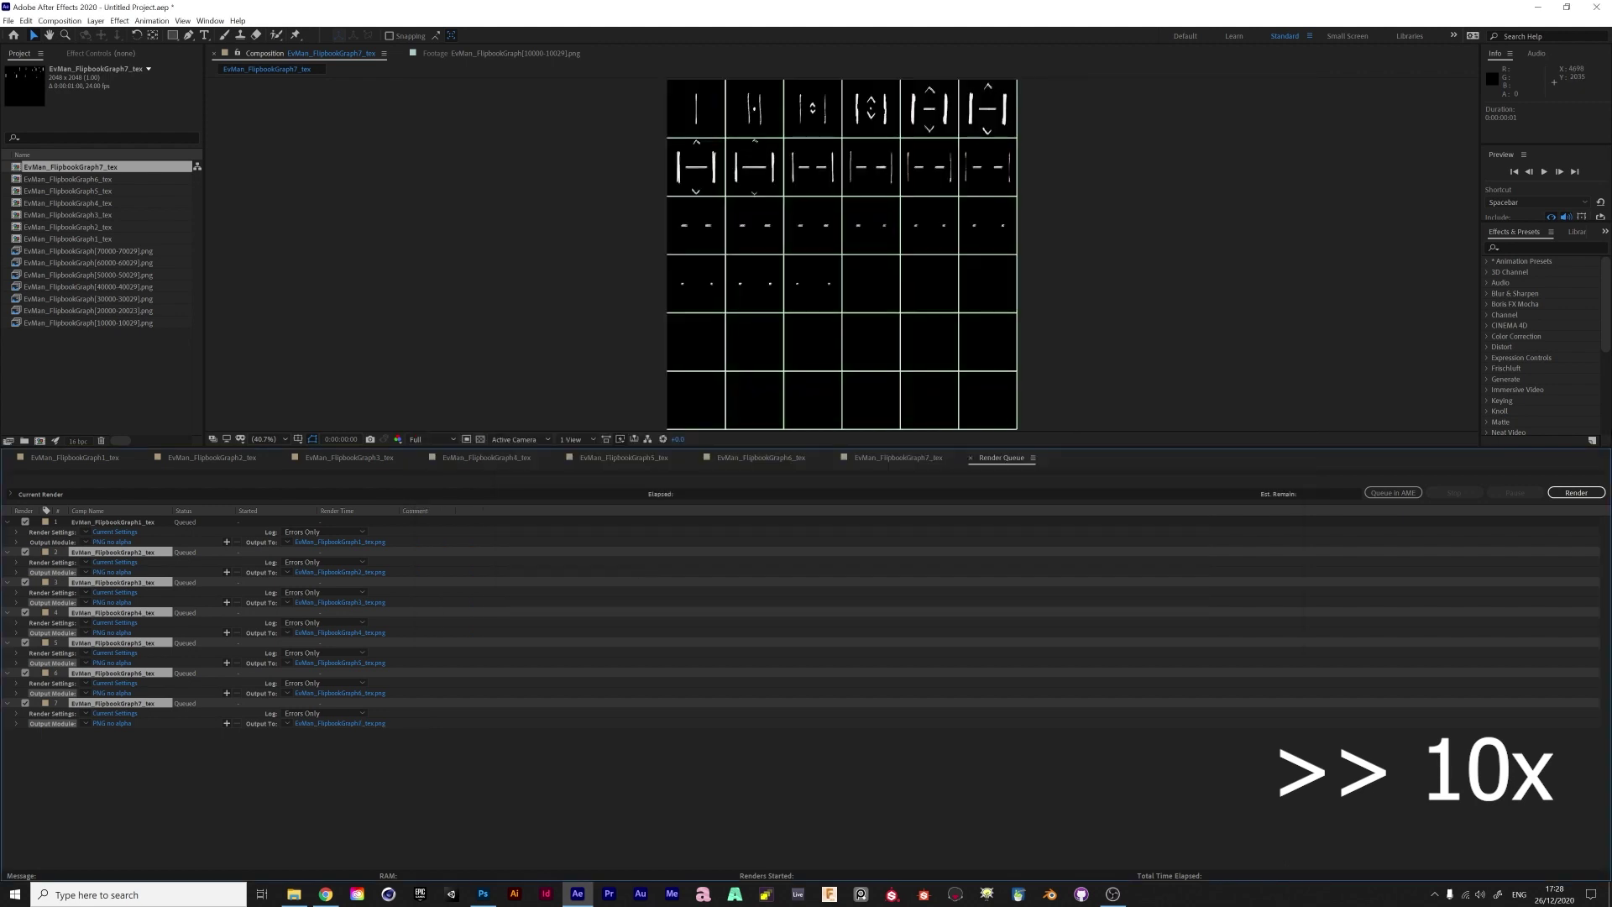
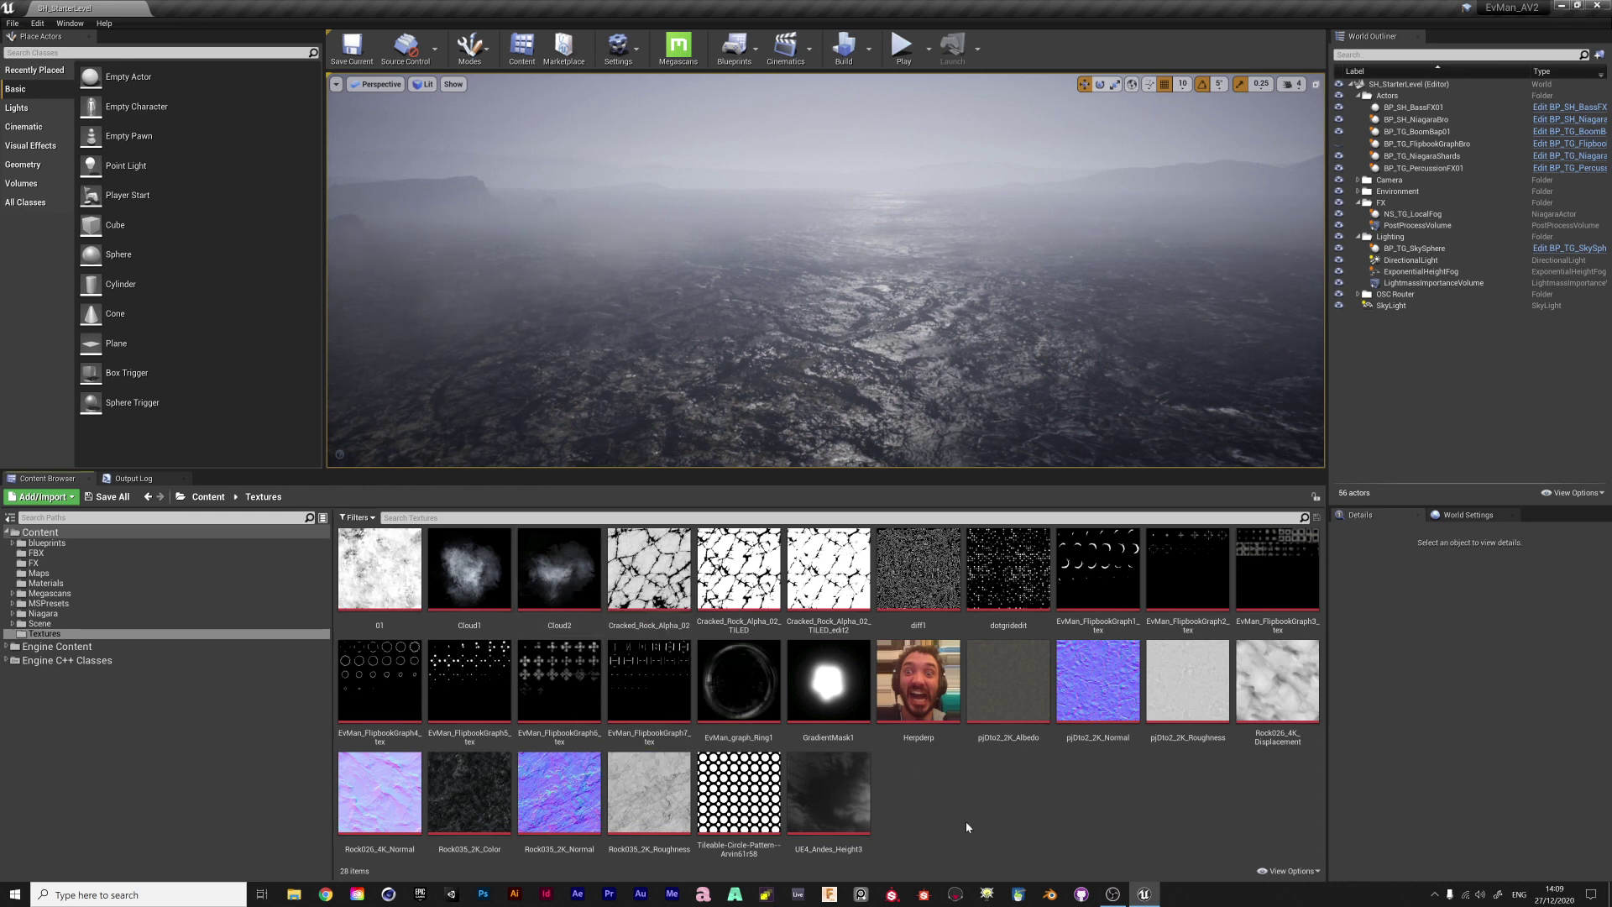
pyautogui.rightClick(980, 792)
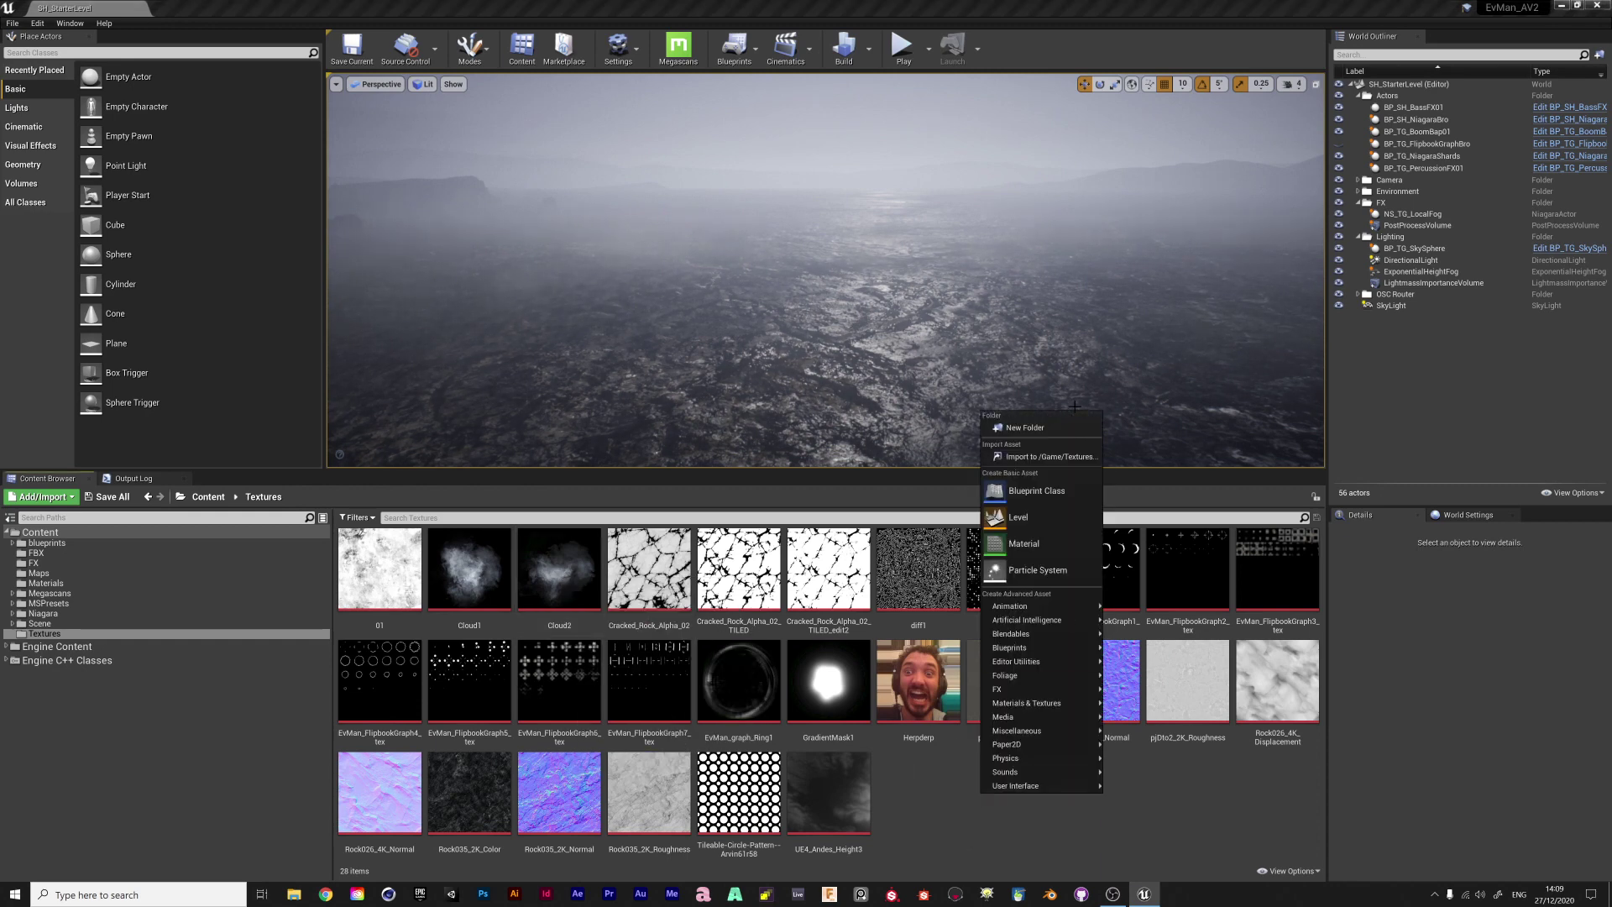
pyautogui.click(976, 847)
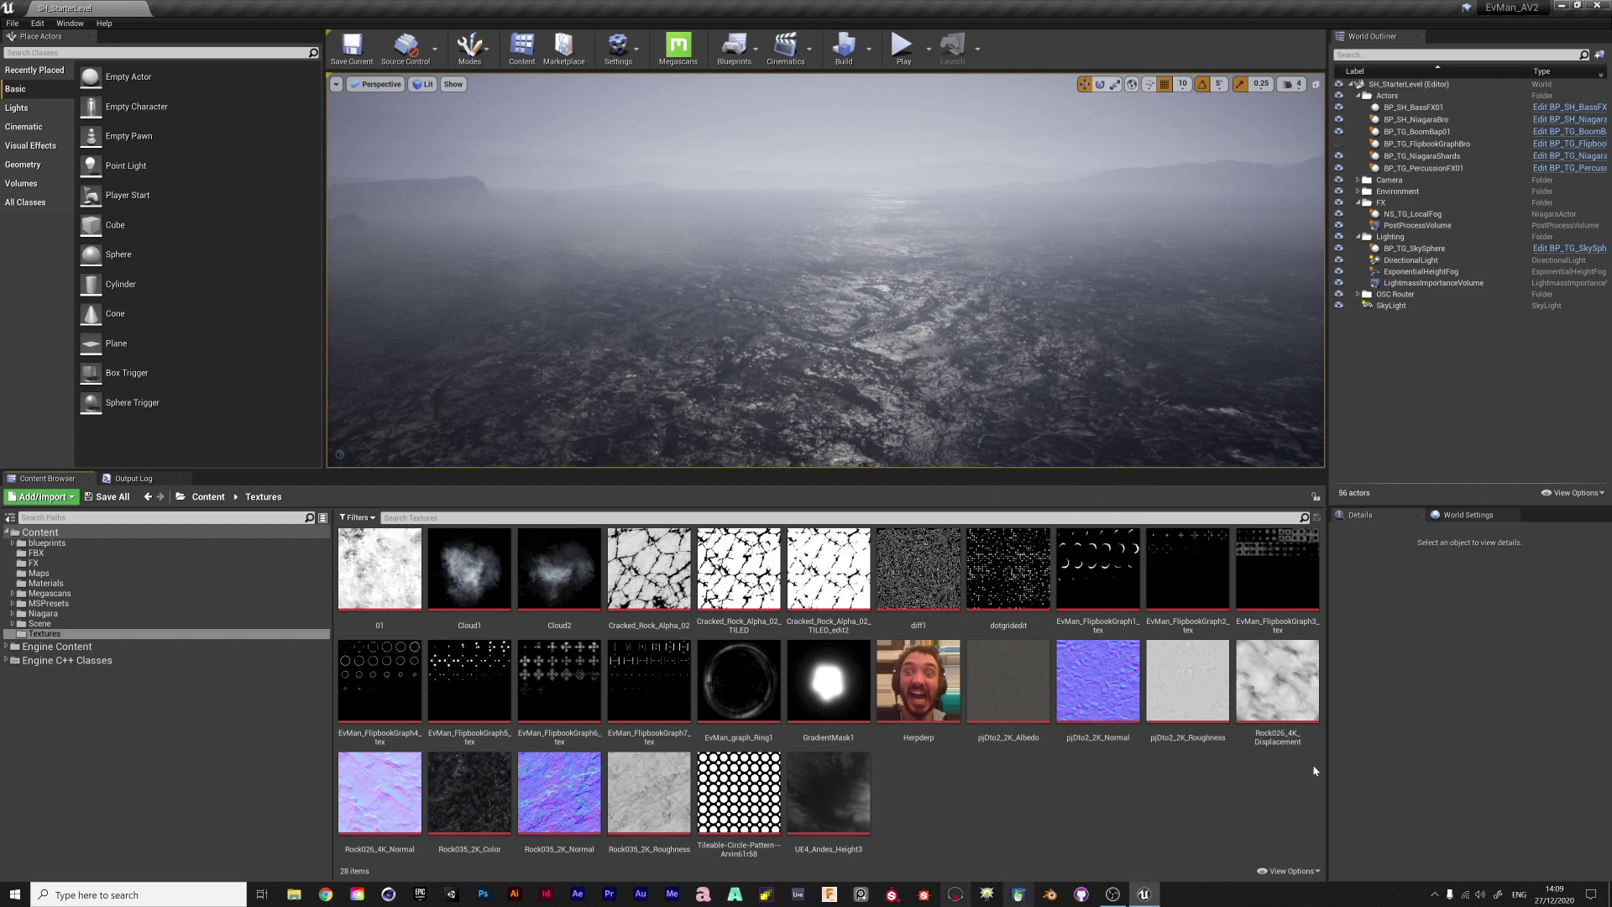
pyautogui.rightClick(978, 793)
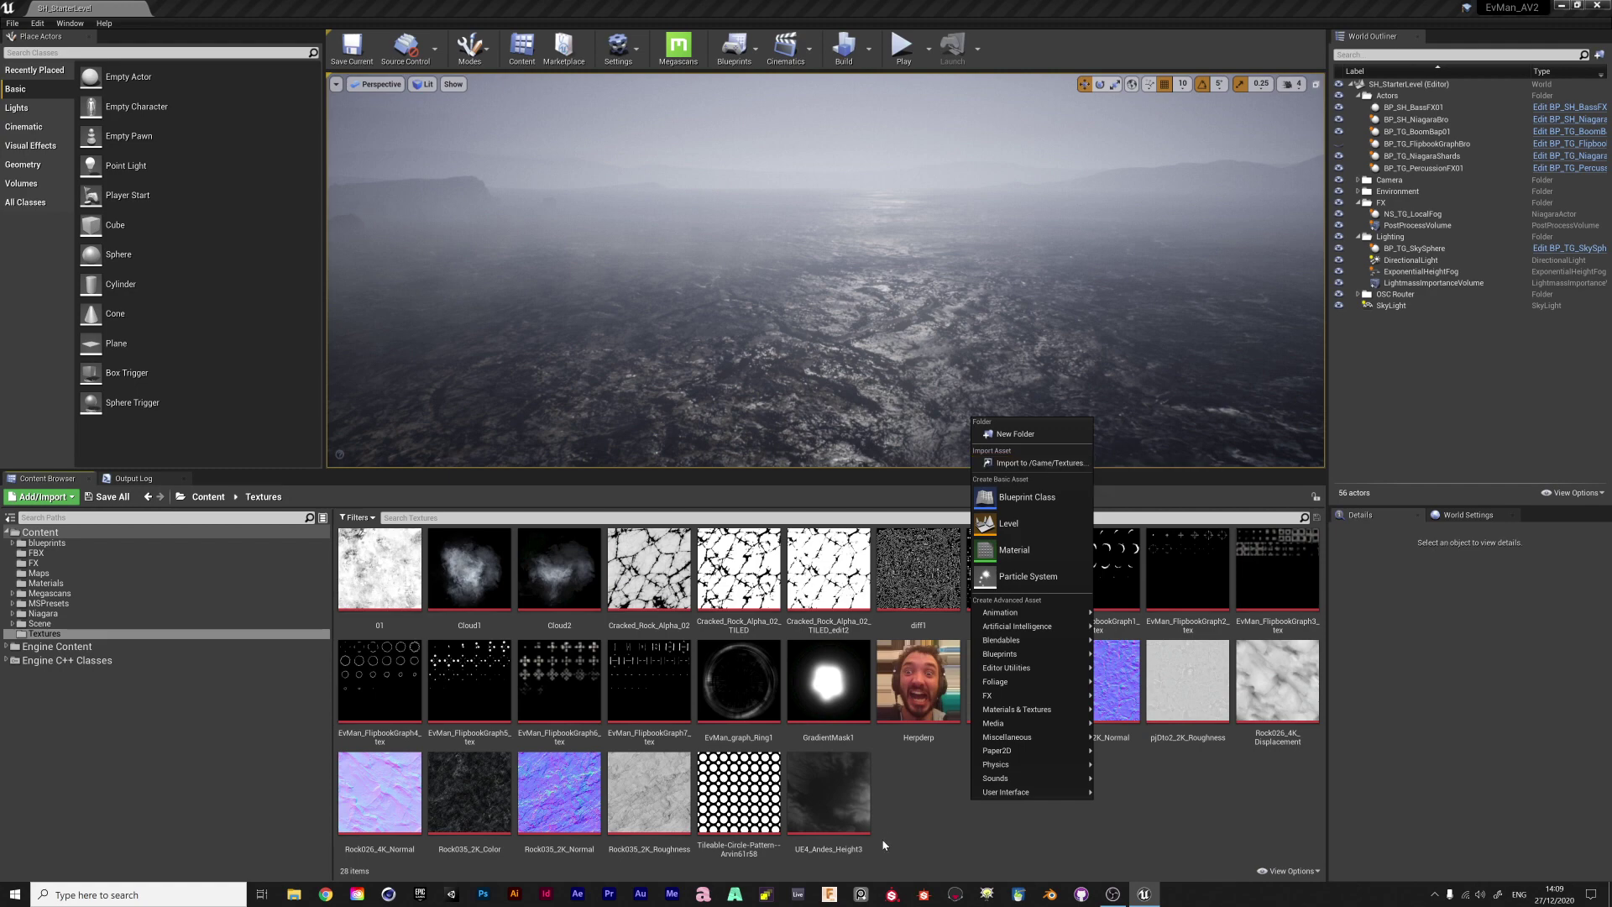
pyautogui.click(921, 838)
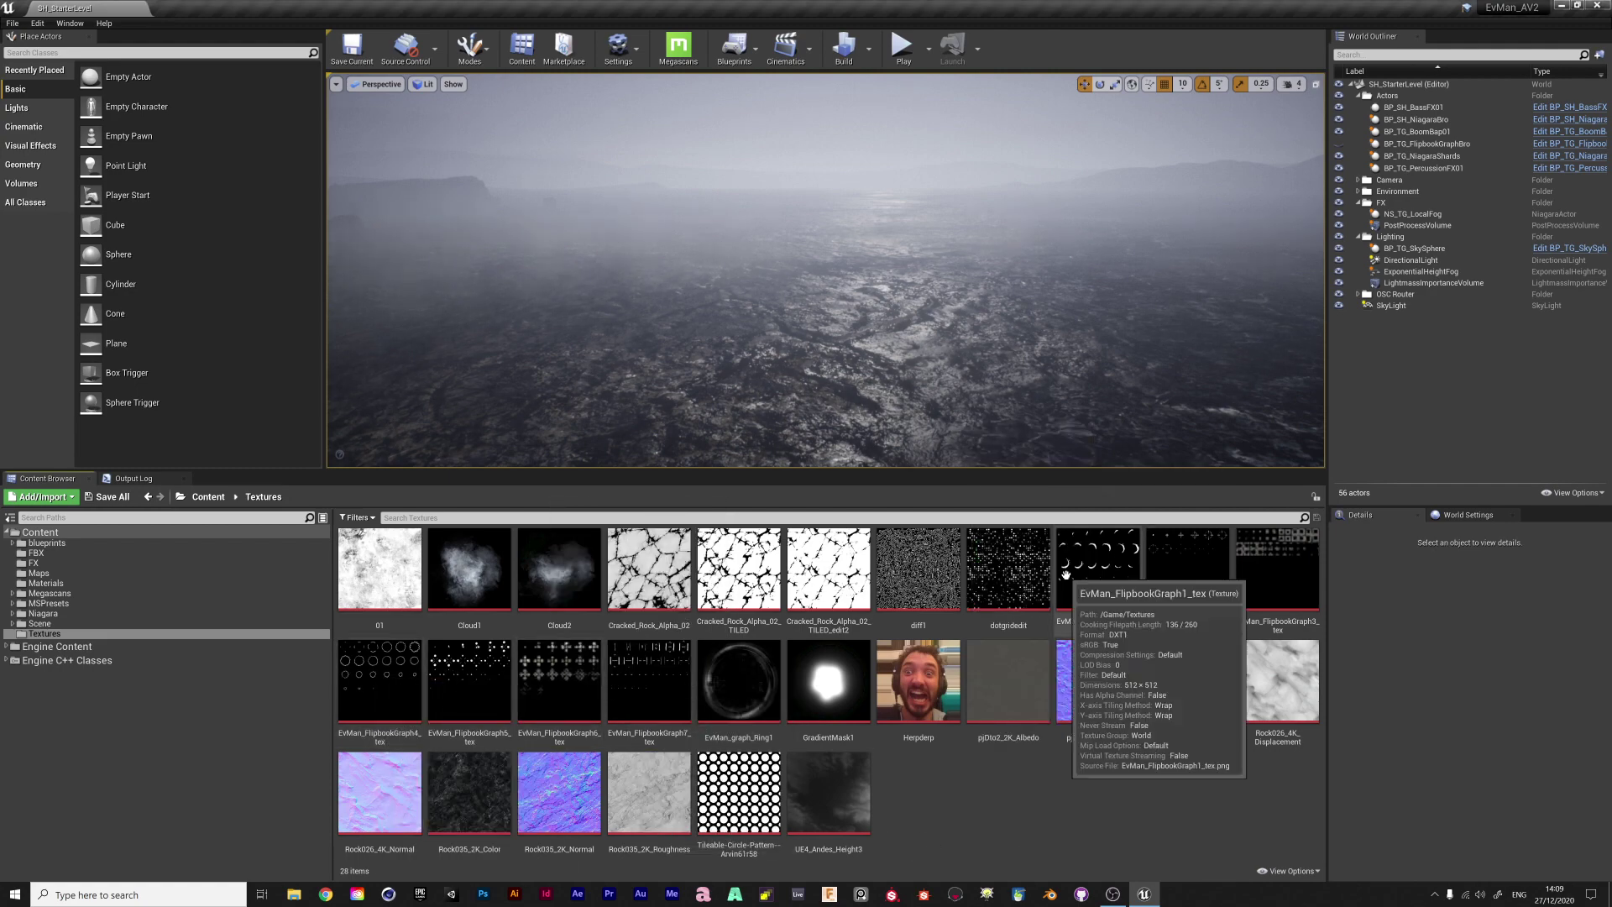
# View the EvMan_FlipbookGraph1_tex texture and open the MAT_ParticleEvmanFlipbookGraph01 material from the Niagara Flipbooks folder
pyautogui.doubleClick(1105, 592)
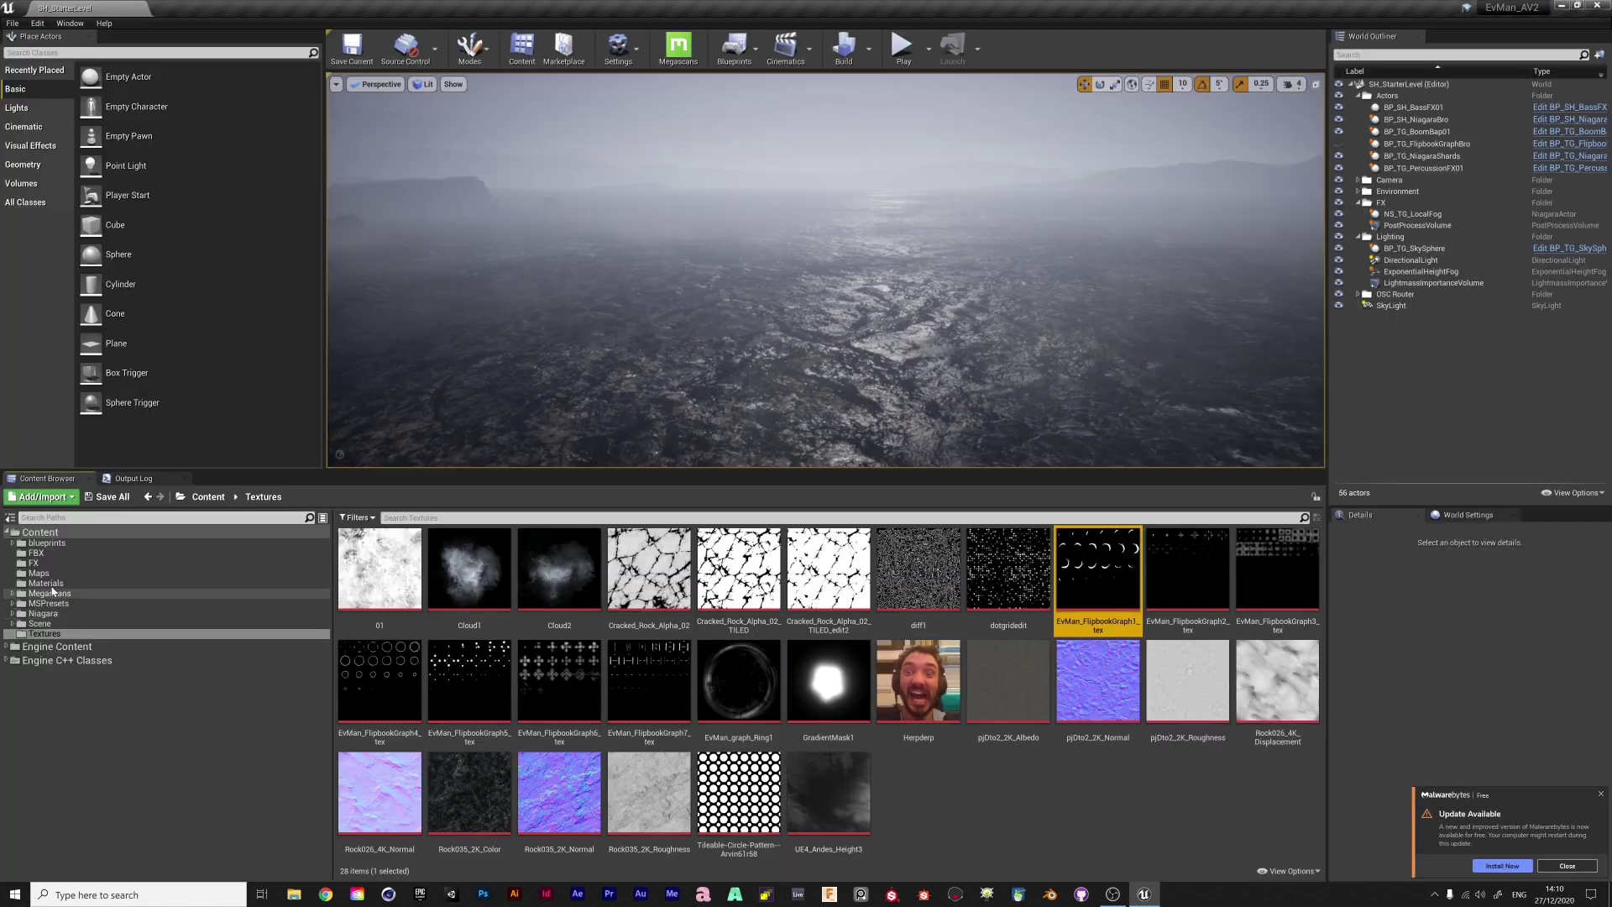
pyautogui.click(47, 583)
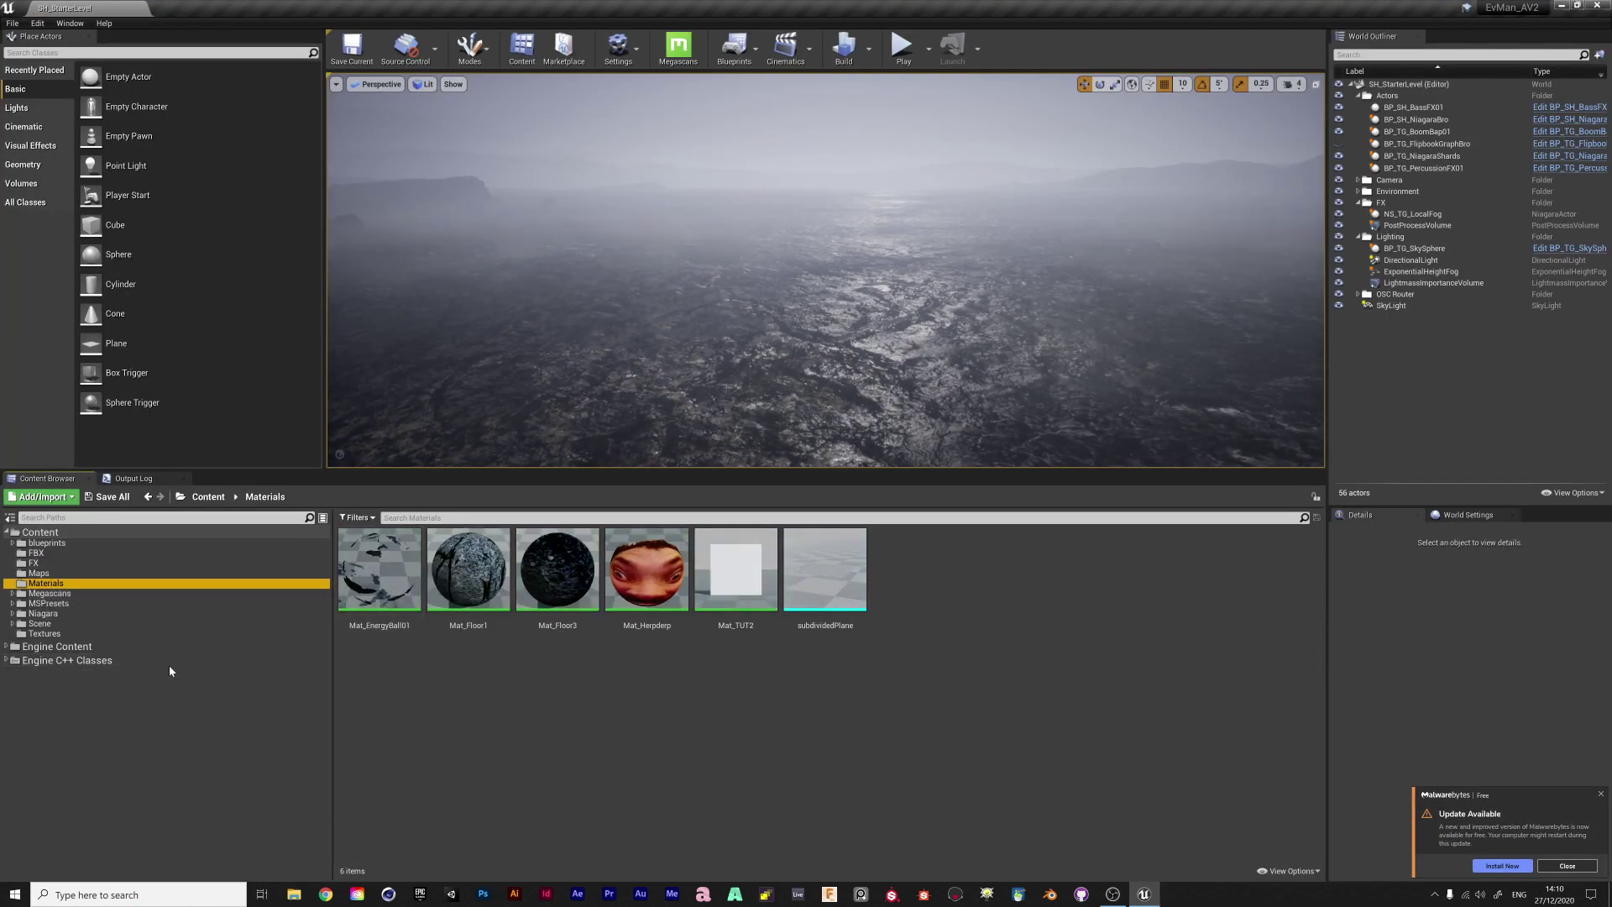
pyautogui.click(34, 563)
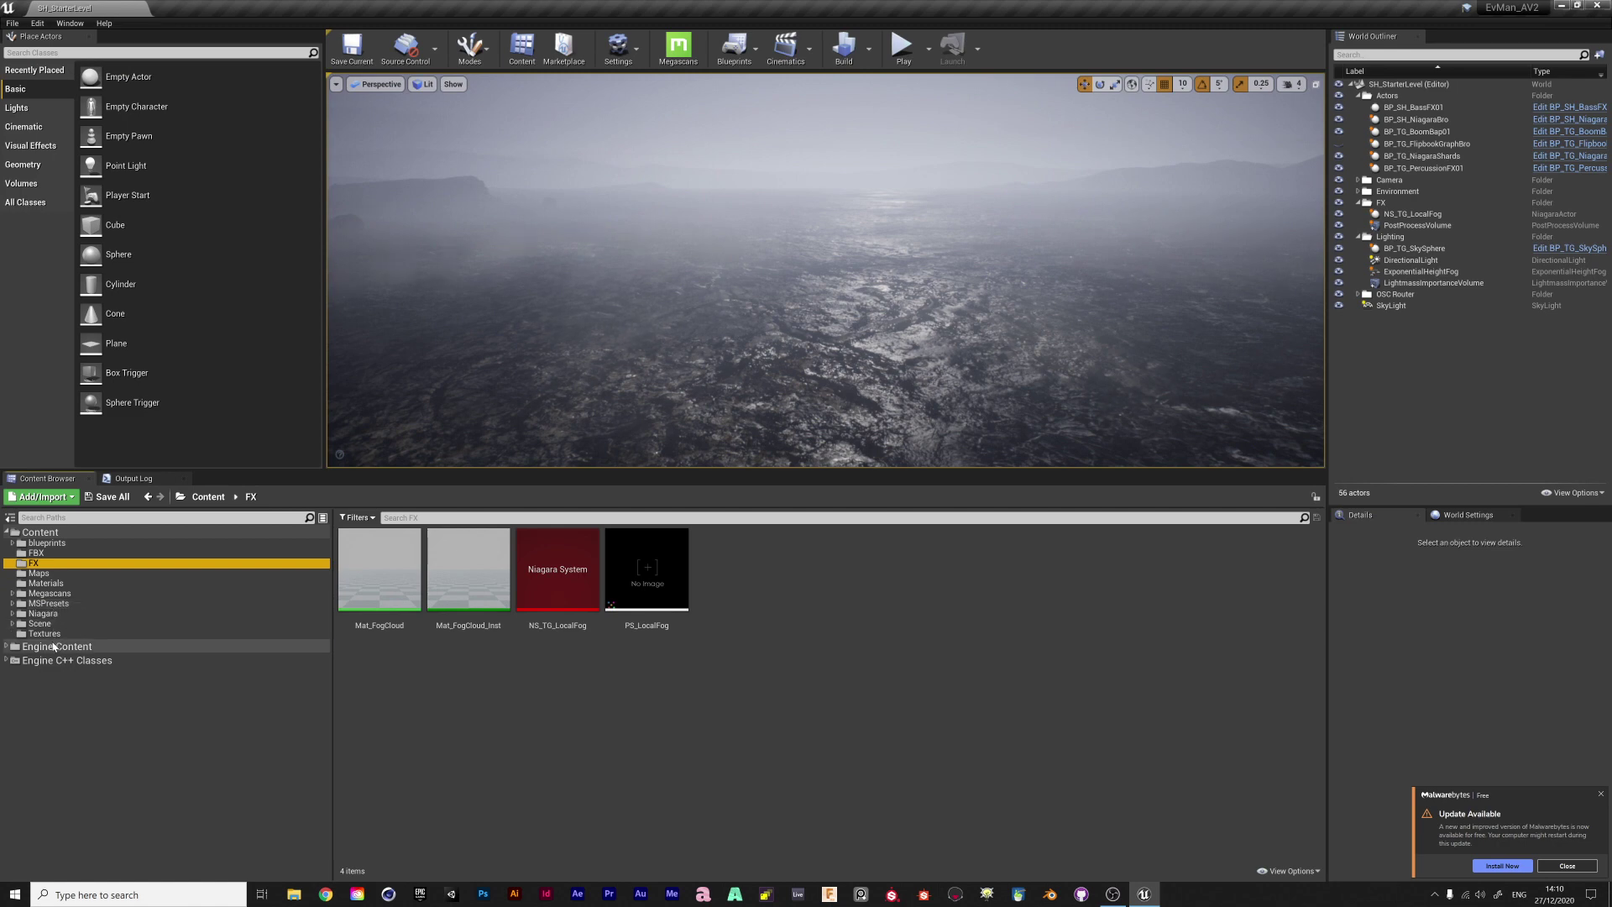
pyautogui.click(43, 613)
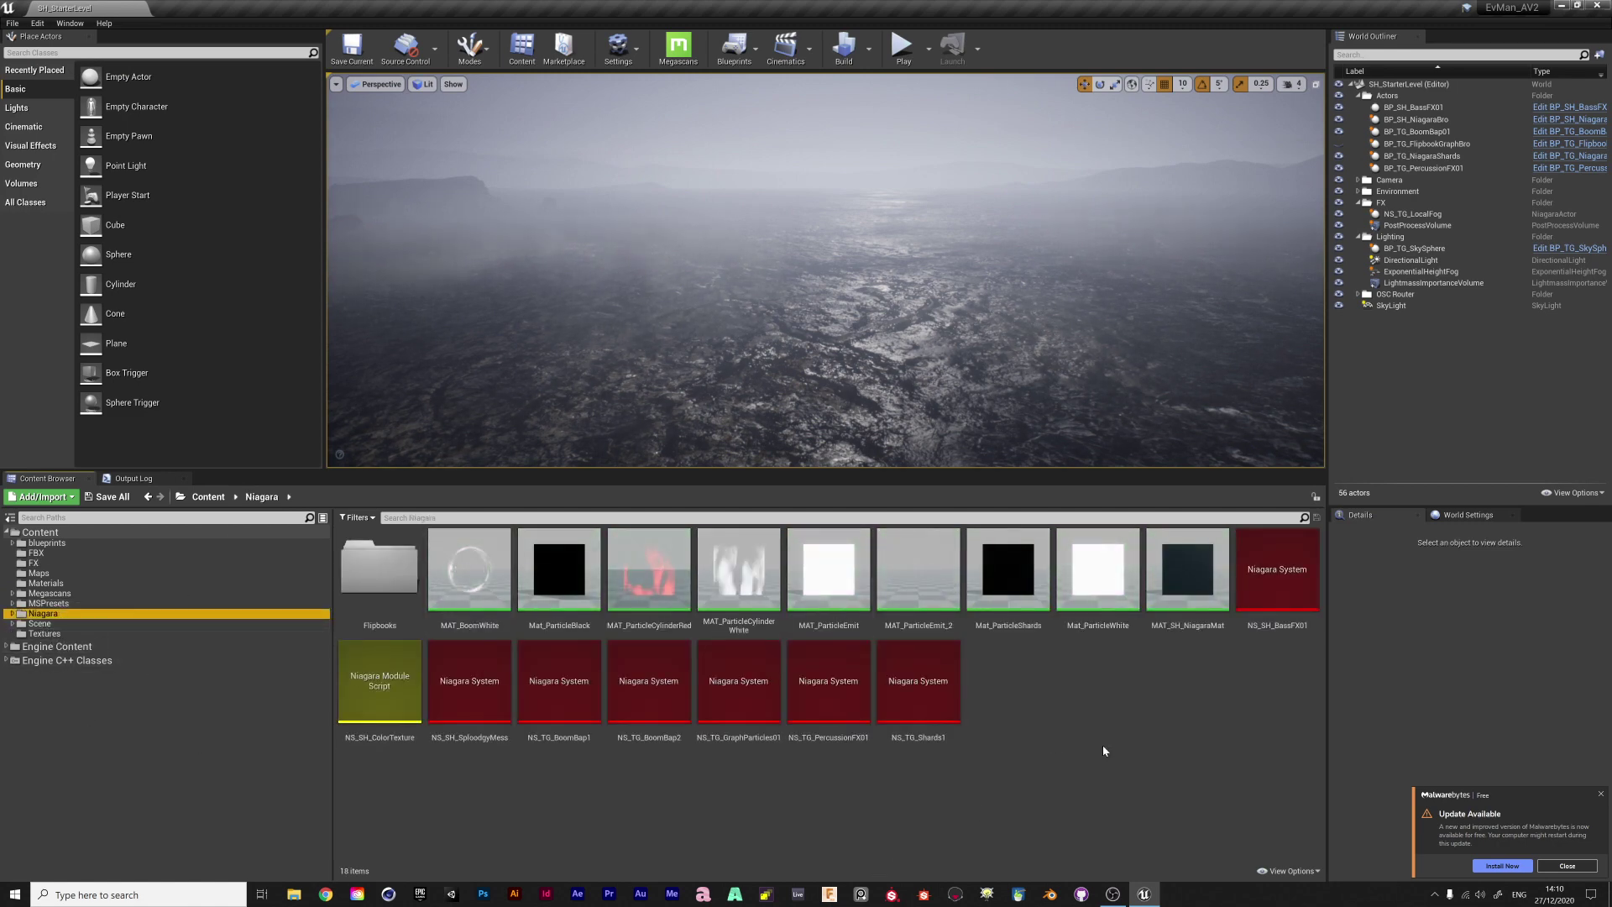
pyautogui.doubleClick(380, 567)
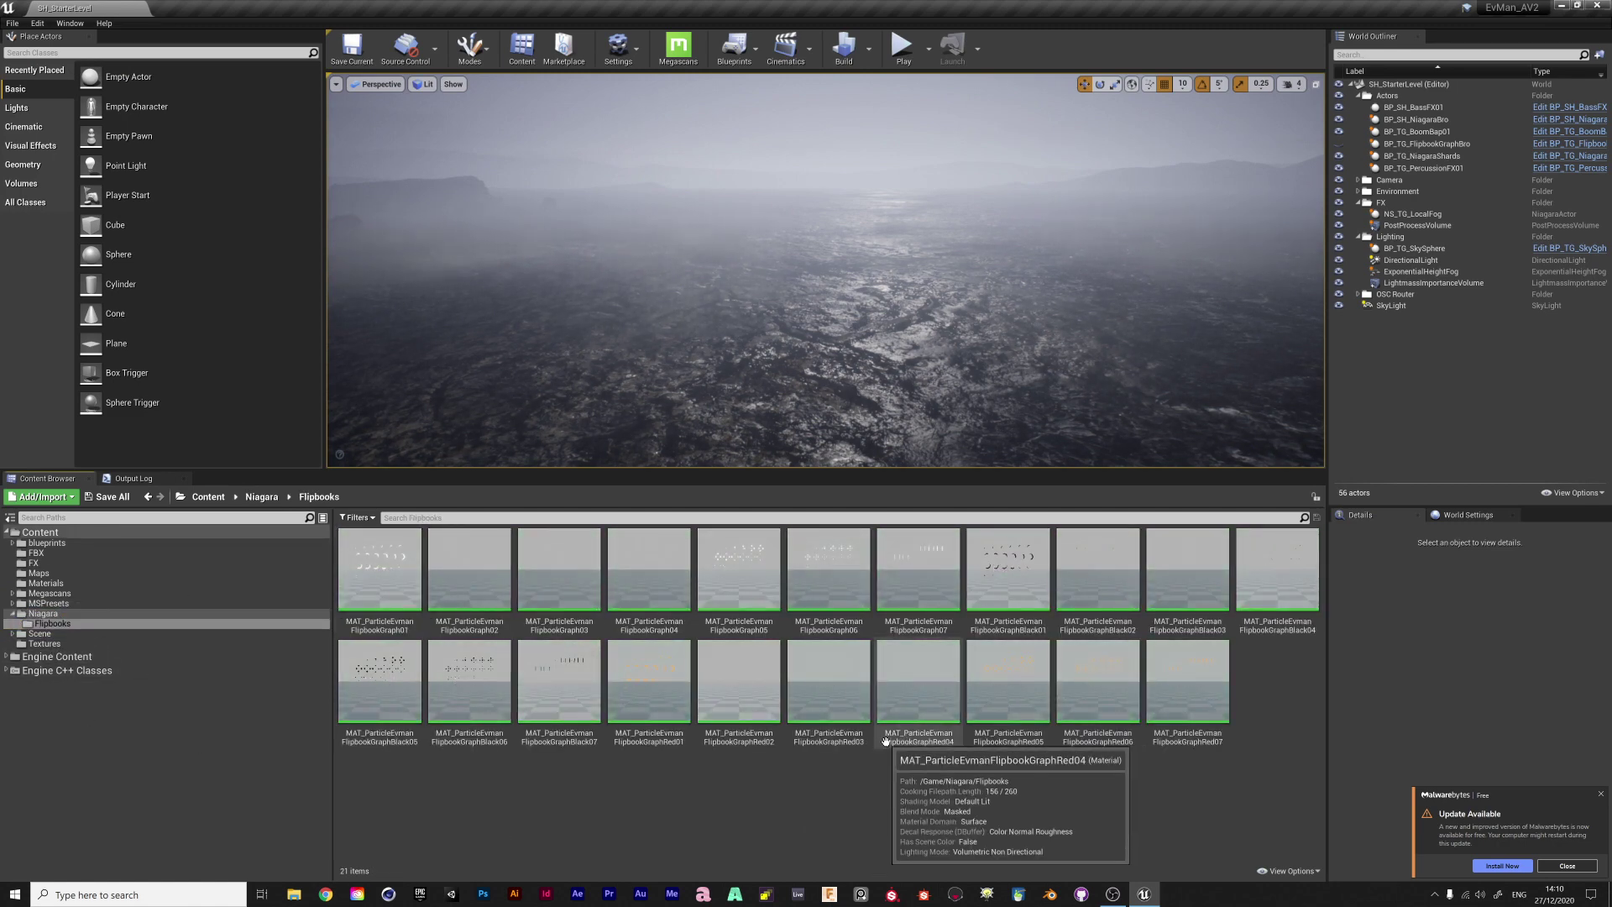
pyautogui.doubleClick(379, 569)
pyautogui.moveTo(953, 277)
pyautogui.mouseDown()
pyautogui.moveTo(966, 267)
pyautogui.moveTo(964, 287)
pyautogui.mouseUp()
pyautogui.moveTo(653, 291); pyautogui.dragTo(741, 261, button='right')
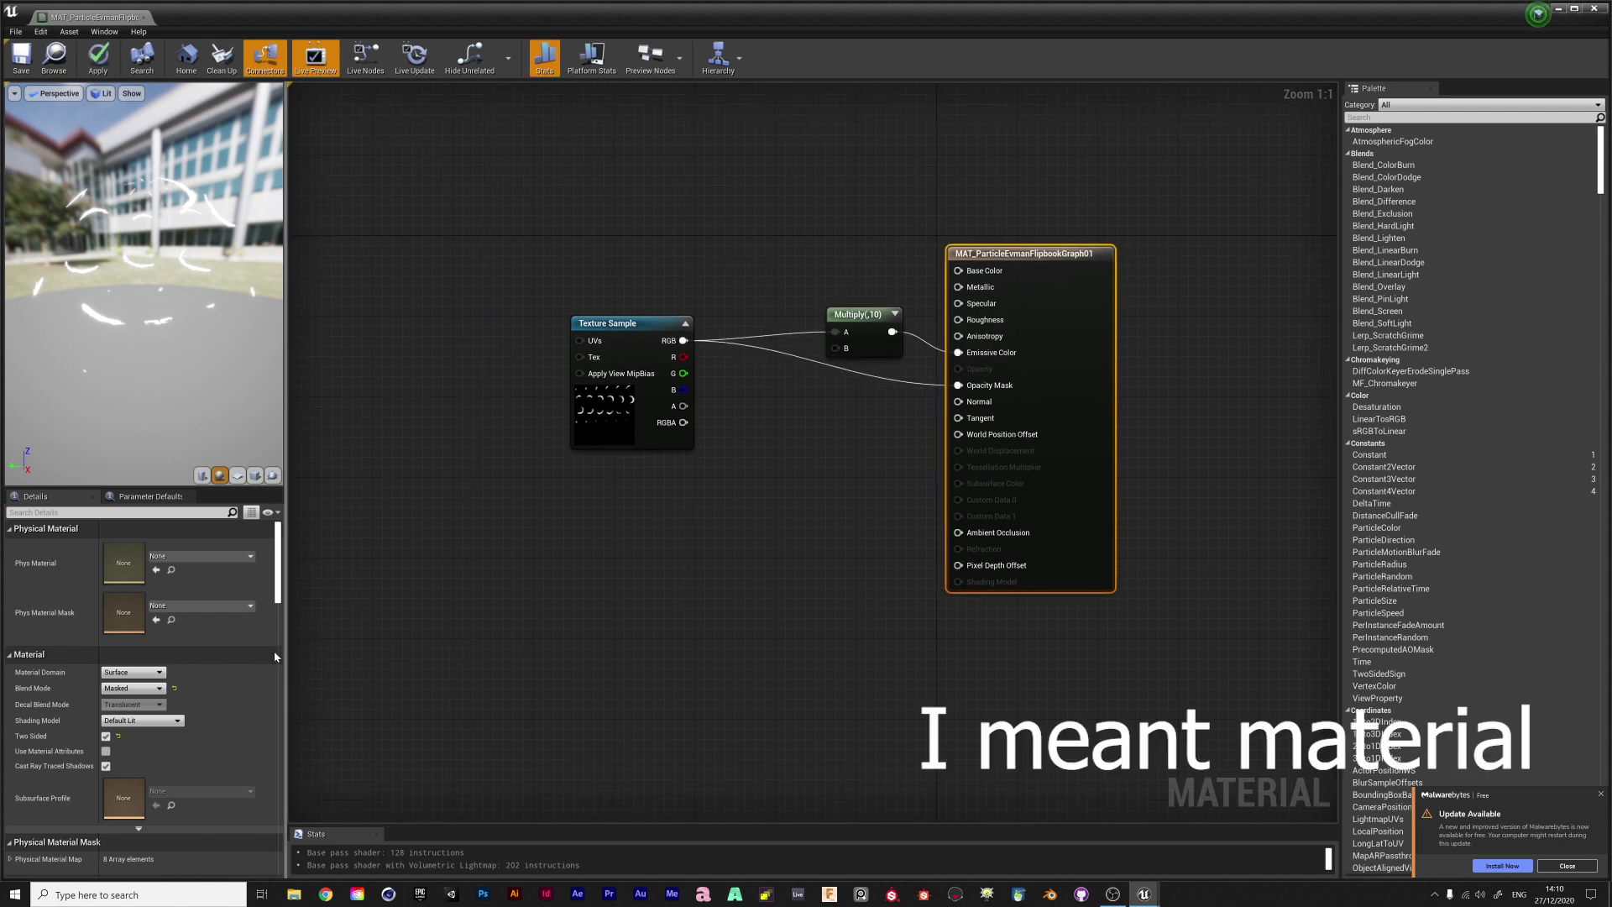
# Examine the material's blend mode, Texture Sample and Multiply nodes, preview it on a plane, and close it
pyautogui.click(136, 688)
pyautogui.click(137, 708)
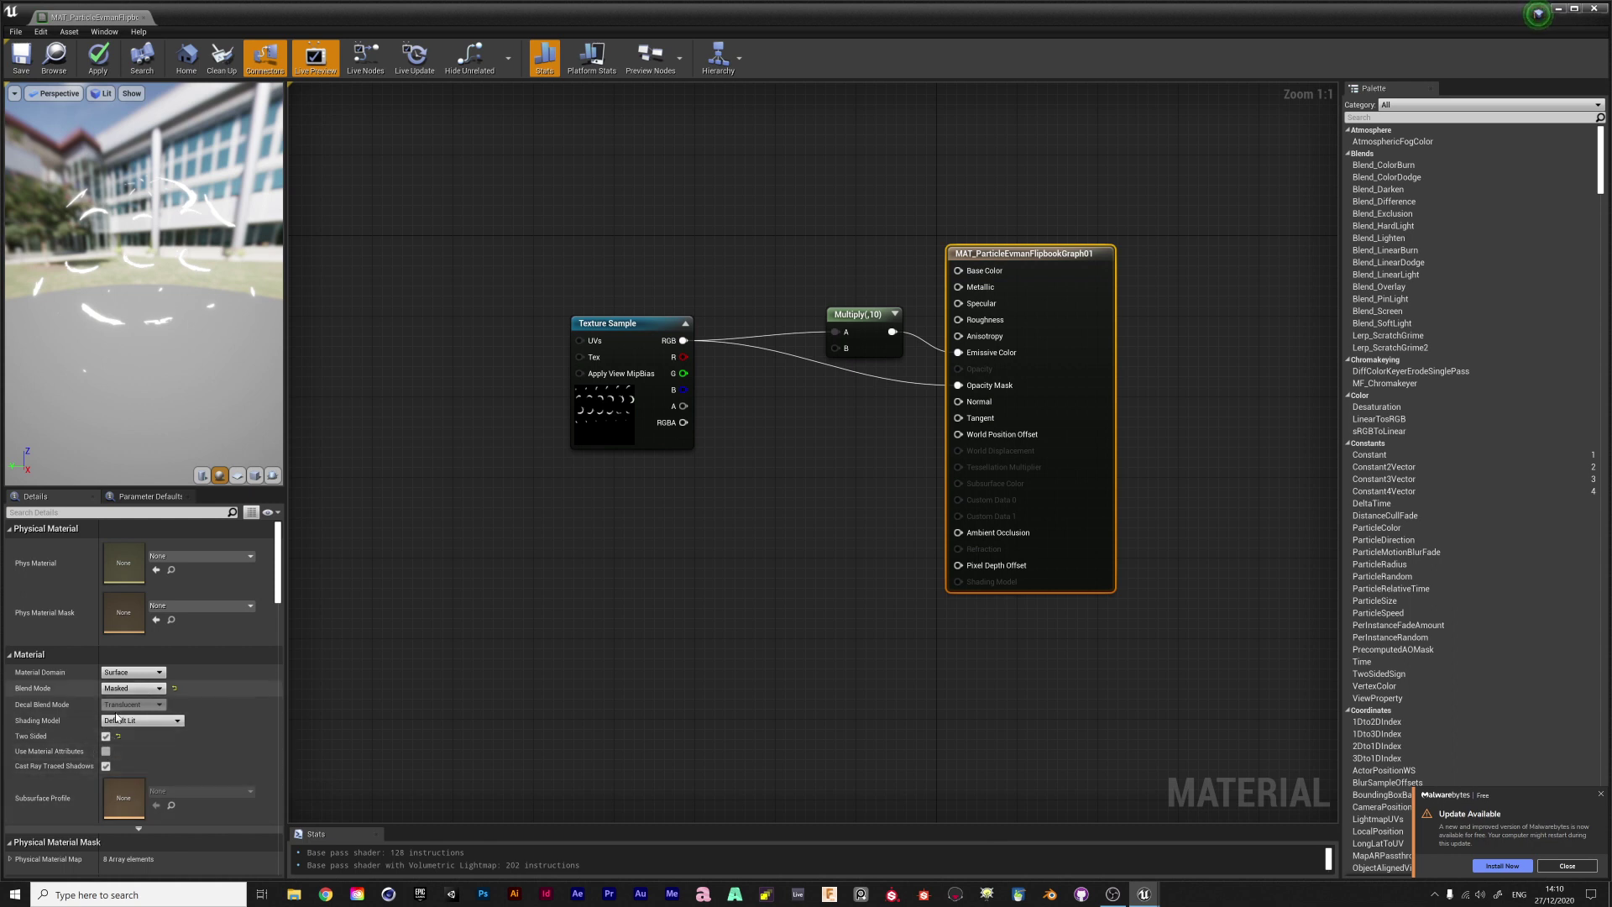
pyautogui.moveTo(679, 328); pyautogui.dragTo(626, 350)
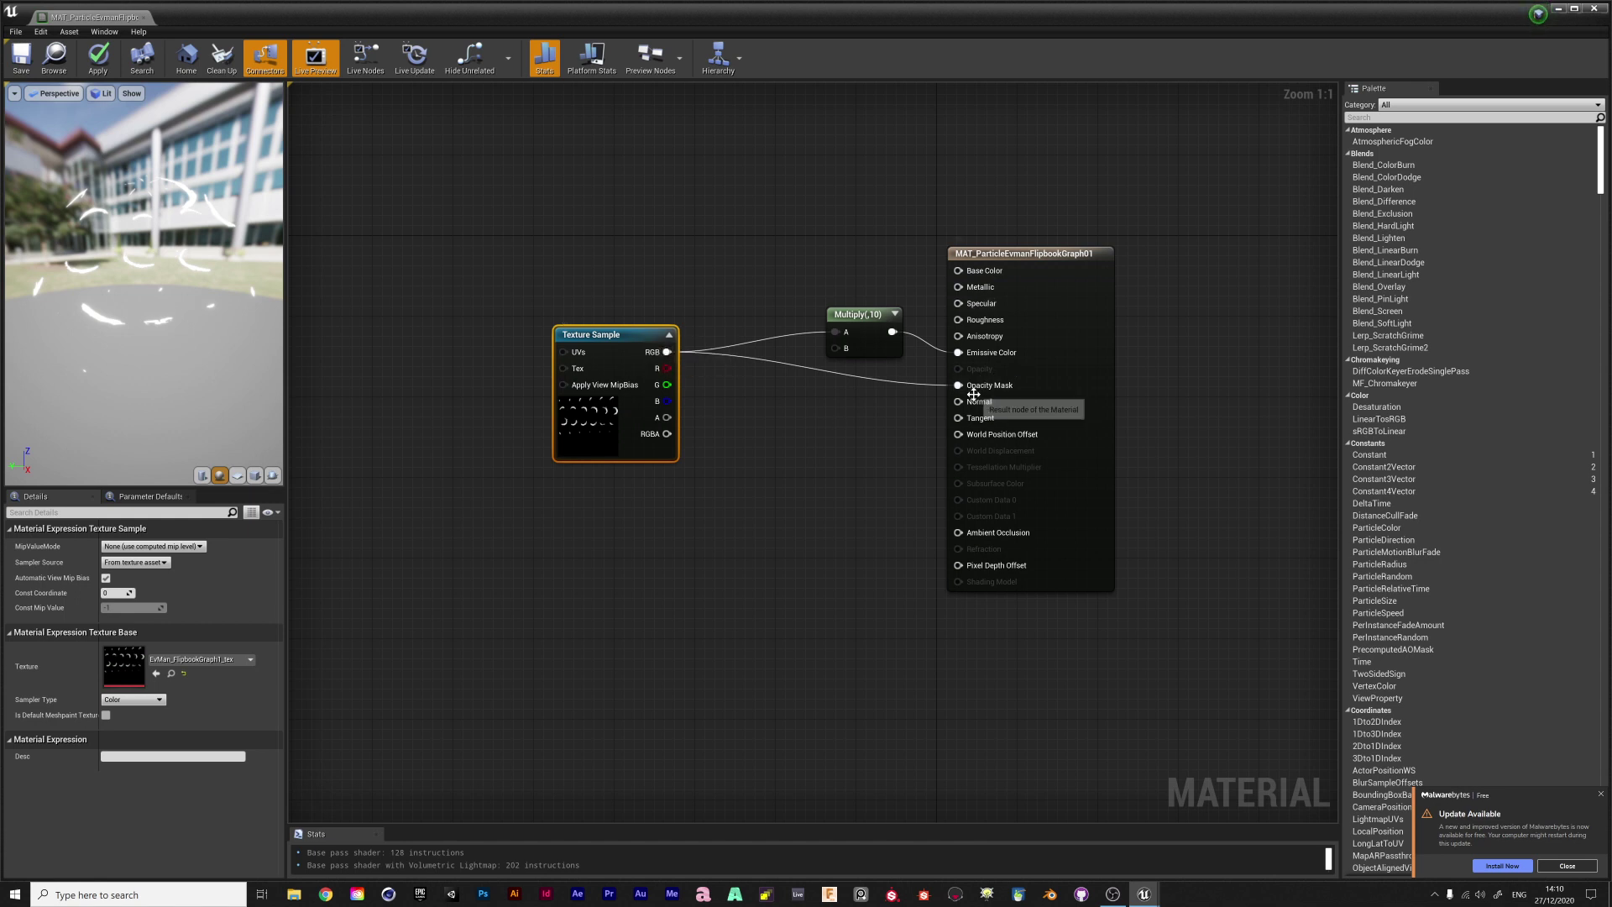
pyautogui.click(238, 476)
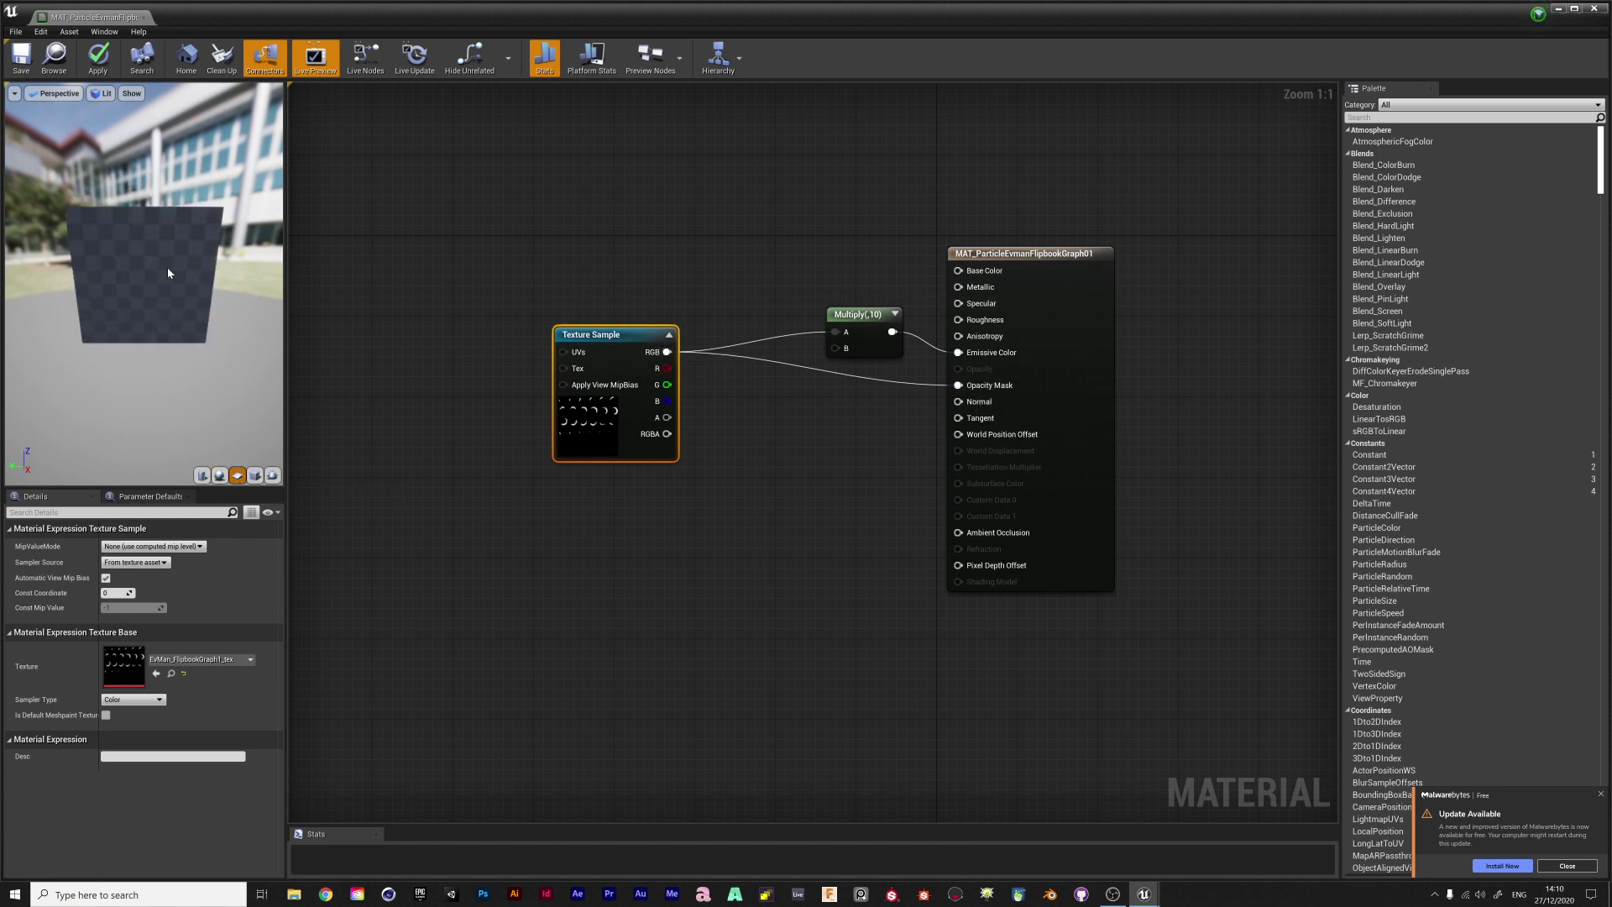
pyautogui.moveTo(857, 314); pyautogui.dragTo(834, 314)
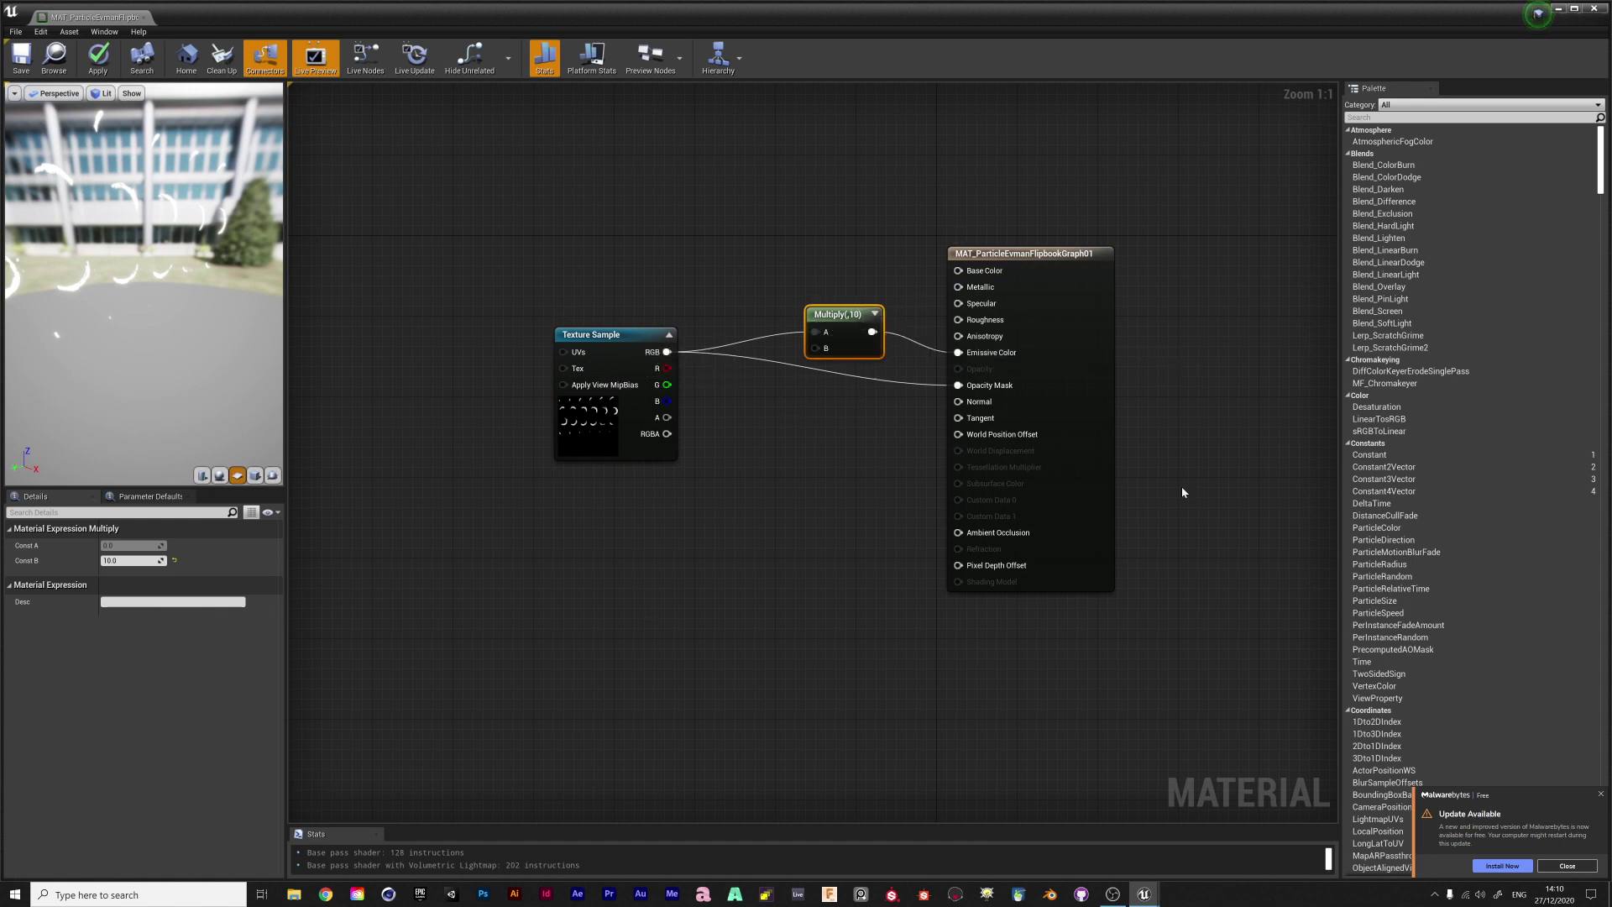
pyautogui.click(1605, 10)
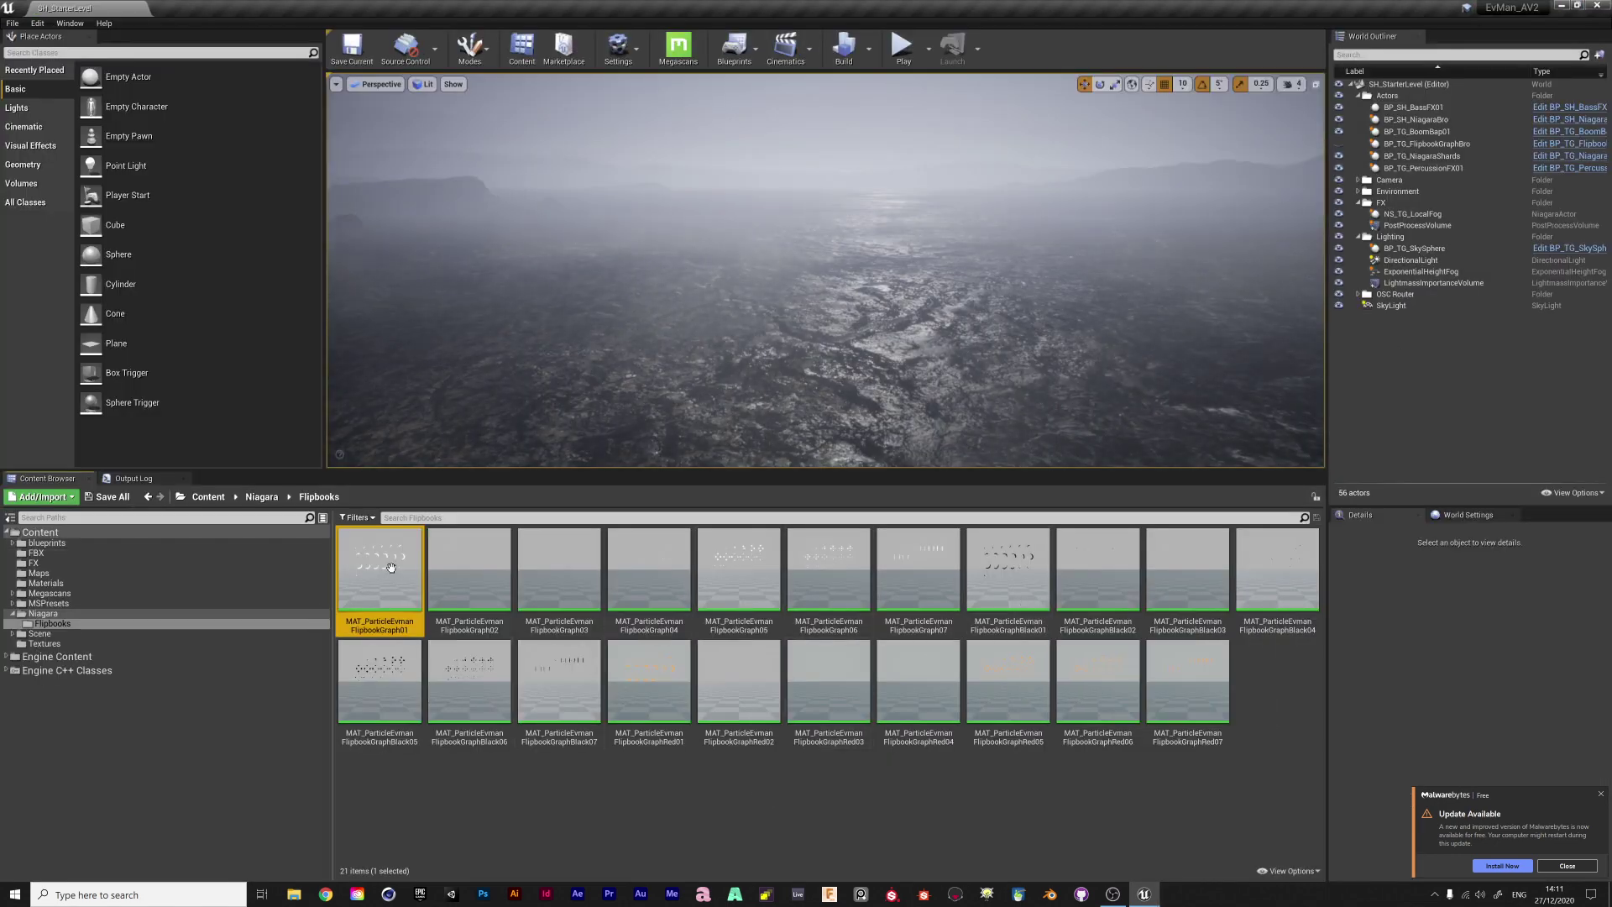
# Open MAT_ParticleEvmanFlipbookGraphBlack01 and examine its material settings and the constants feeding Specular and Roughness
pyautogui.doubleClick(1008, 571)
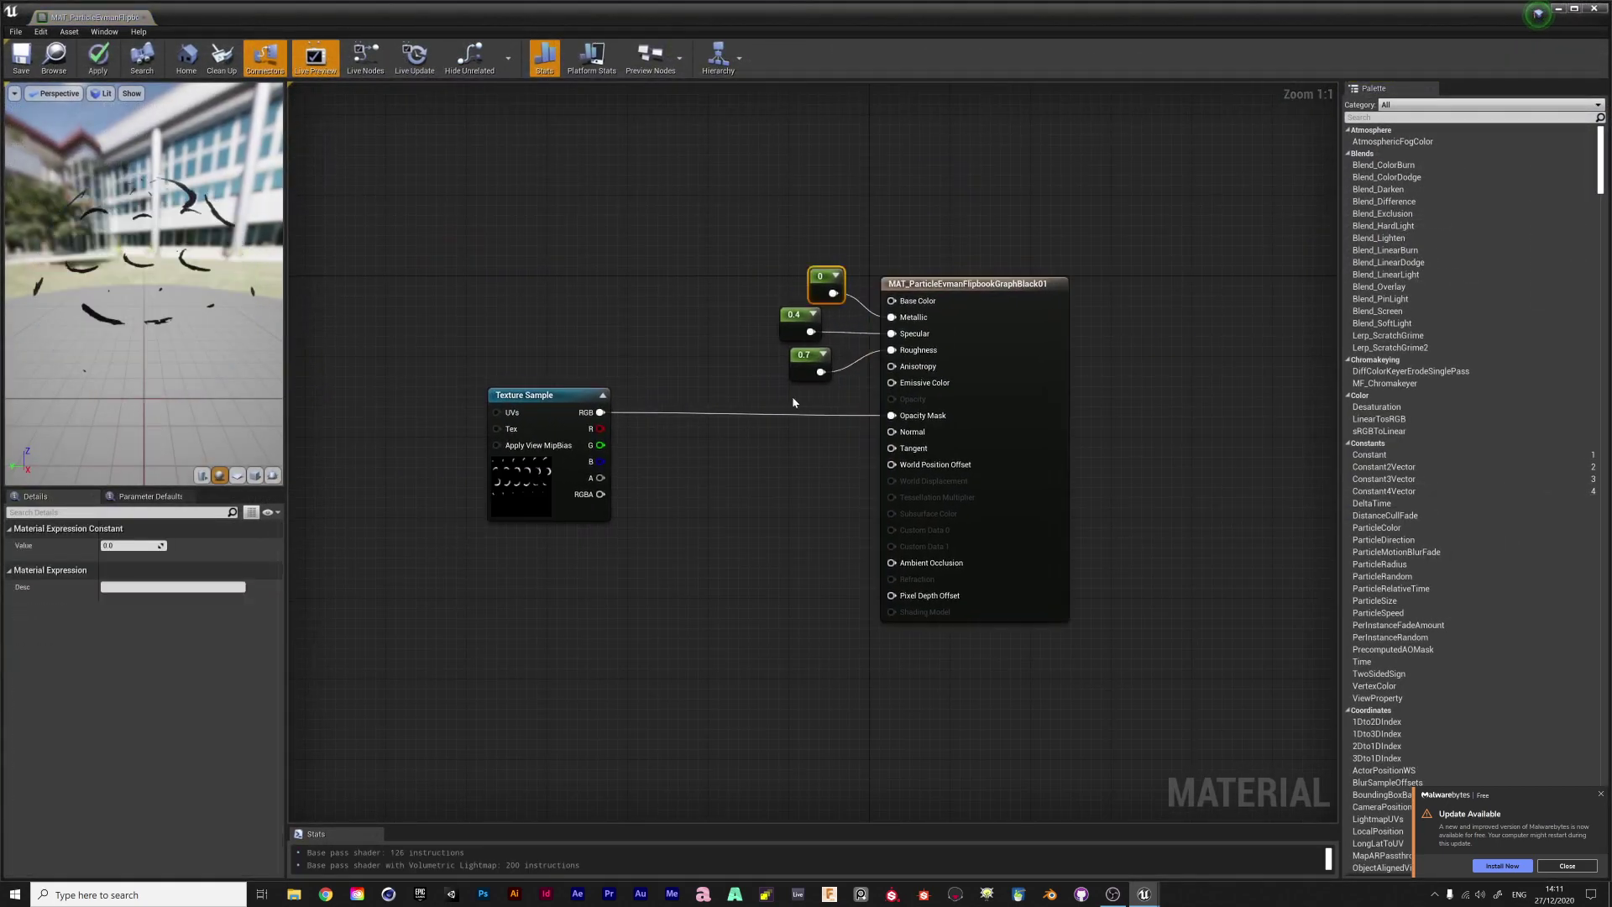
pyautogui.click(923, 331)
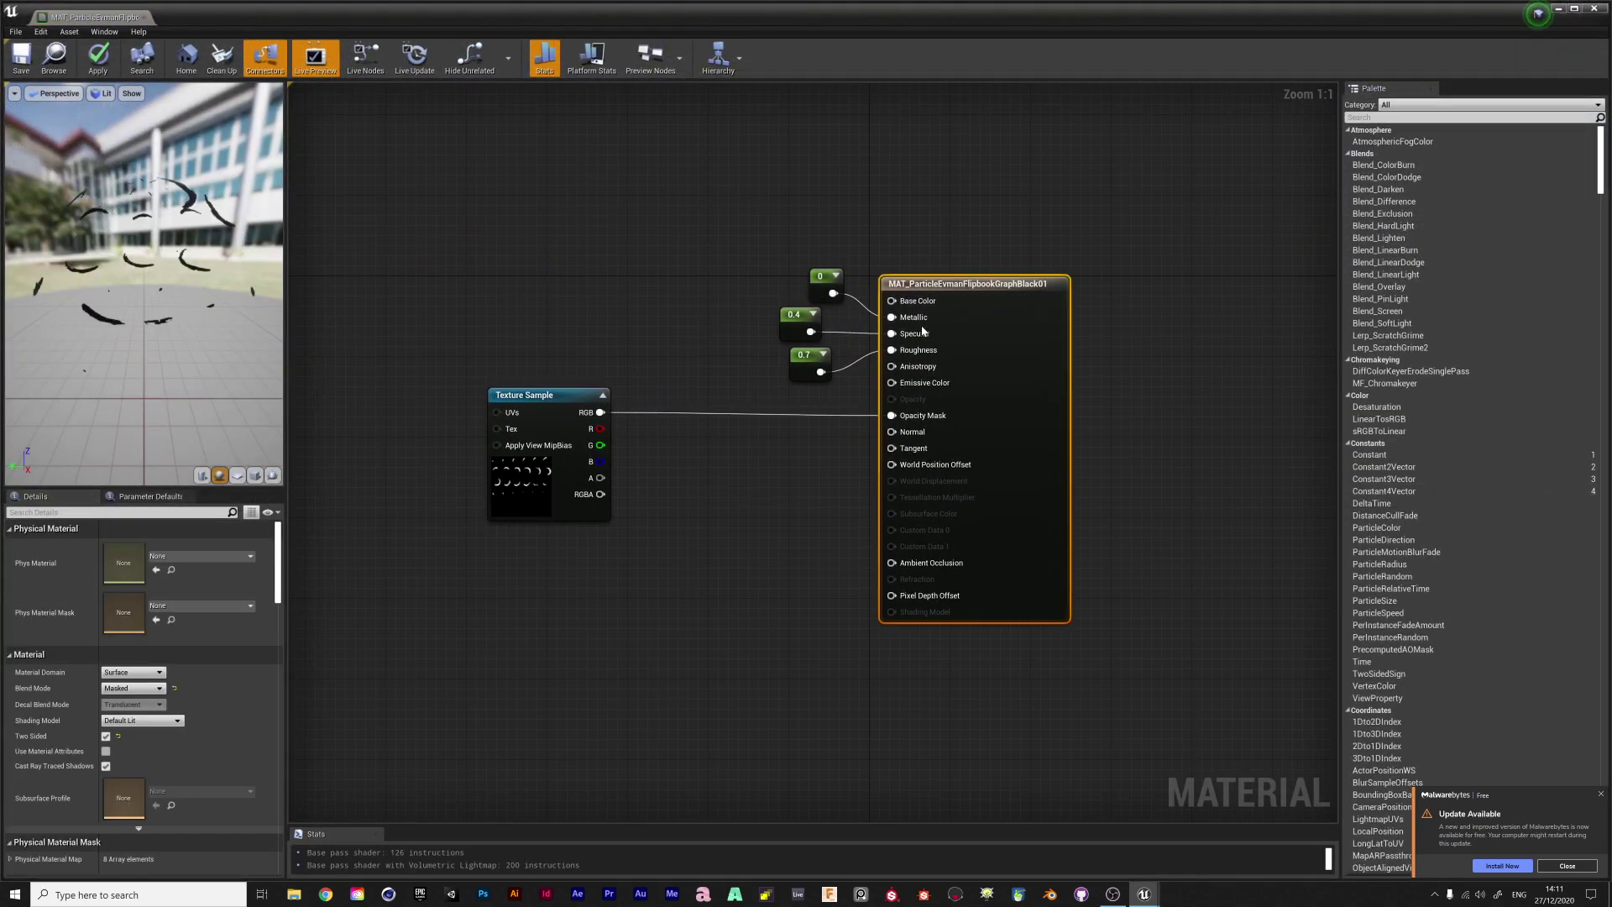
pyautogui.click(796, 321)
pyautogui.click(804, 354)
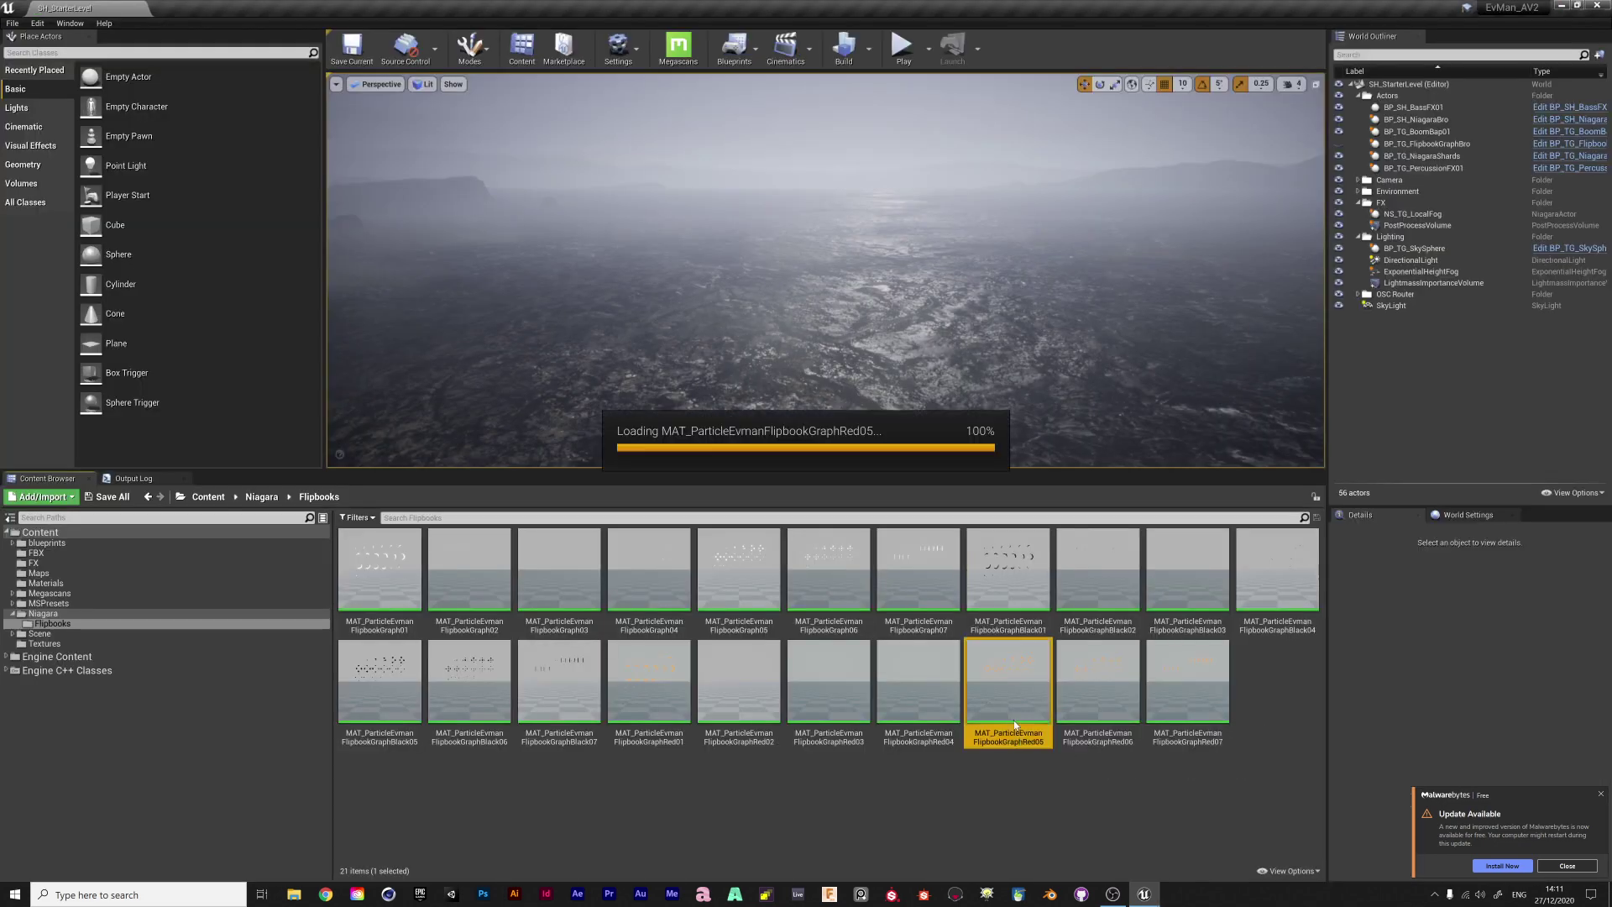
# Open MAT_ParticleEvmanFlipbookGraphRed05, examine its emissive color constant and Texture Sample, and close it without applying changes
pyautogui.doubleClick(983, 714)
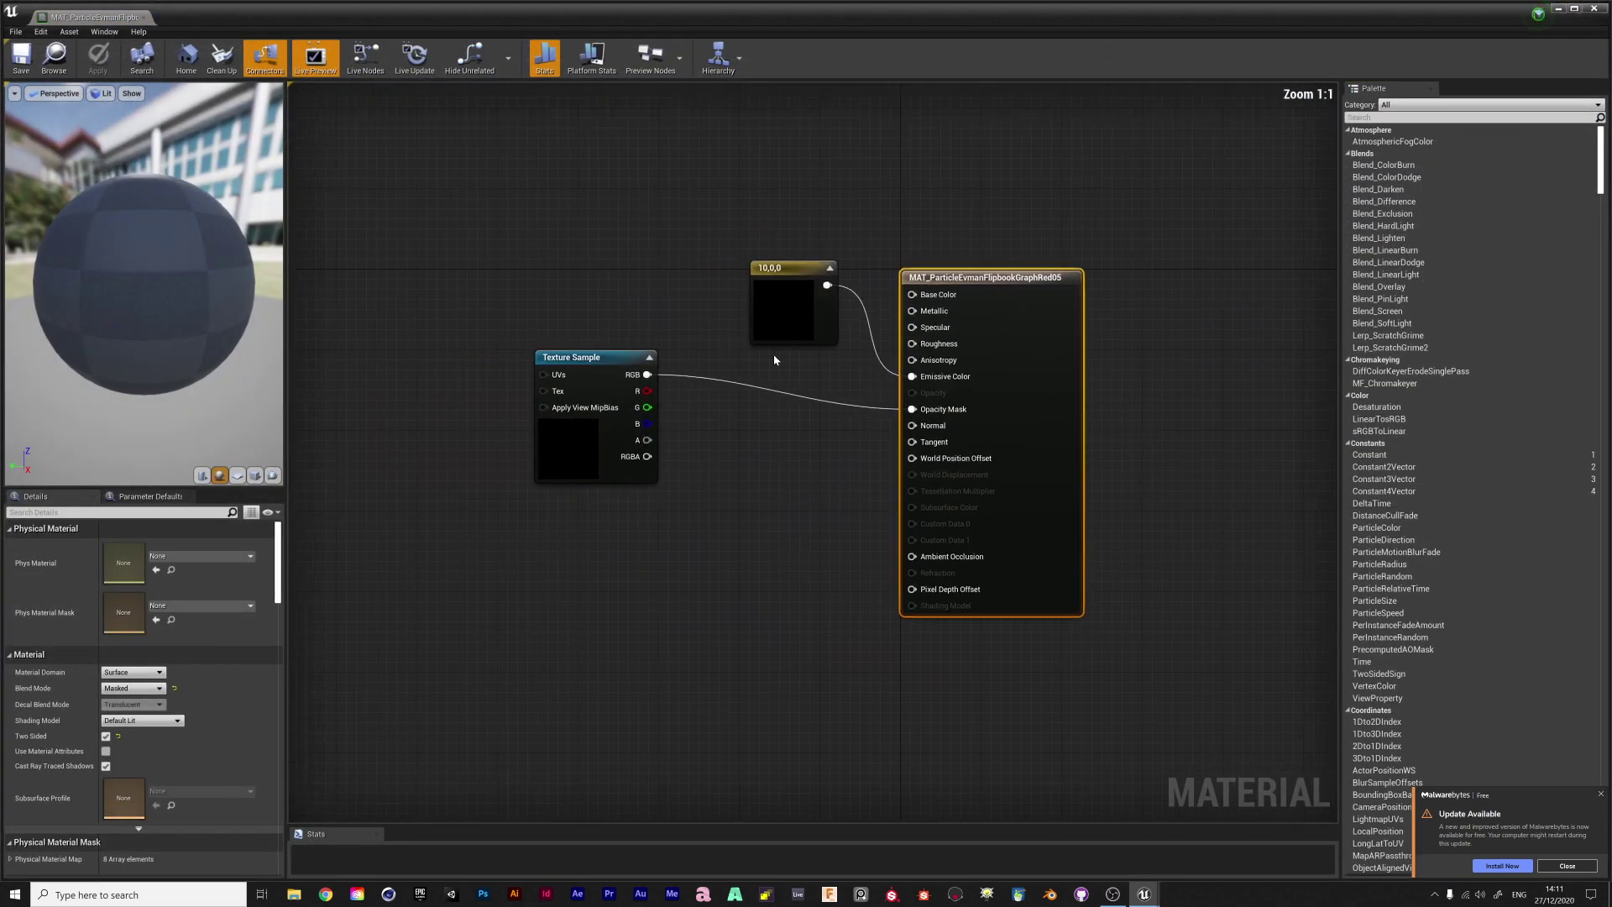
pyautogui.click(781, 269)
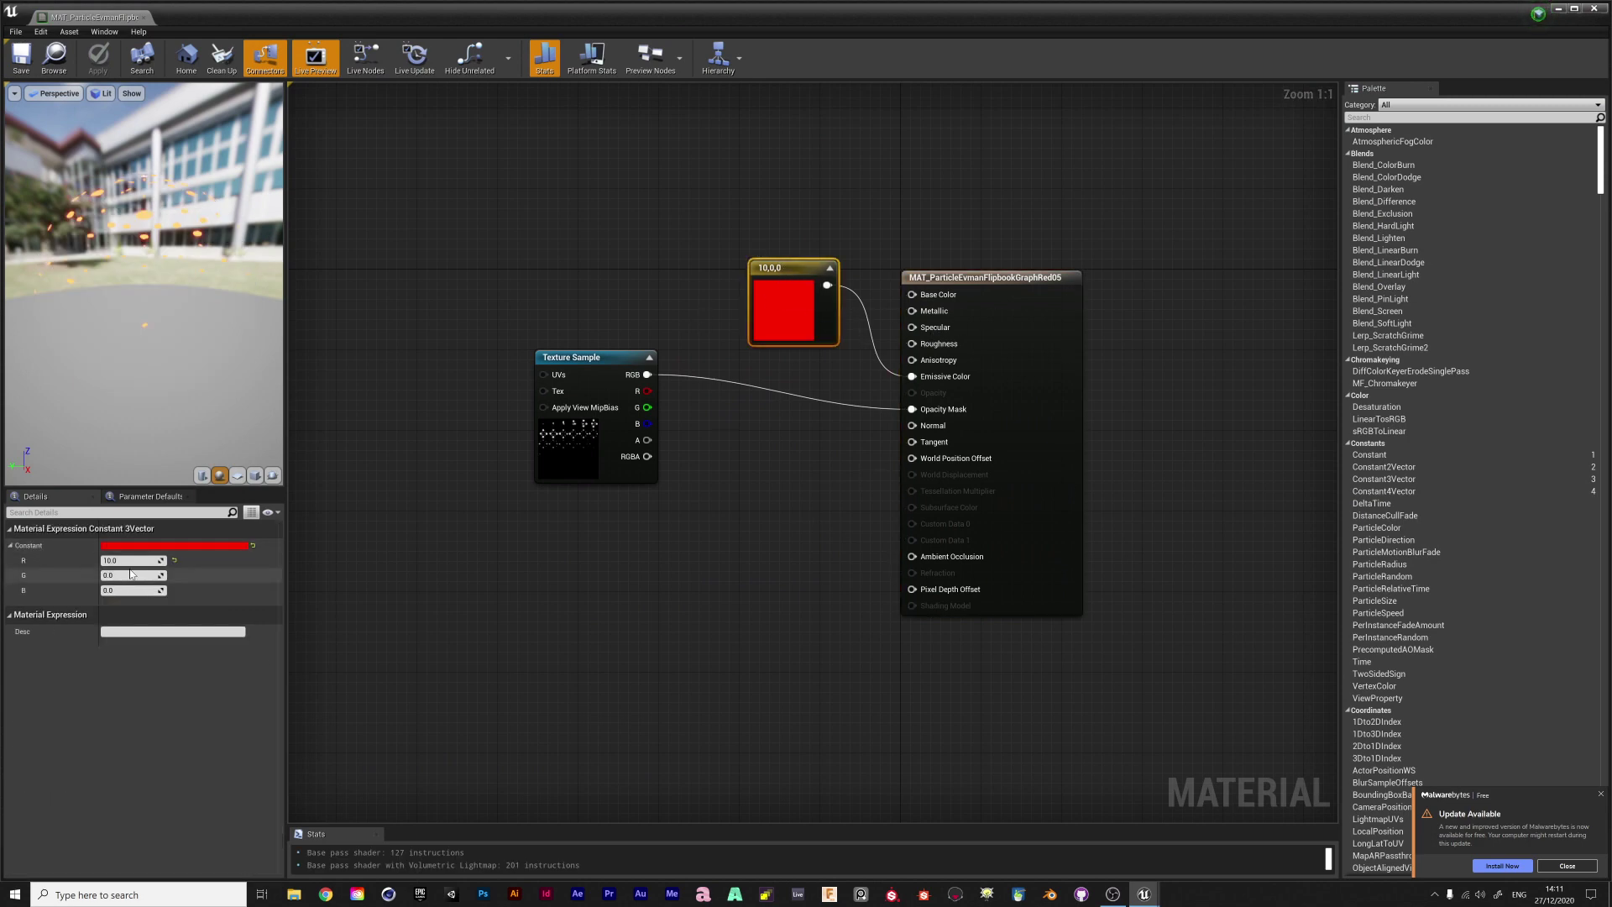
pyautogui.moveTo(777, 269); pyautogui.dragTo(766, 269)
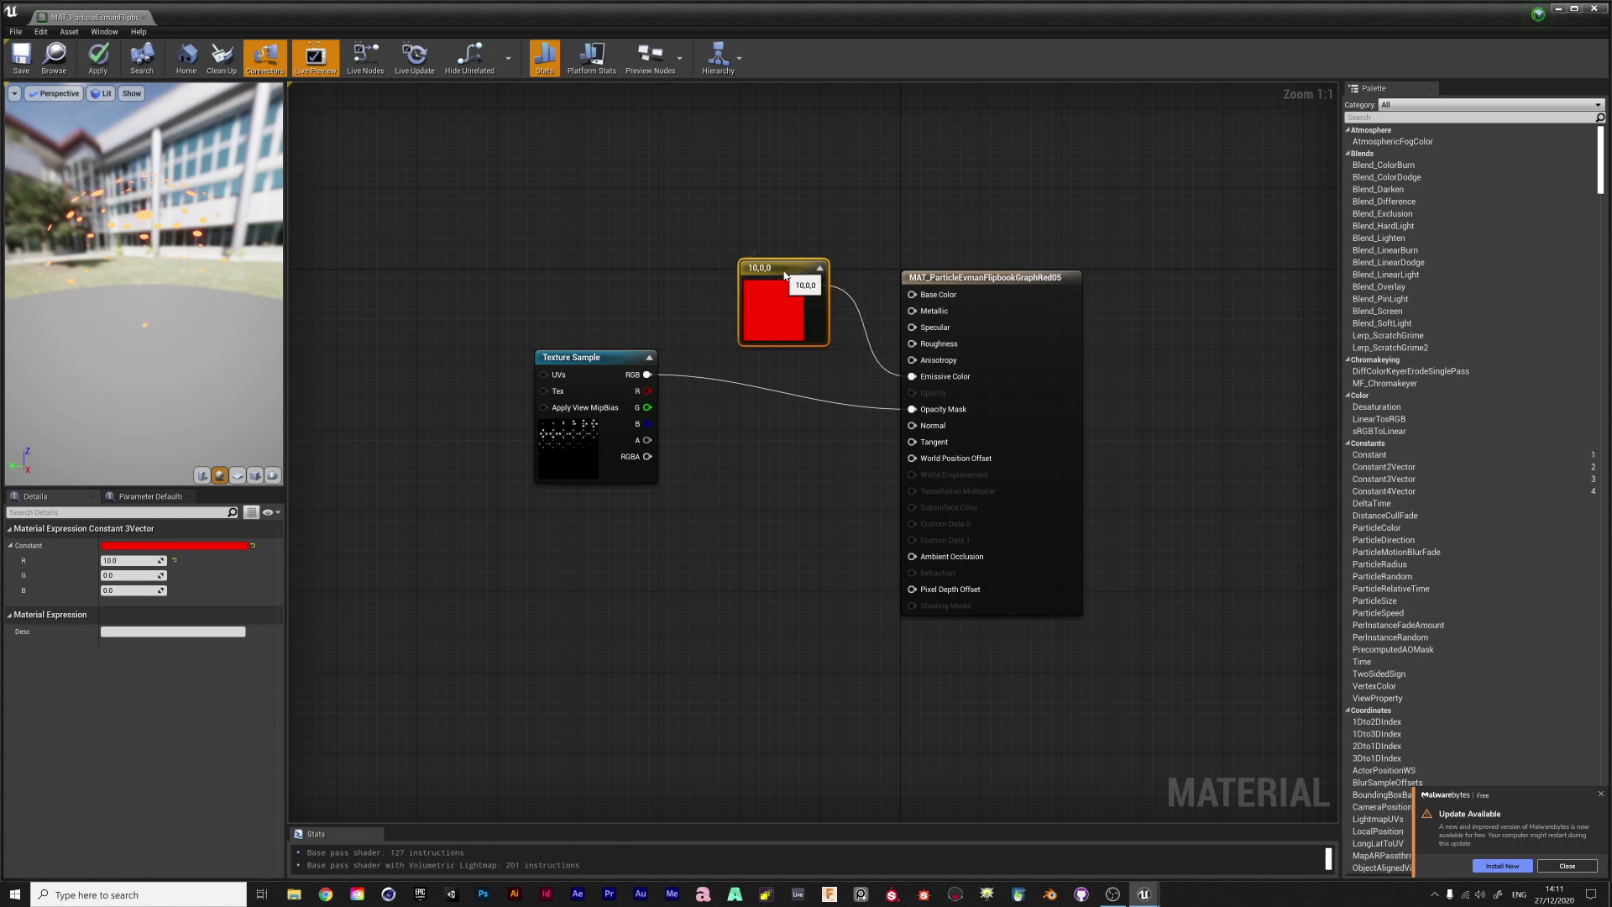
pyautogui.moveTo(907, 370); pyautogui.dragTo(912, 377)
pyautogui.moveTo(586, 361); pyautogui.dragTo(601, 383)
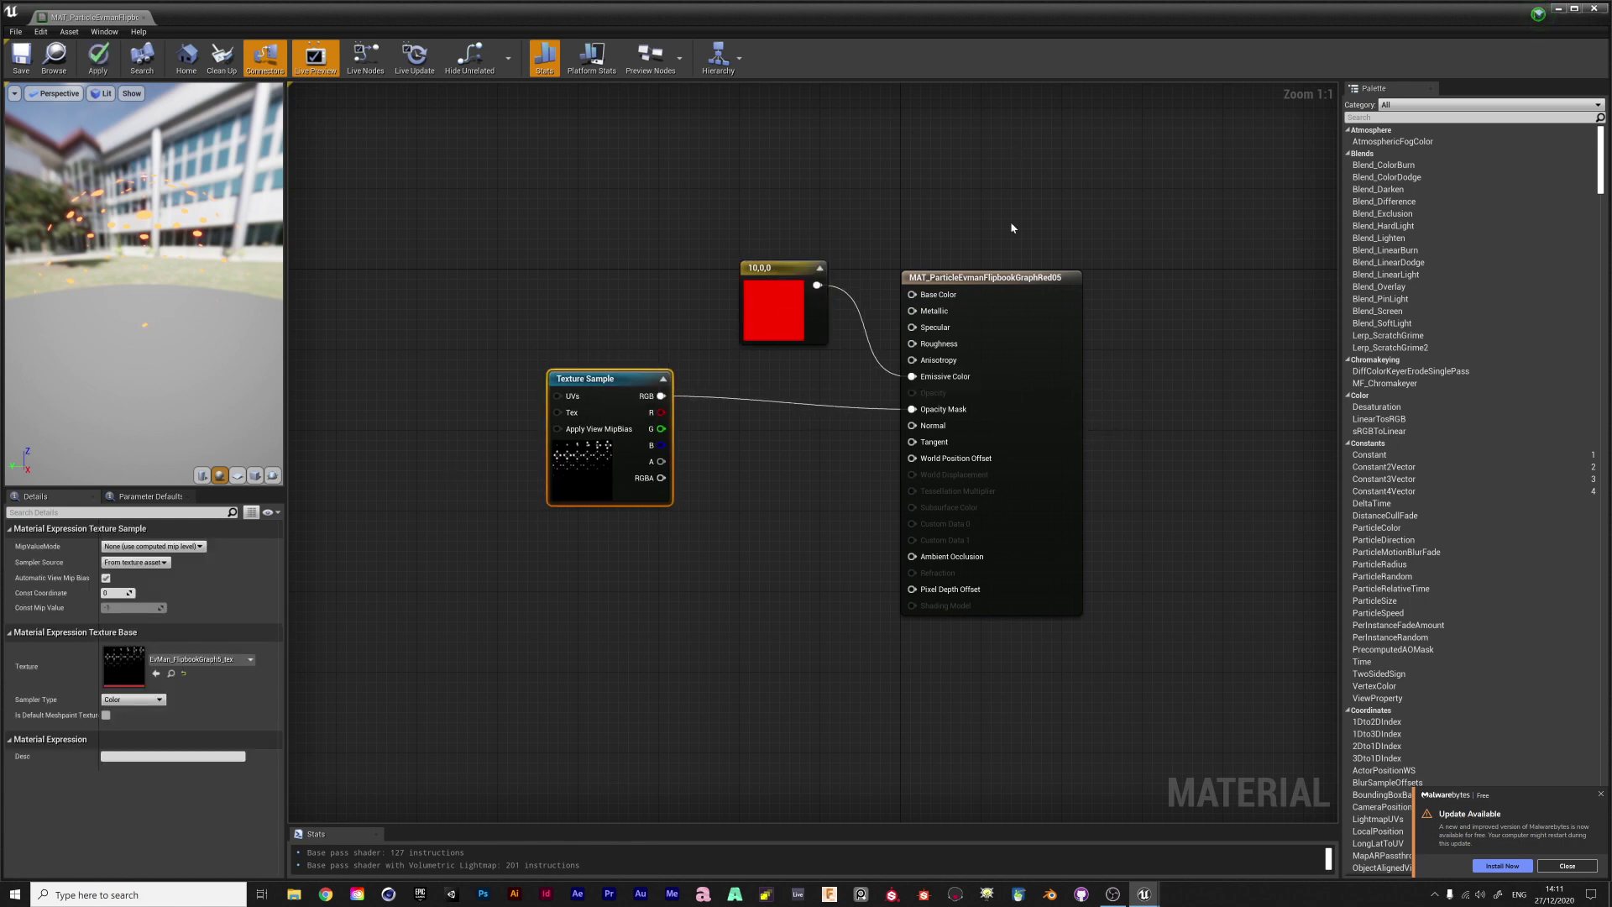
pyautogui.click(1600, 13)
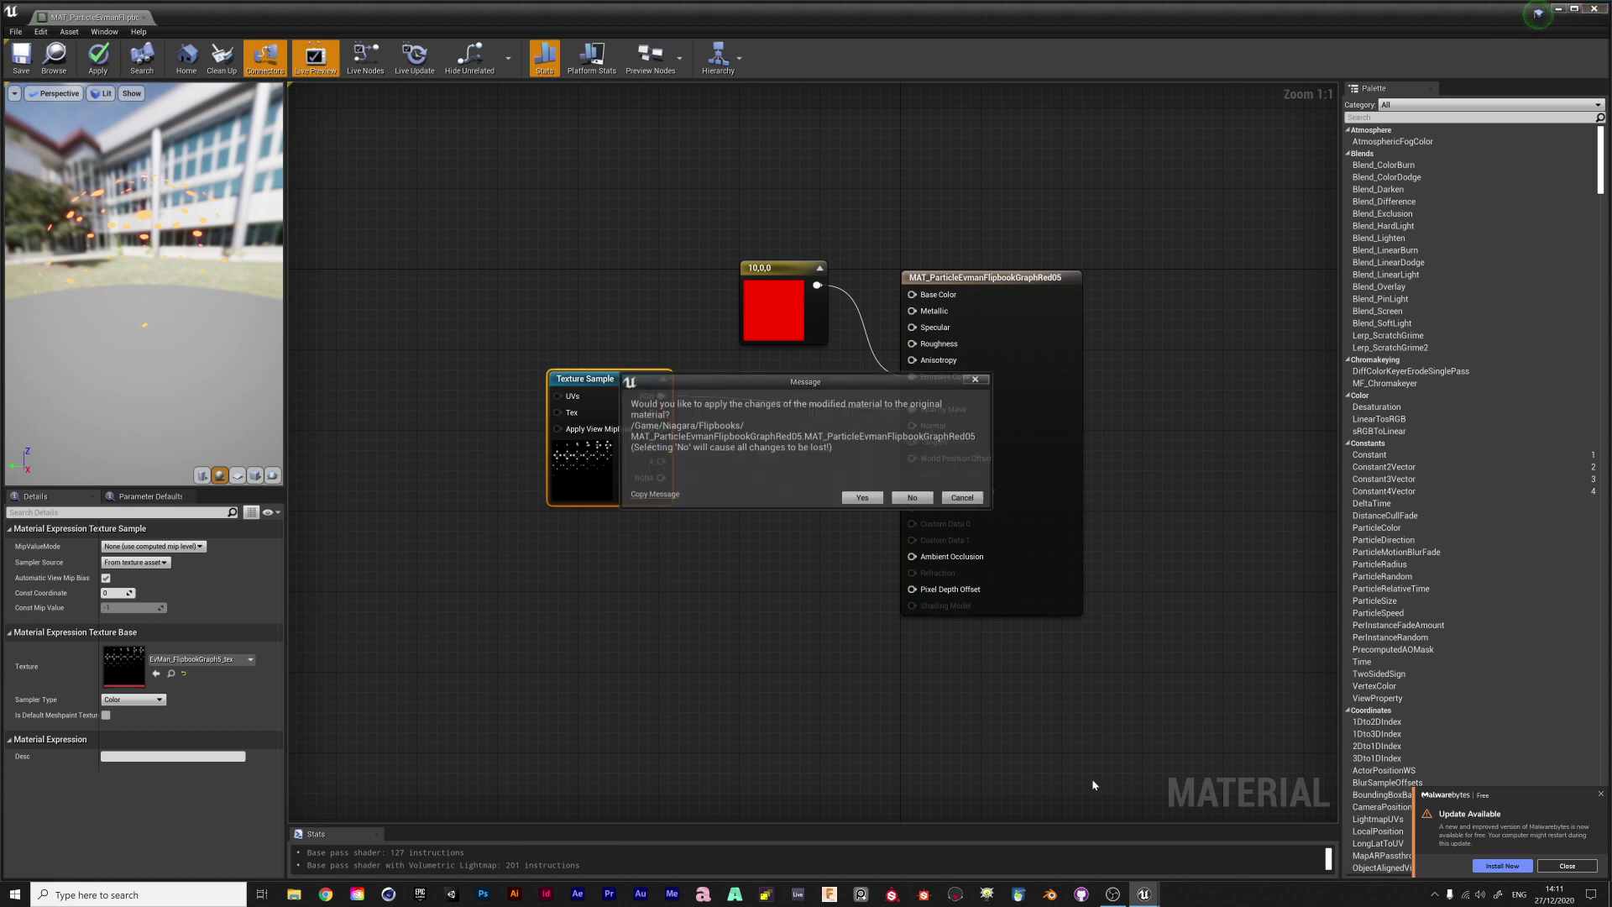
pyautogui.click(912, 498)
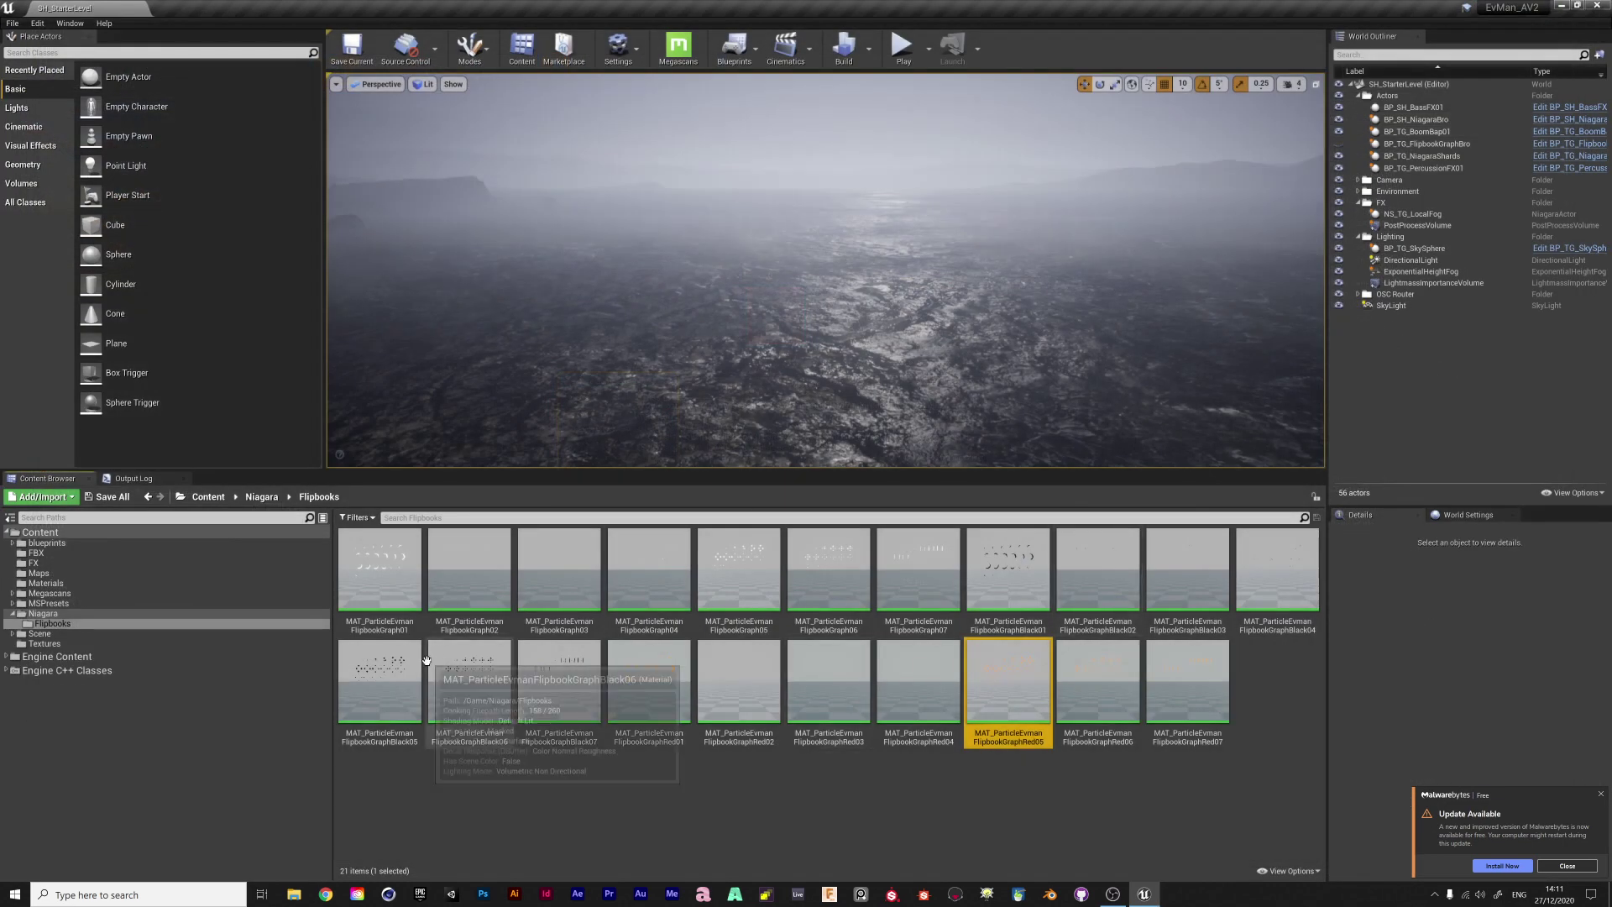
# Create a Niagara System in the Niagara folder from the Hanging Particulates emitter and name it NS_GaphFlipbookTutorialaswpodufh
pyautogui.click(43, 614)
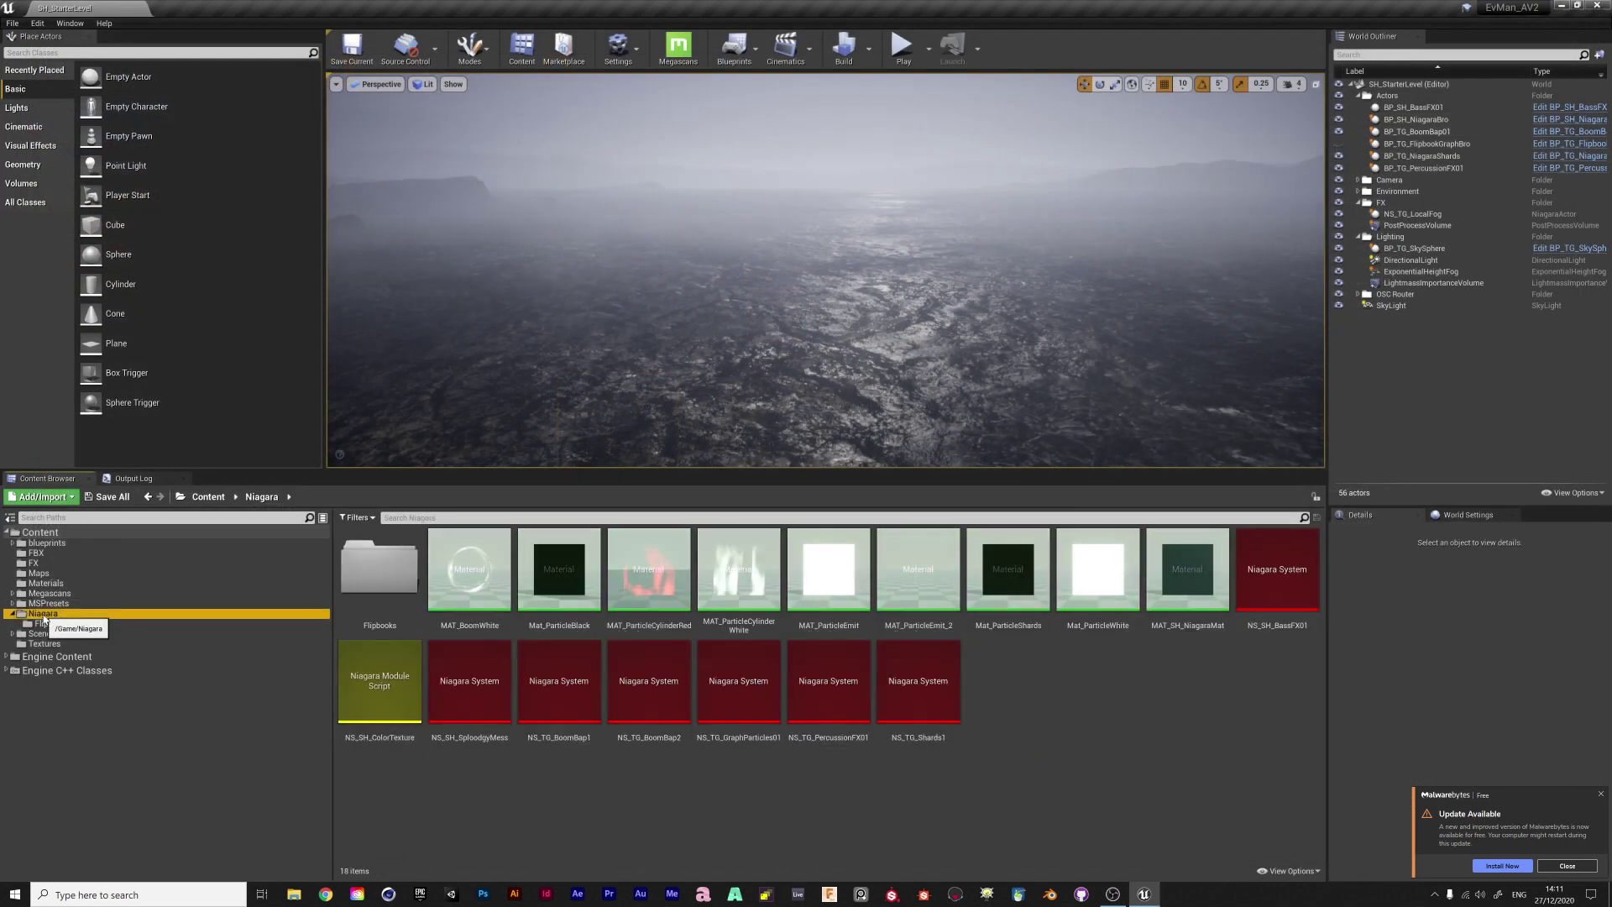
pyautogui.rightClick(1060, 708)
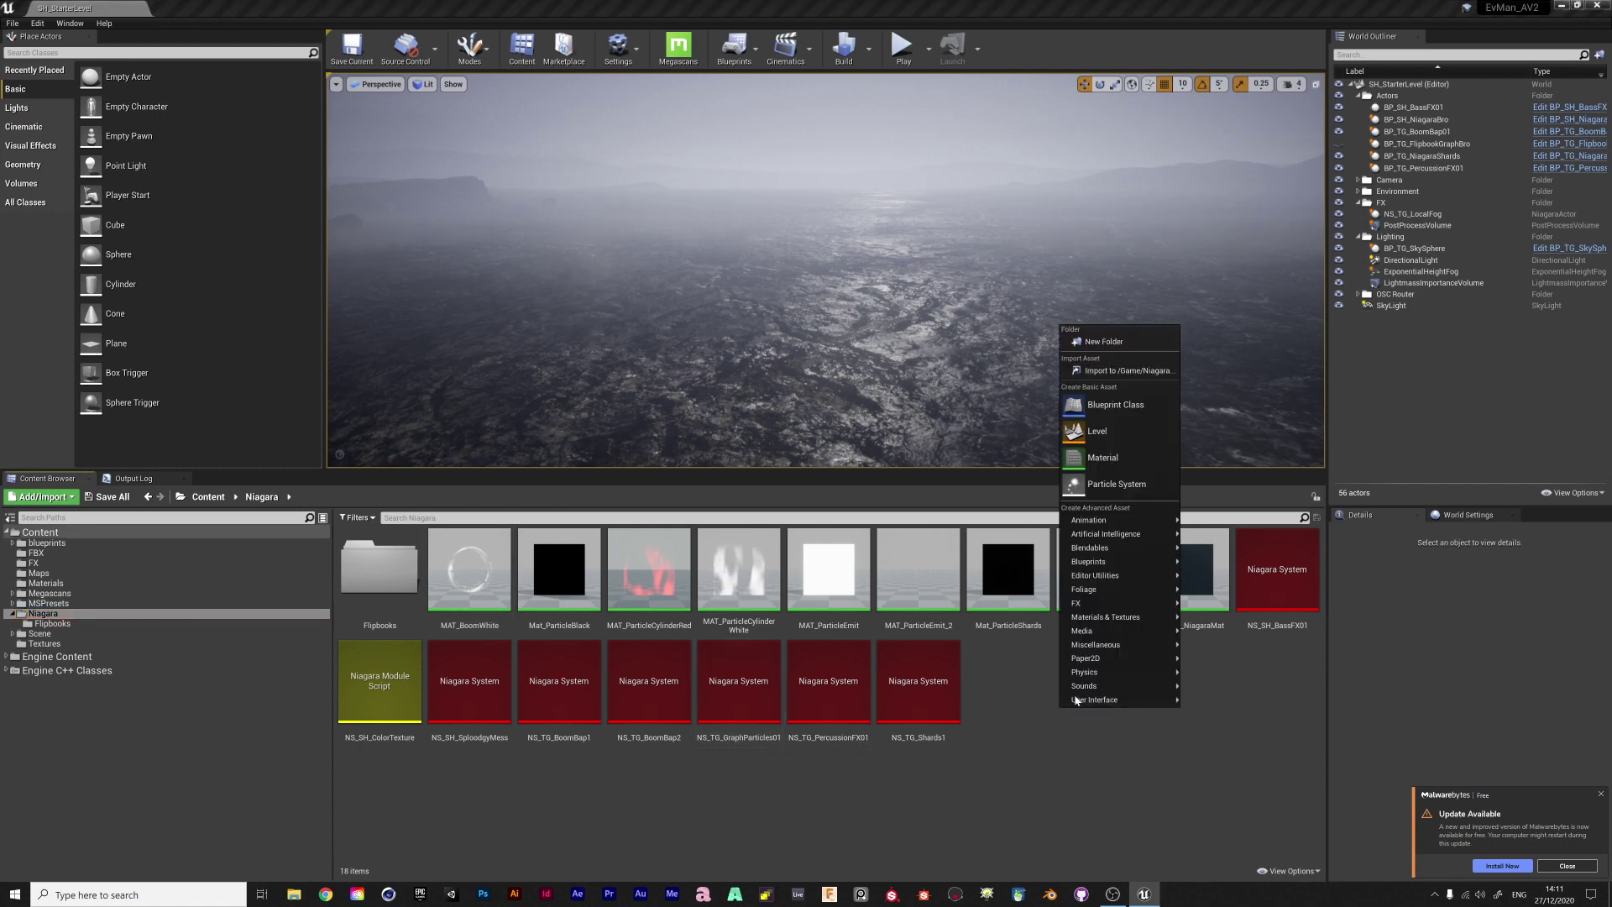
pyautogui.moveTo(1095, 603)
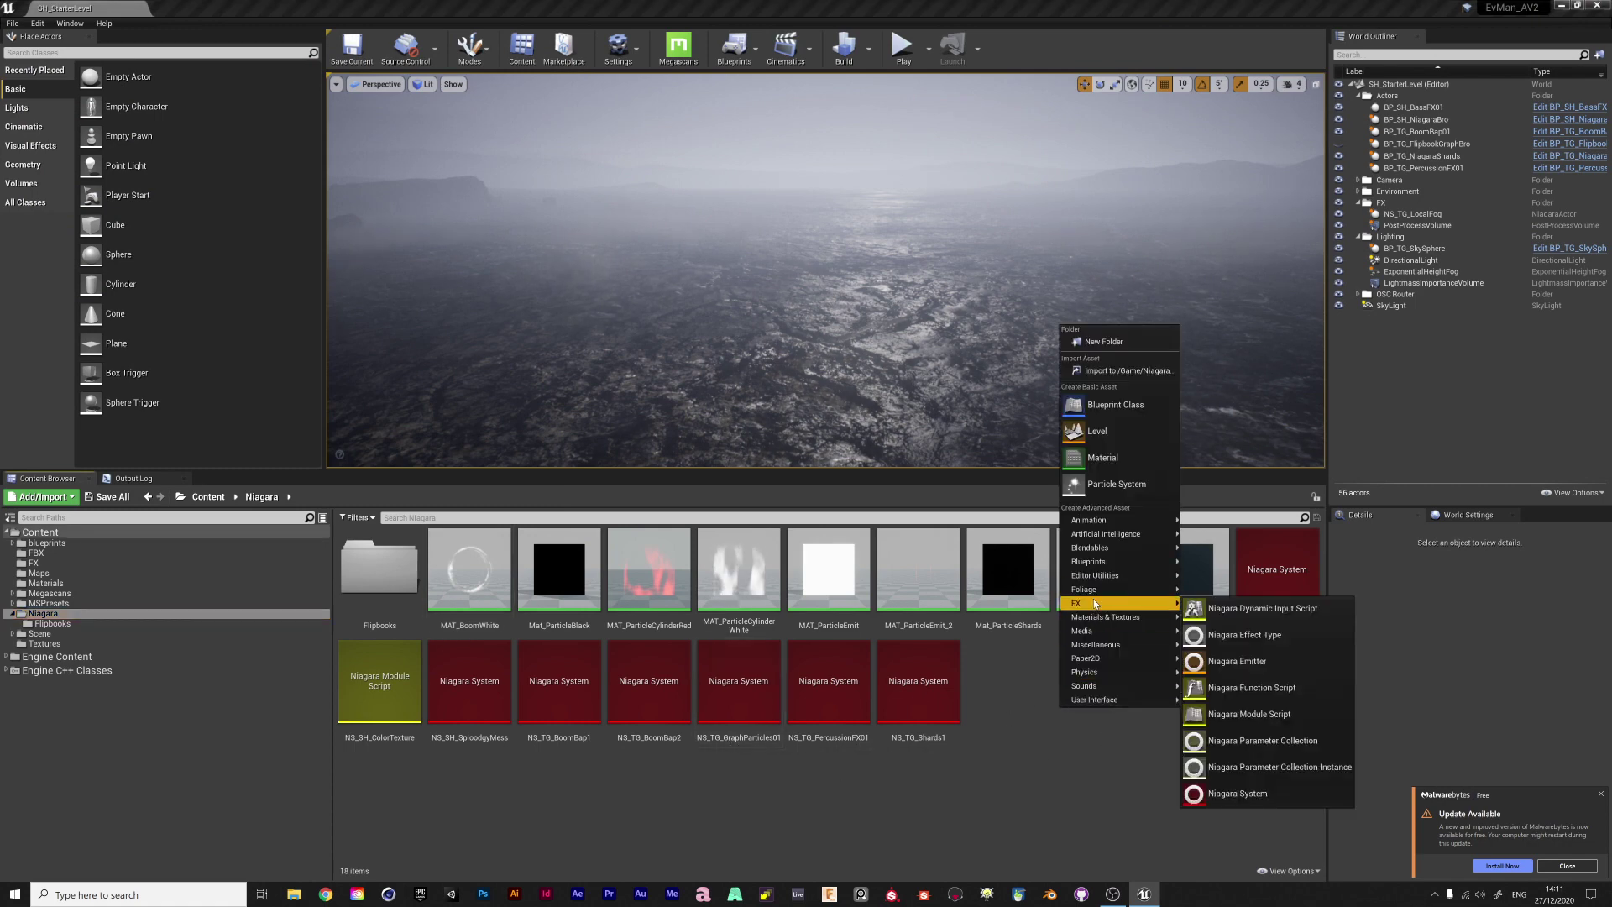
pyautogui.click(1266, 802)
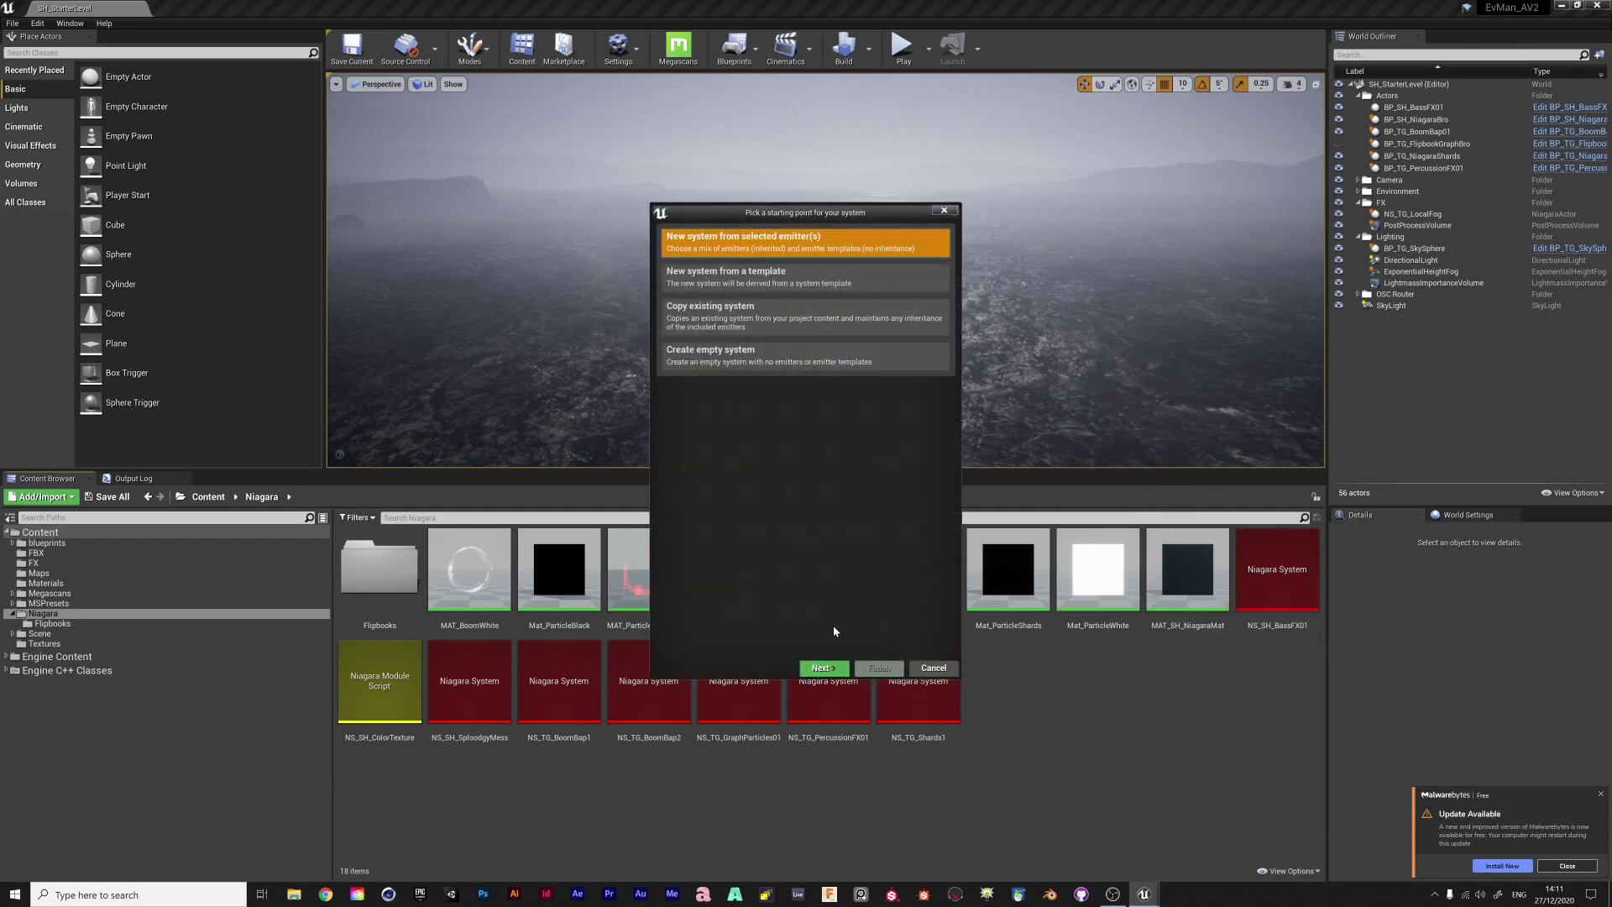
pyautogui.click(823, 668)
pyautogui.scroll(-2, 828, 325)
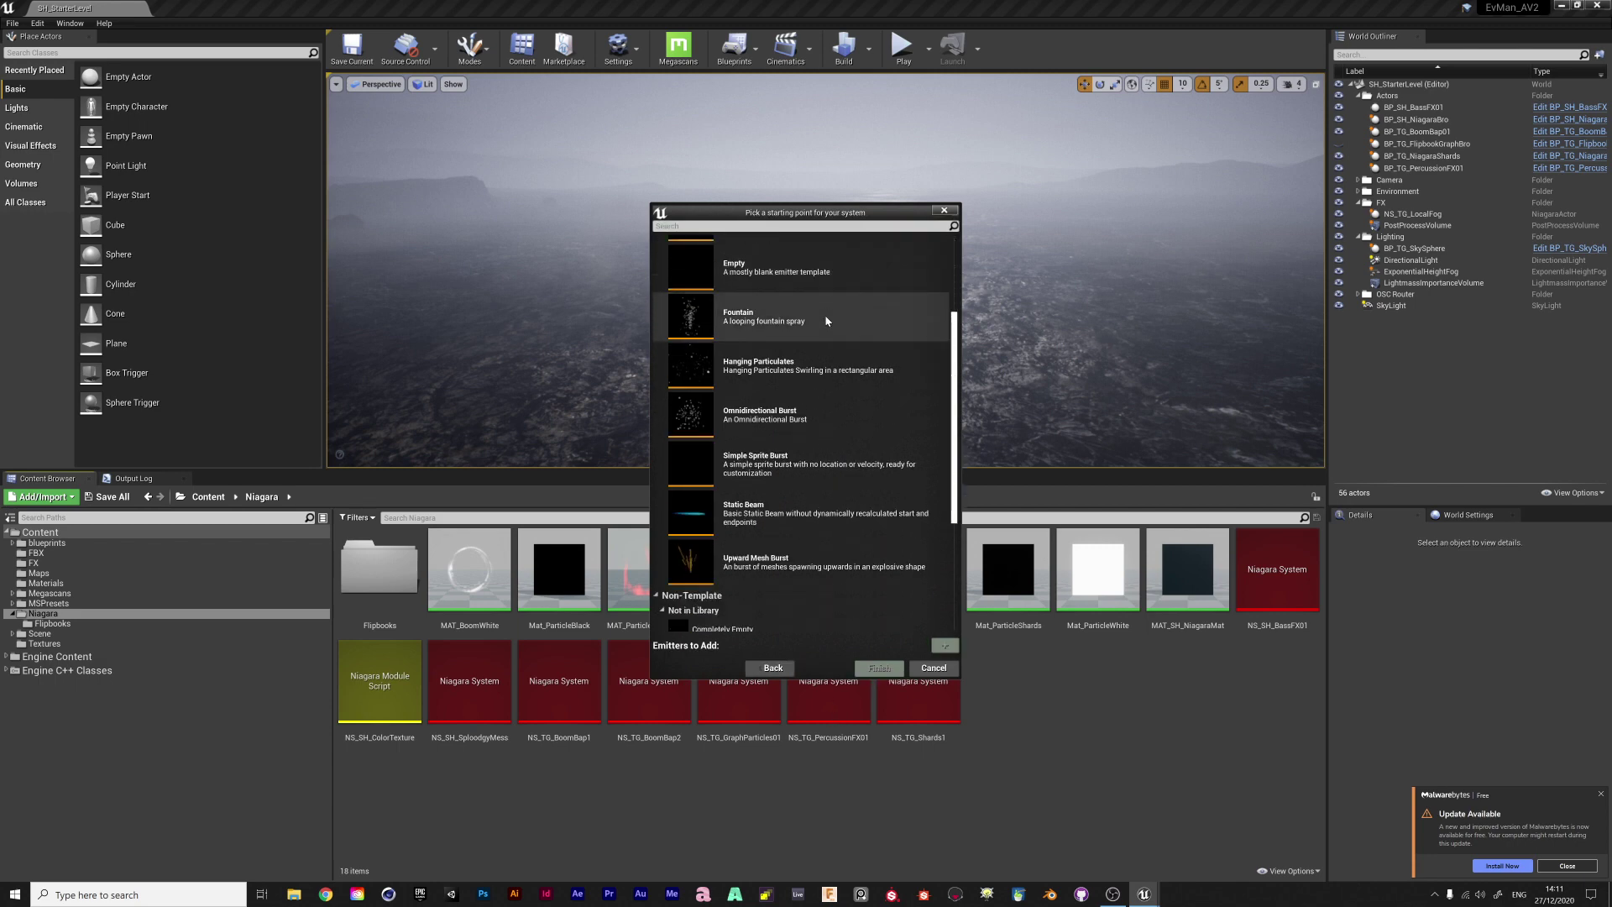
pyautogui.click(802, 367)
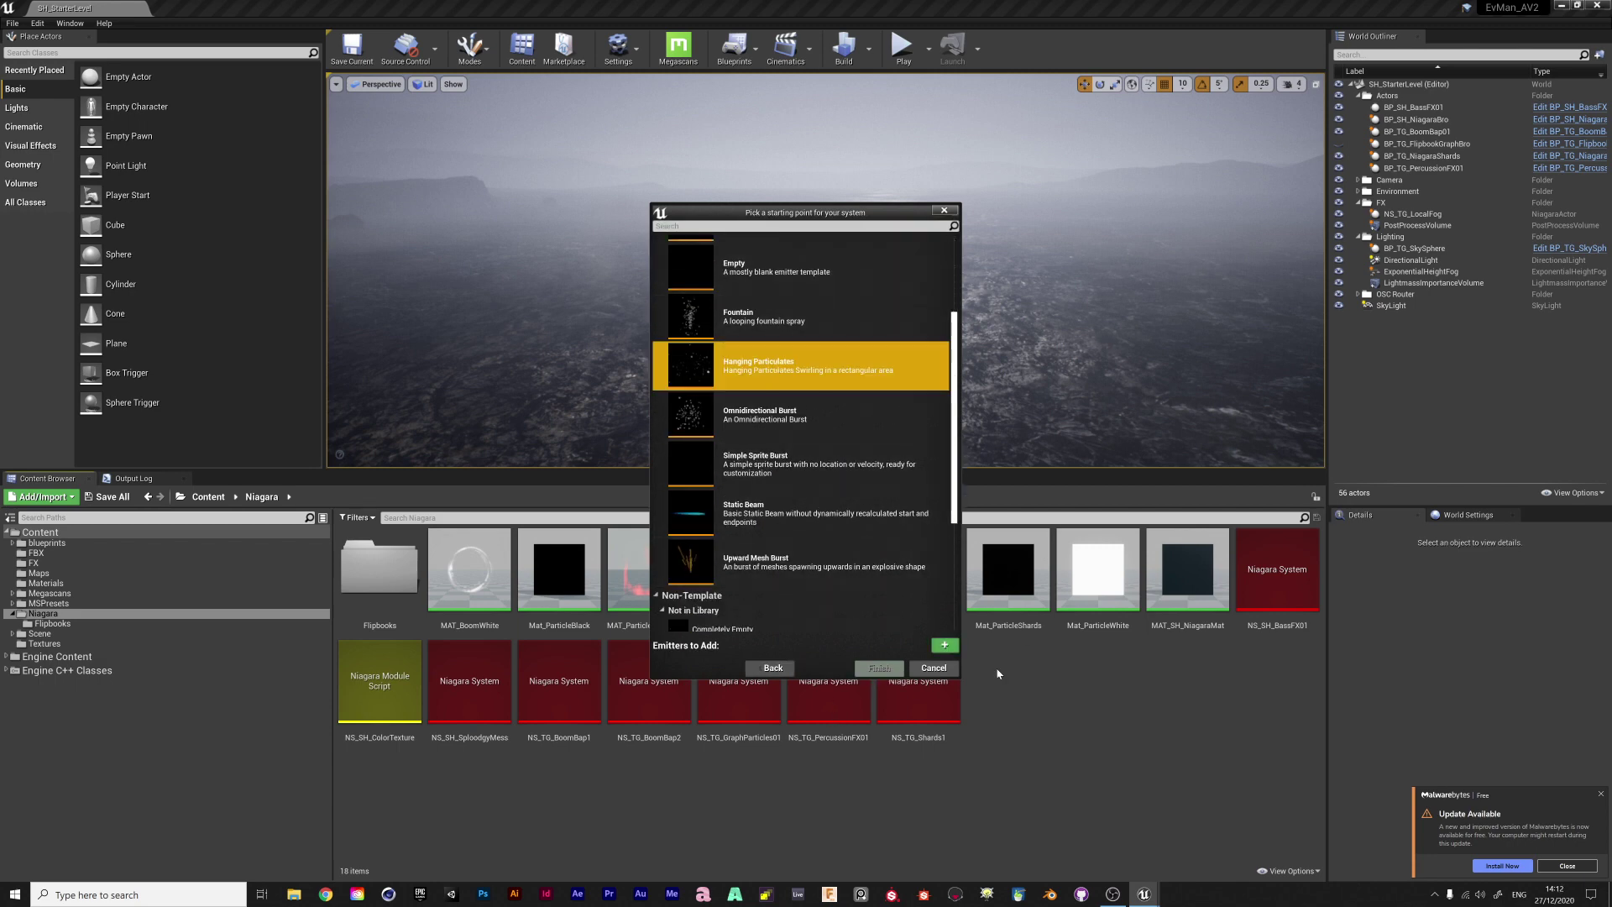
pyautogui.click(944, 647)
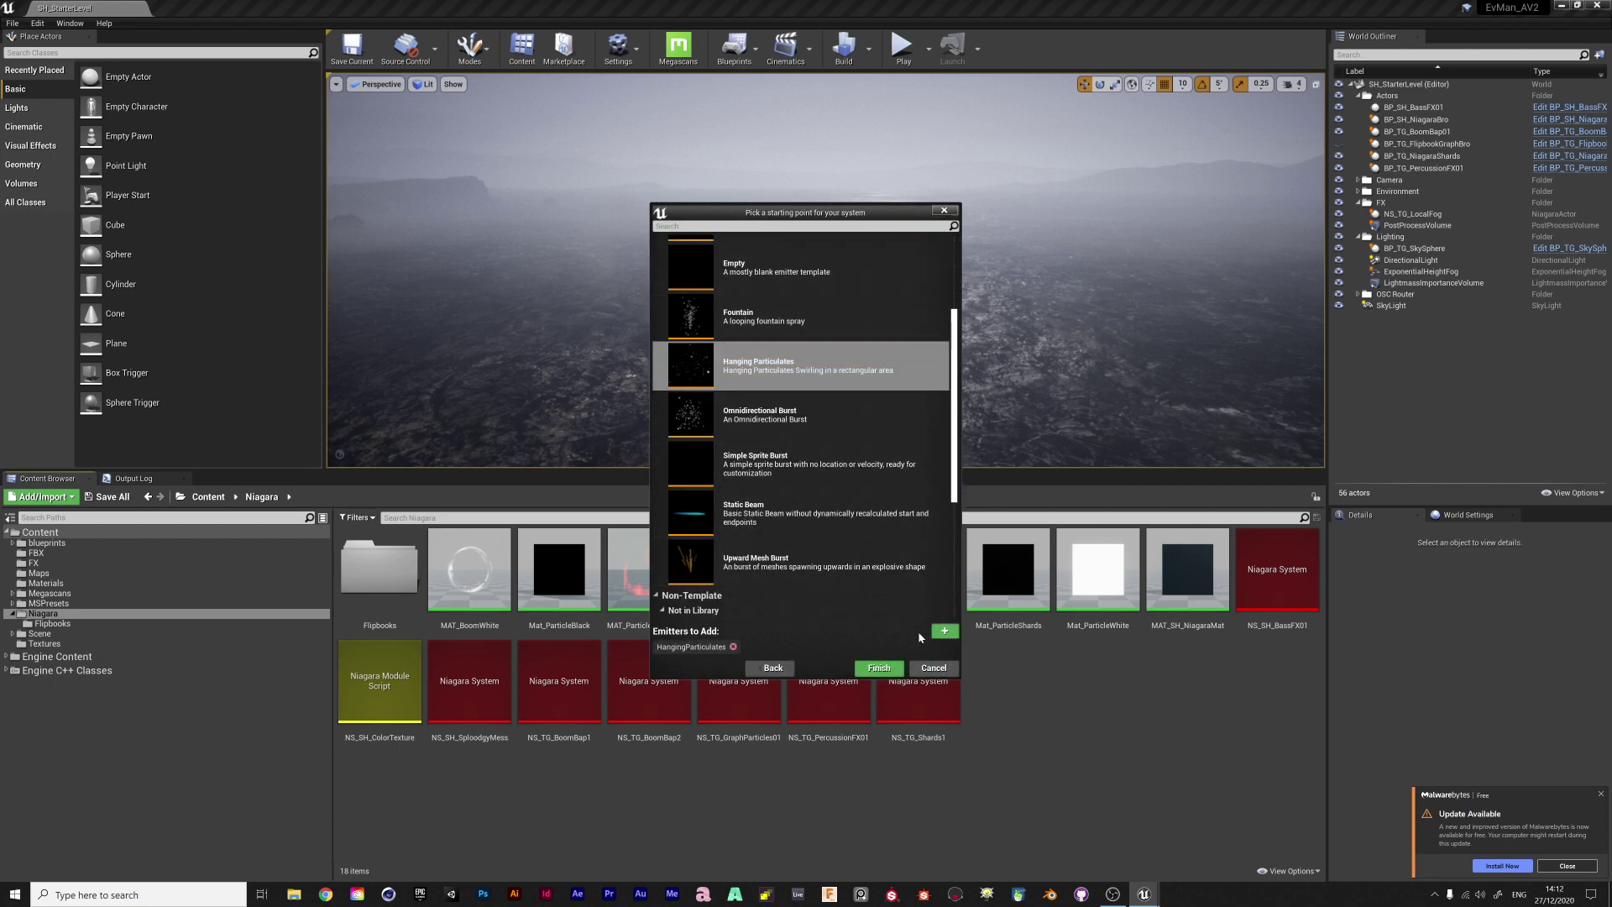
pyautogui.click(877, 668)
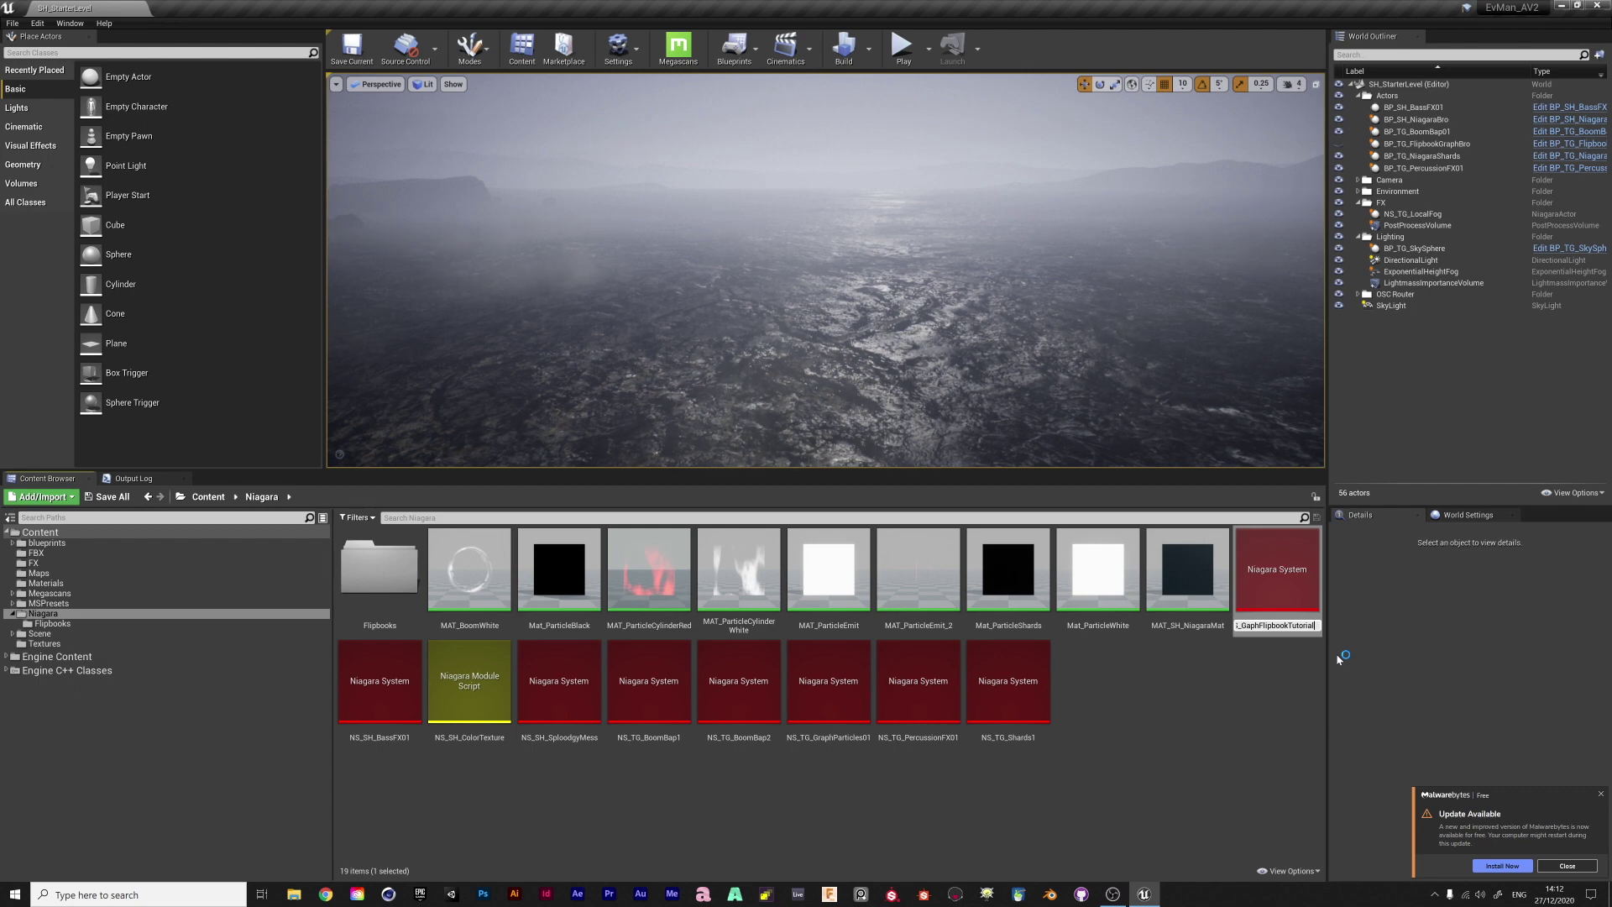
pyautogui.press('Return')
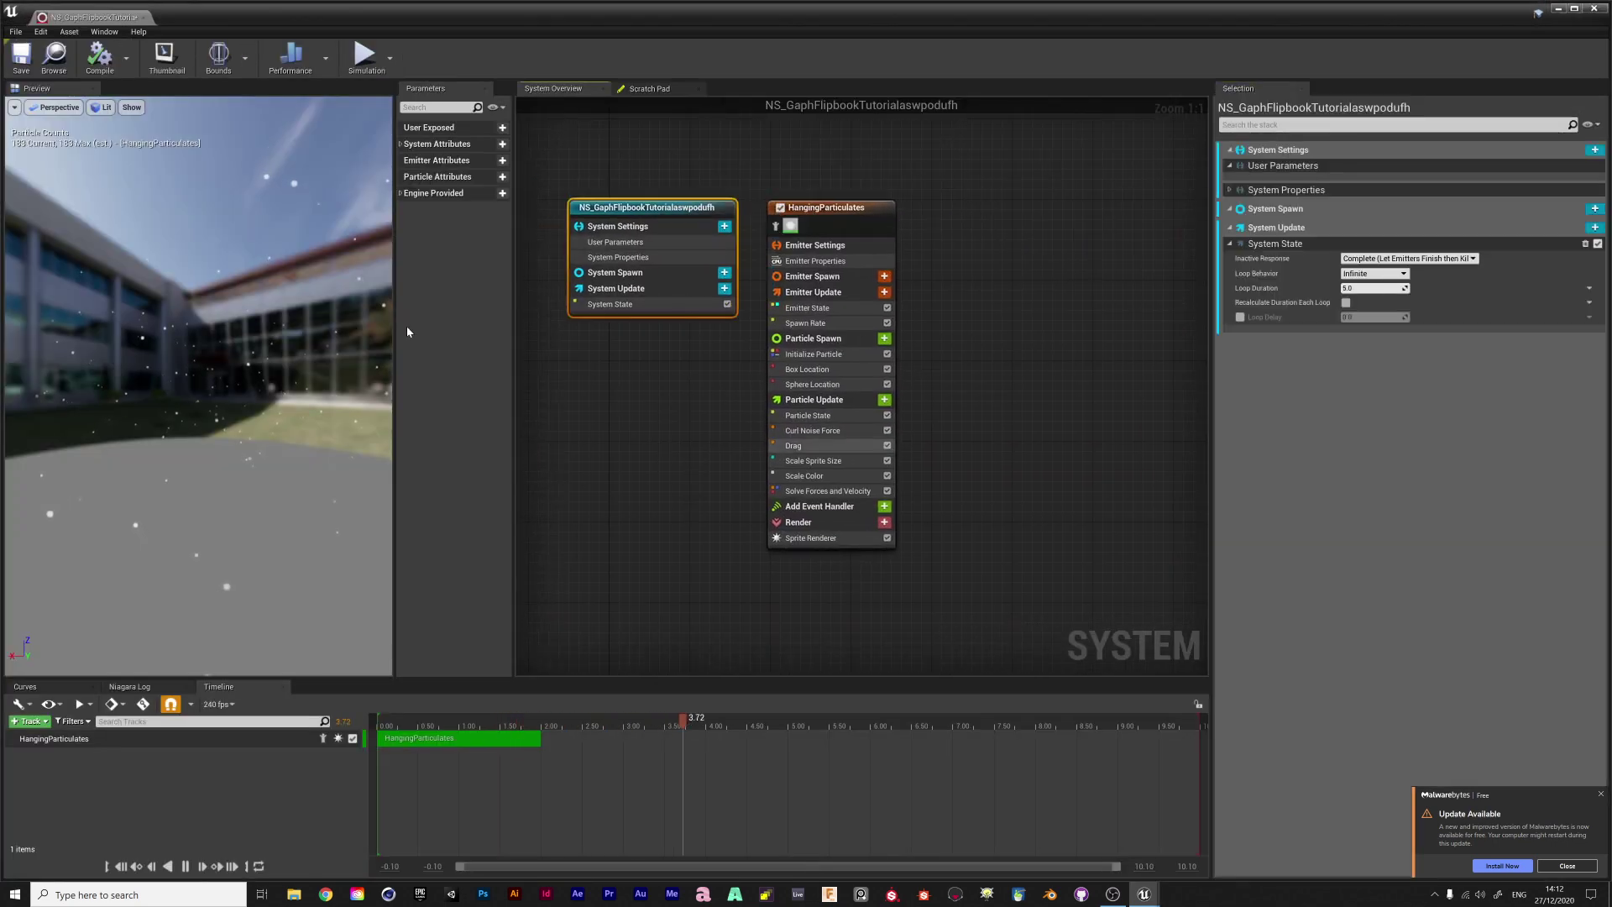
# Assign the MAT_ParticleEvmanFlipbookGraph06 material to the HangingParticulates emitter's Sprite Renderer
pyautogui.moveTo(1035, 333); pyautogui.dragTo(1024, 312, button='right')
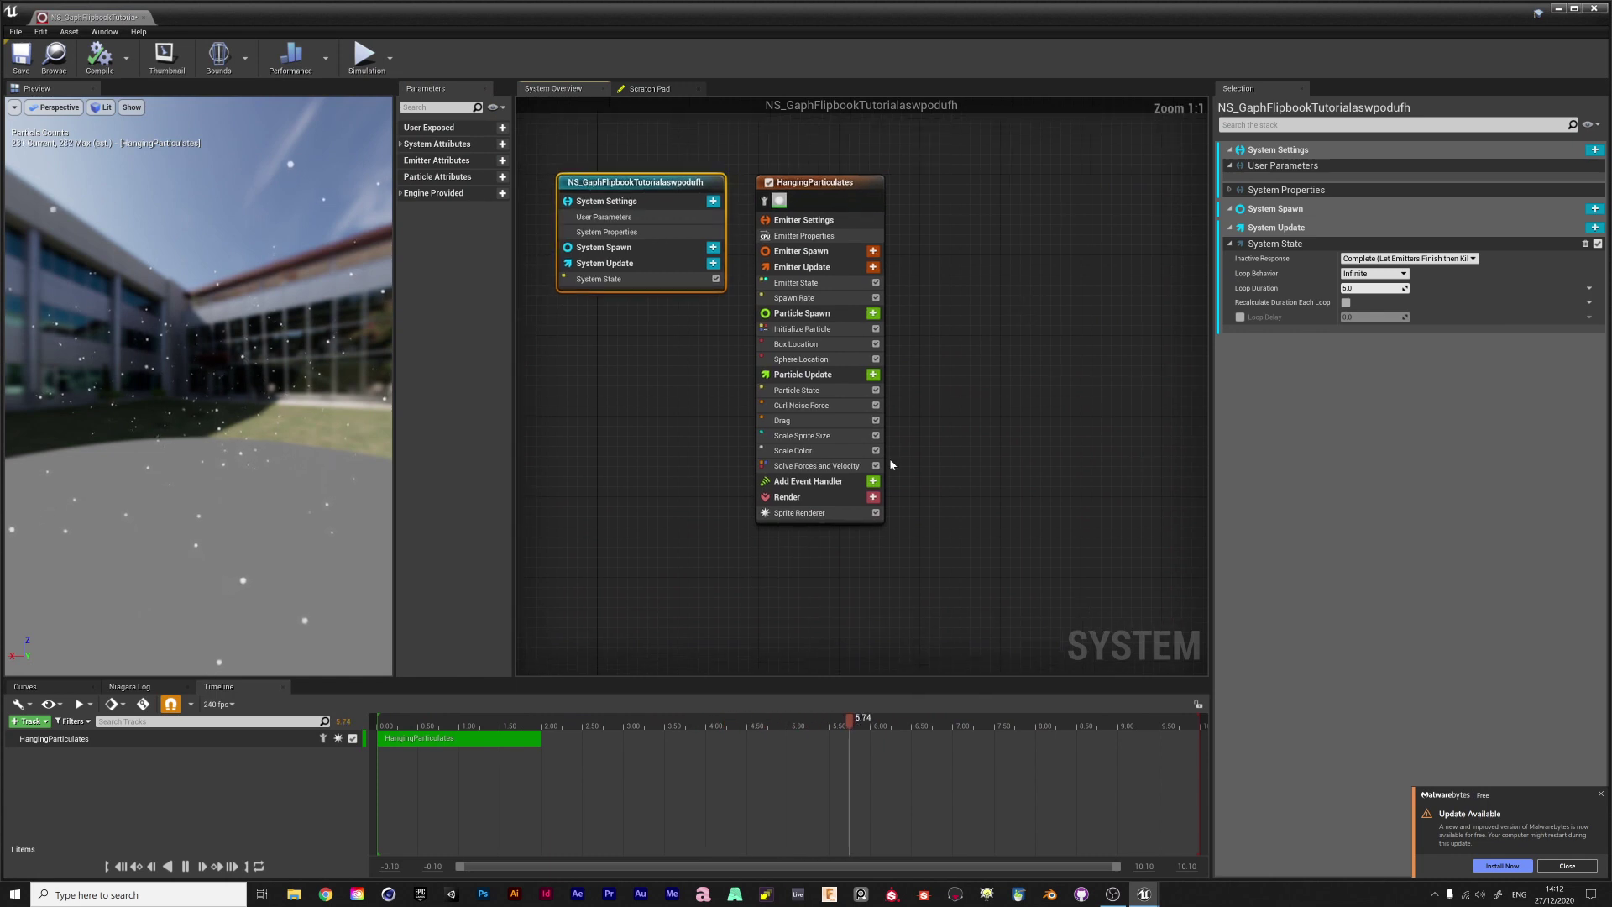
pyautogui.click(797, 514)
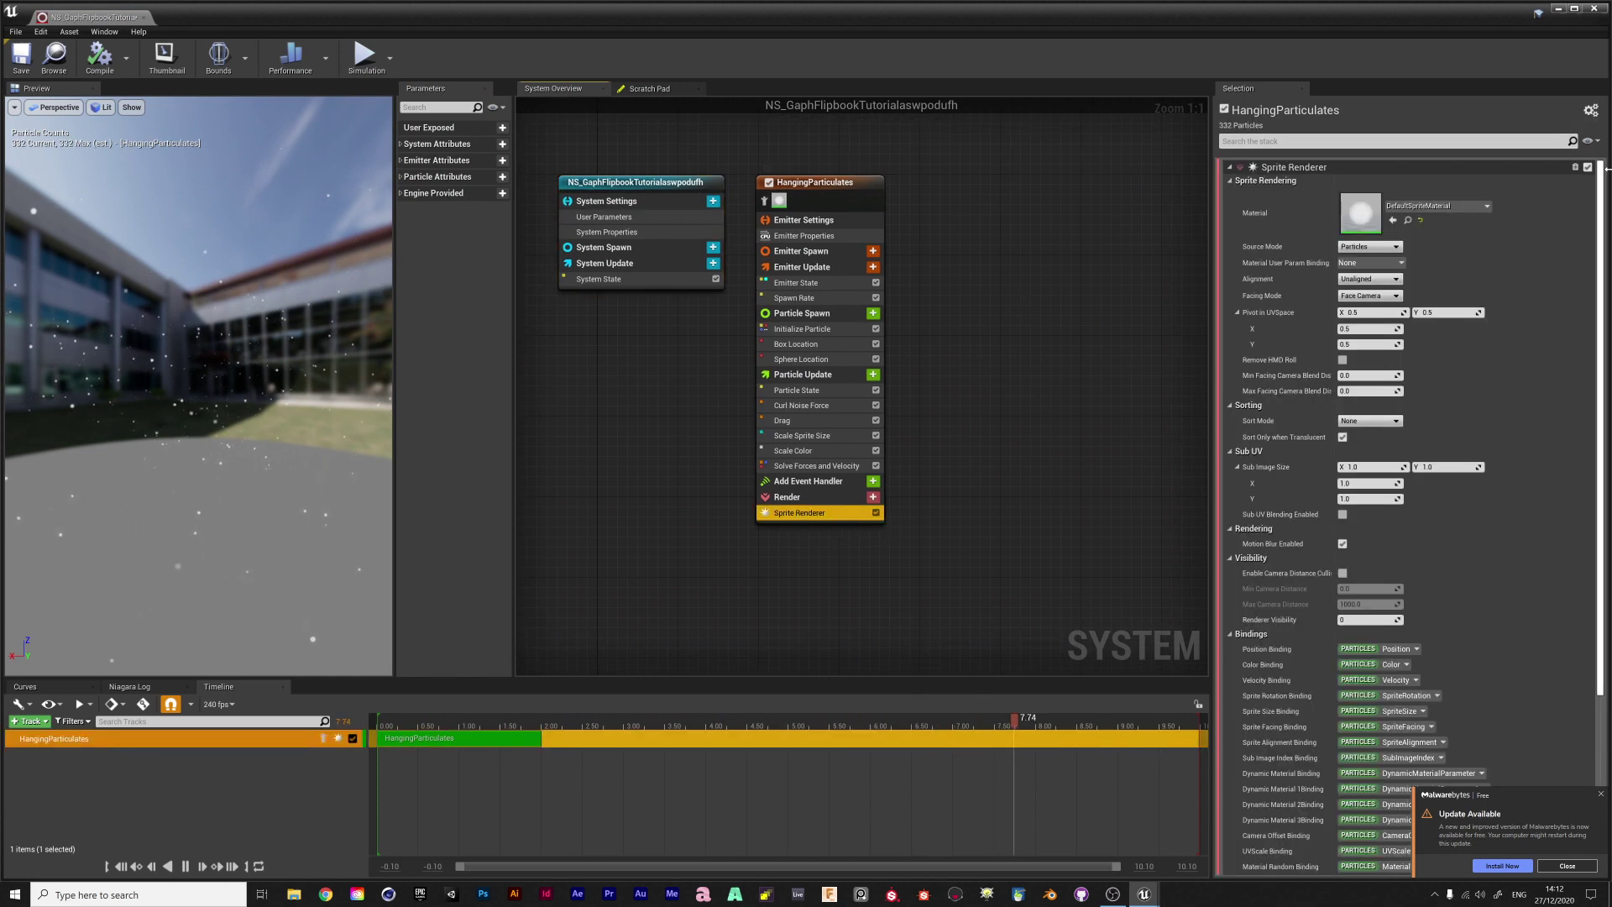
pyautogui.click(1454, 209)
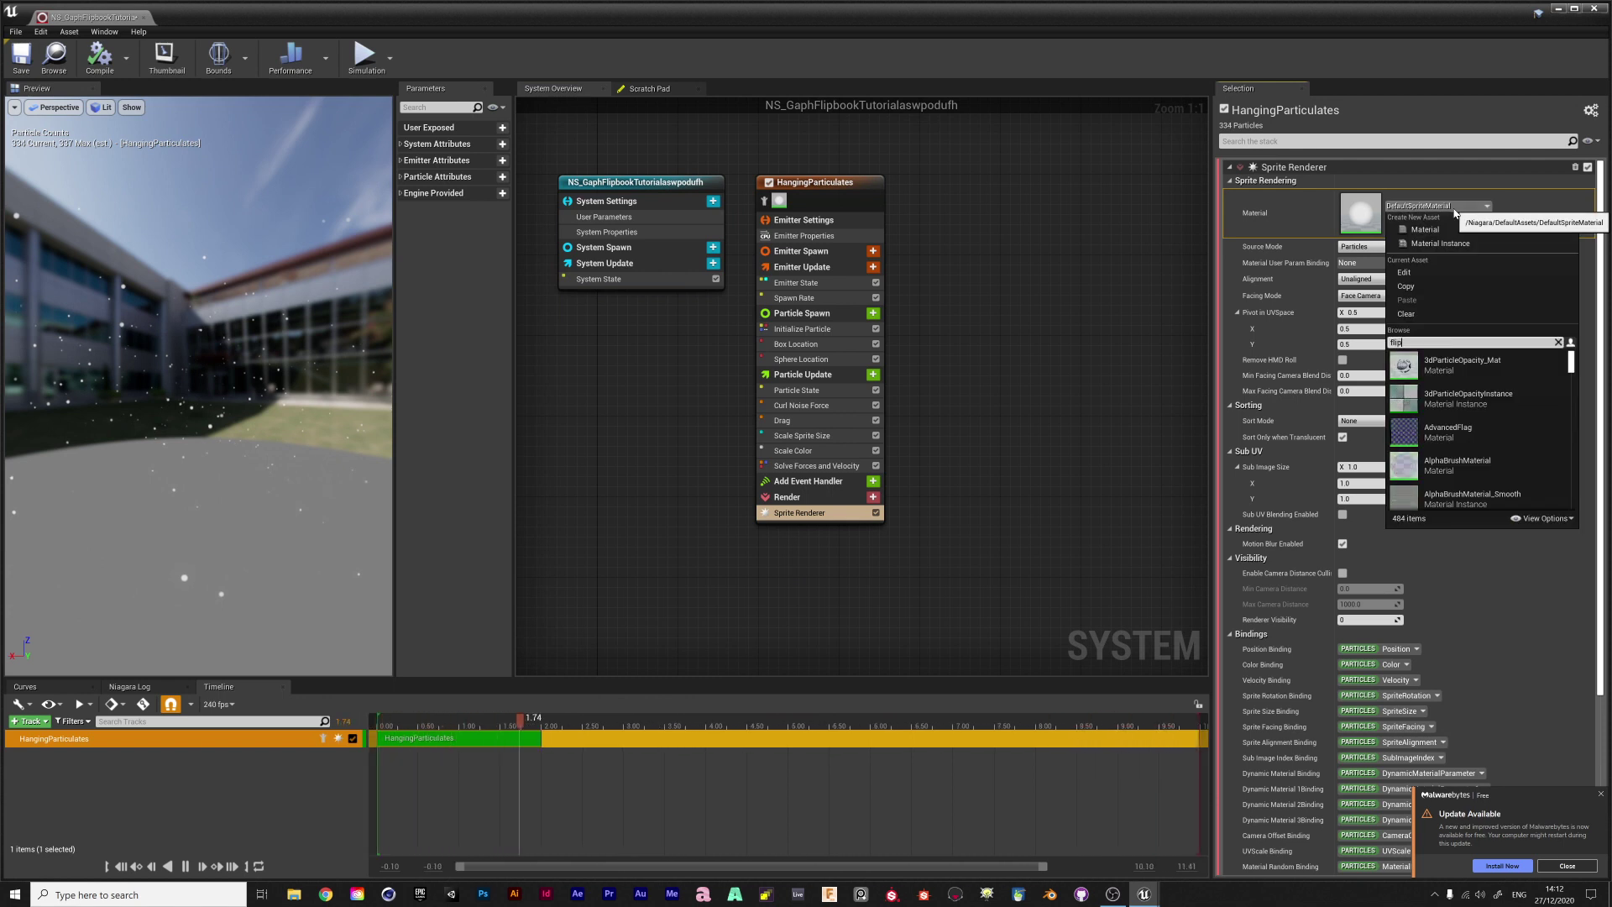
pyautogui.write('ok')
pyautogui.scroll(-5, 1523, 405)
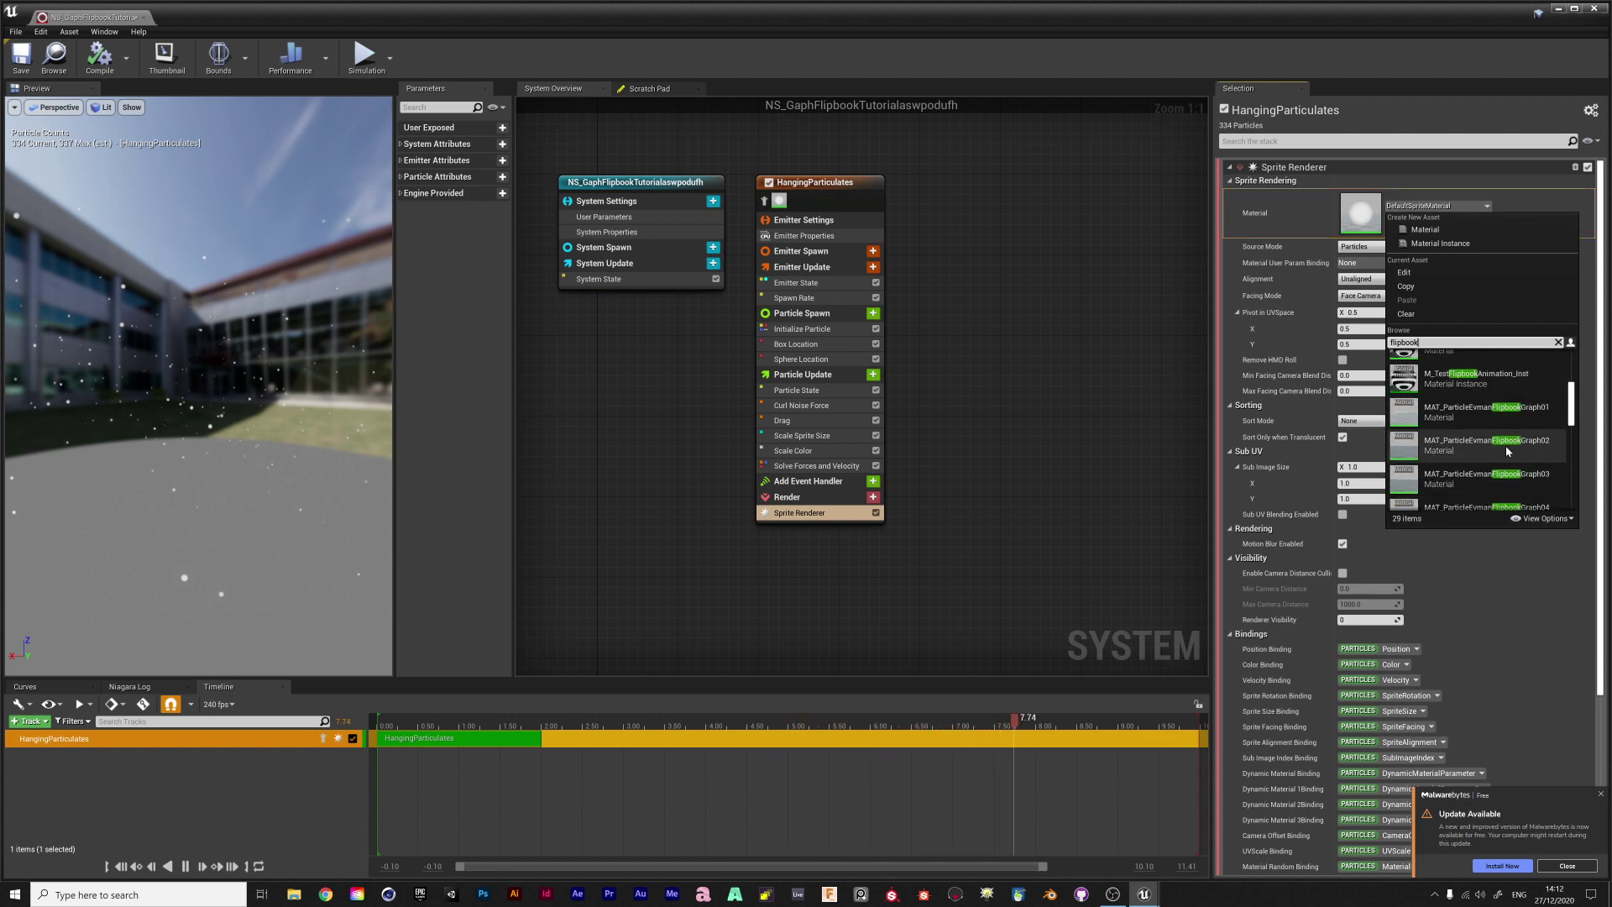
pyautogui.scroll(3, 1499, 430)
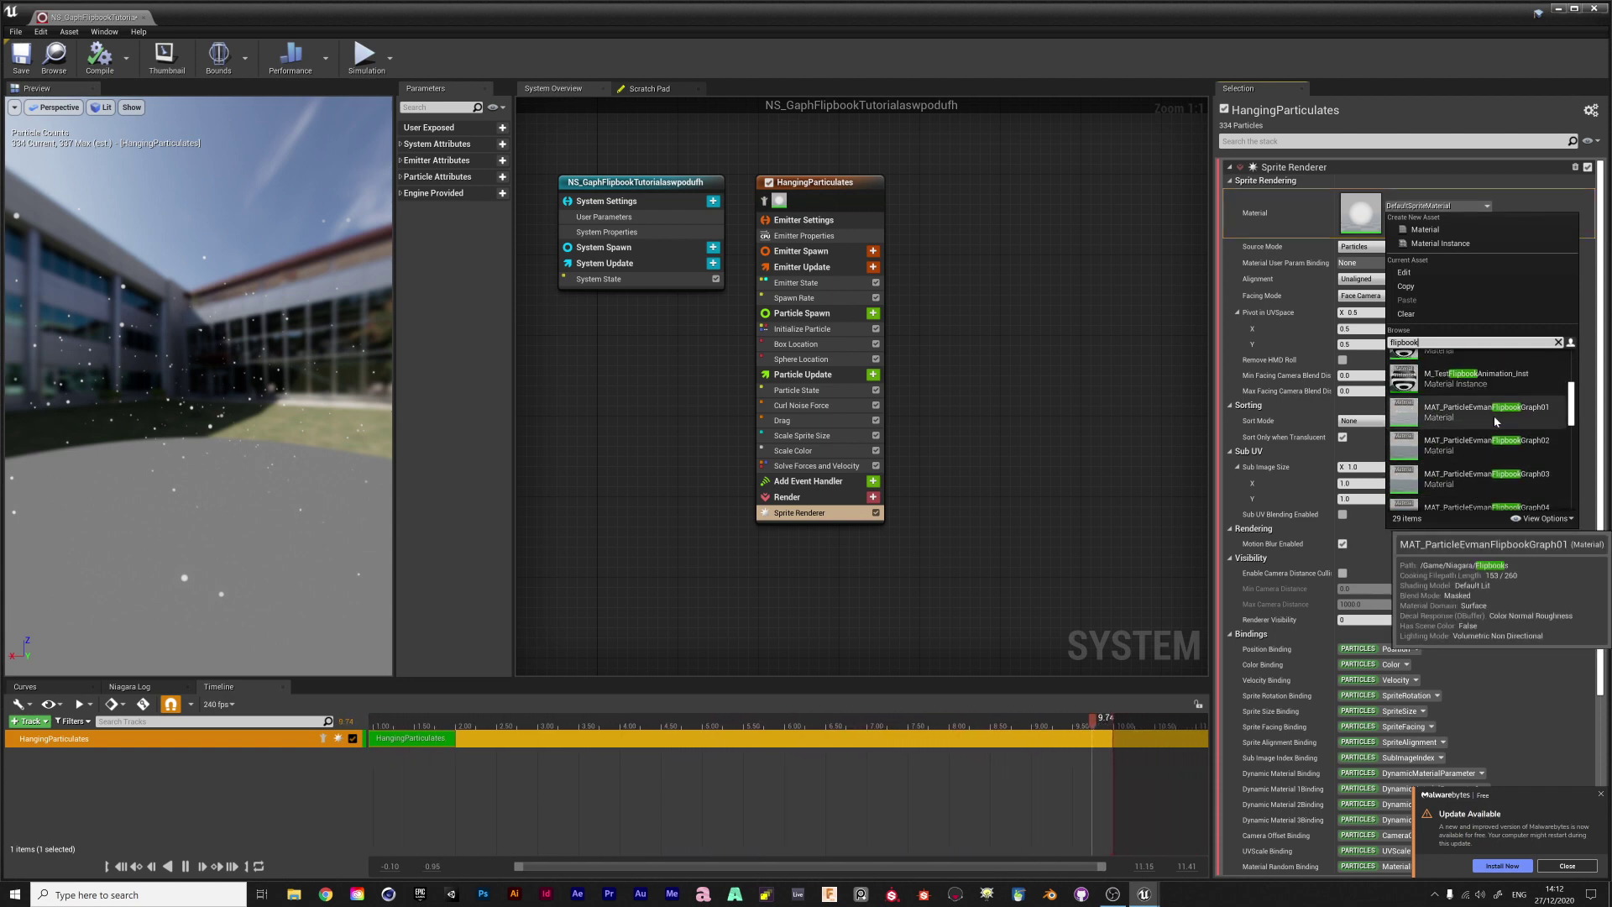
pyautogui.scroll(-3, 1503, 435)
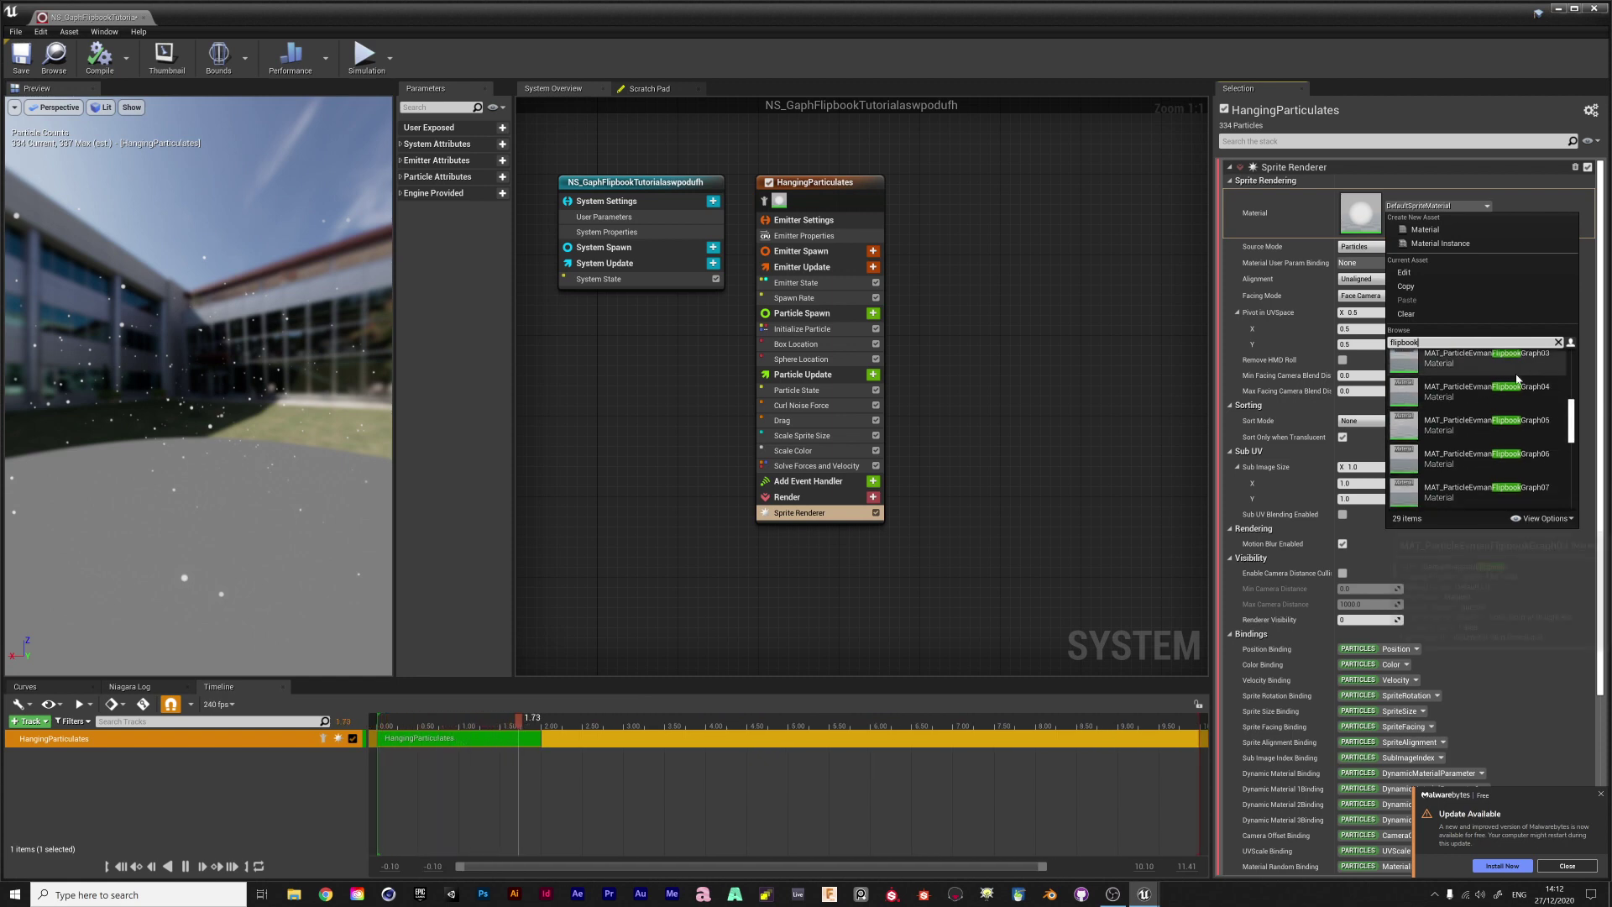
pyautogui.click(1523, 456)
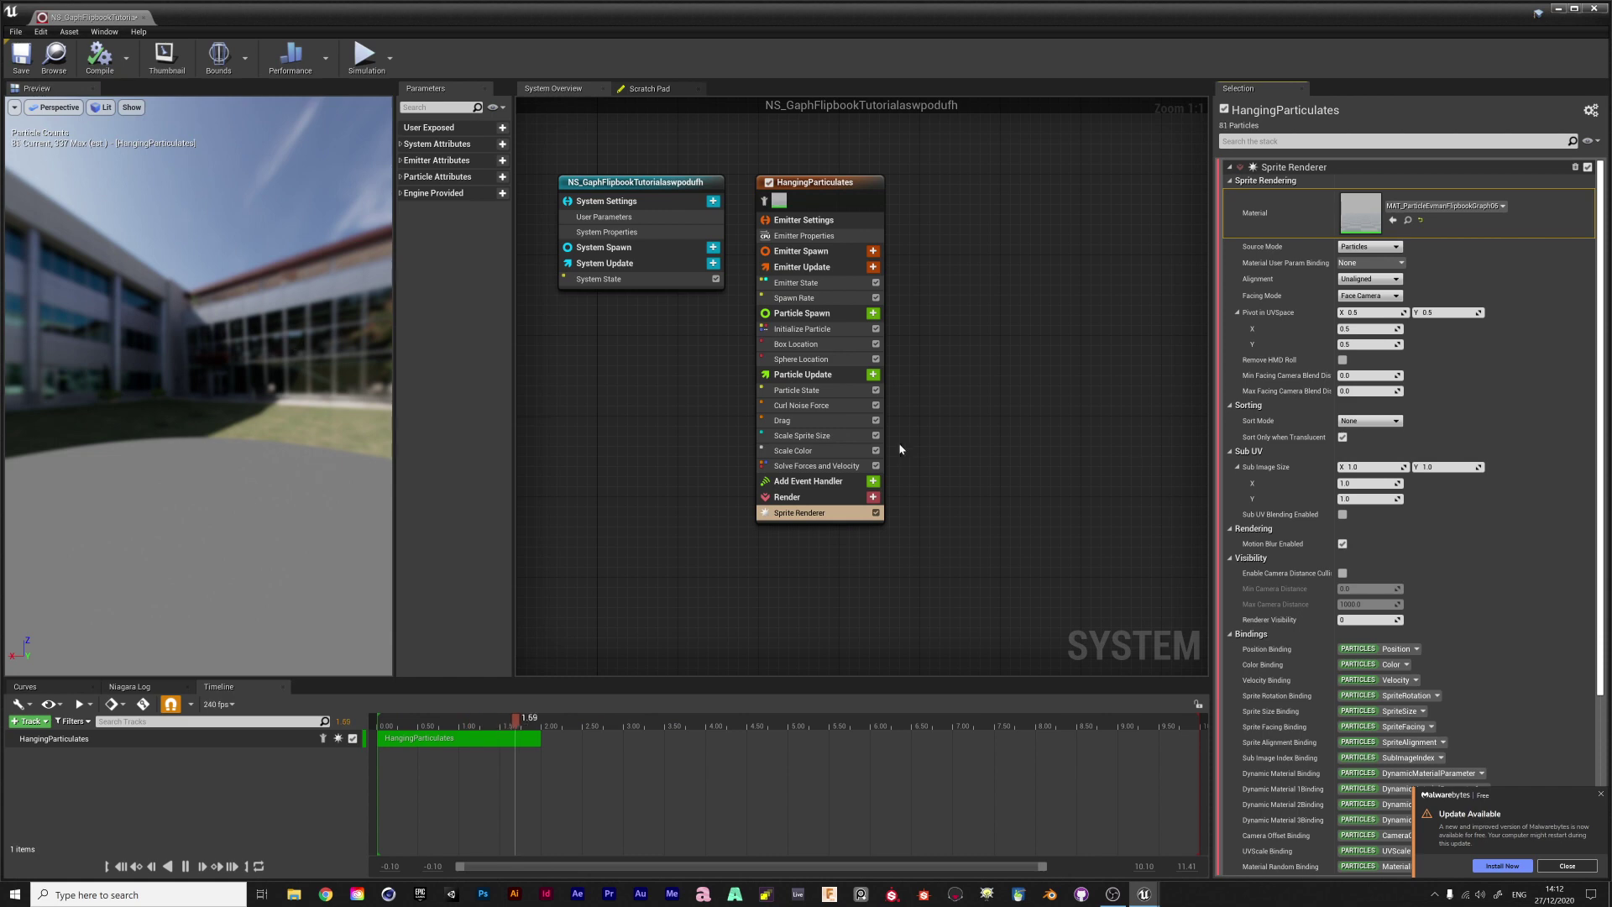
# Remove the Scale Sprite Size, Curl Noise Force and Drag modules from the emitter's Particle Update group
pyautogui.click(825, 377)
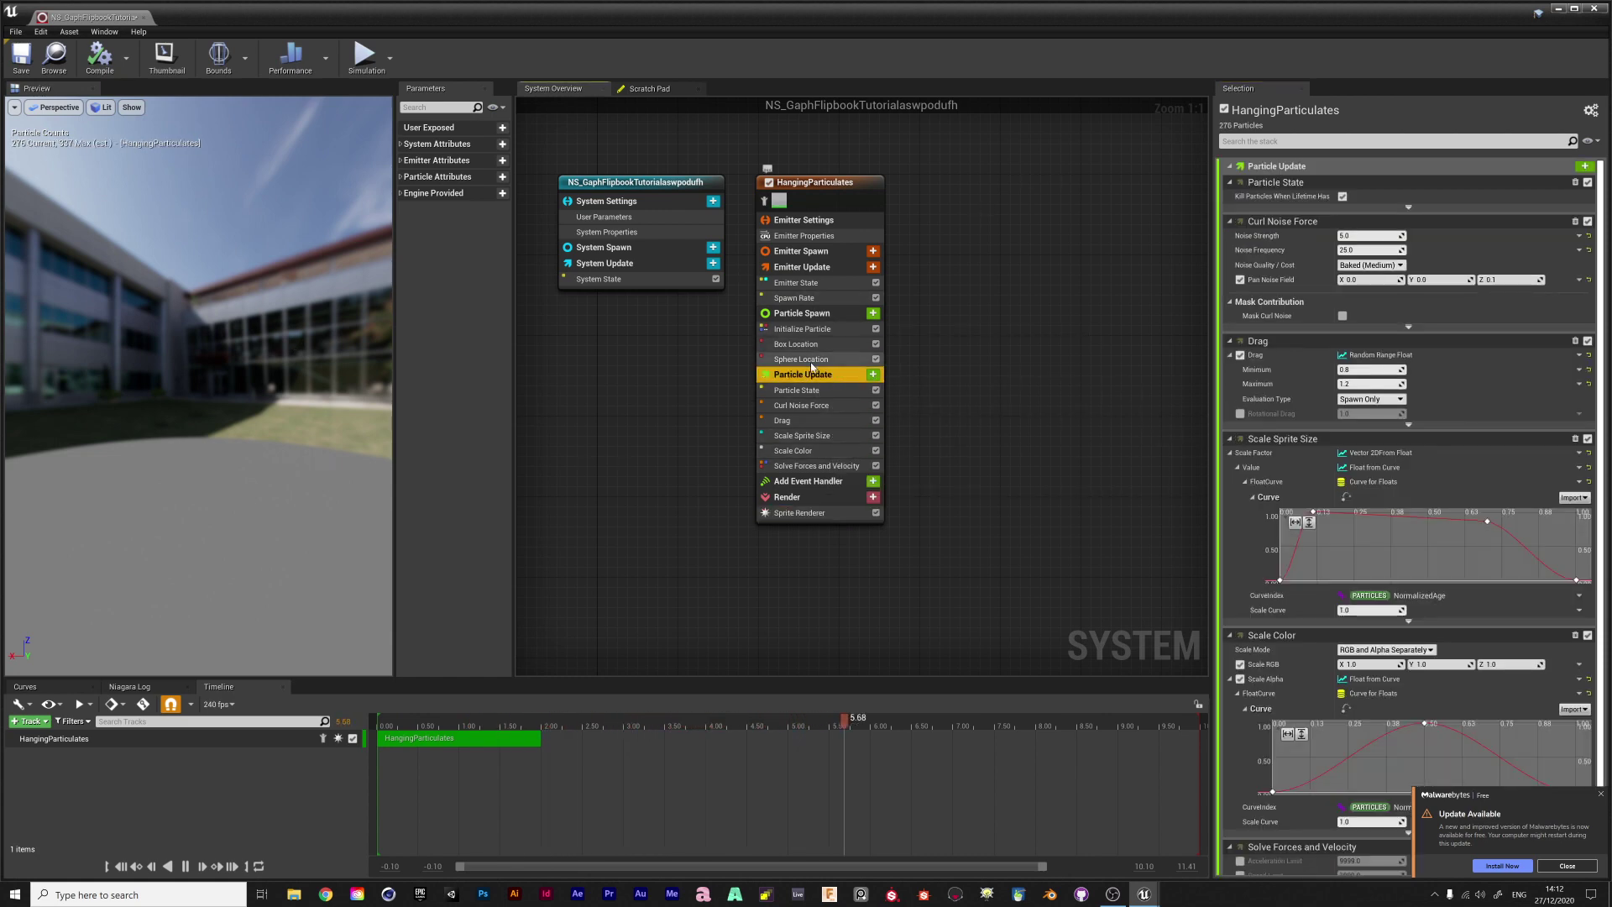
pyautogui.click(805, 436)
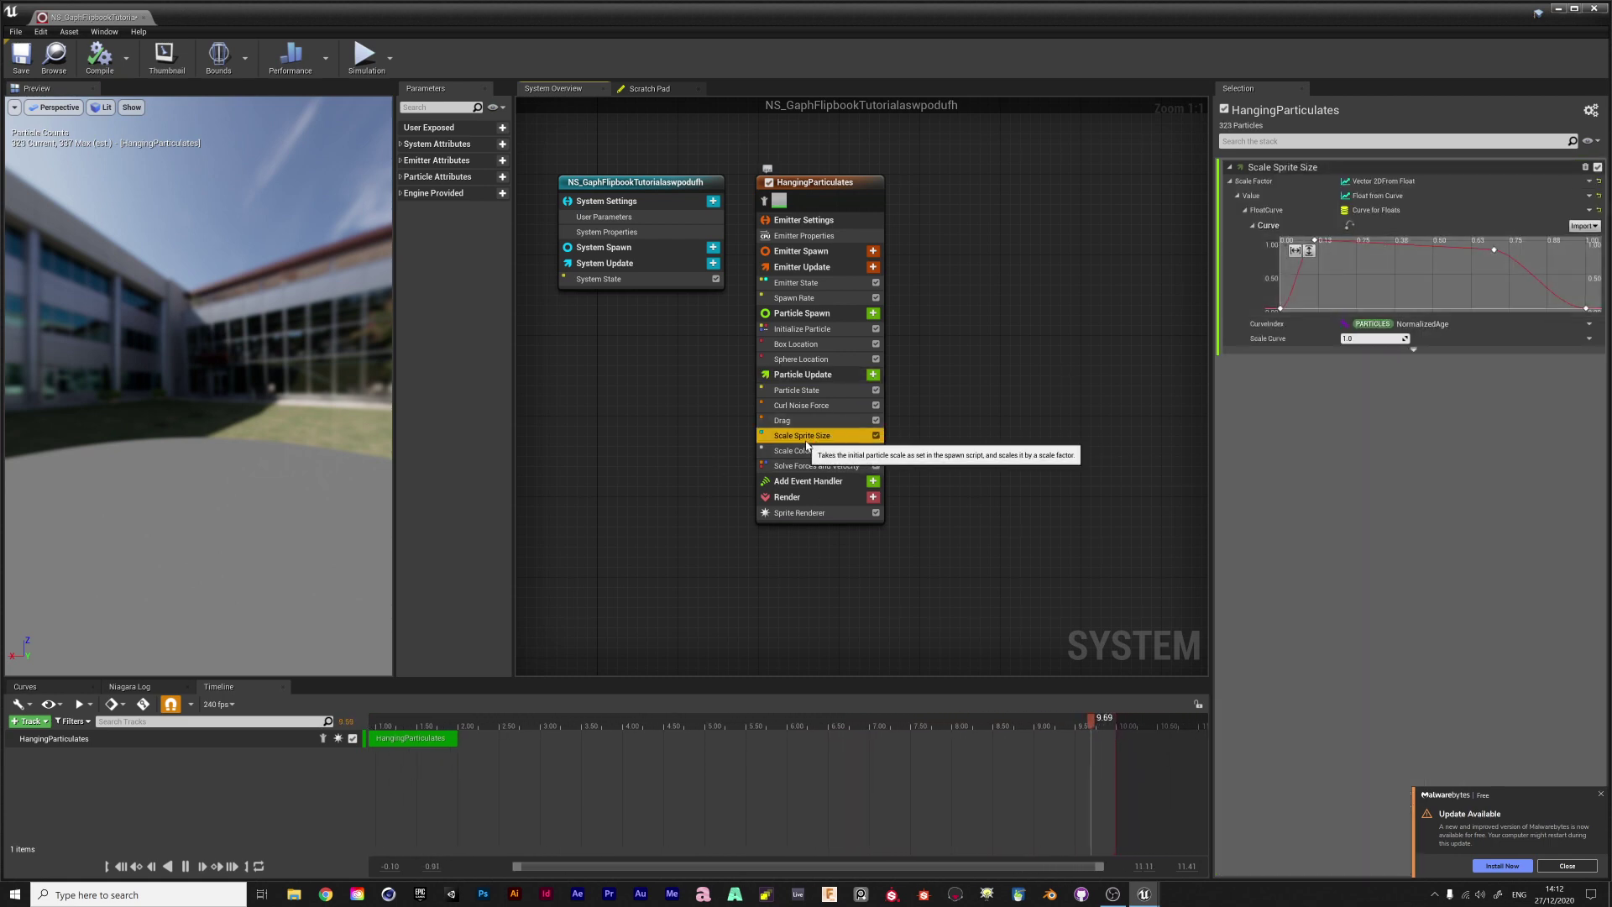
pyautogui.press('Delete')
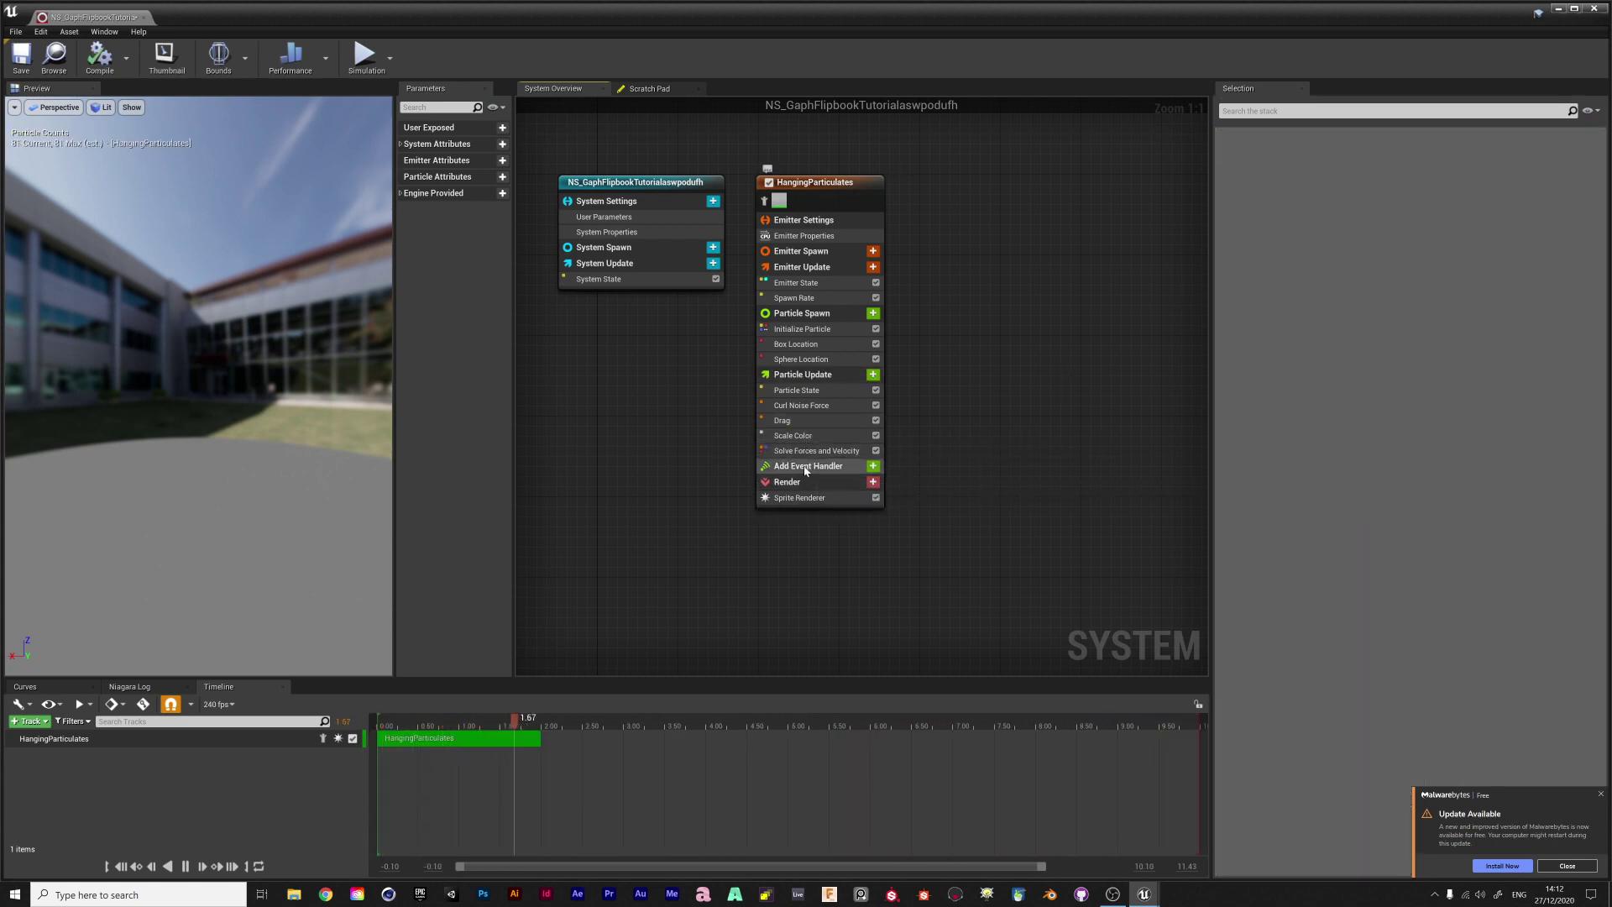
pyautogui.click(802, 405)
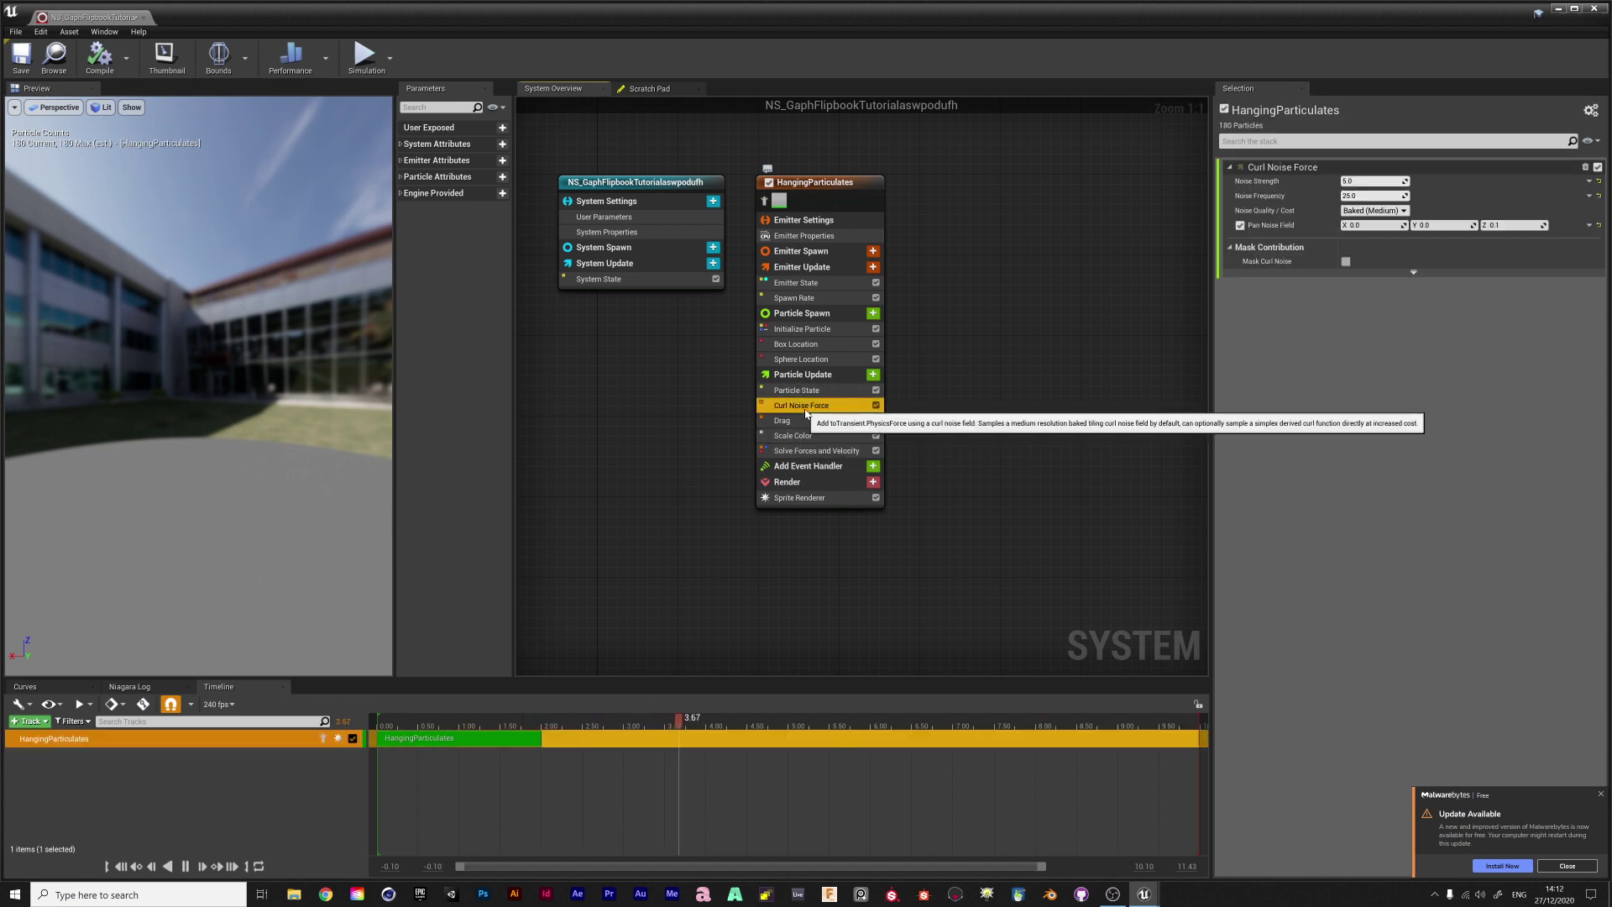
pyautogui.press('Delete')
pyautogui.click(804, 407)
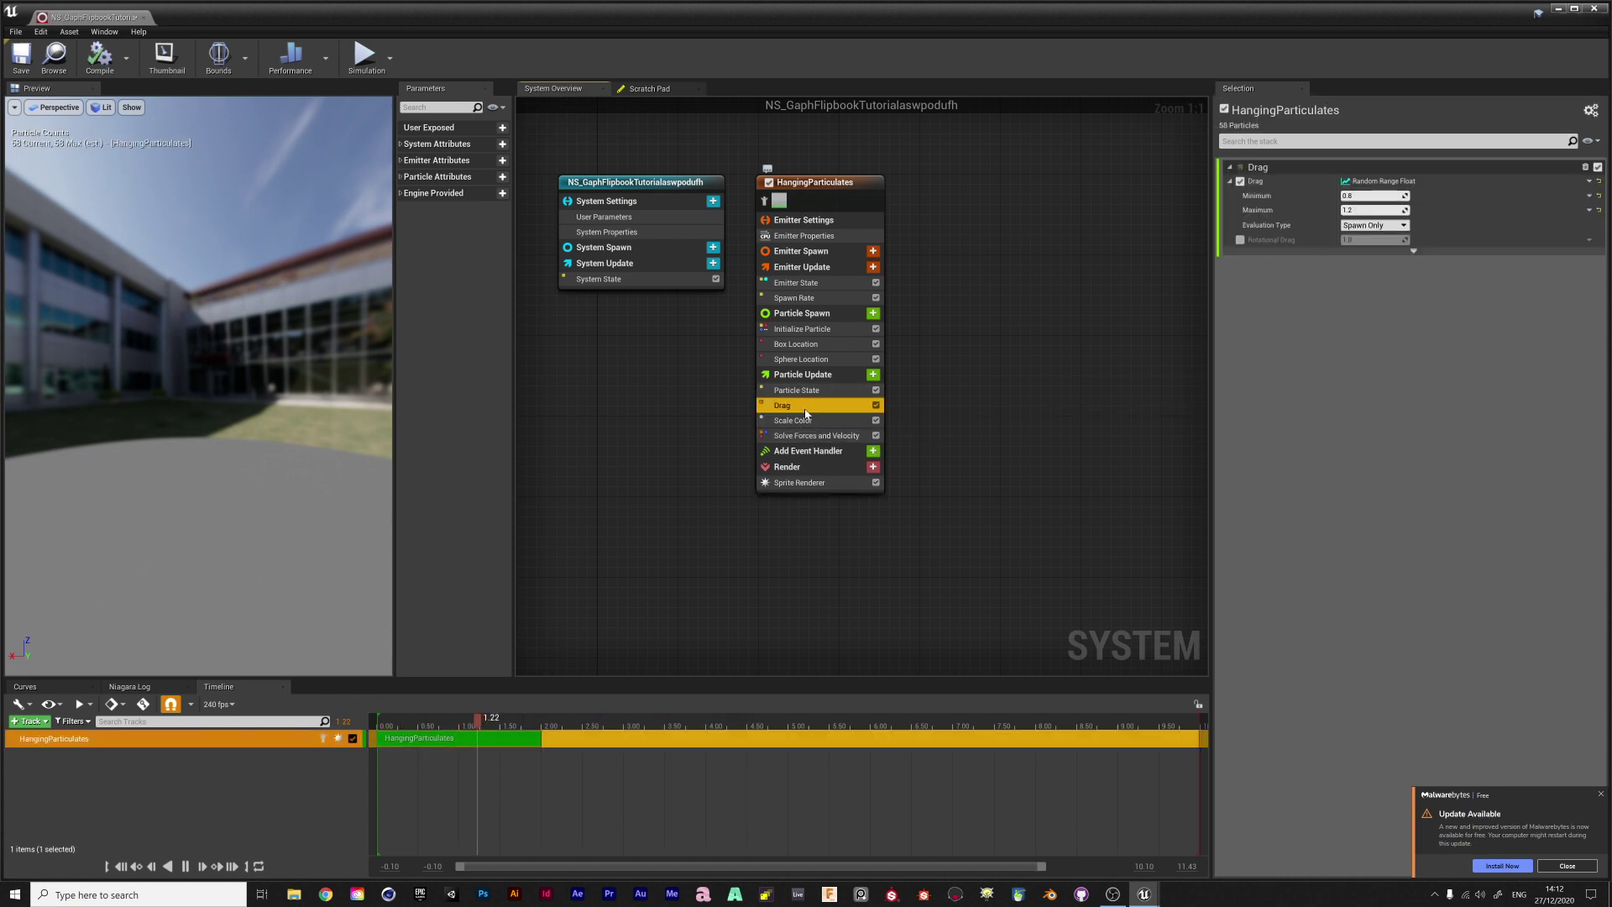
pyautogui.press('Delete')
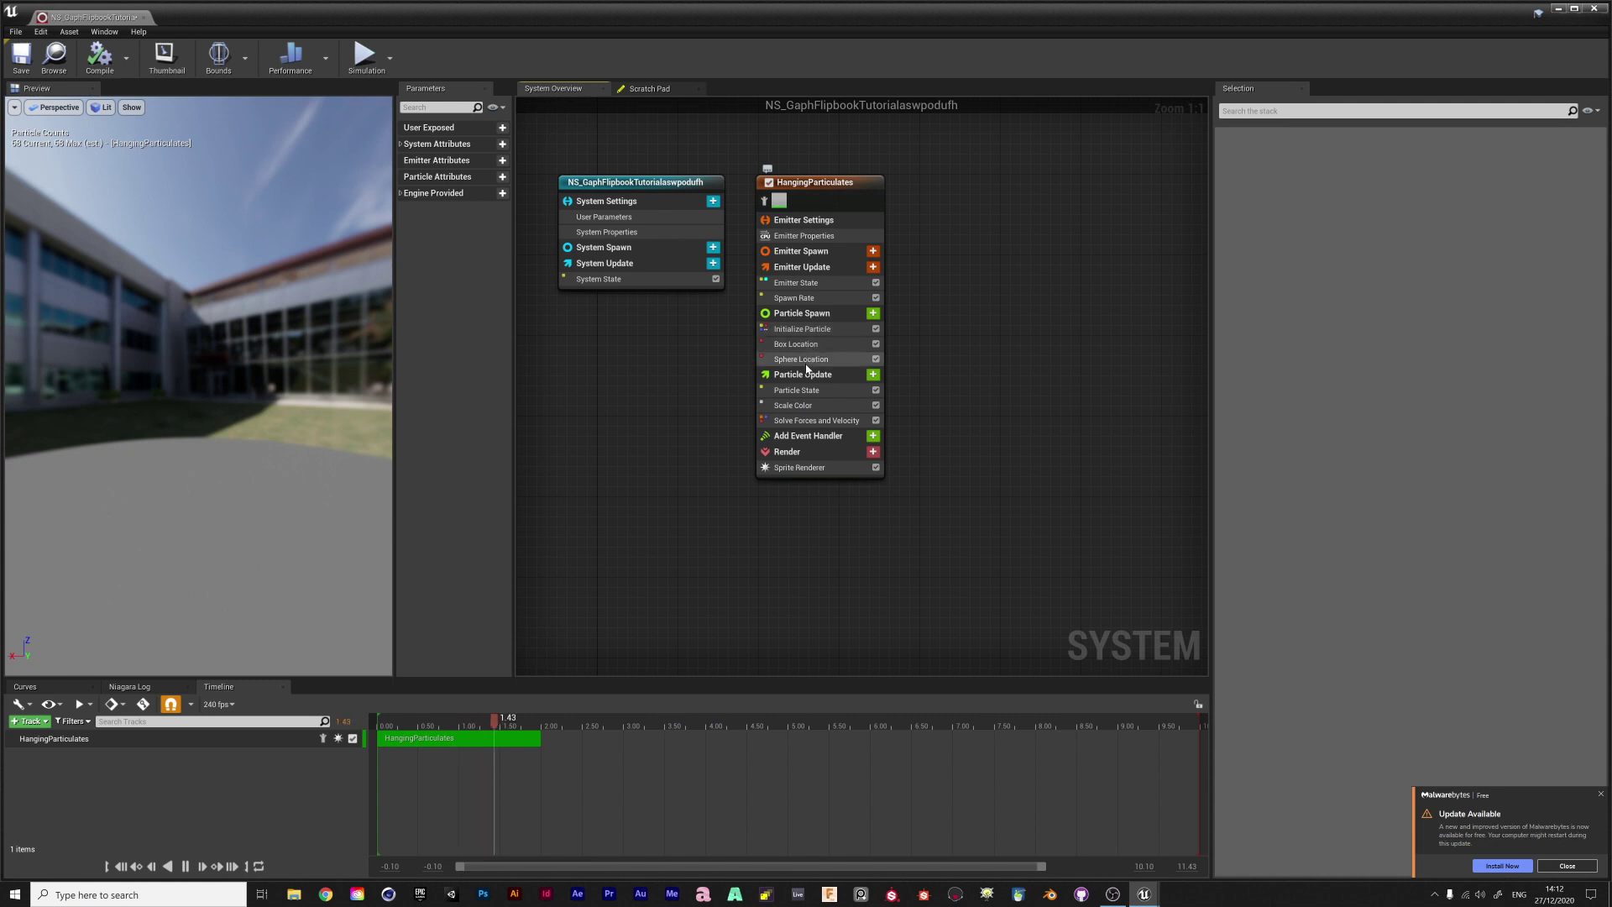
# Remove the Sphere Location and Box Location modules from the emitter's Particle Spawn group
pyautogui.click(805, 361)
pyautogui.press('Delete')
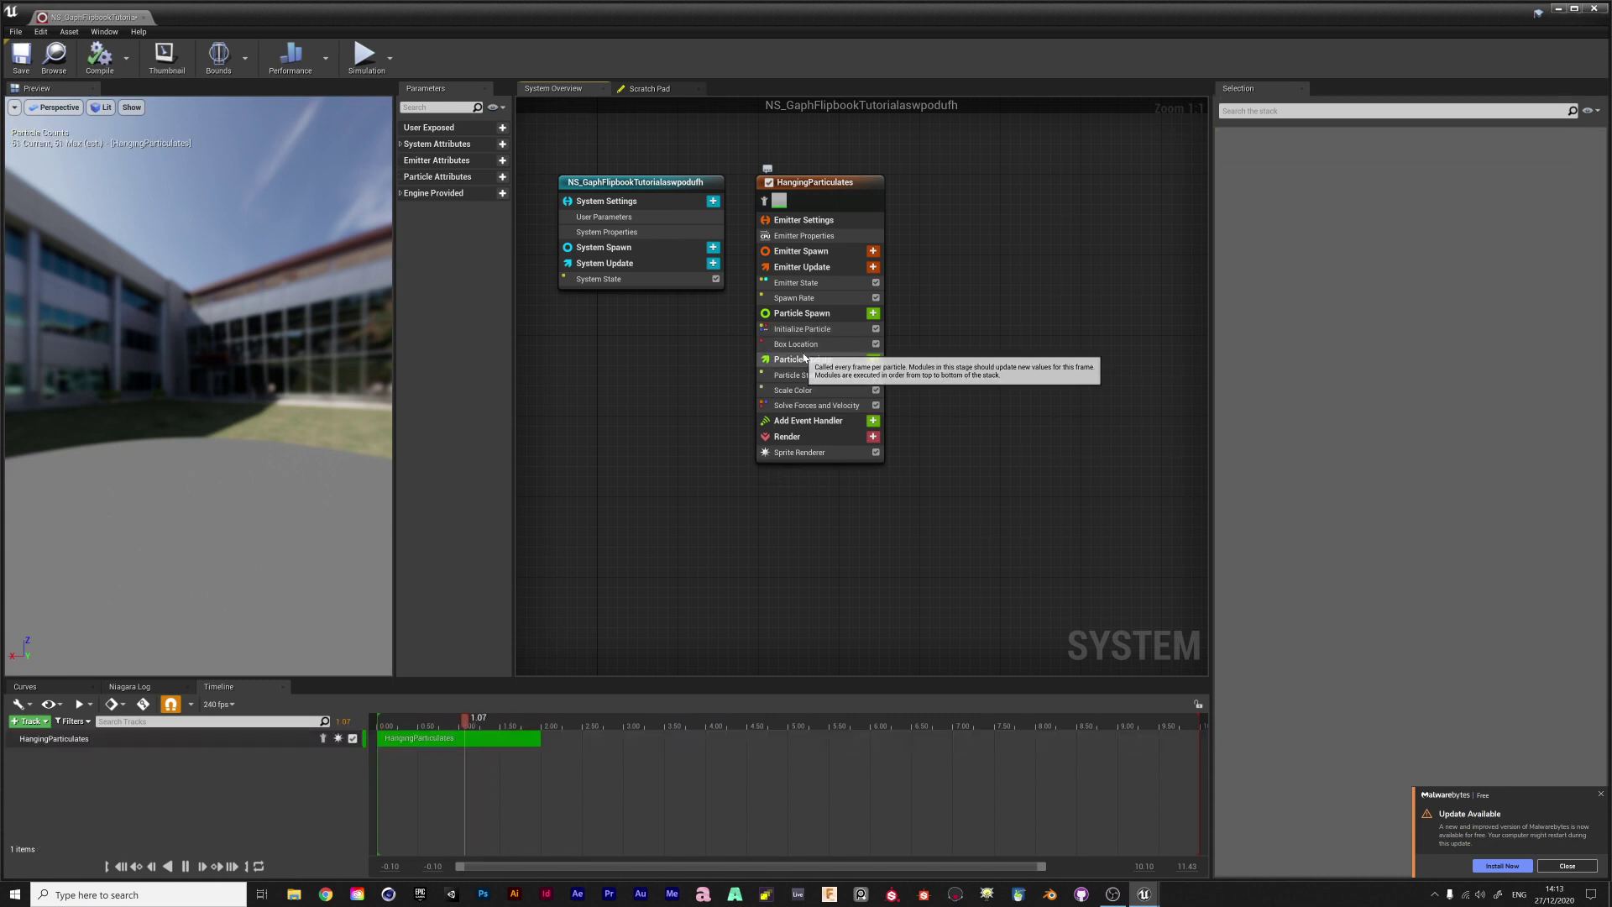
pyautogui.click(805, 345)
pyautogui.press('Delete')
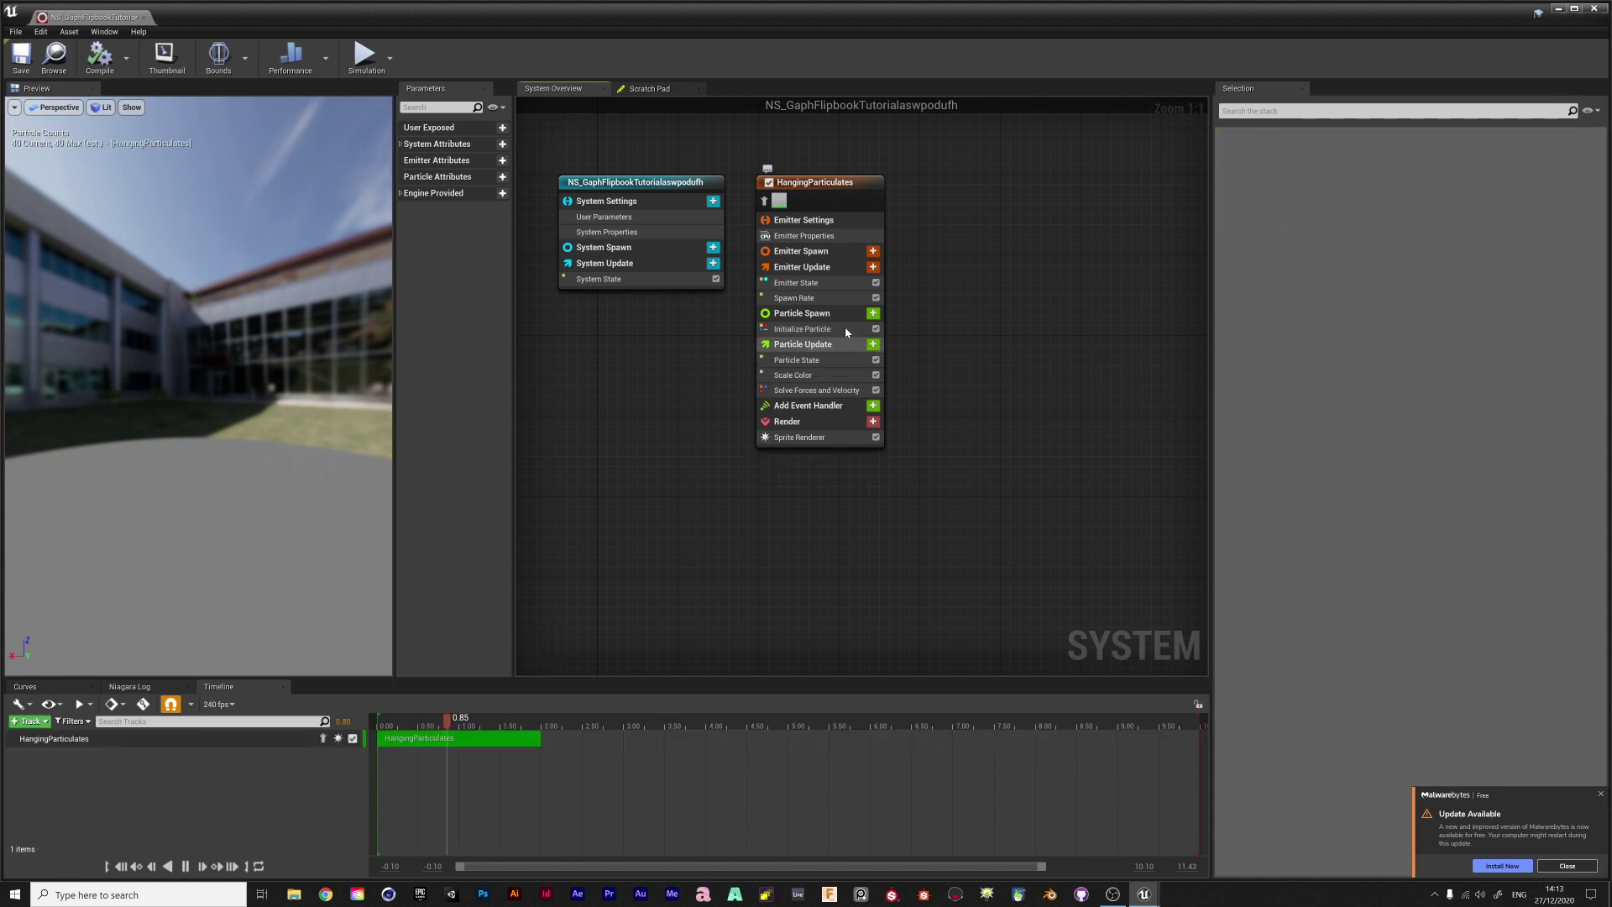
# Add a Cylinder Location module to Particle Spawn with a cylinder height of 5 and a radius of 130
pyautogui.click(873, 313)
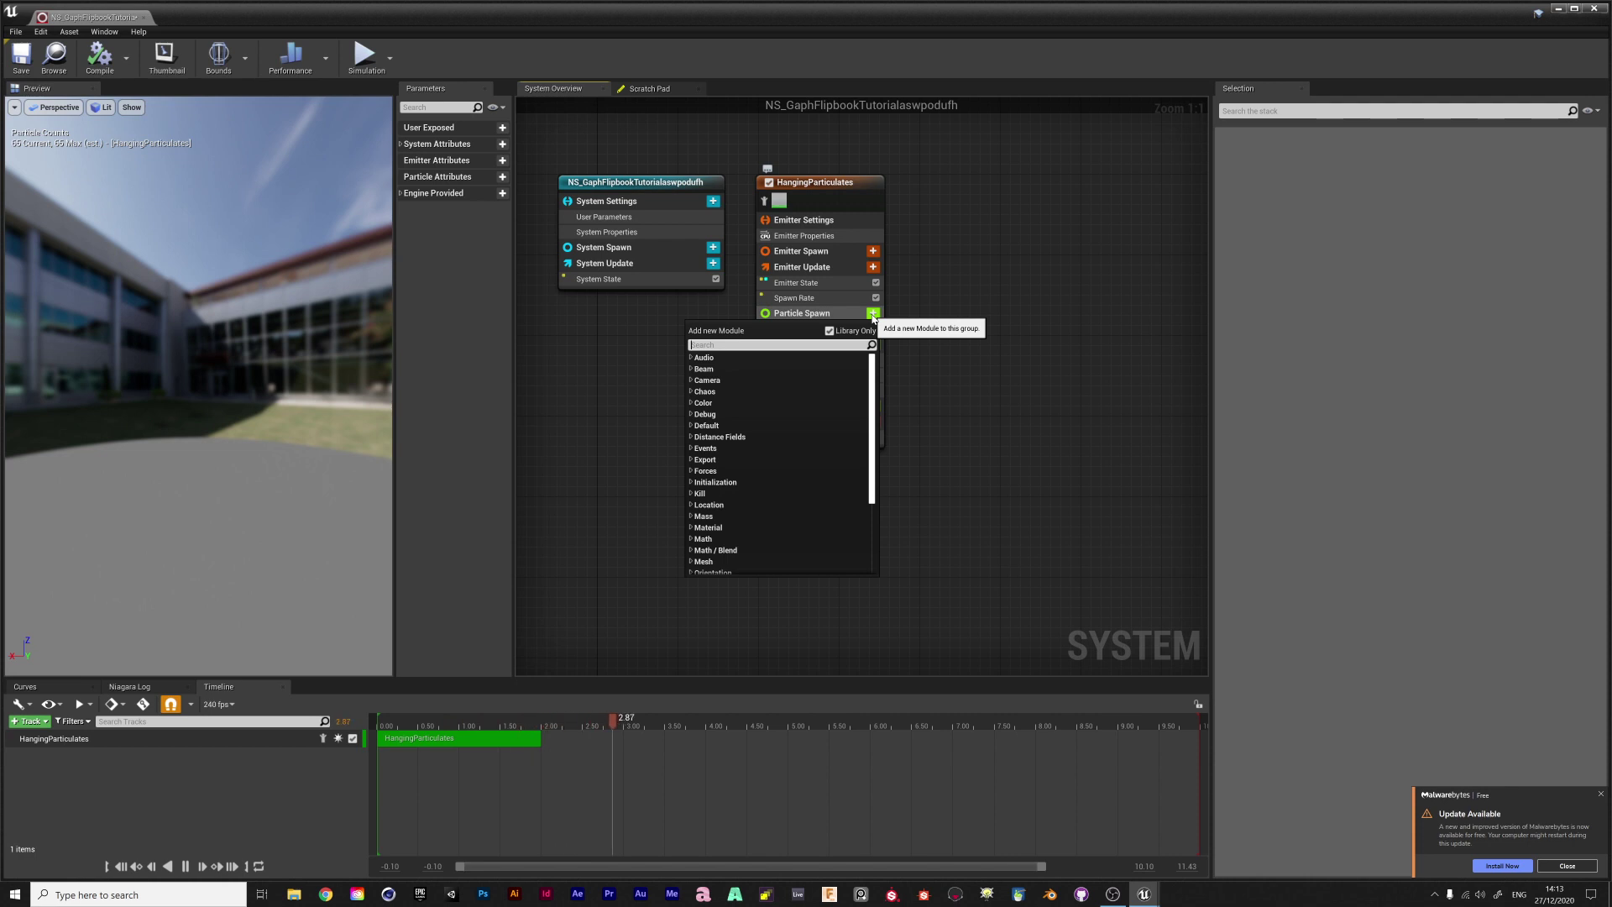
pyautogui.write('cylind')
pyautogui.press('Down')
pyautogui.press('Return')
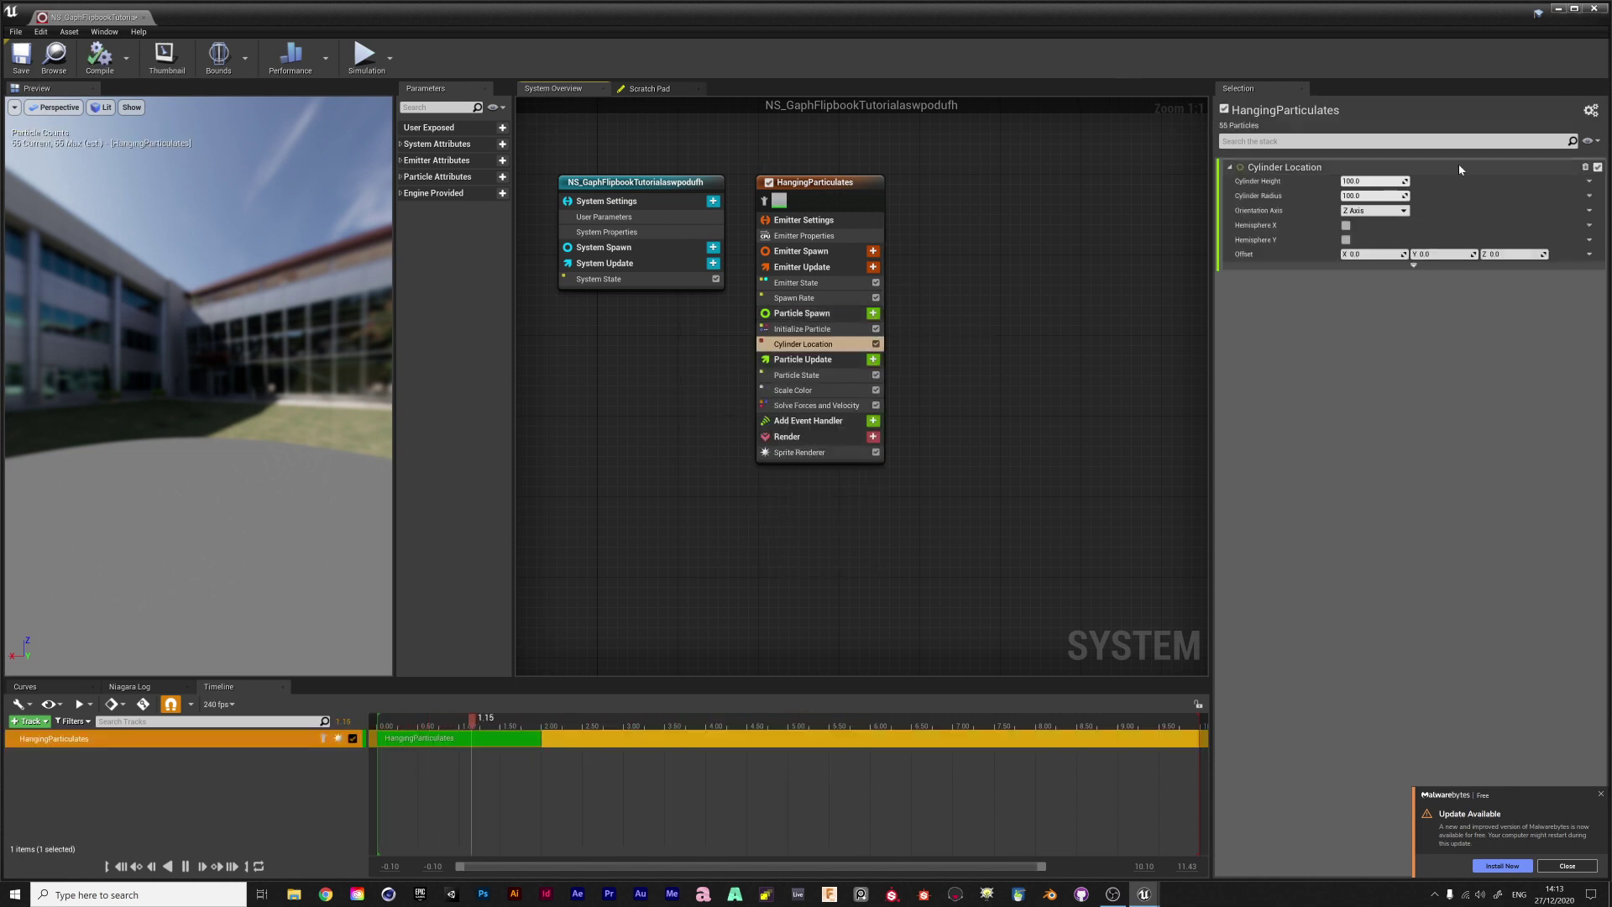
pyautogui.click(1368, 181)
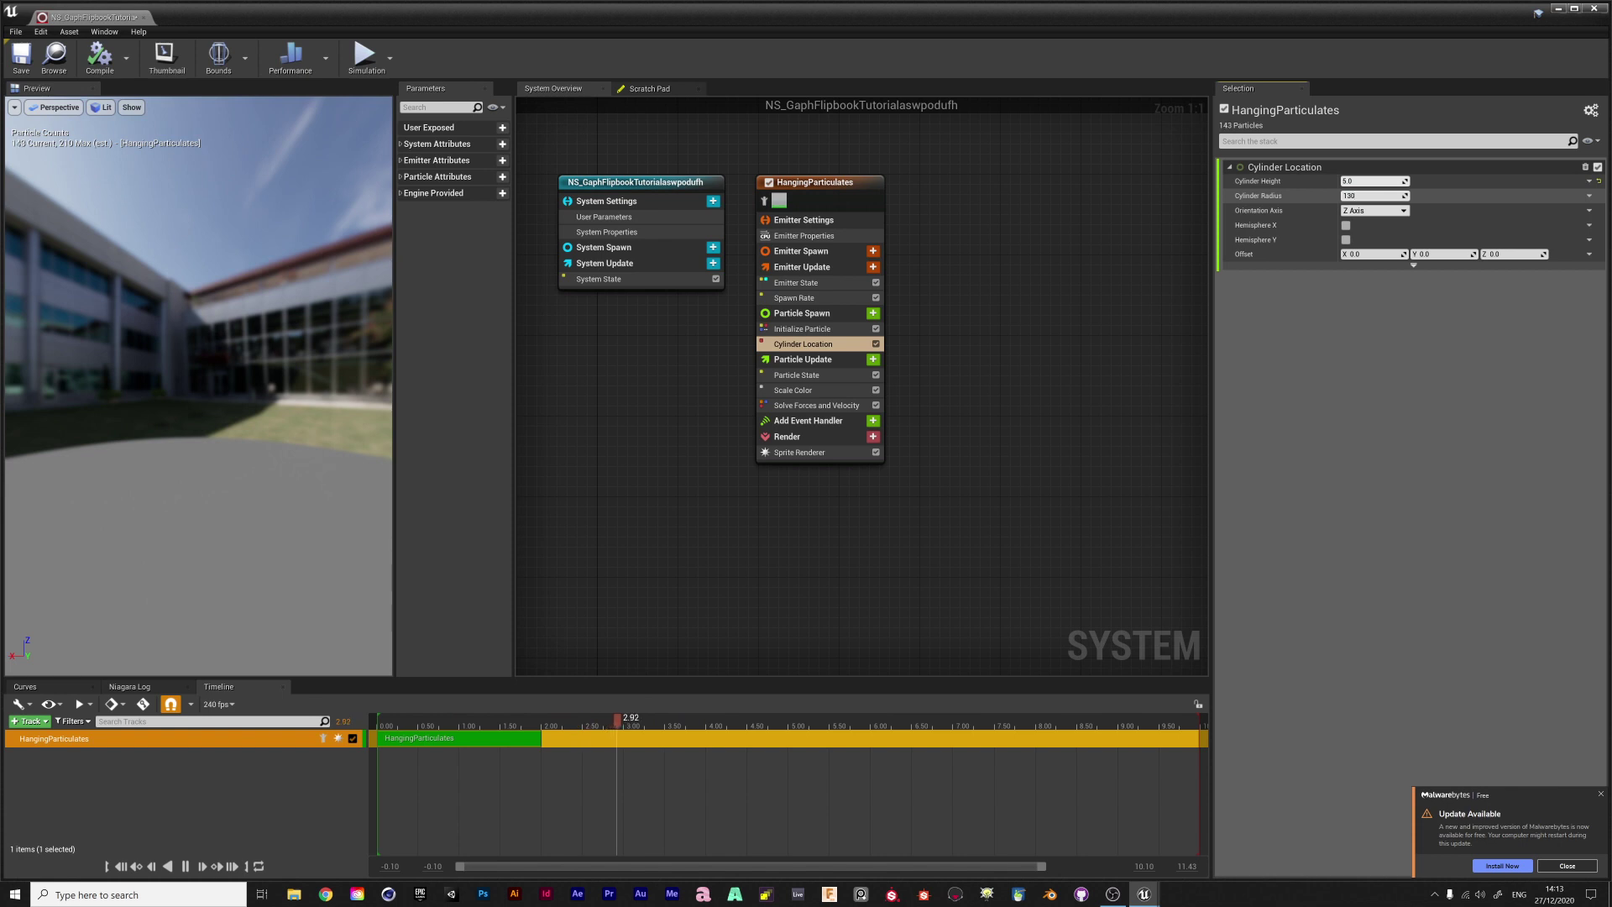
pyautogui.press('Return')
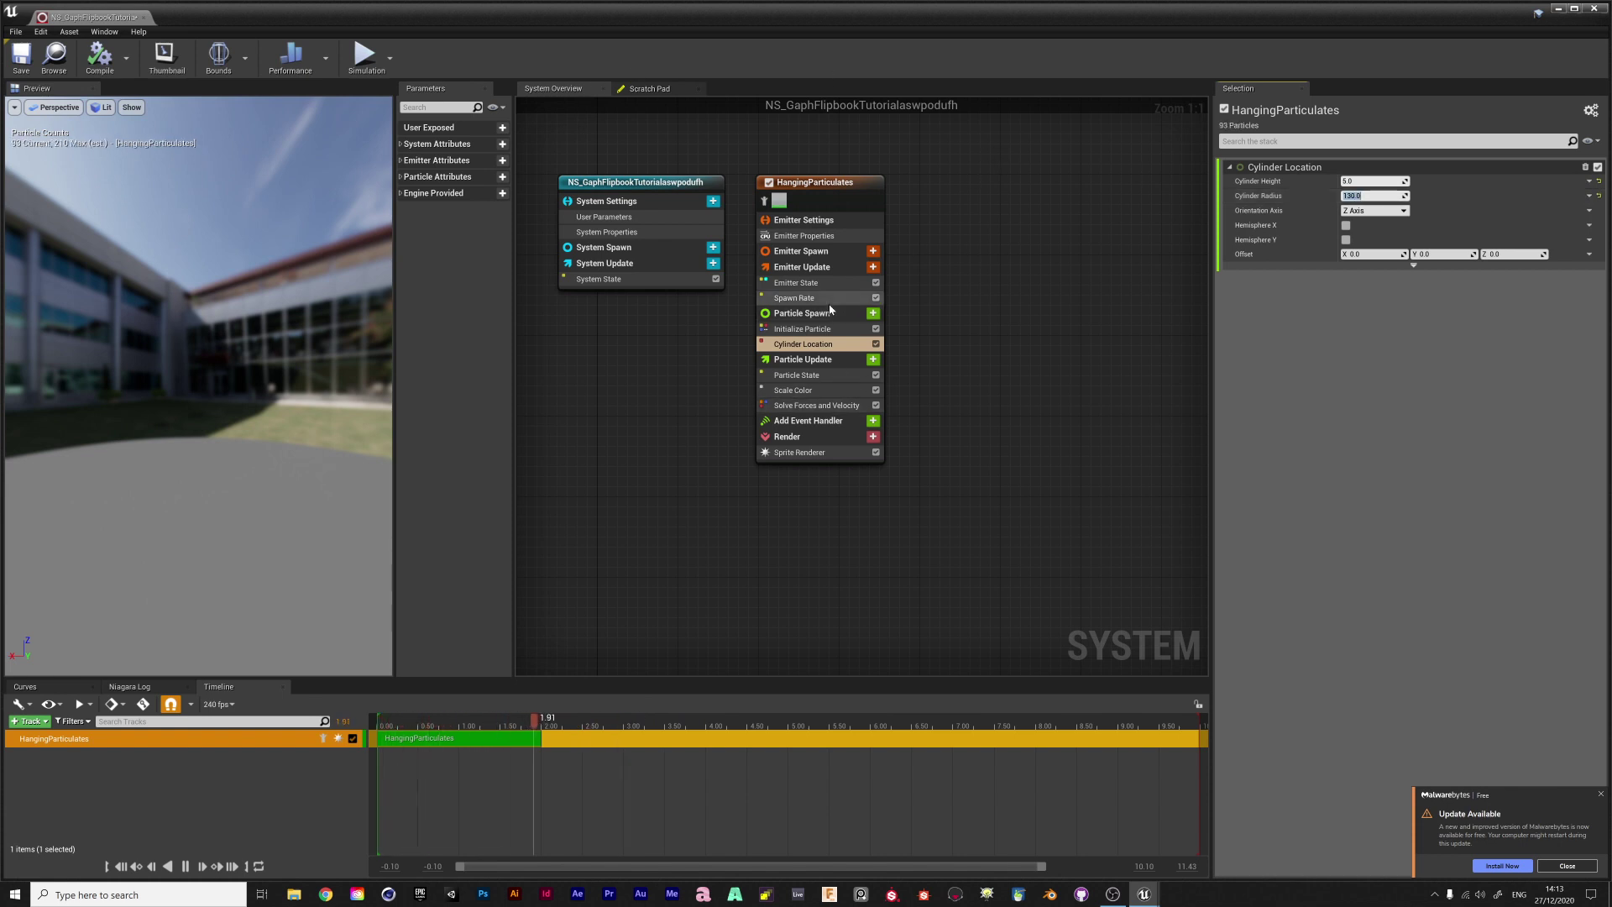
# Set Initialize Particle's uniform sprite size to a minimum of 70 and a maximum of 100
pyautogui.click(802, 329)
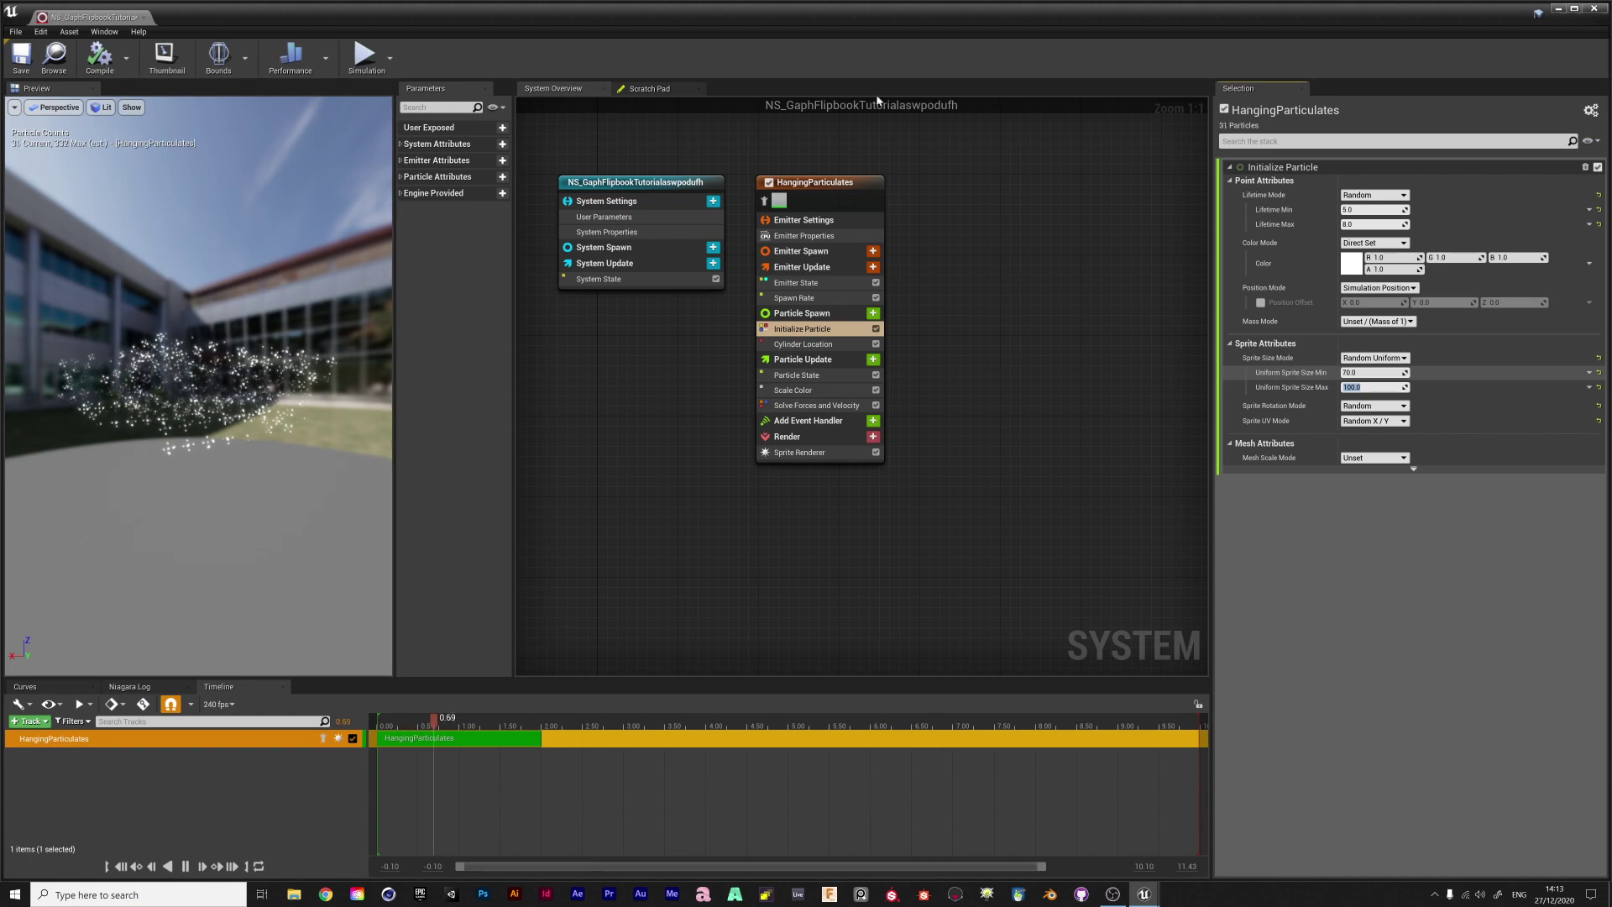
pyautogui.moveTo(199, 386)
pyautogui.mouseDown()
pyautogui.moveTo(285, 395)
pyautogui.moveTo(226, 387)
pyautogui.mouseUp()
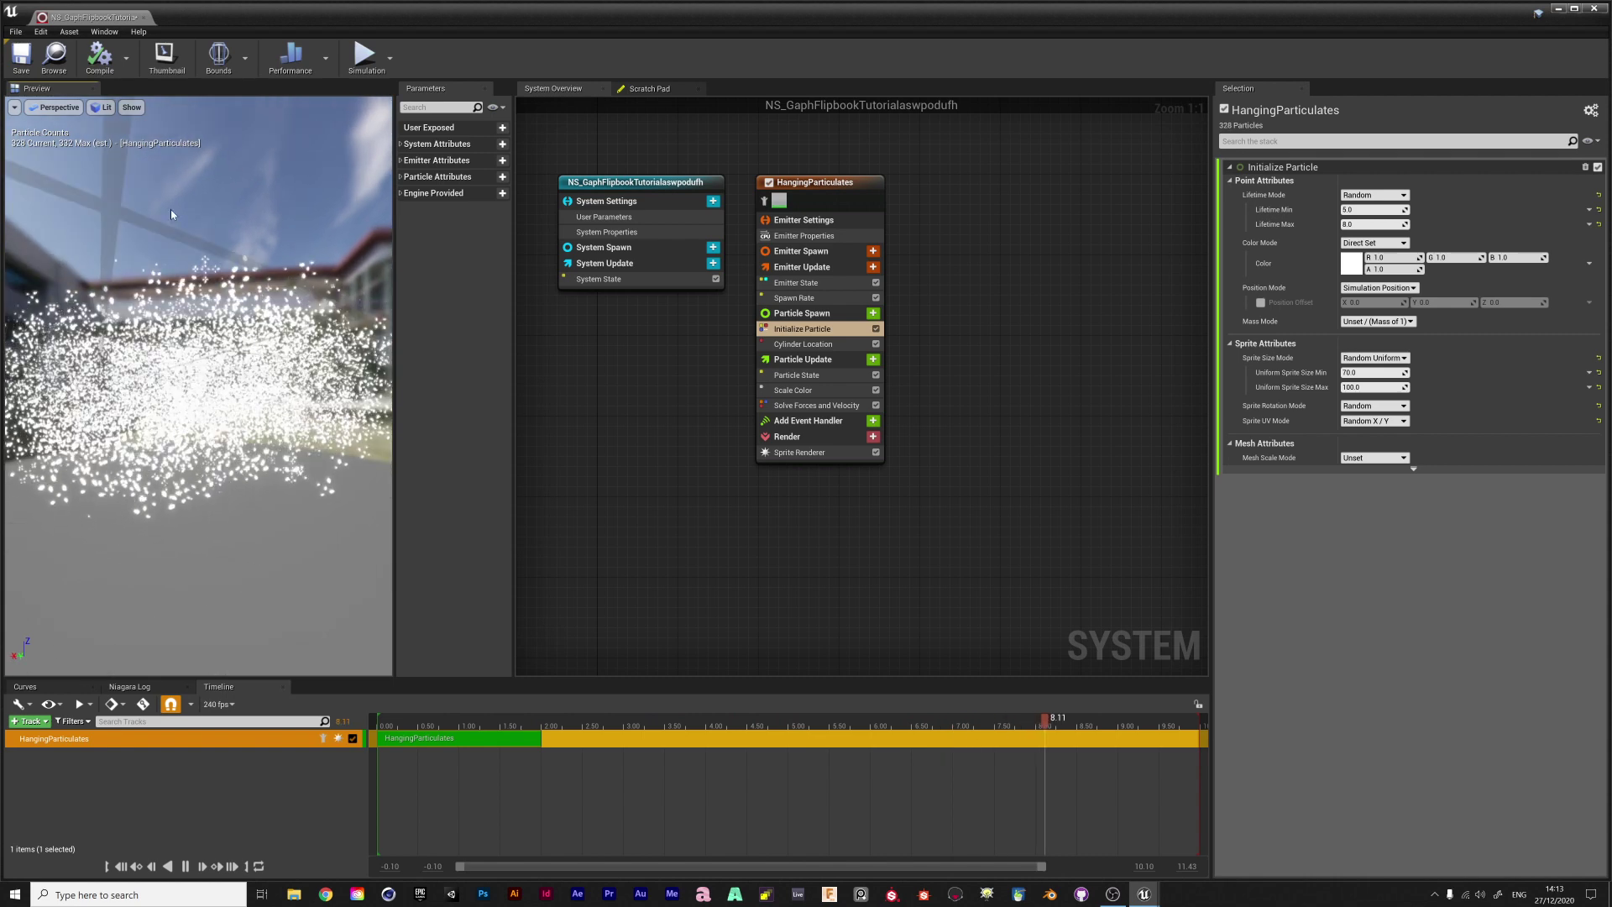
# Set the Sprite Renderer's Sub Image Size to 6 by 6 and check the particles in the preview
pyautogui.click(808, 452)
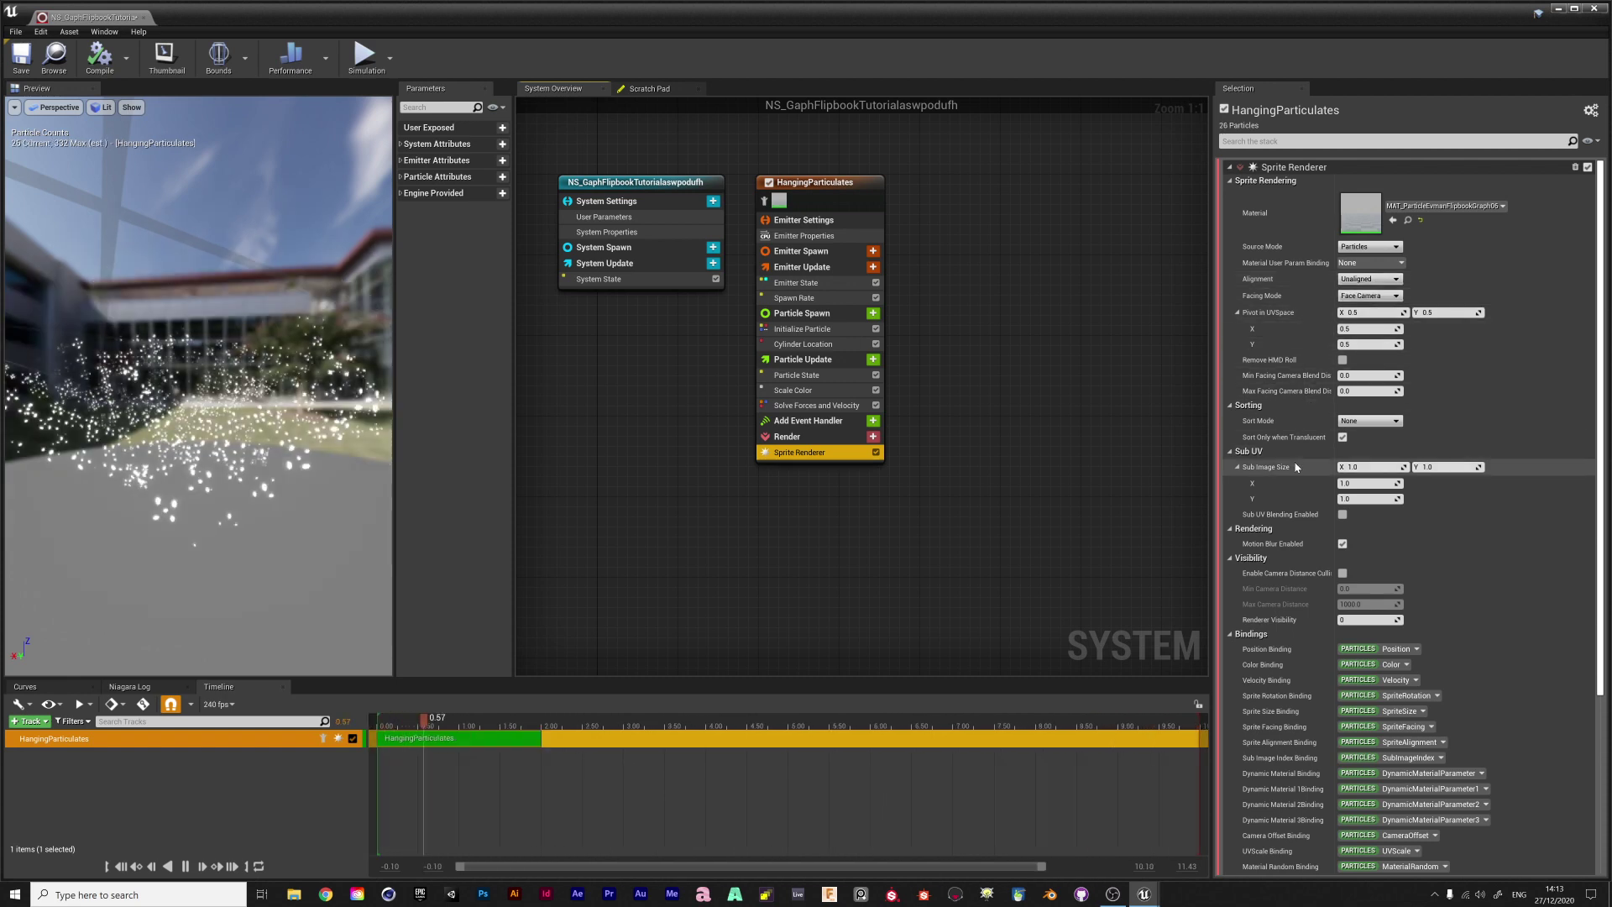
pyautogui.click(1368, 482)
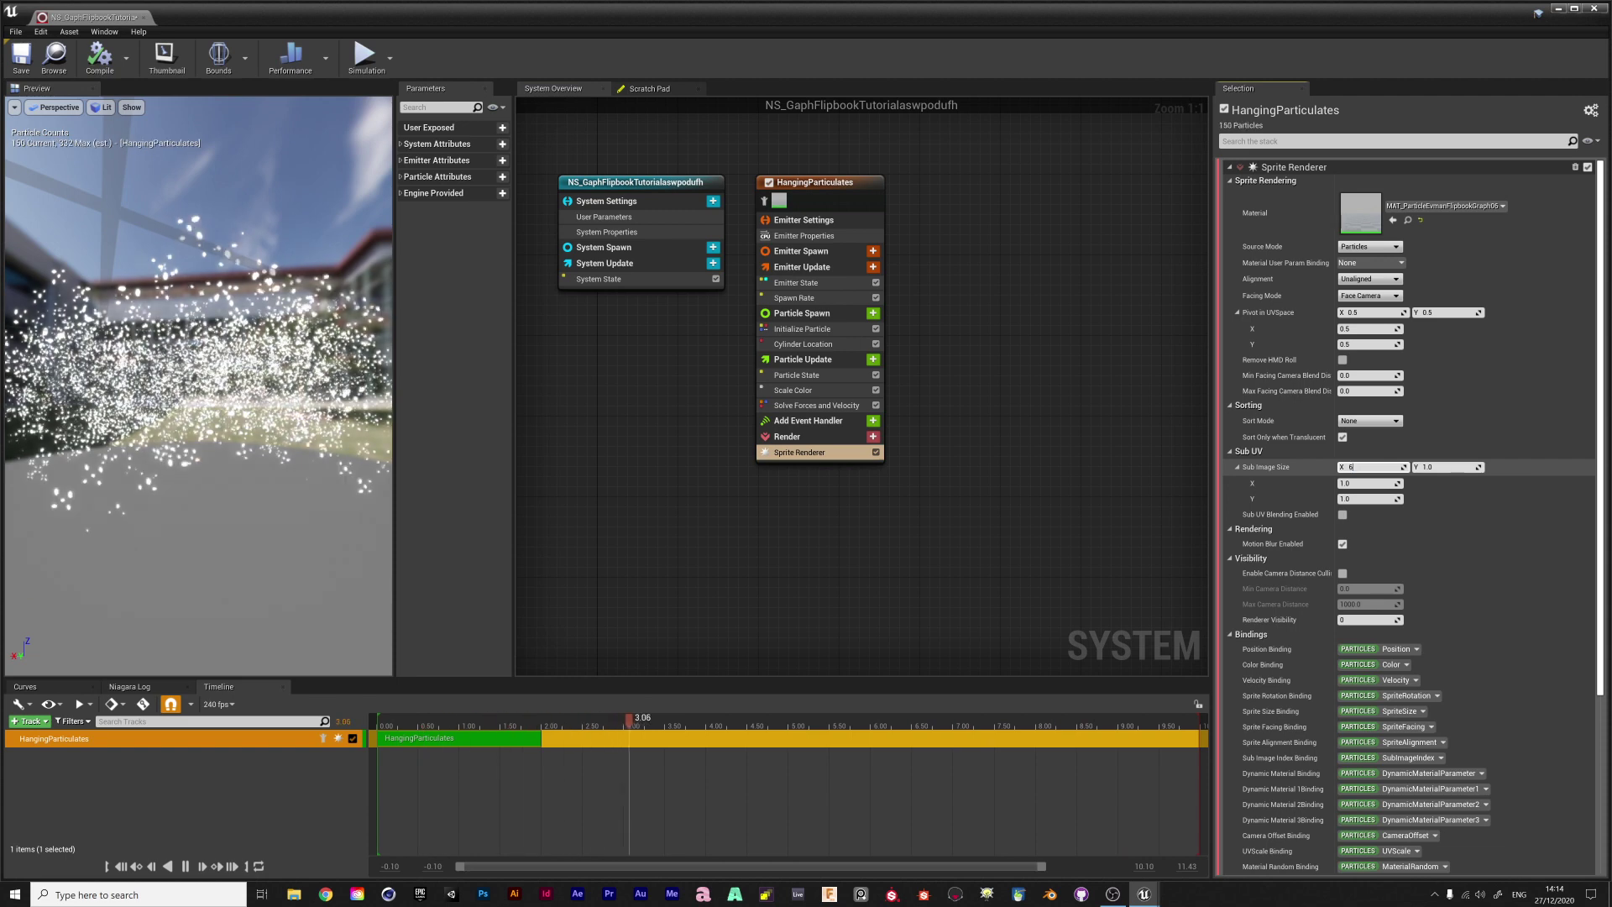
pyautogui.write('6')
pyautogui.press('Tab')
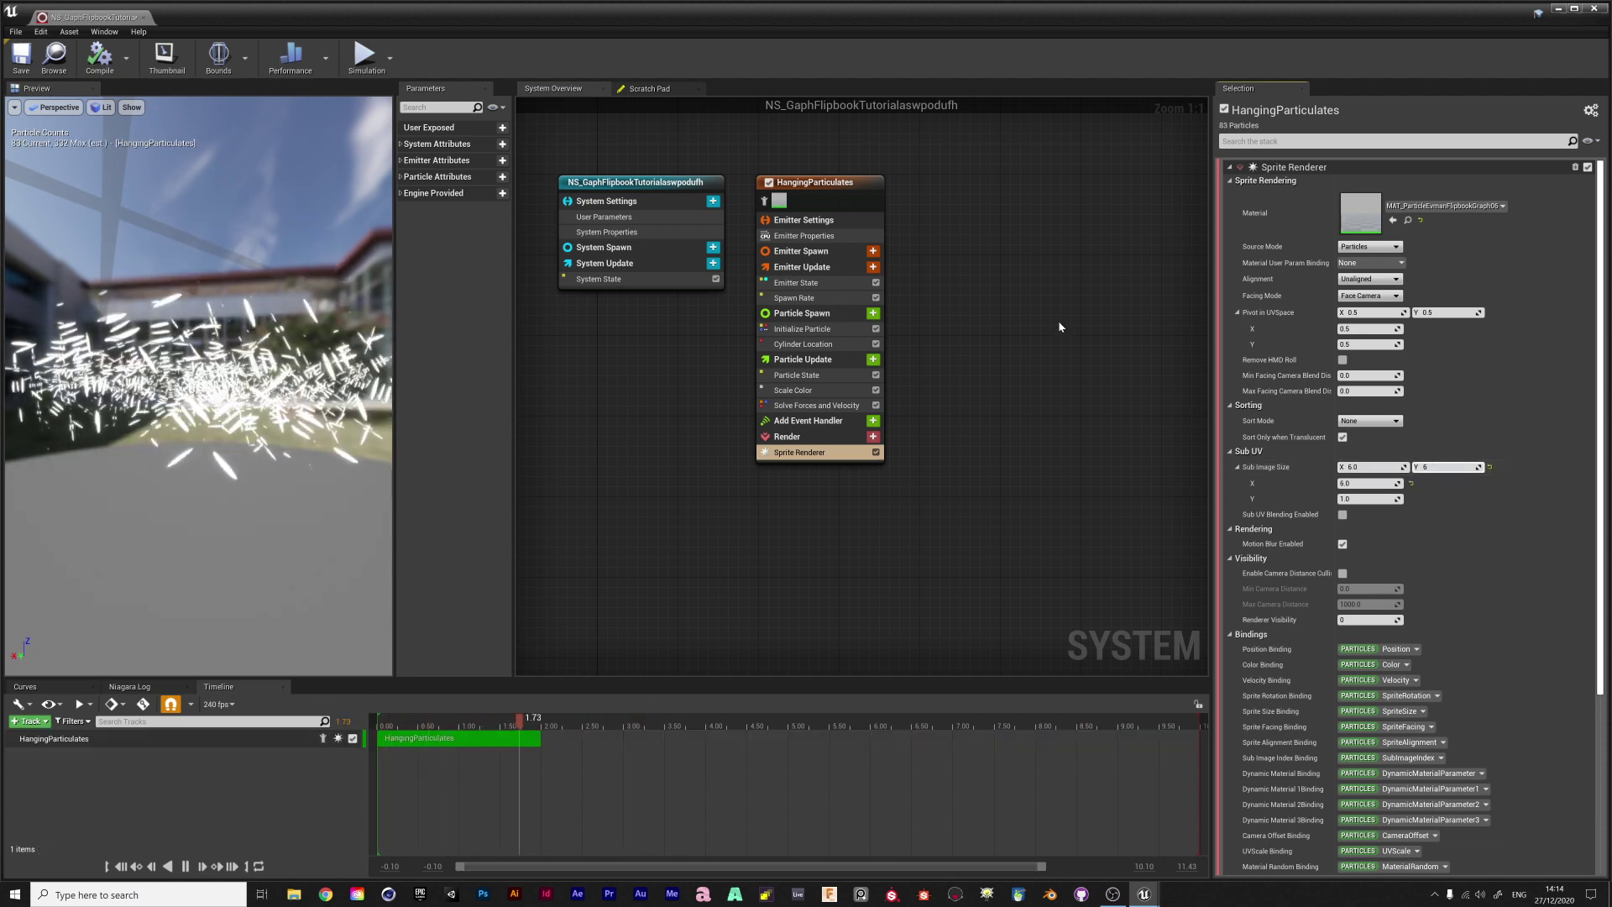
pyautogui.write('6')
pyautogui.press('Return')
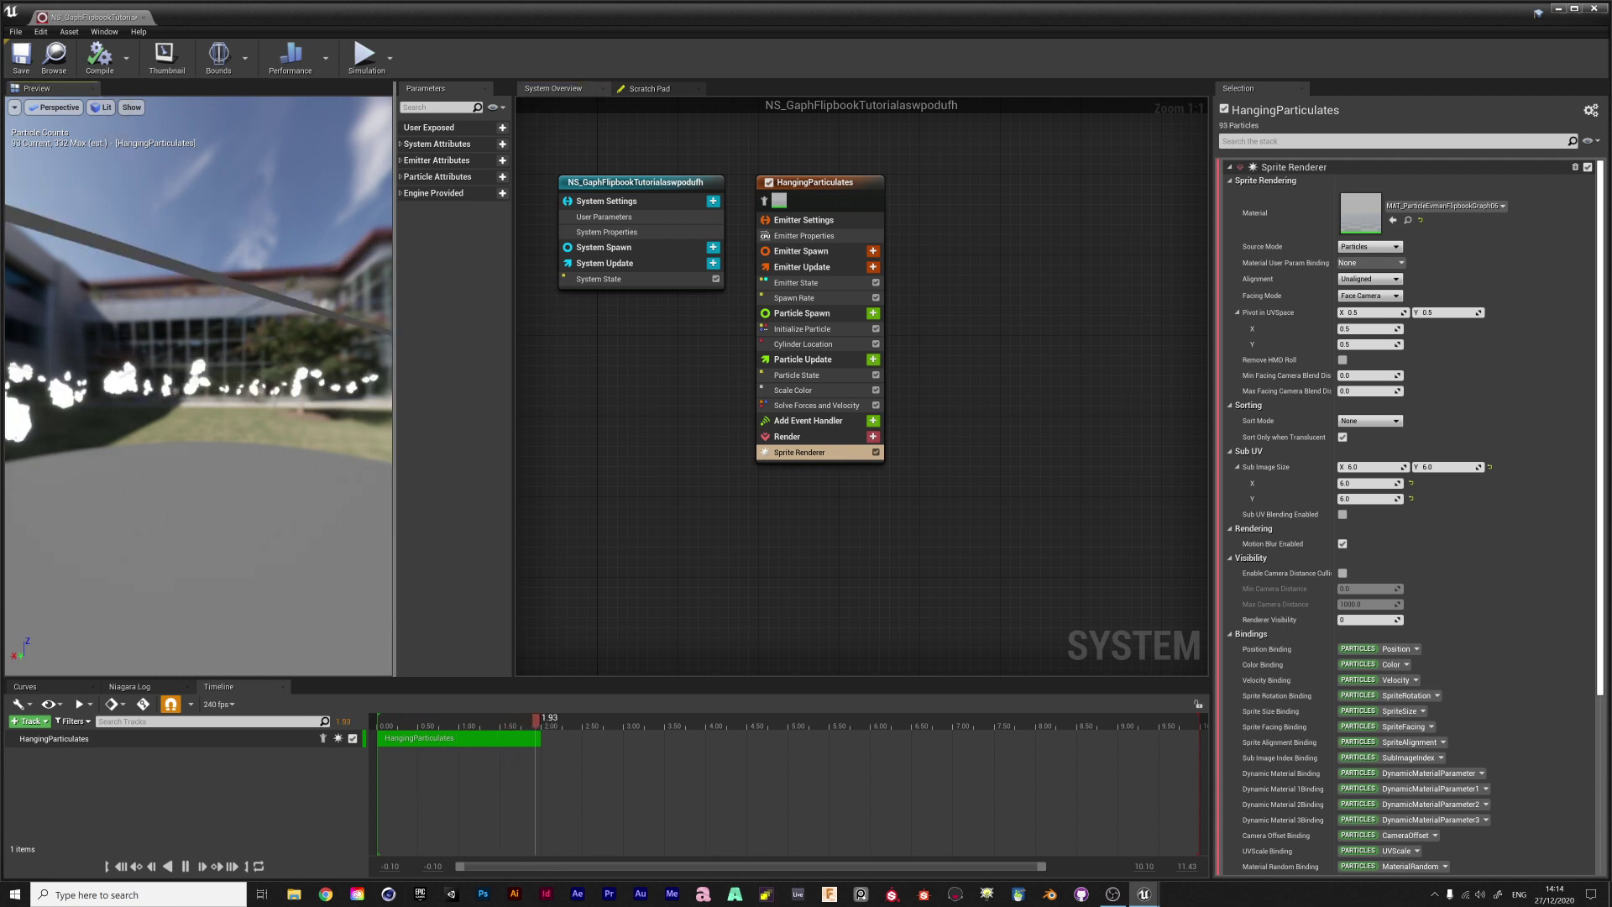
pyautogui.moveTo(168, 351)
pyautogui.mouseDown()
pyautogui.moveTo(243, 445)
pyautogui.moveTo(189, 340)
pyautogui.mouseUp()
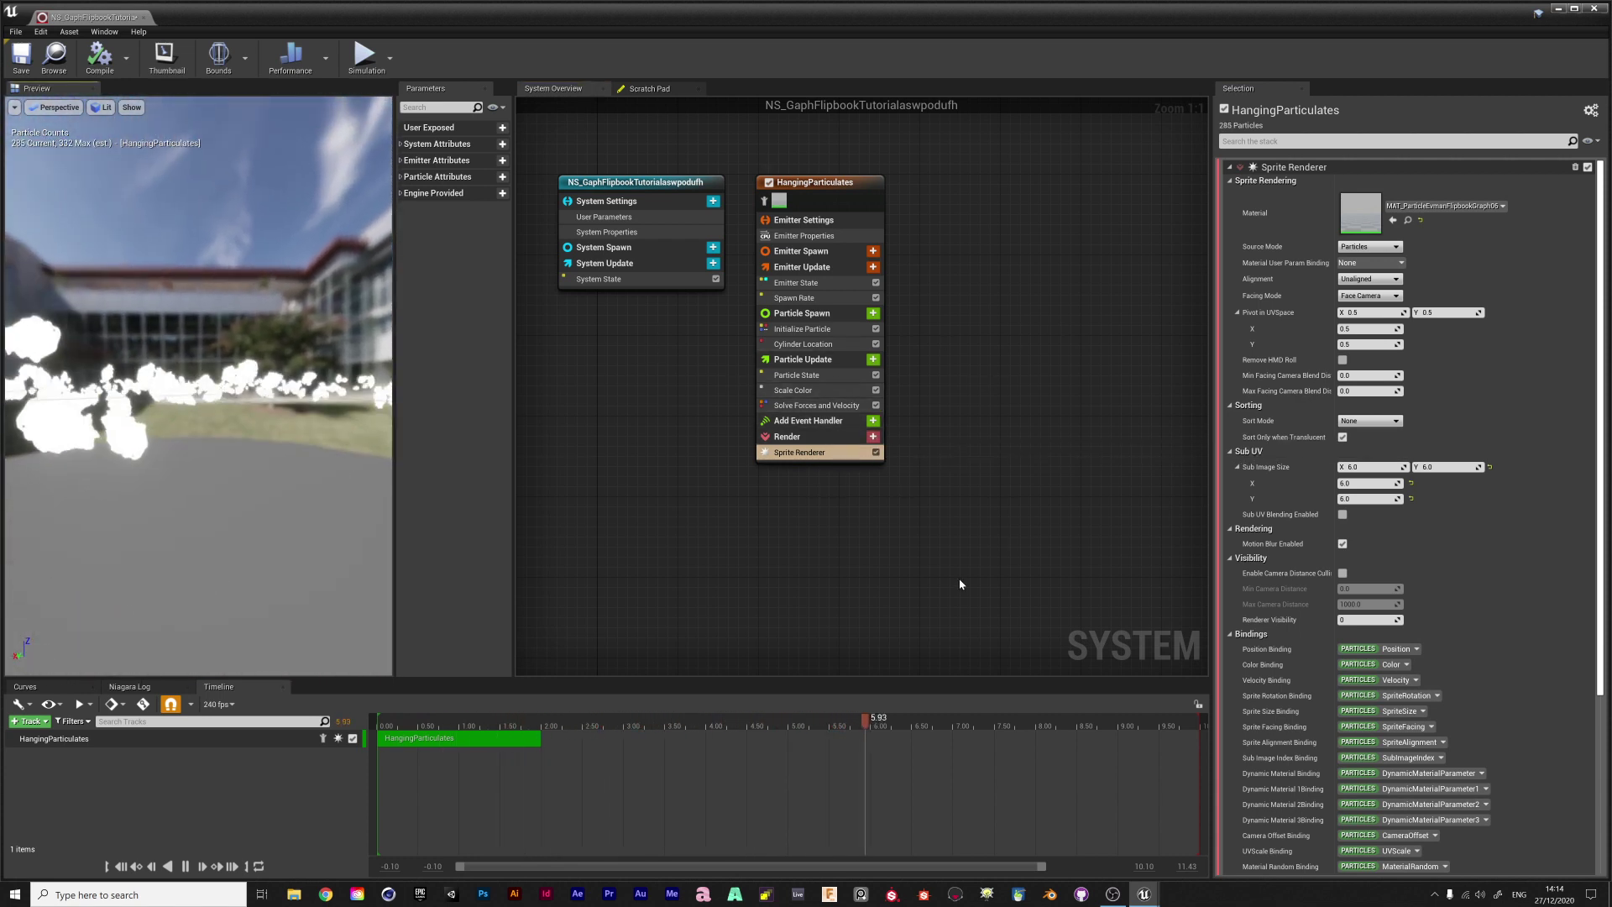
# Set the HangingParticulates emitter's spawn rate to 10
pyautogui.click(794, 300)
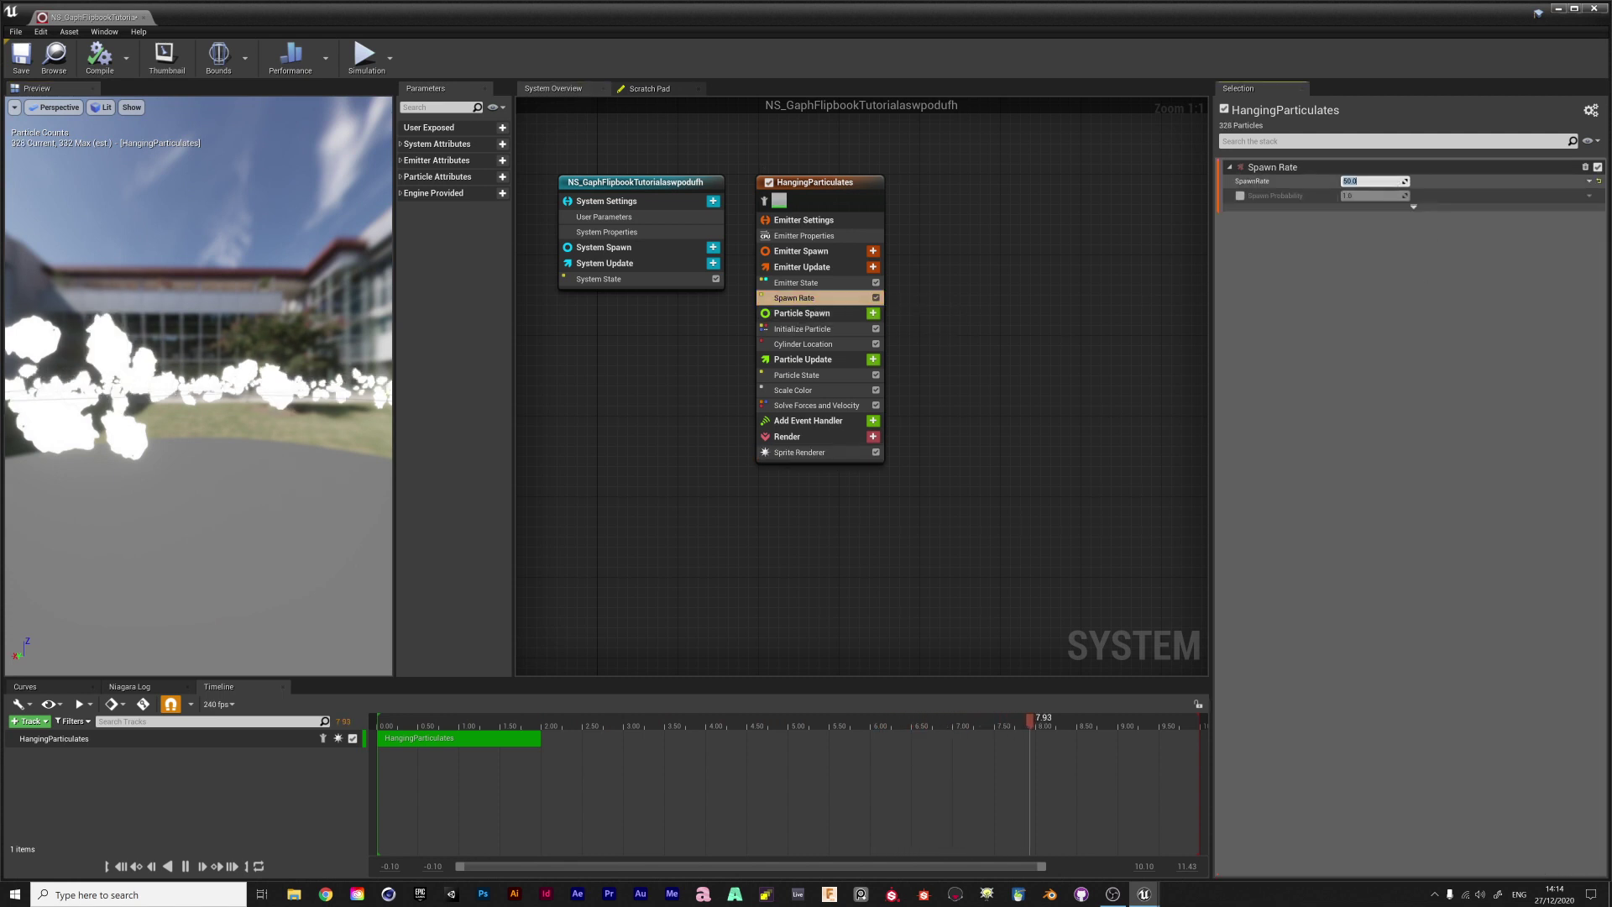
pyautogui.write('10')
pyautogui.press('Return')
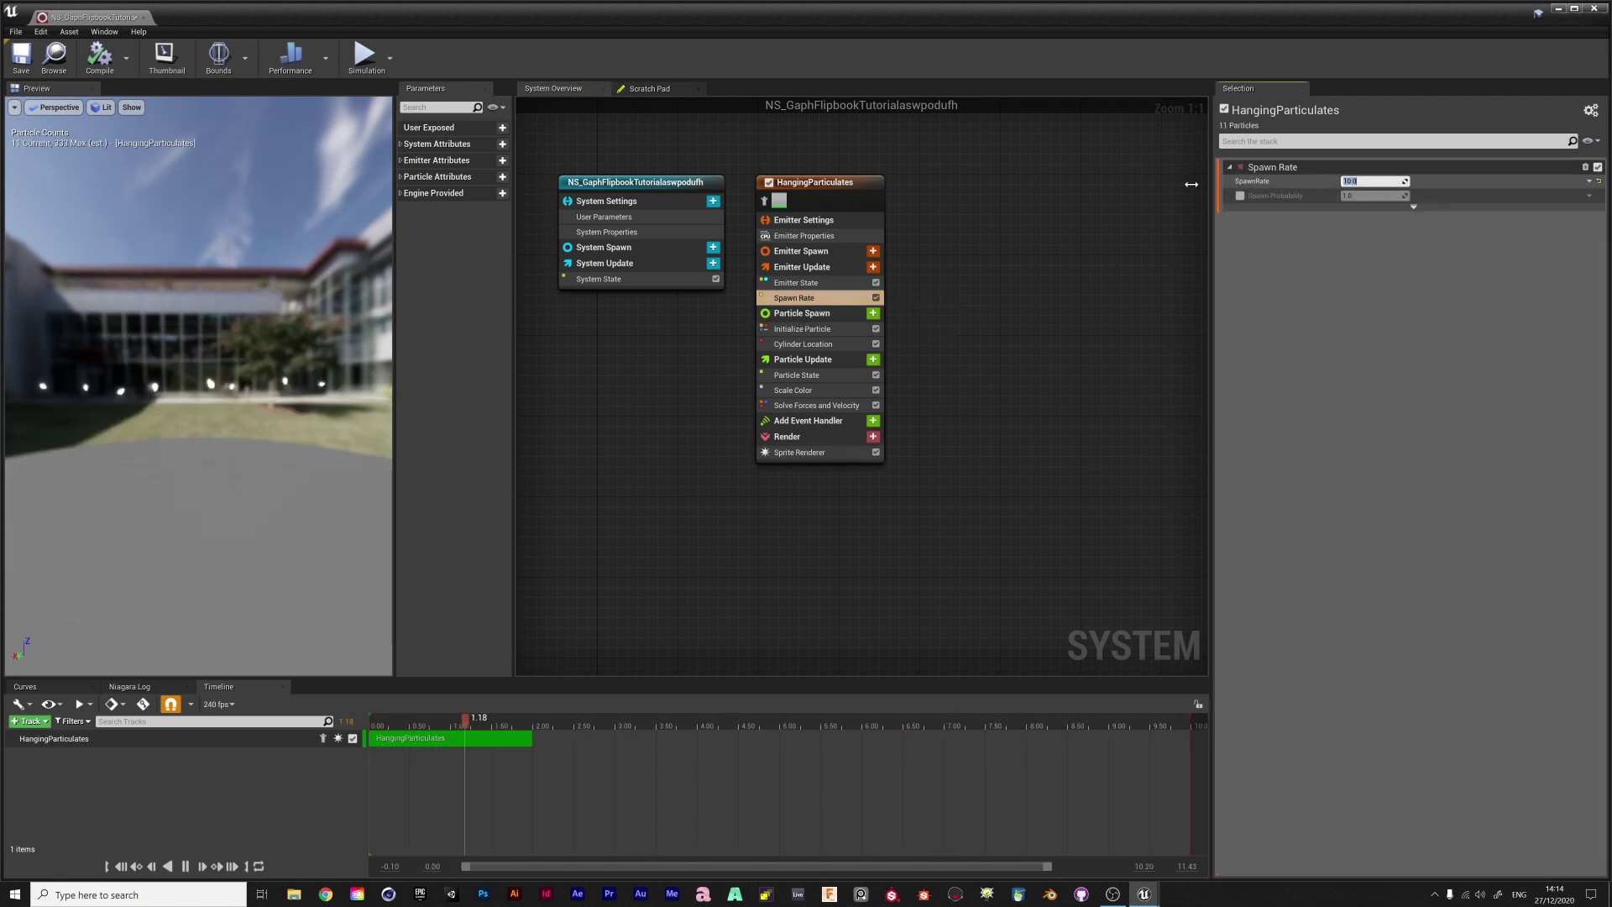
# Add a Sub UVAnimation module to the emitter's Particle Update group with an end frame of 23
pyautogui.click(873, 359)
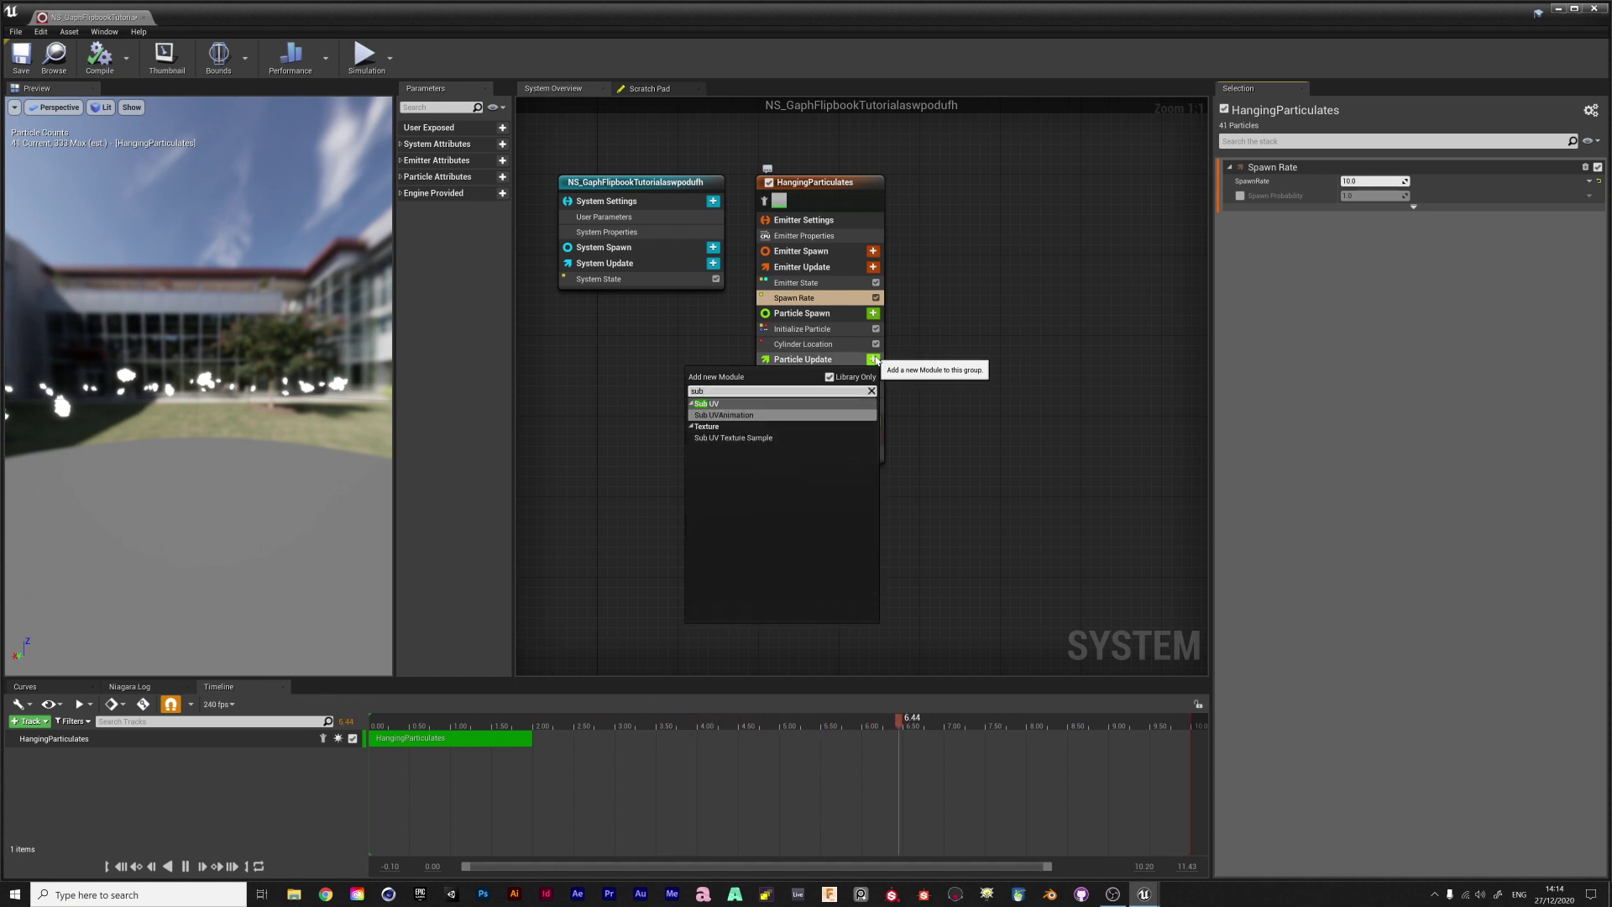
pyautogui.click(743, 416)
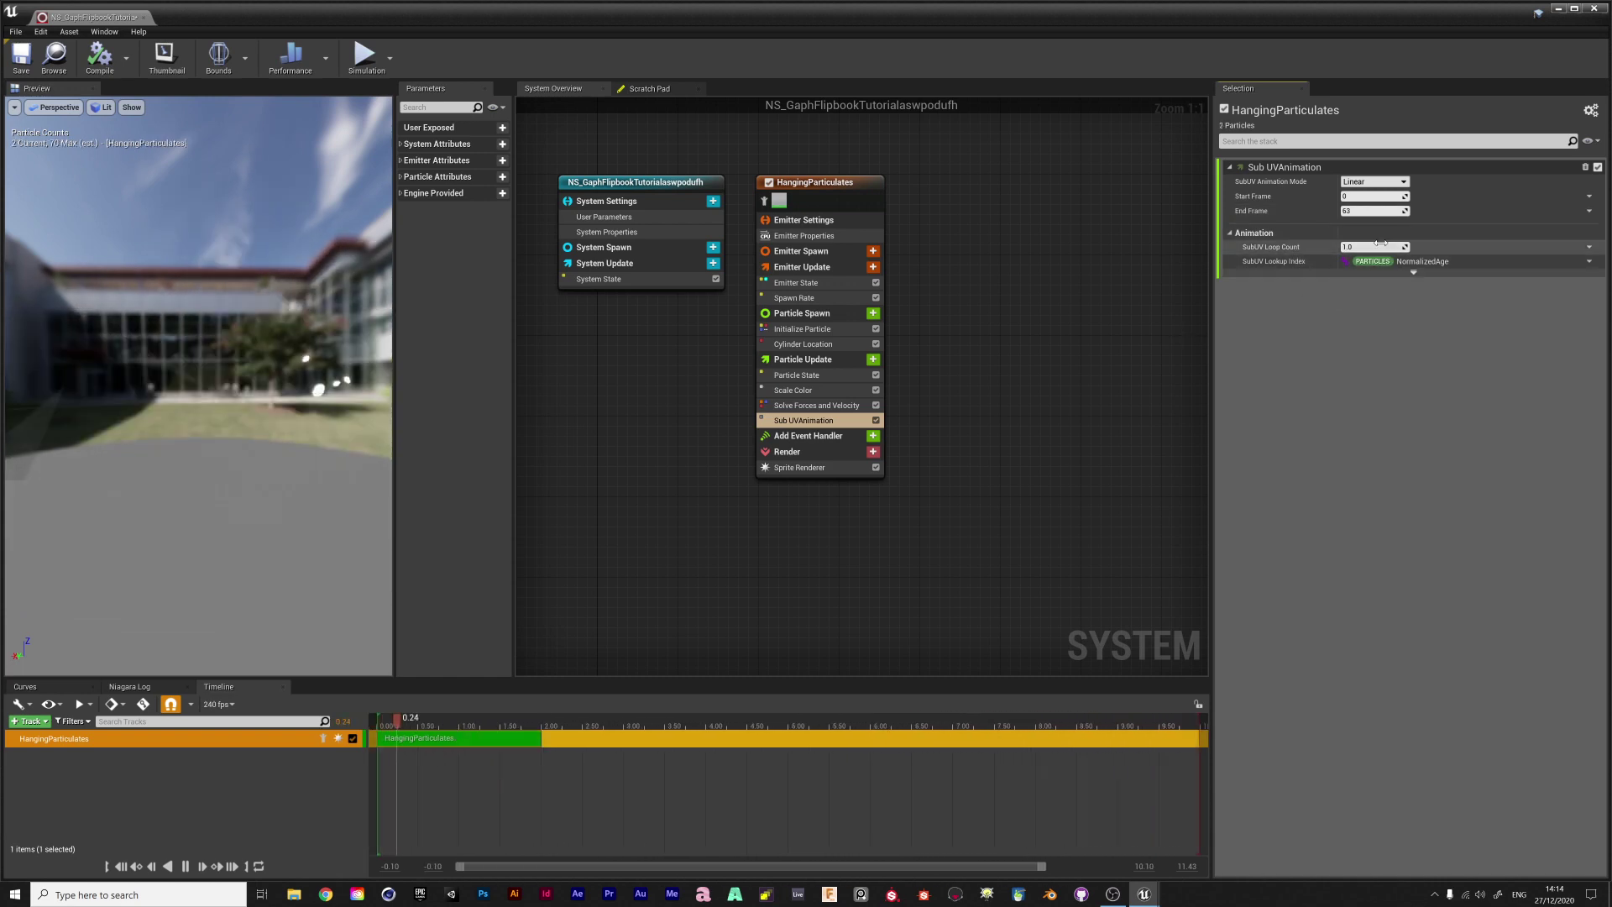
pyautogui.click(1366, 211)
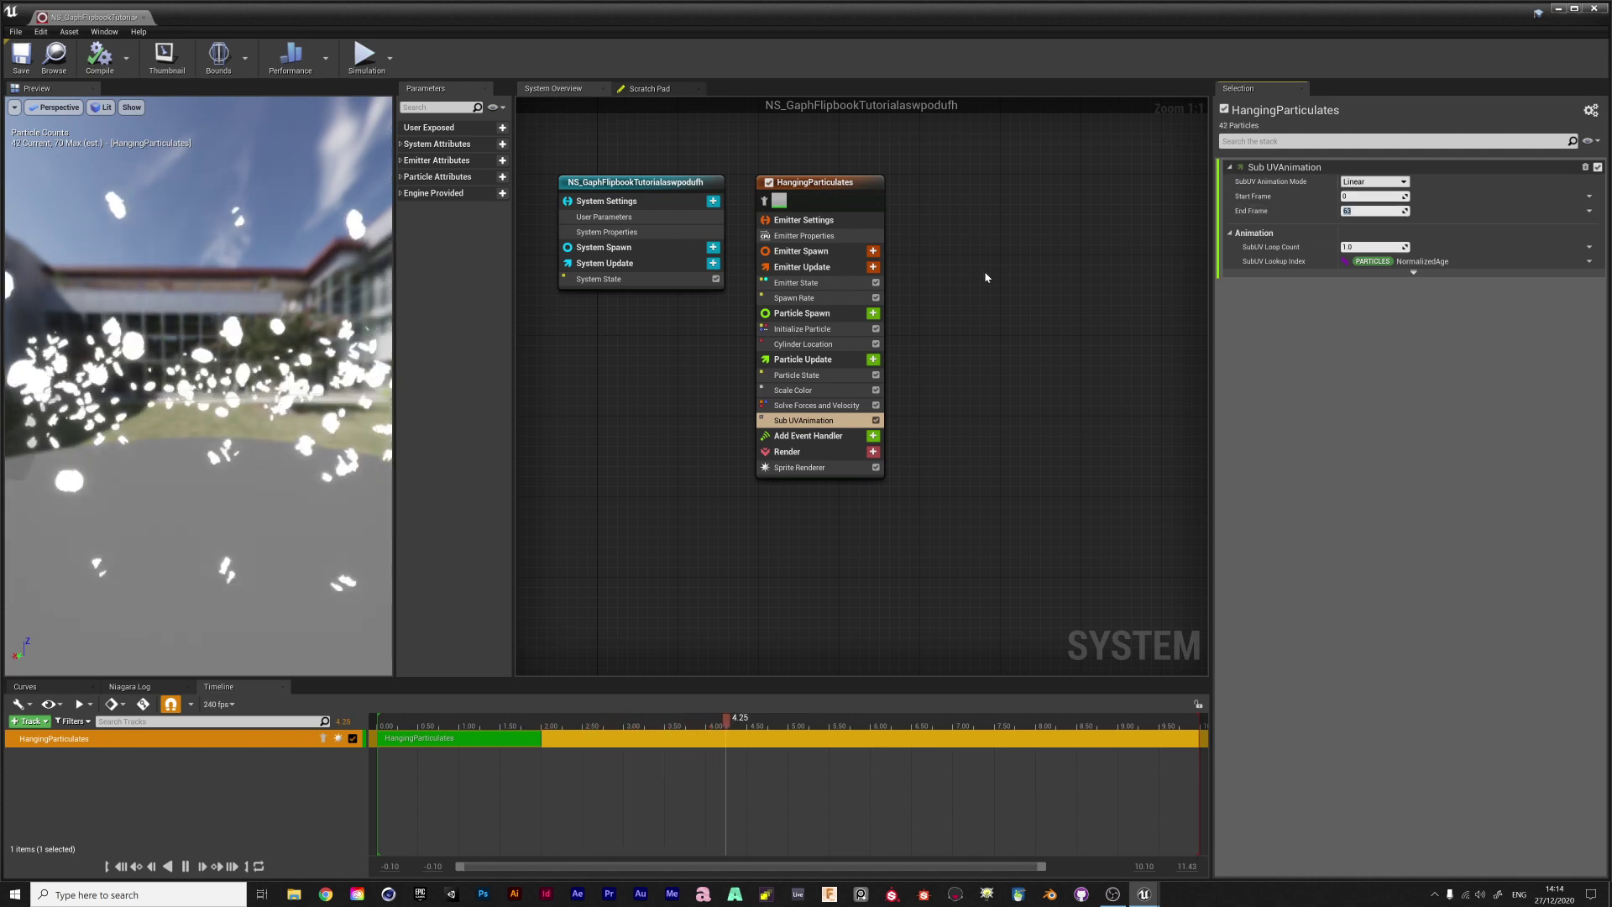
pyautogui.write('23')
pyautogui.press('Return')
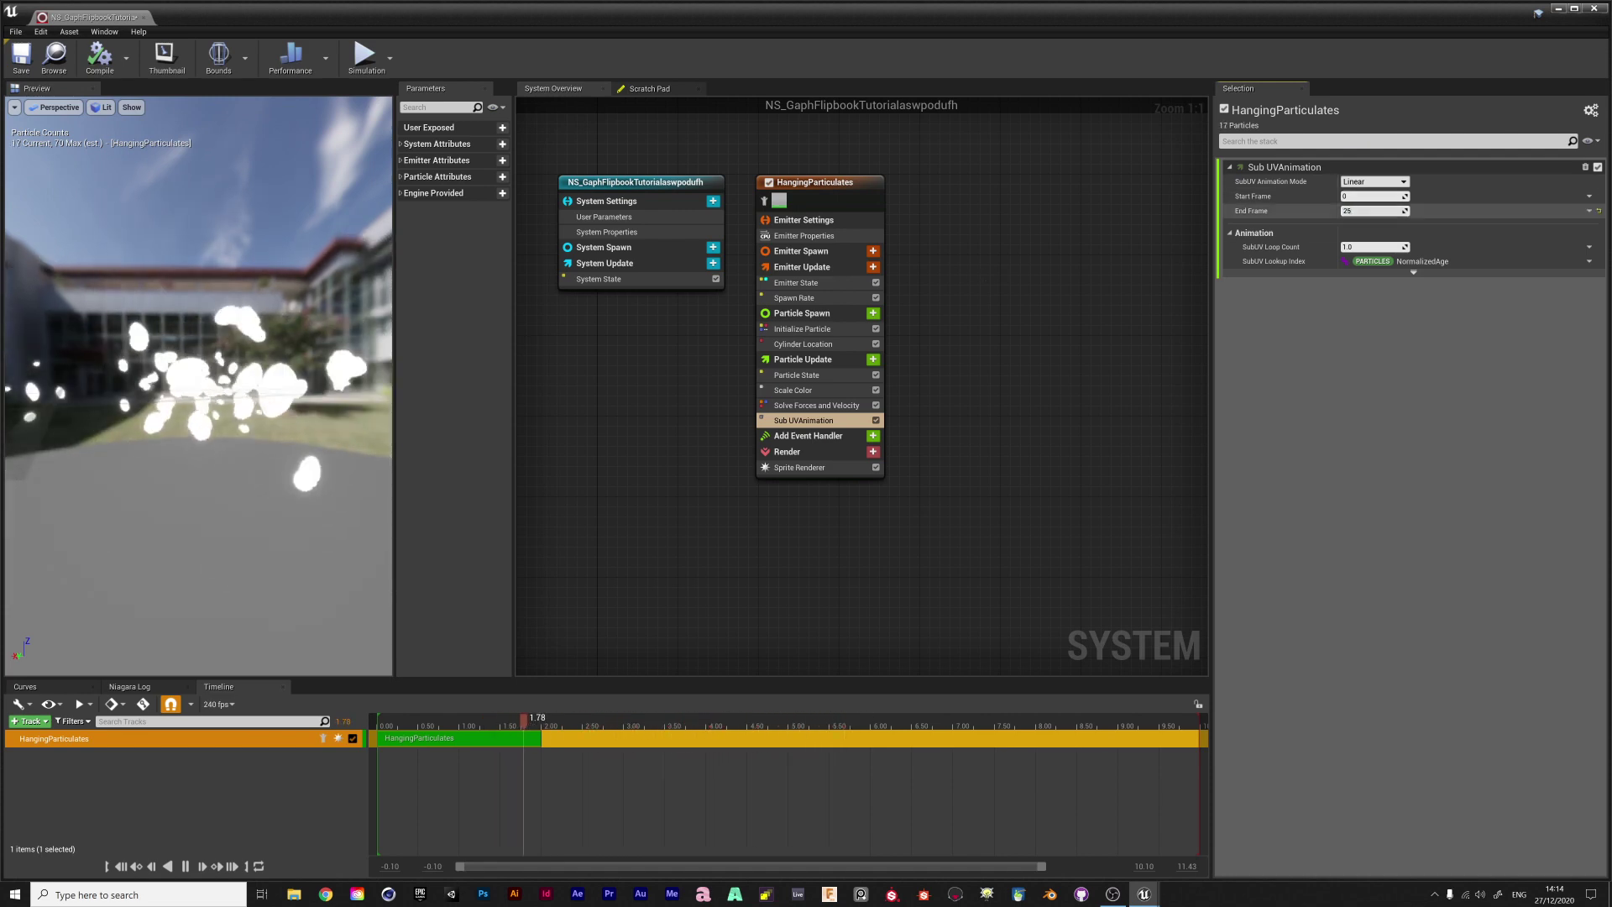
pyautogui.moveTo(198, 386); pyautogui.dragTo(220, 414)
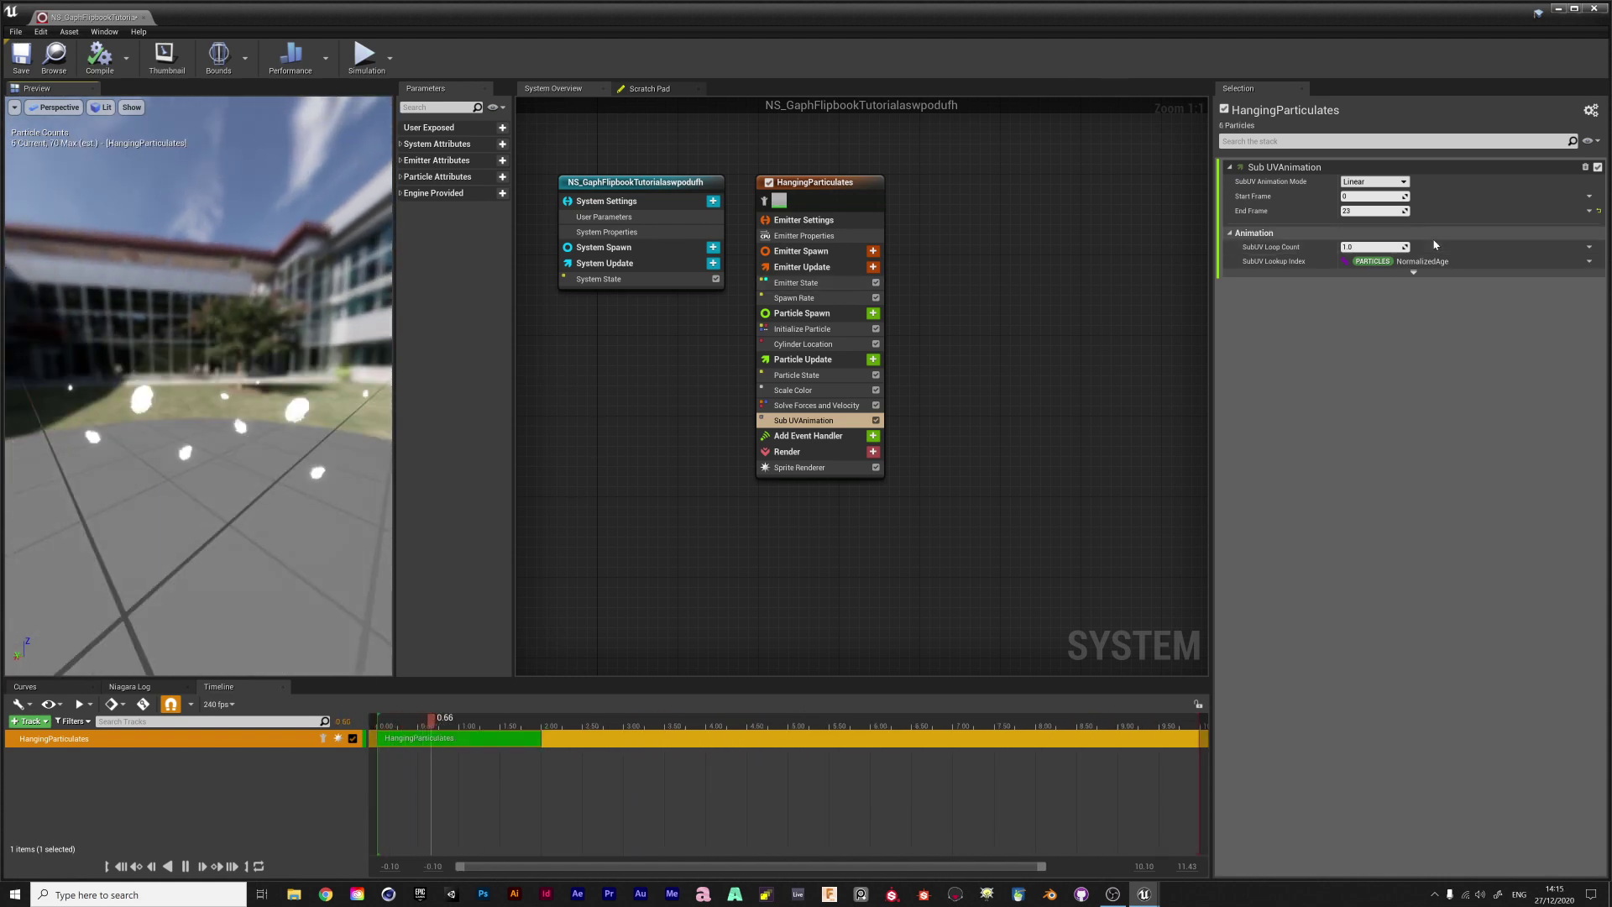
# Set Initialize Particle's Lifetime Mode to Direct Set with a lifetime of 1 and check the particles in the preview
pyautogui.click(819, 331)
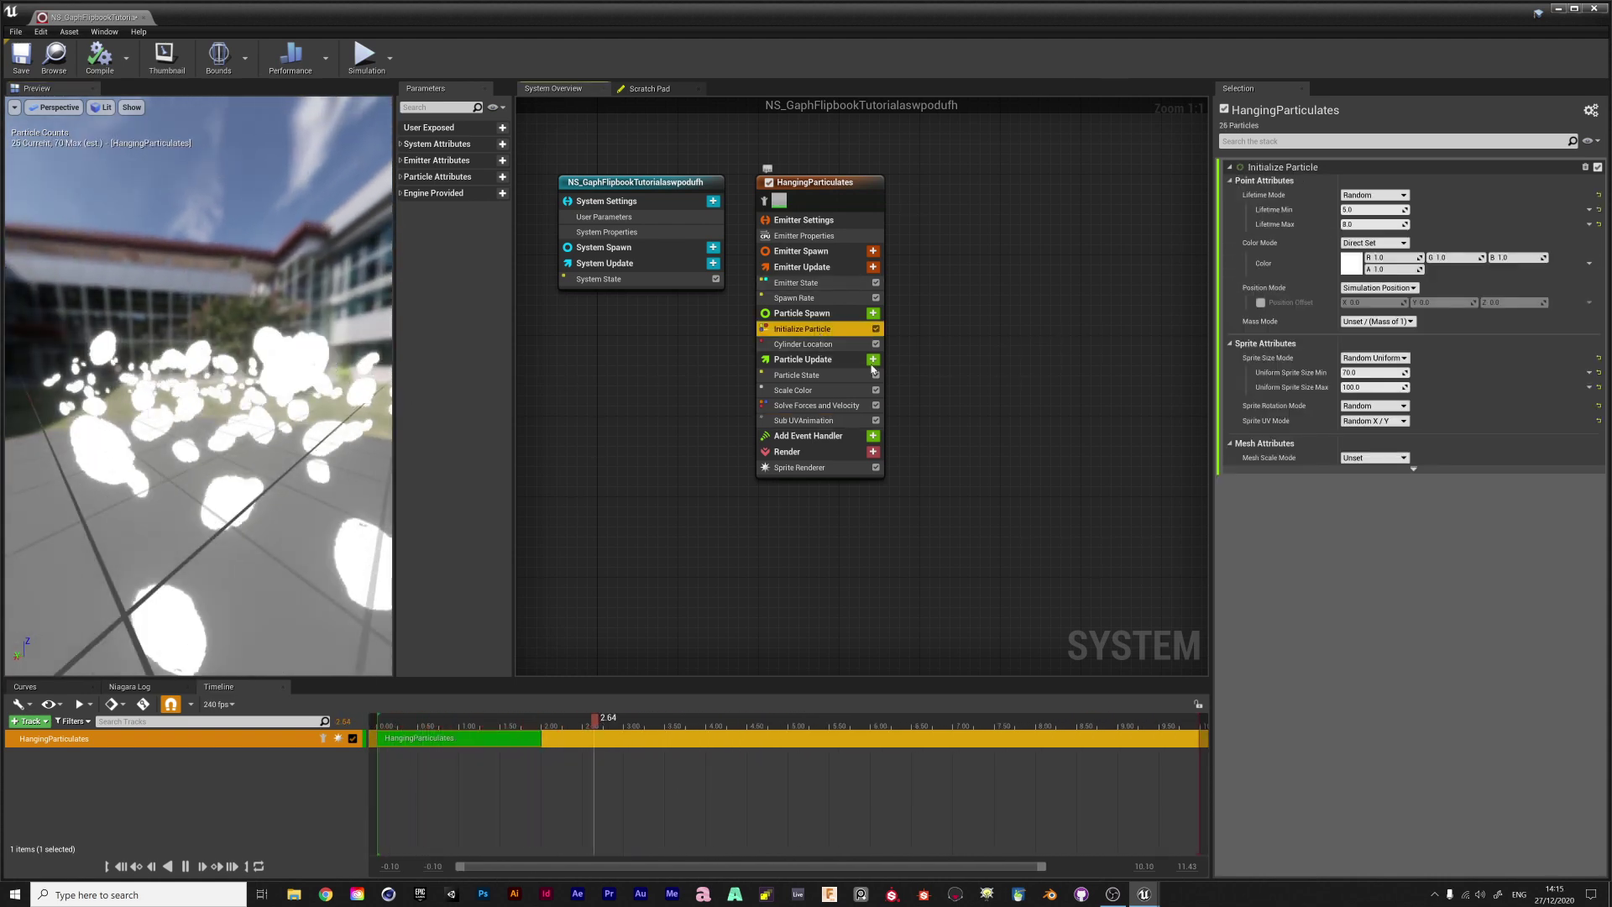
pyautogui.click(1373, 210)
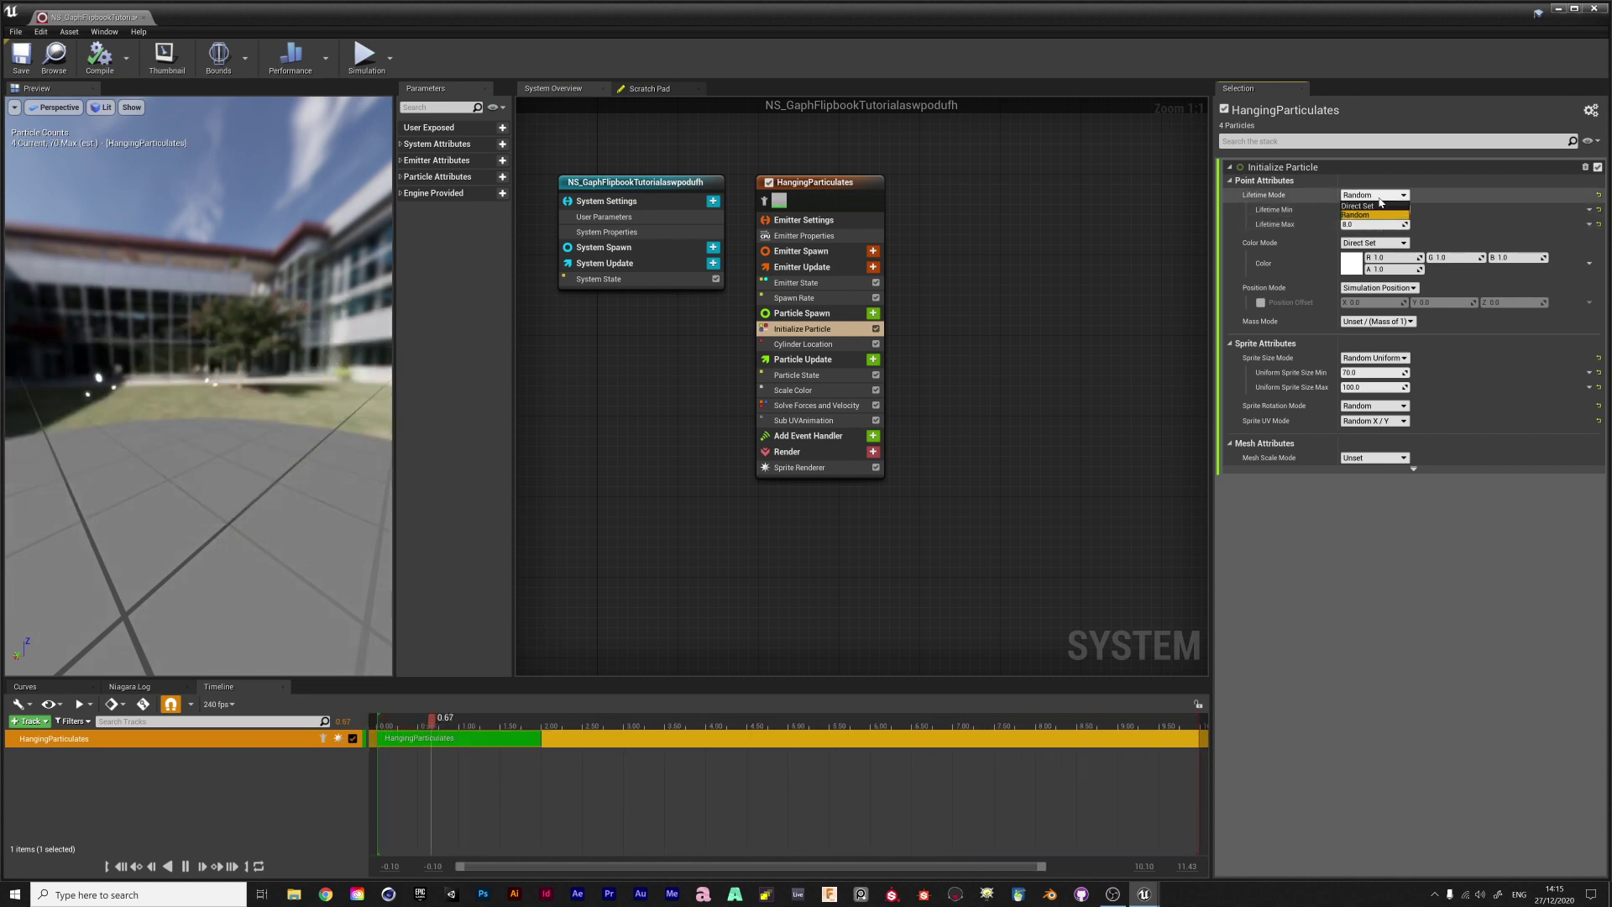
pyautogui.click(1365, 206)
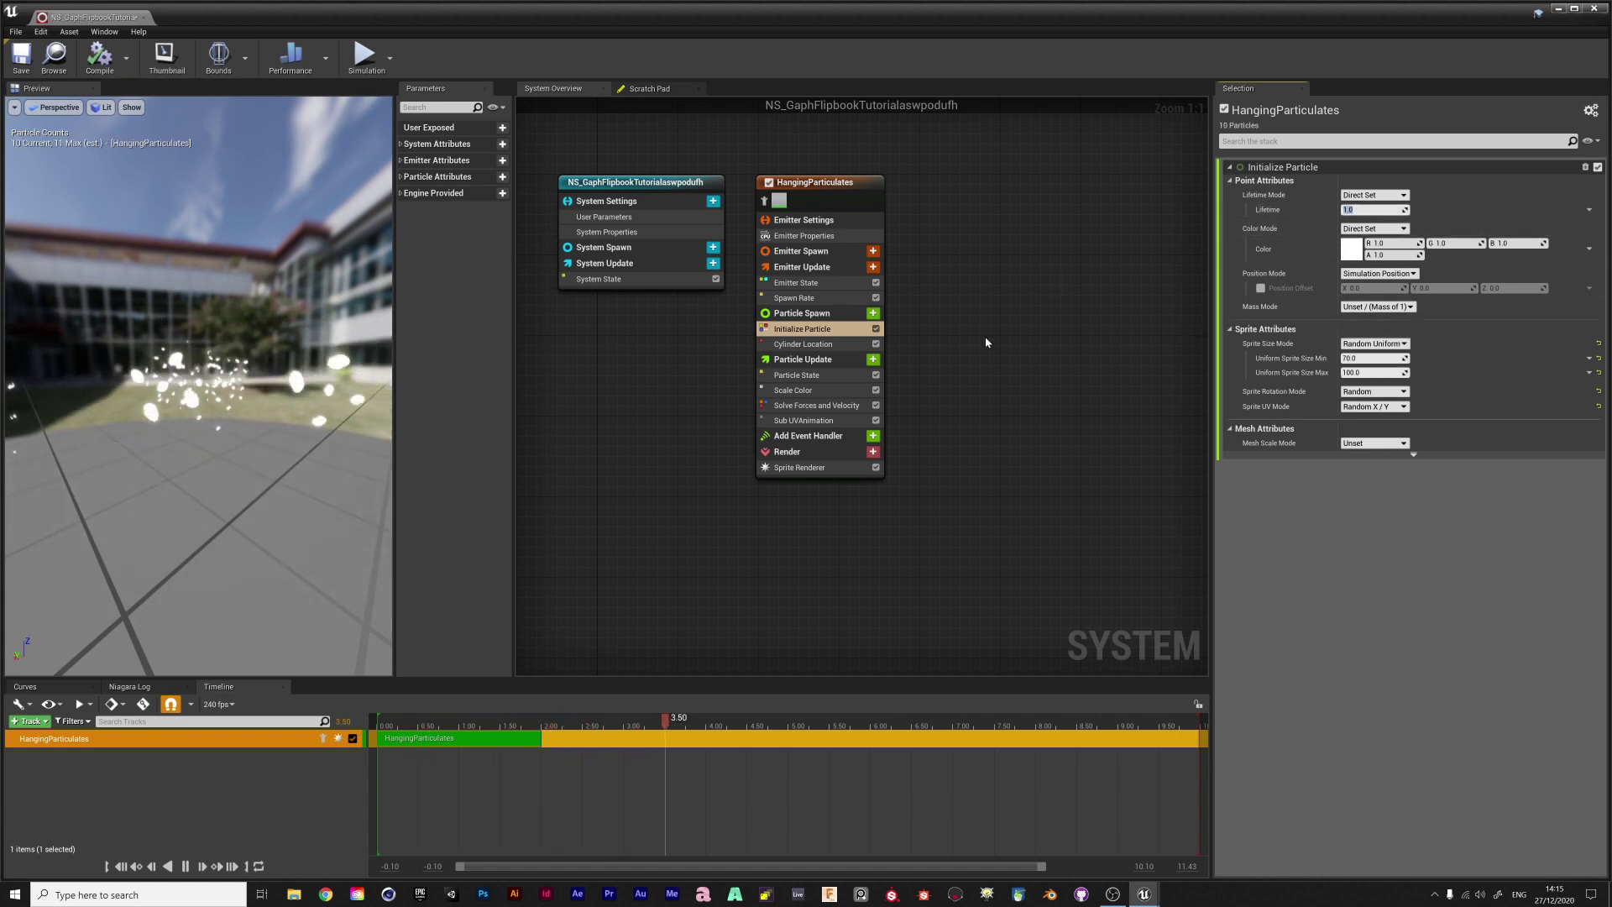
pyautogui.moveTo(199, 437); pyautogui.dragTo(361, 438)
pyautogui.moveTo(154, 377); pyautogui.dragTo(169, 377)
pyautogui.moveTo(982, 321); pyautogui.dragTo(965, 326, button='right')
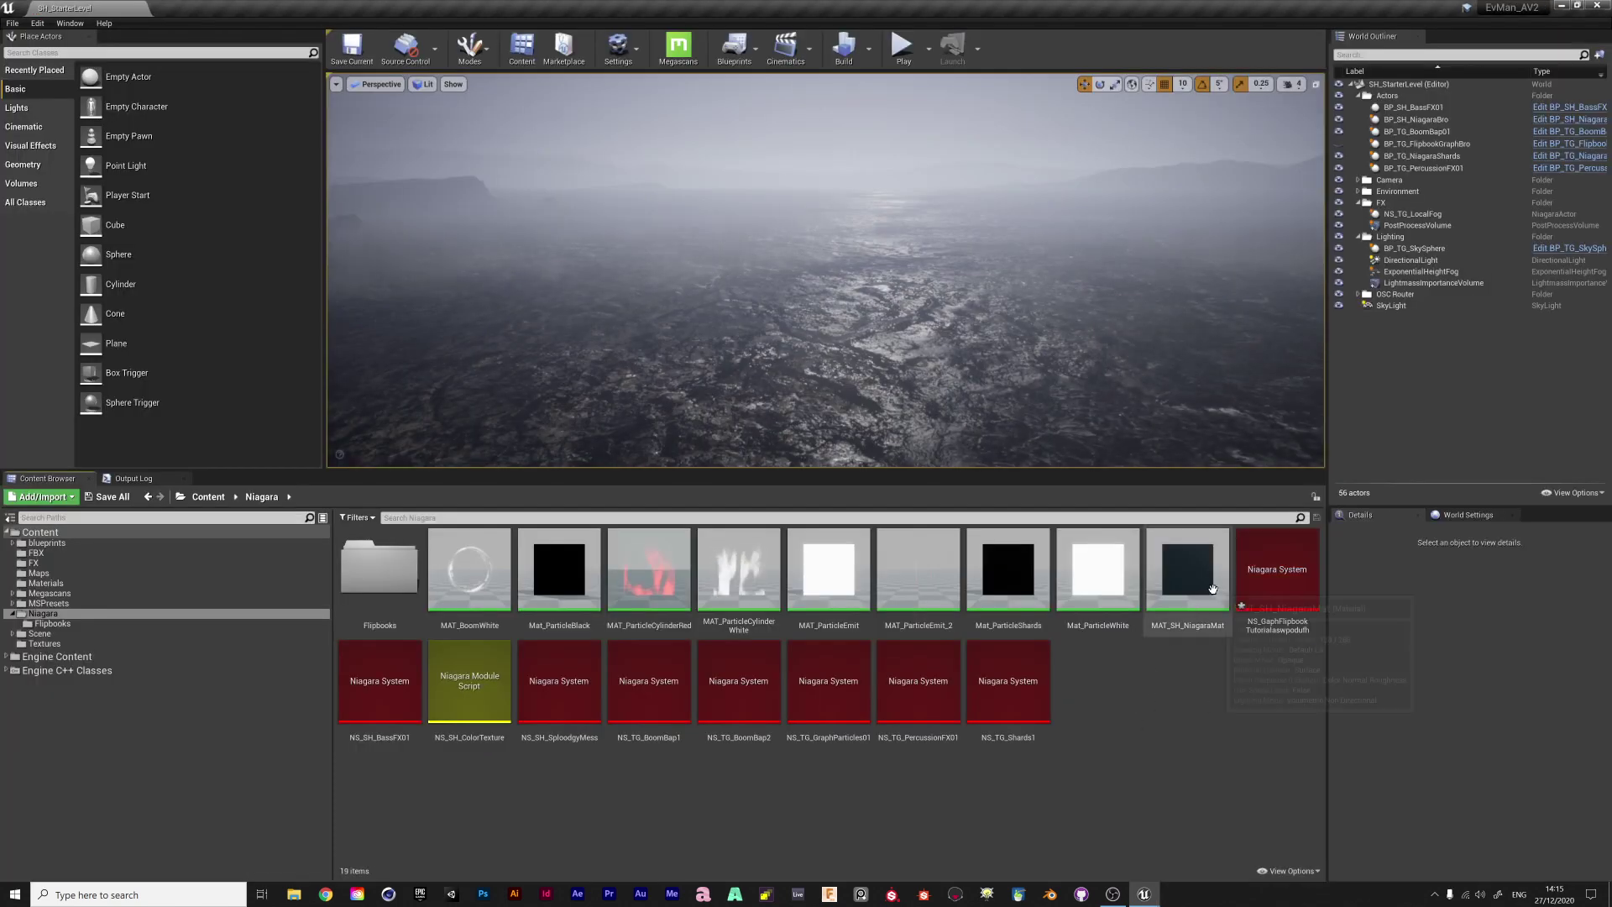
# Open the NS_TG_GraphParticles01 system and examine the spawn rates of its HangingParticulates001 and HangingParticulates004 emitters
pyautogui.doubleClick(838, 727)
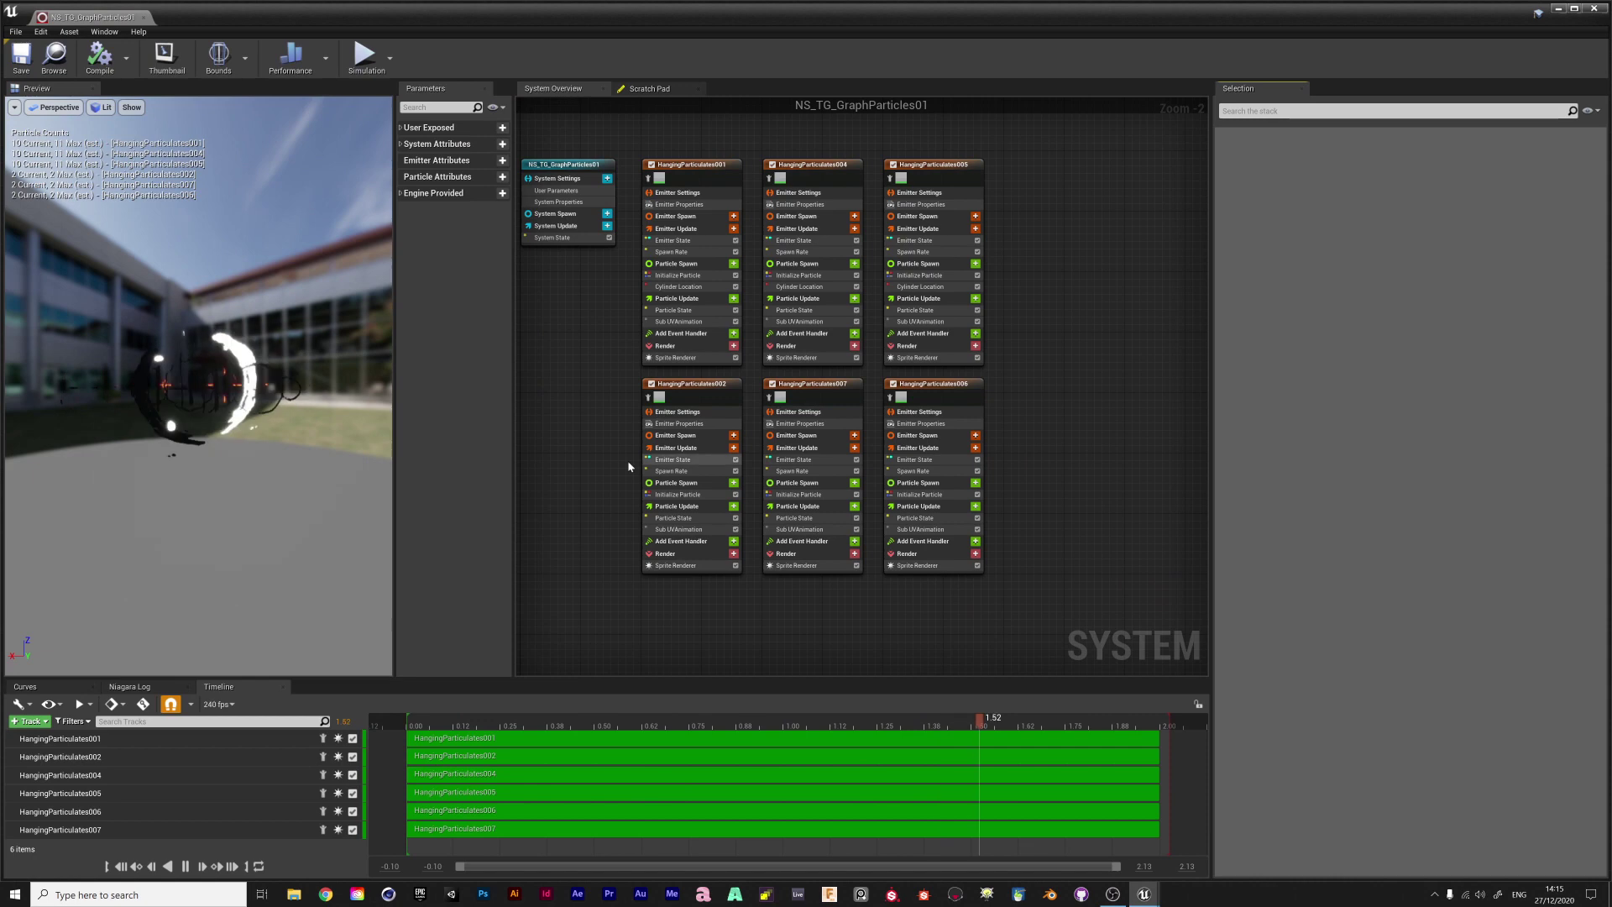
pyautogui.click(692, 165)
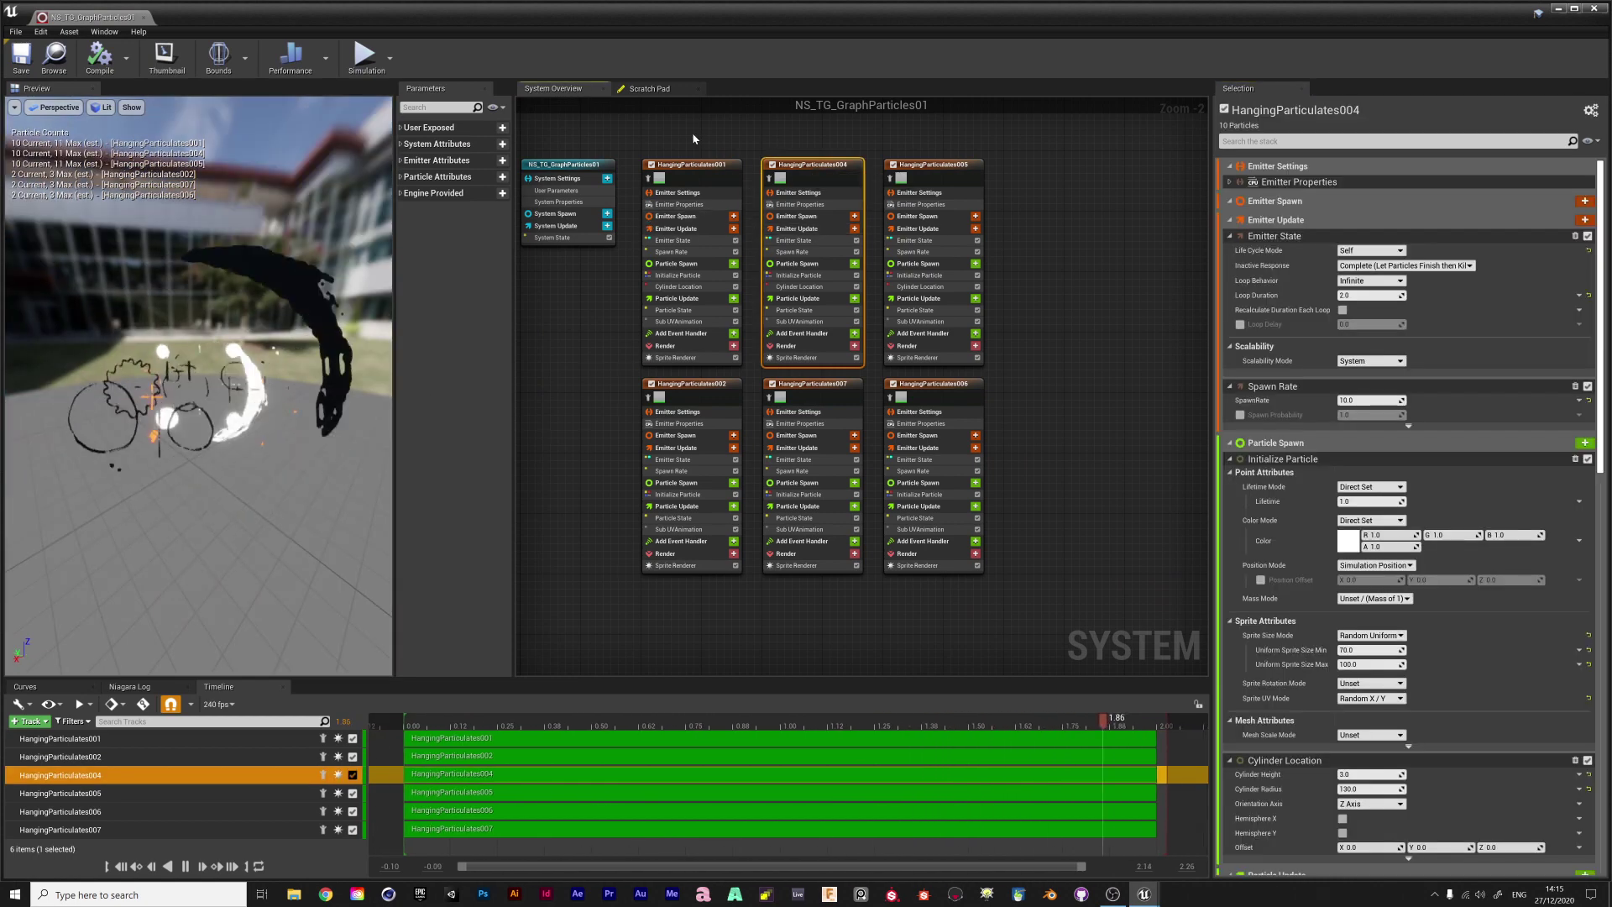
pyautogui.click(671, 252)
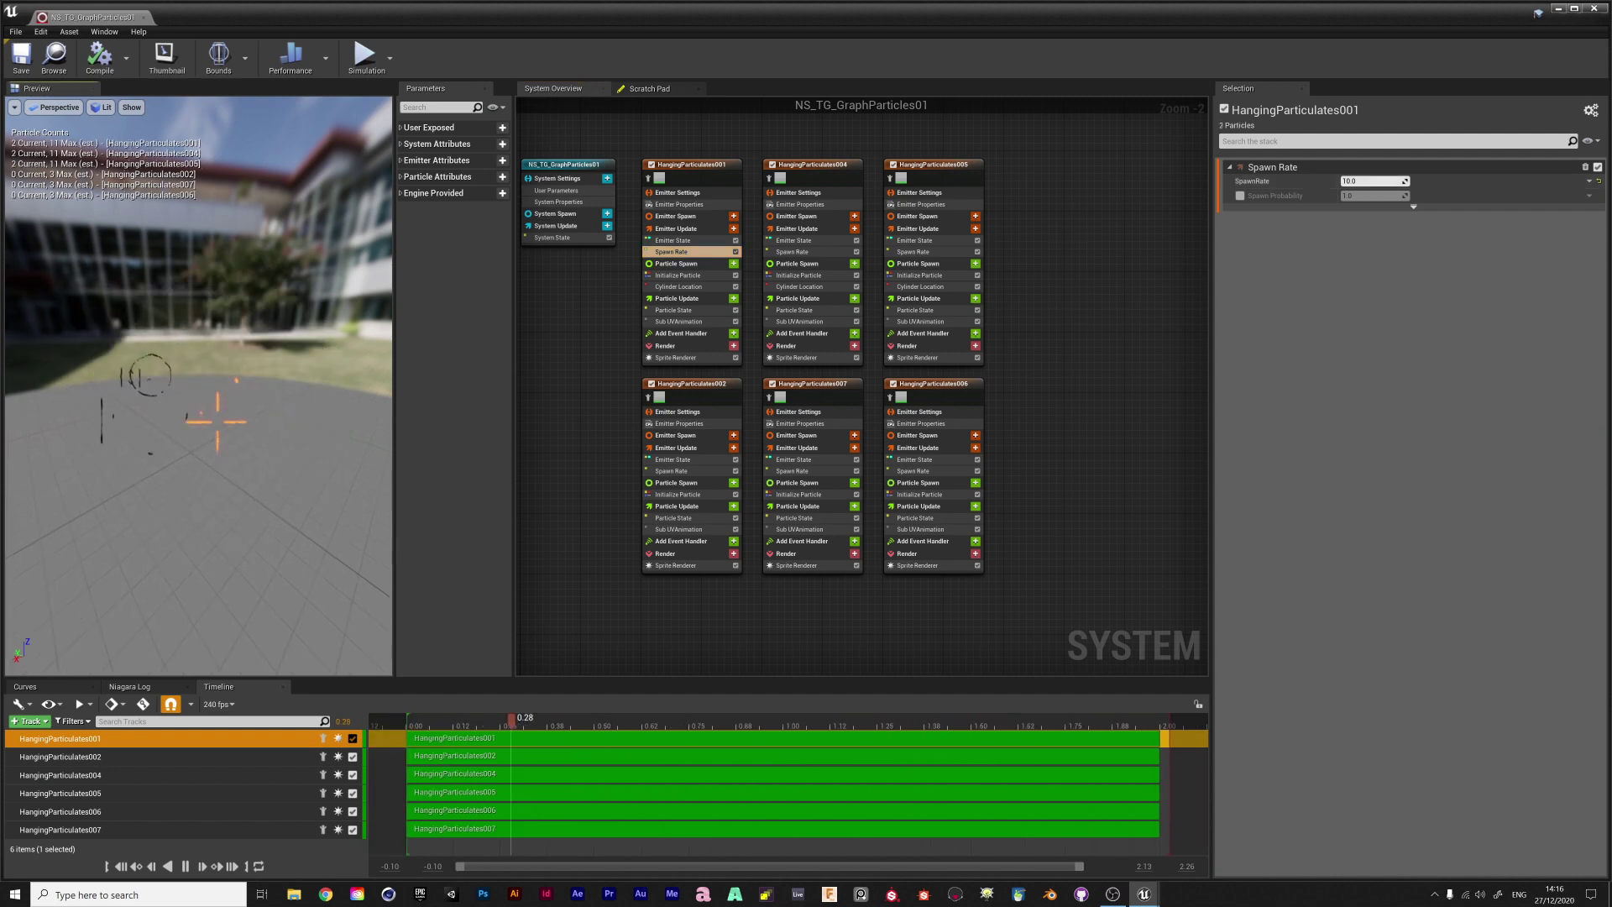
pyautogui.moveTo(233, 394)
pyautogui.mouseDown()
pyautogui.moveTo(277, 382)
pyautogui.moveTo(261, 403)
pyautogui.moveTo(233, 393)
pyautogui.moveTo(269, 390)
pyautogui.moveTo(252, 395)
pyautogui.mouseUp()
pyautogui.click(792, 252)
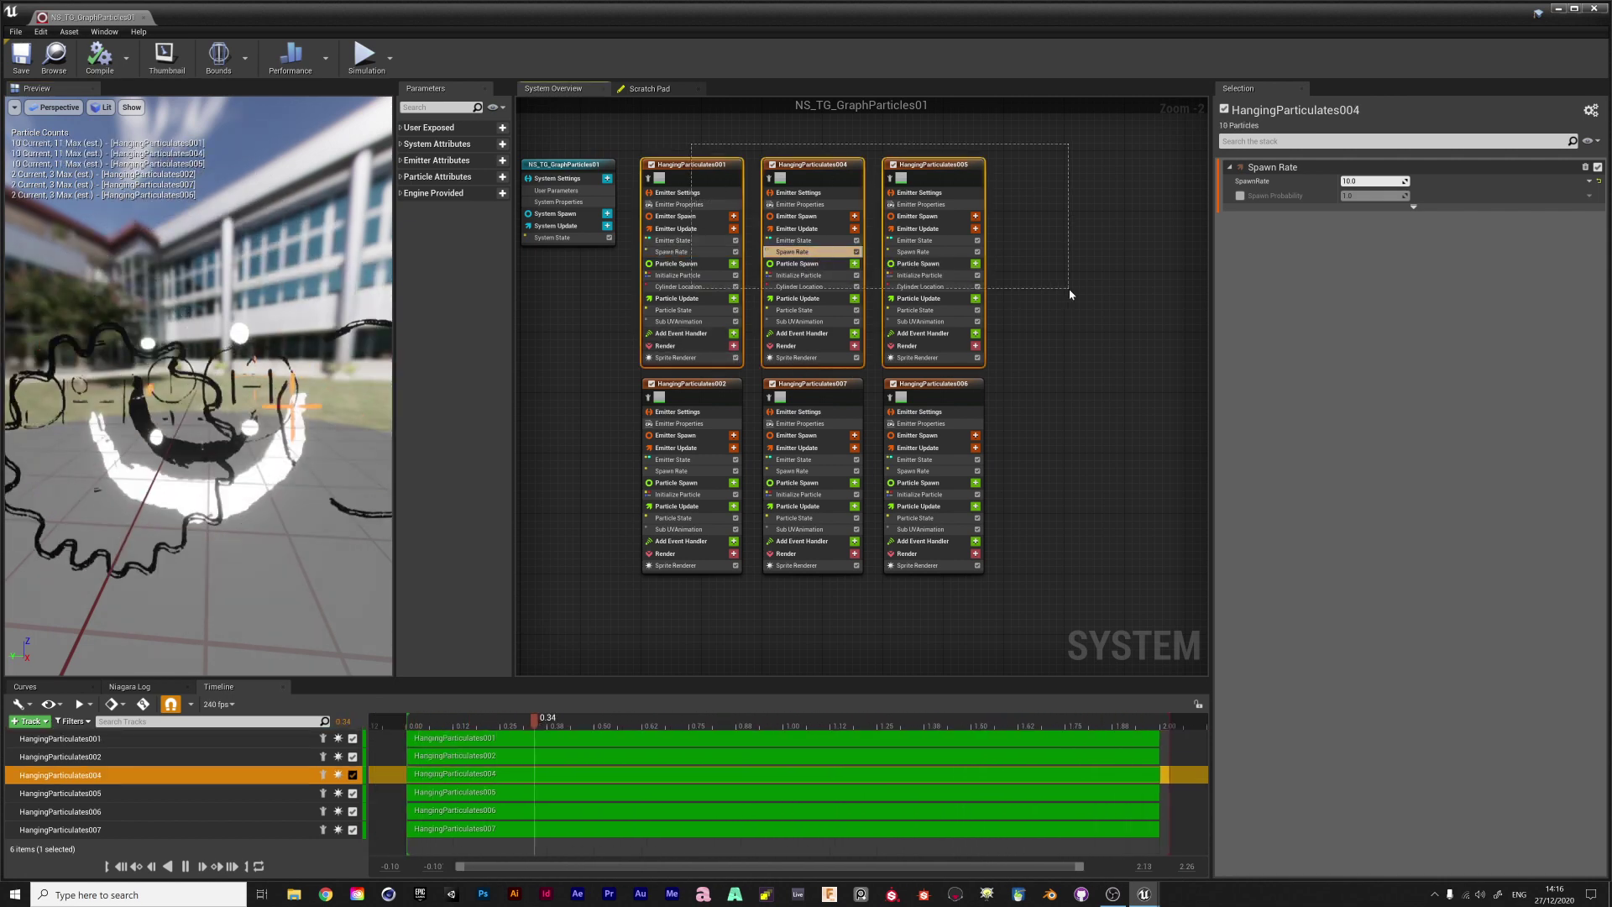
pyautogui.moveTo(1071, 294); pyautogui.dragTo(1060, 319)
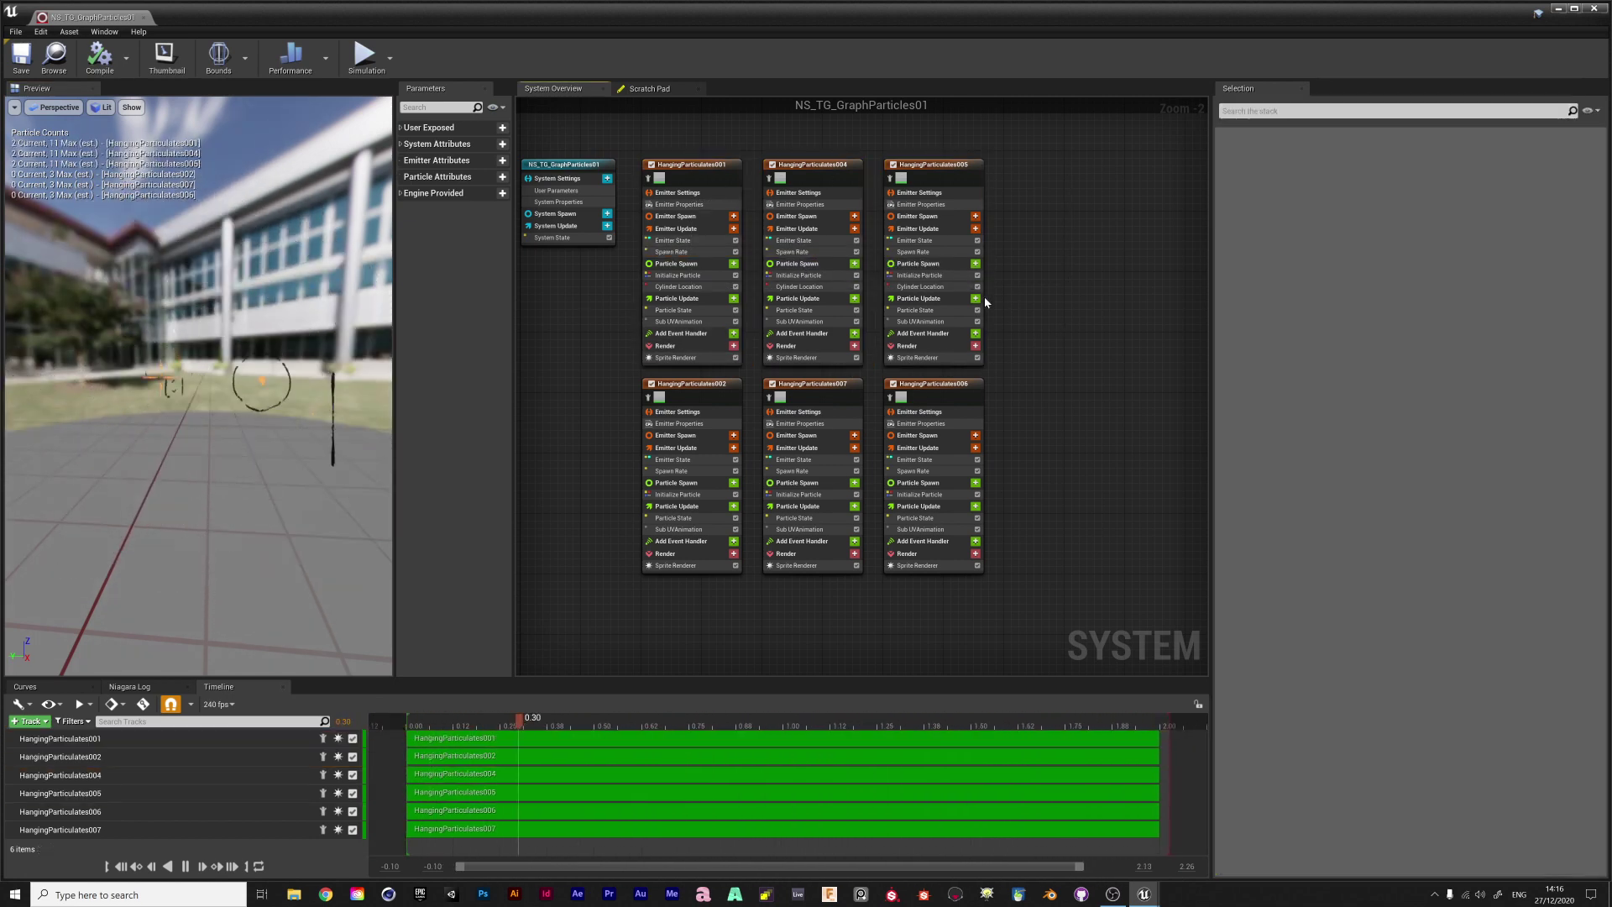
pyautogui.moveTo(1022, 382); pyautogui.dragTo(1017, 364, button='right')
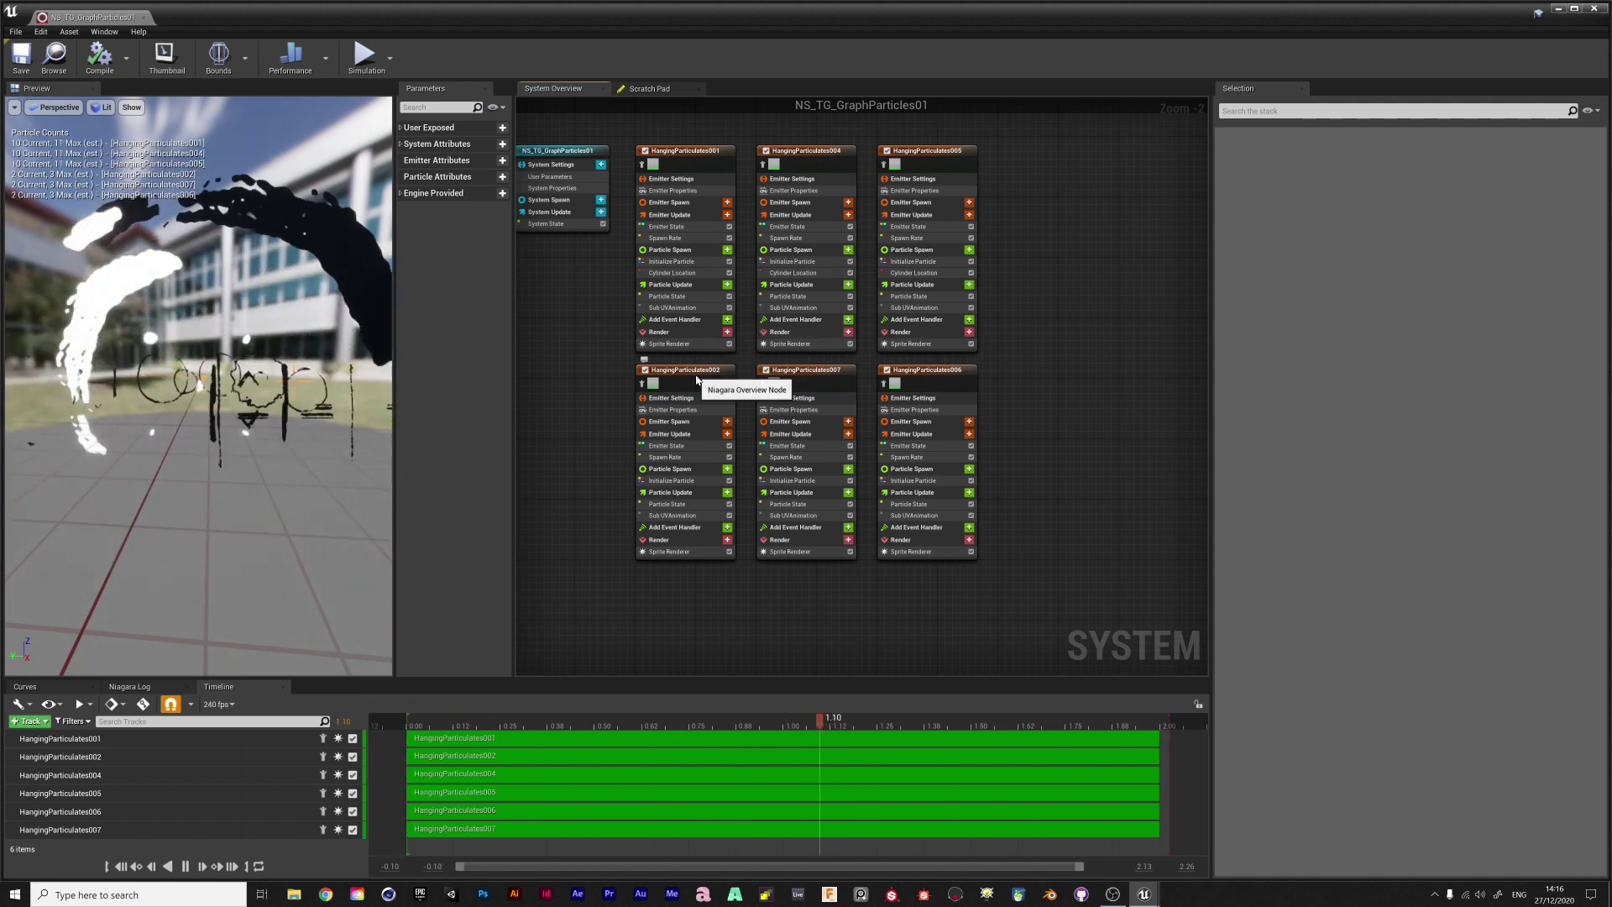
# View the graph particles in the level with nothing selected, and return to the NS_TG_GraphParticles01 system
pyautogui.moveTo(863, 12); pyautogui.dragTo(844, 606)
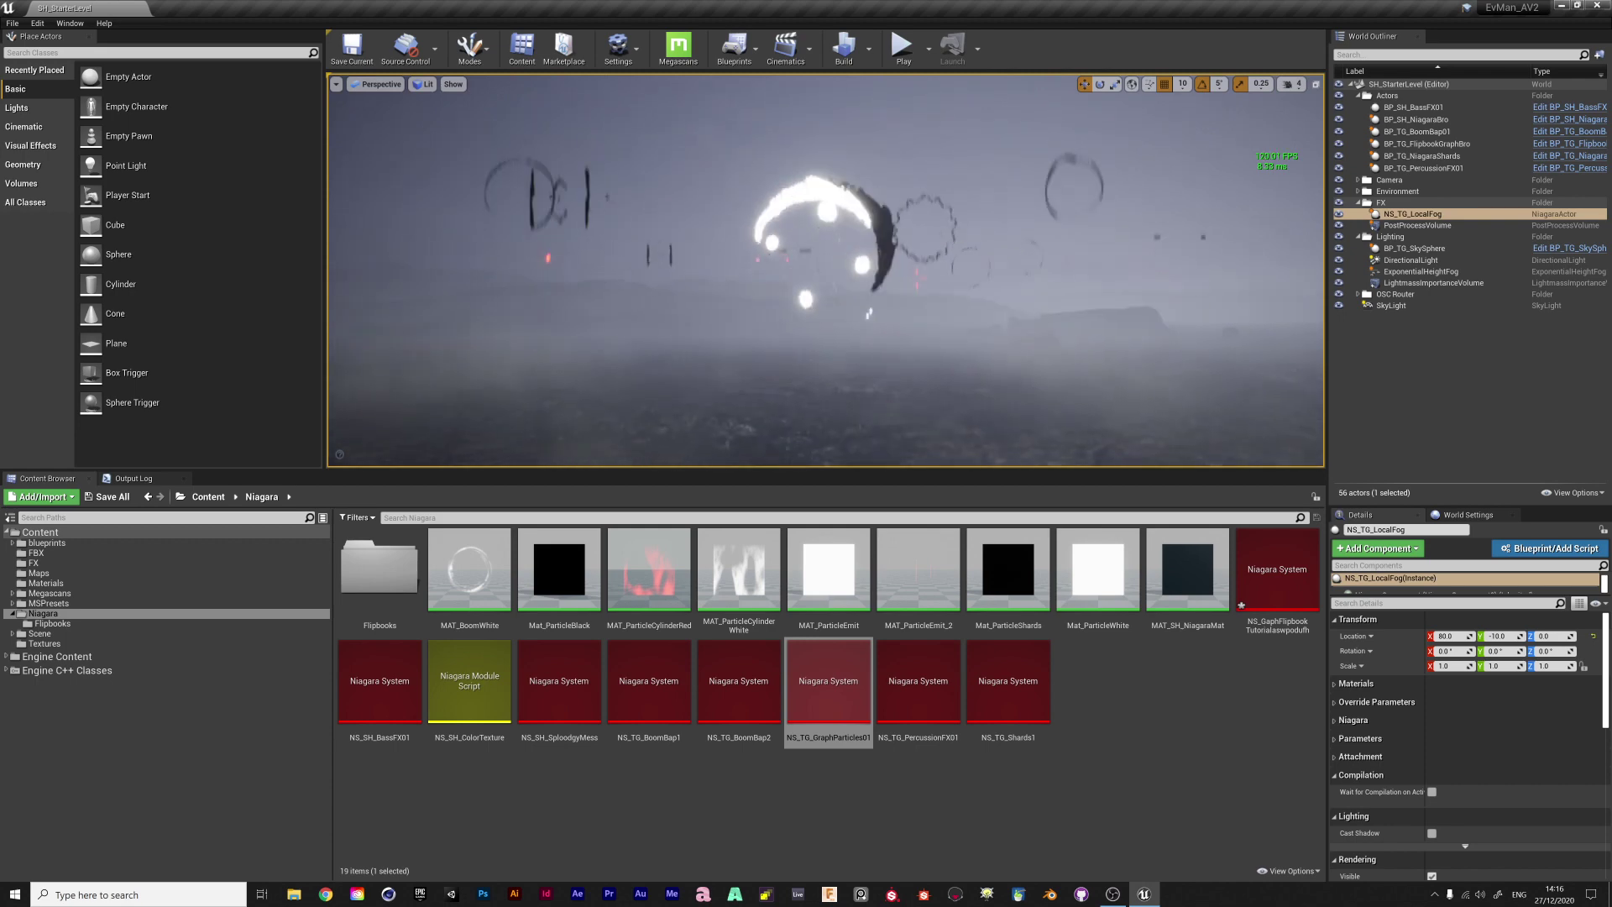
pyautogui.click(1474, 409)
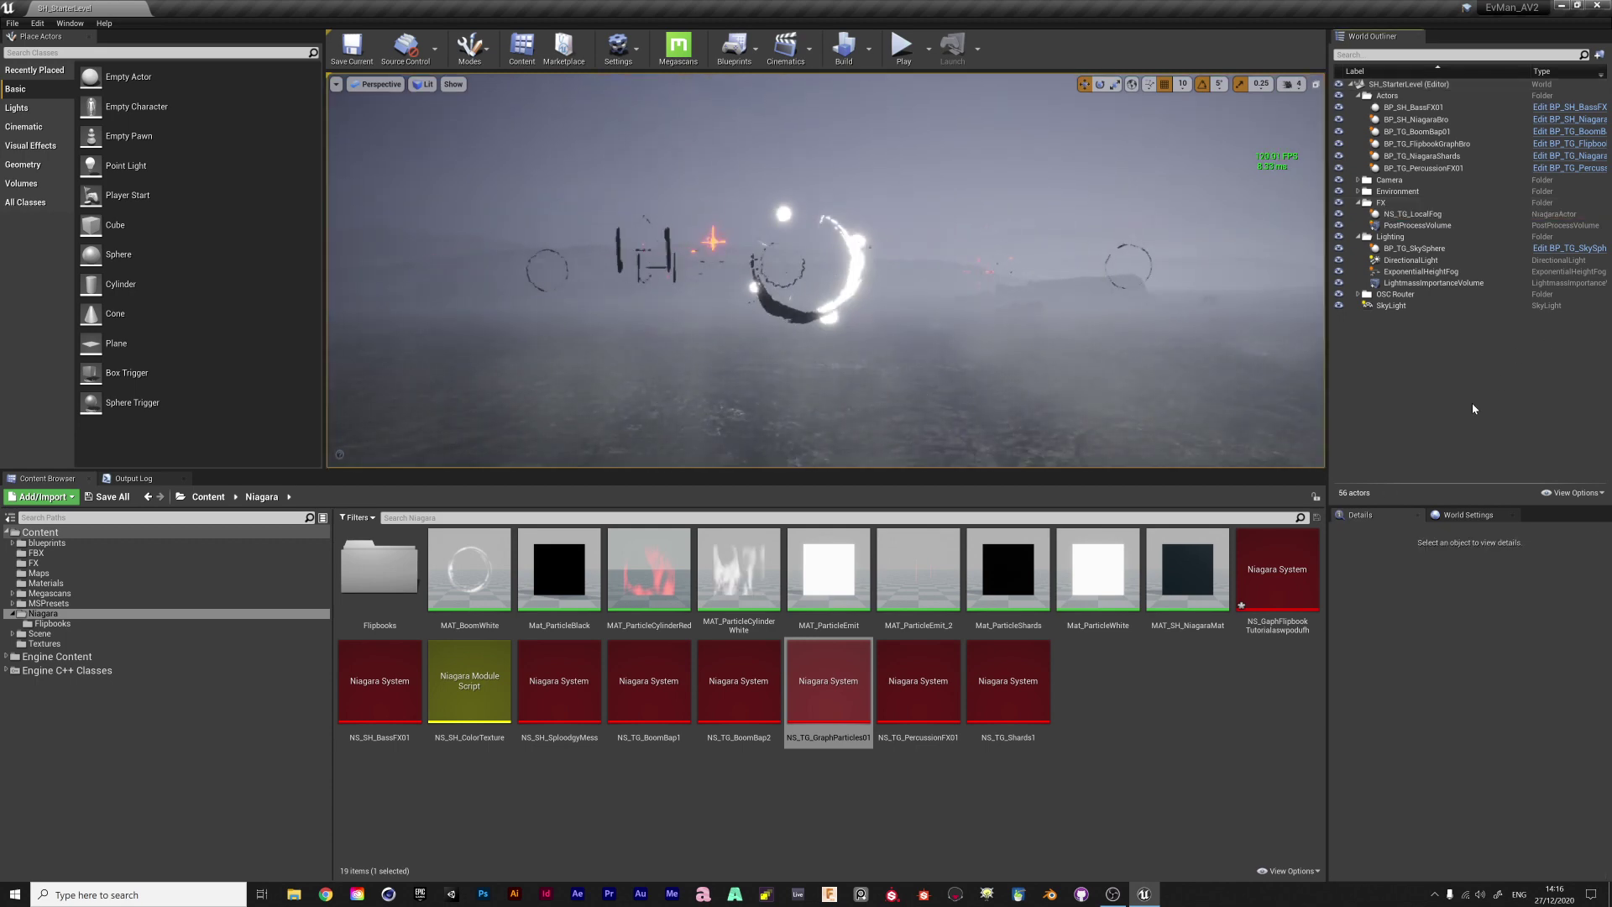
pyautogui.click(936, 796)
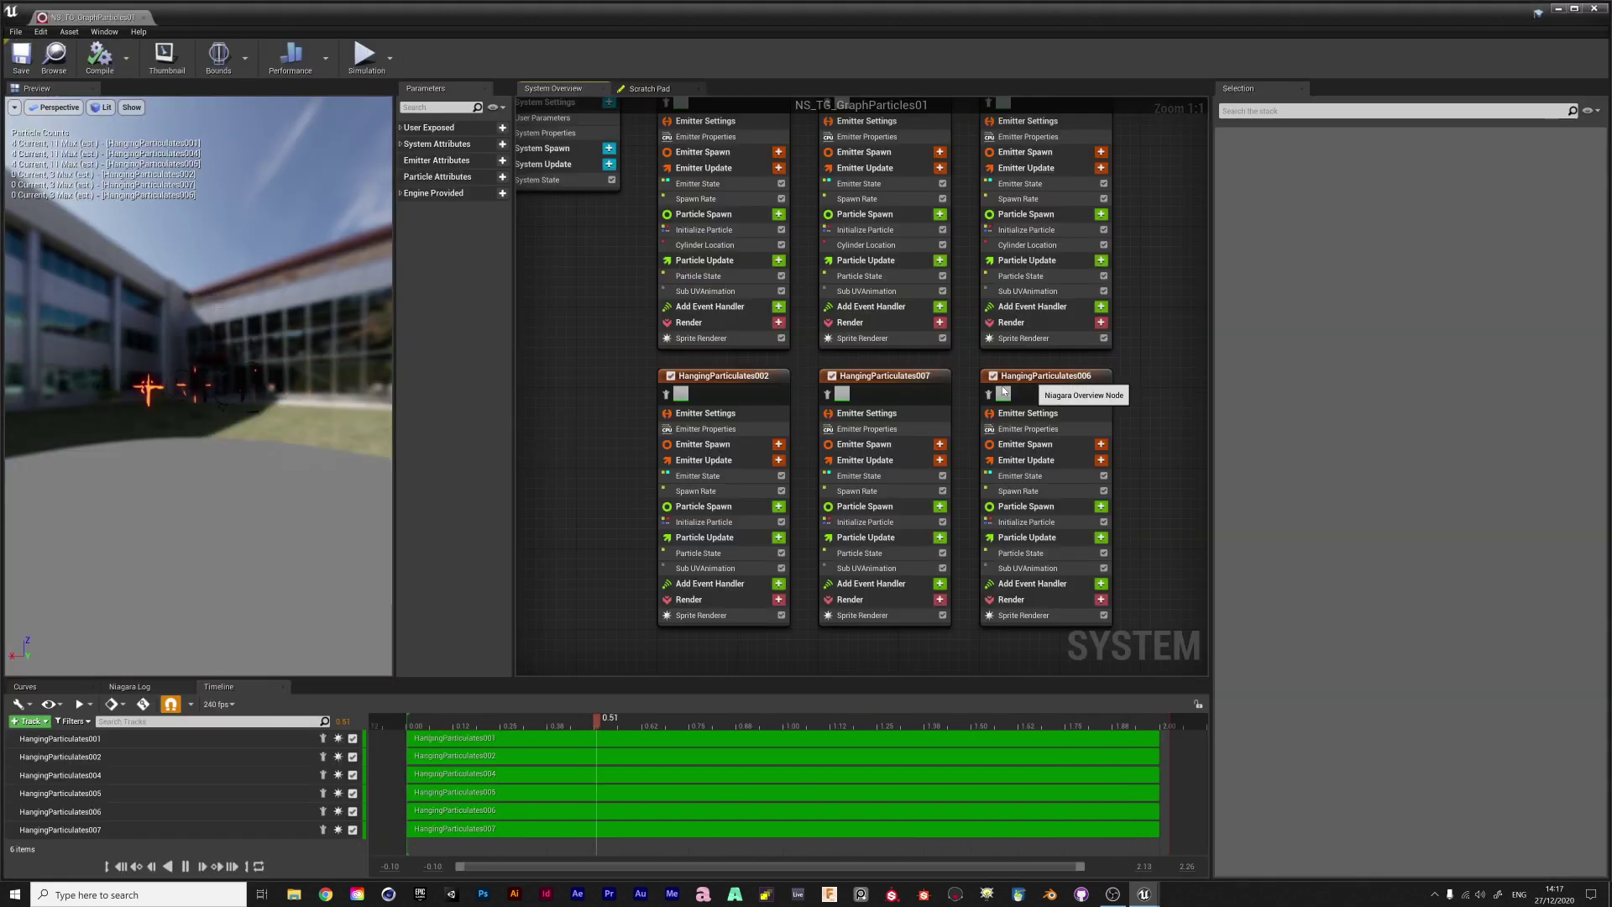
# Examine the sprite size and spawn rate settings of the HangingParticulates002, HangingParticulates007 and HangingParticulates006 emitters
pyautogui.click(729, 377)
pyautogui.moveTo(611, 545); pyautogui.dragTo(611, 463, button='right')
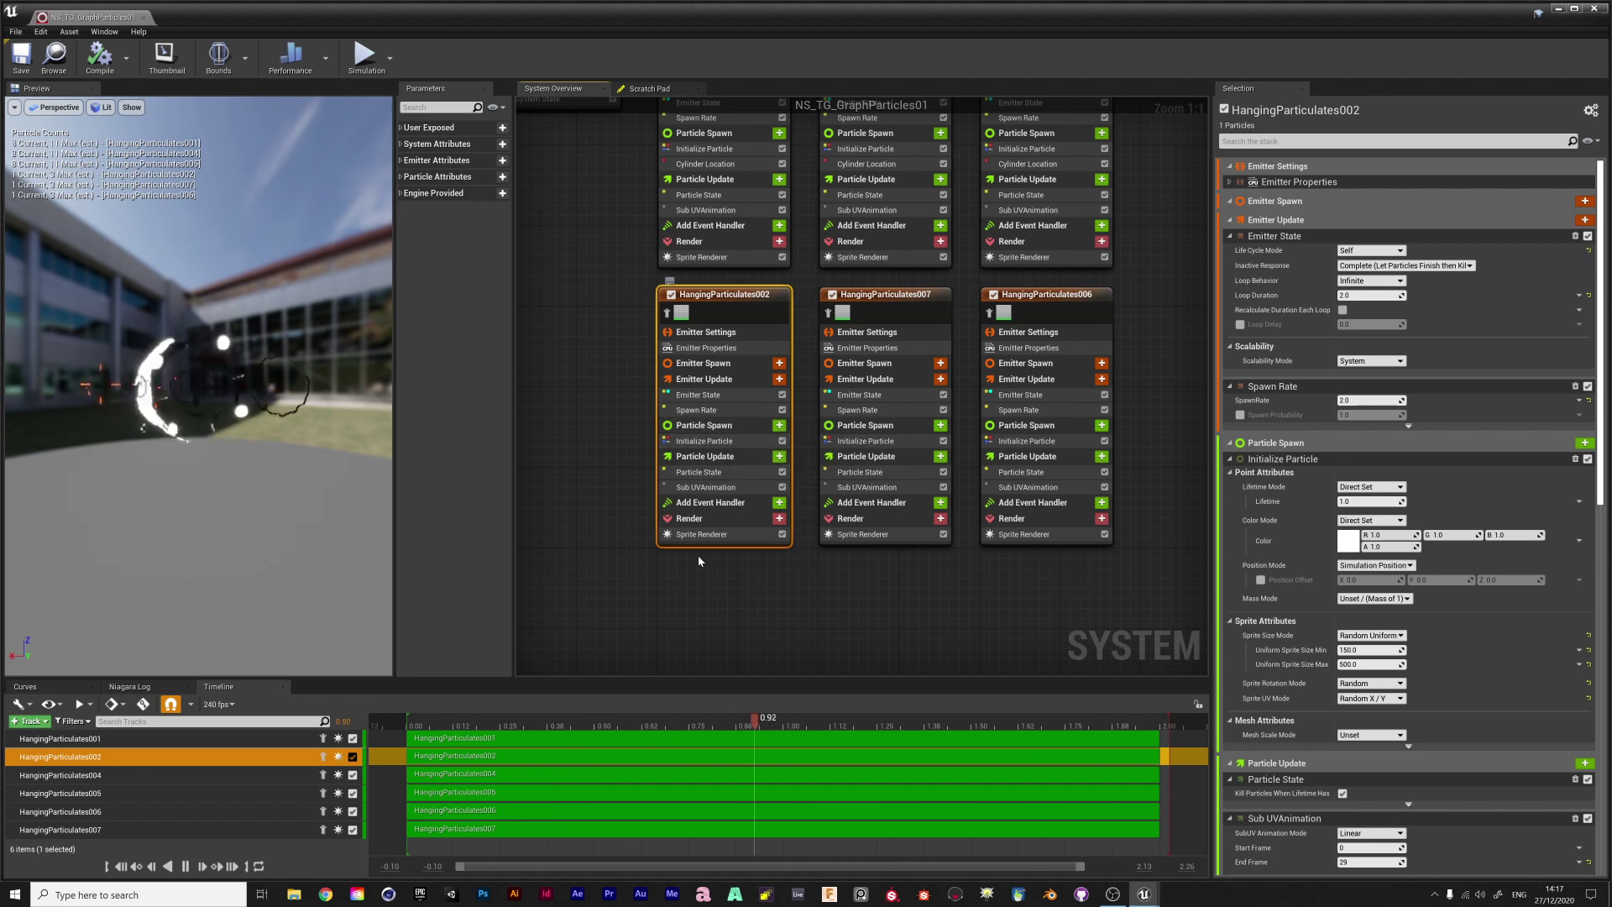
pyautogui.click(705, 441)
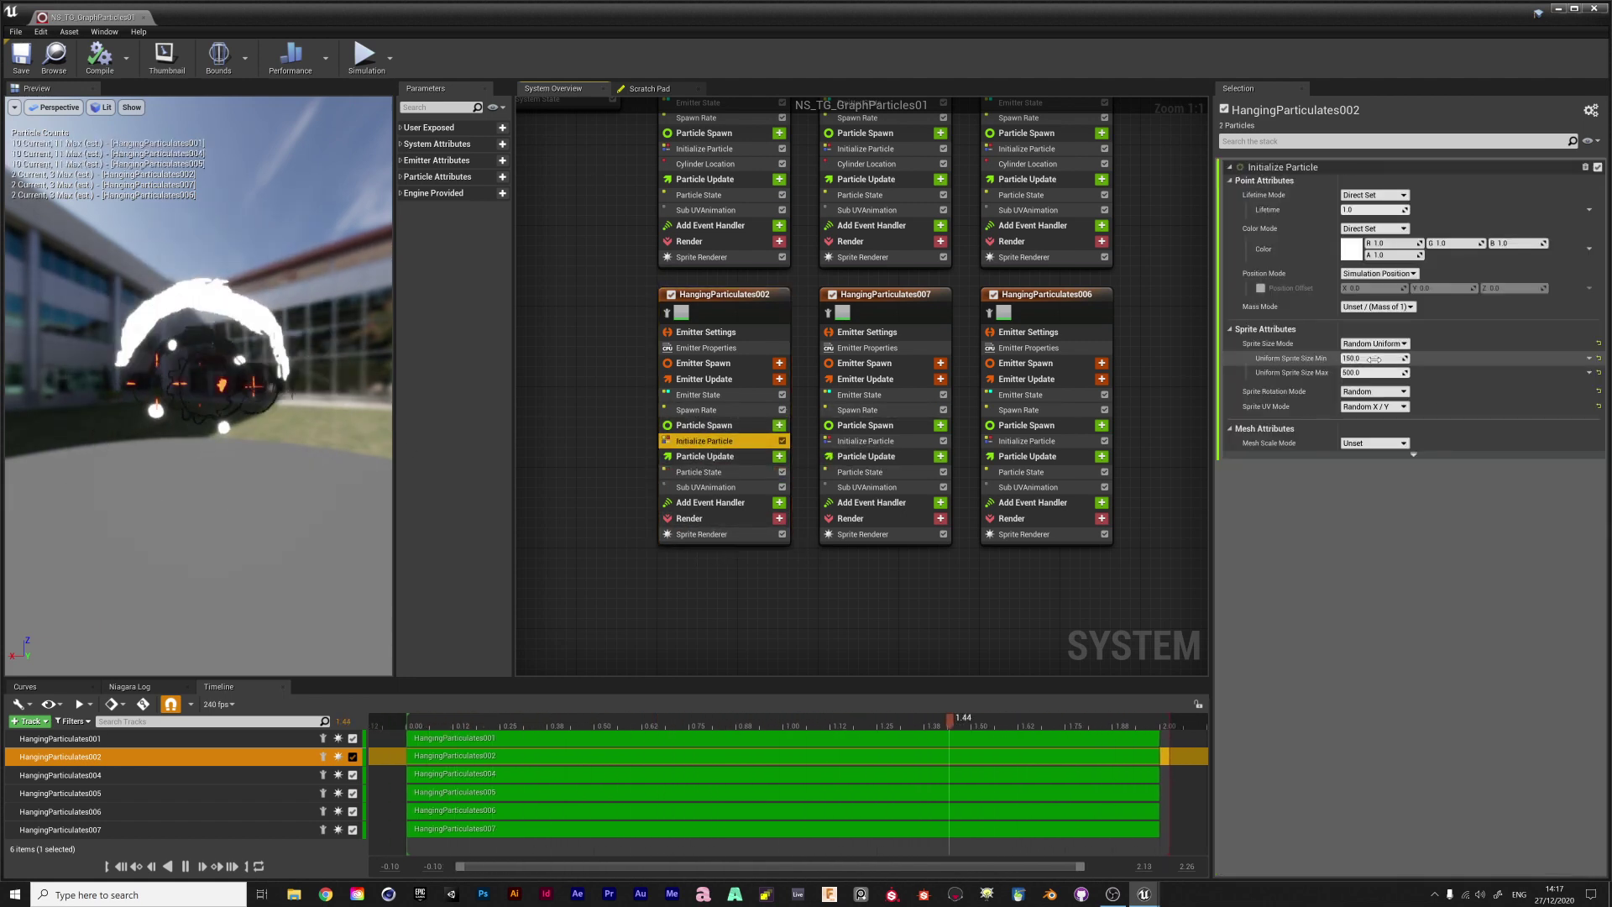
pyautogui.click(1376, 370)
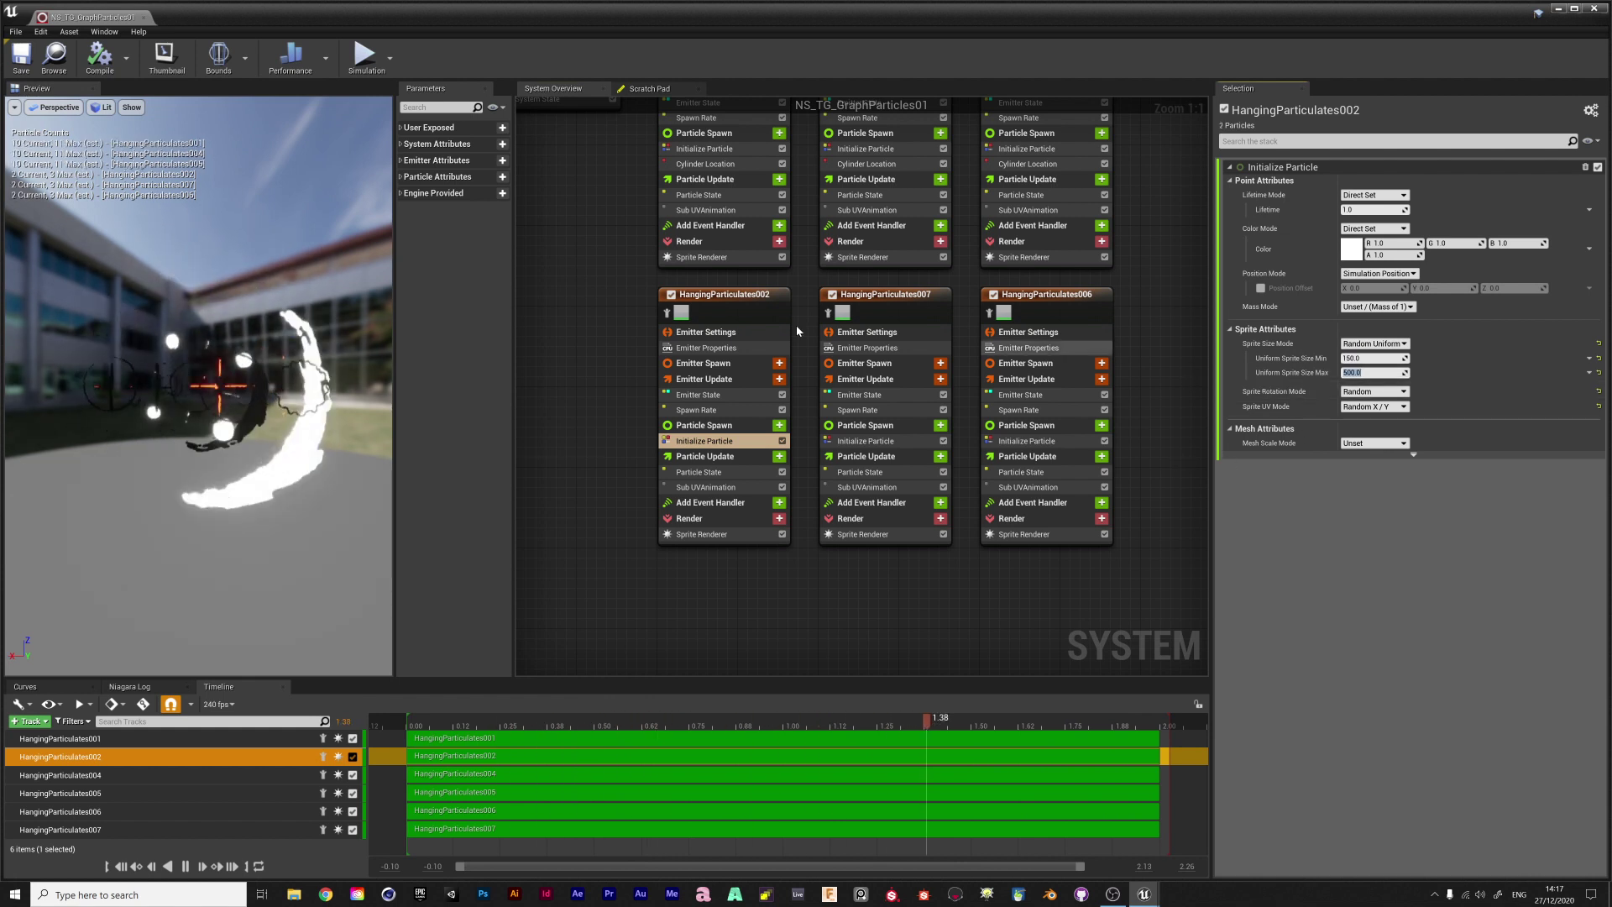
pyautogui.click(697, 410)
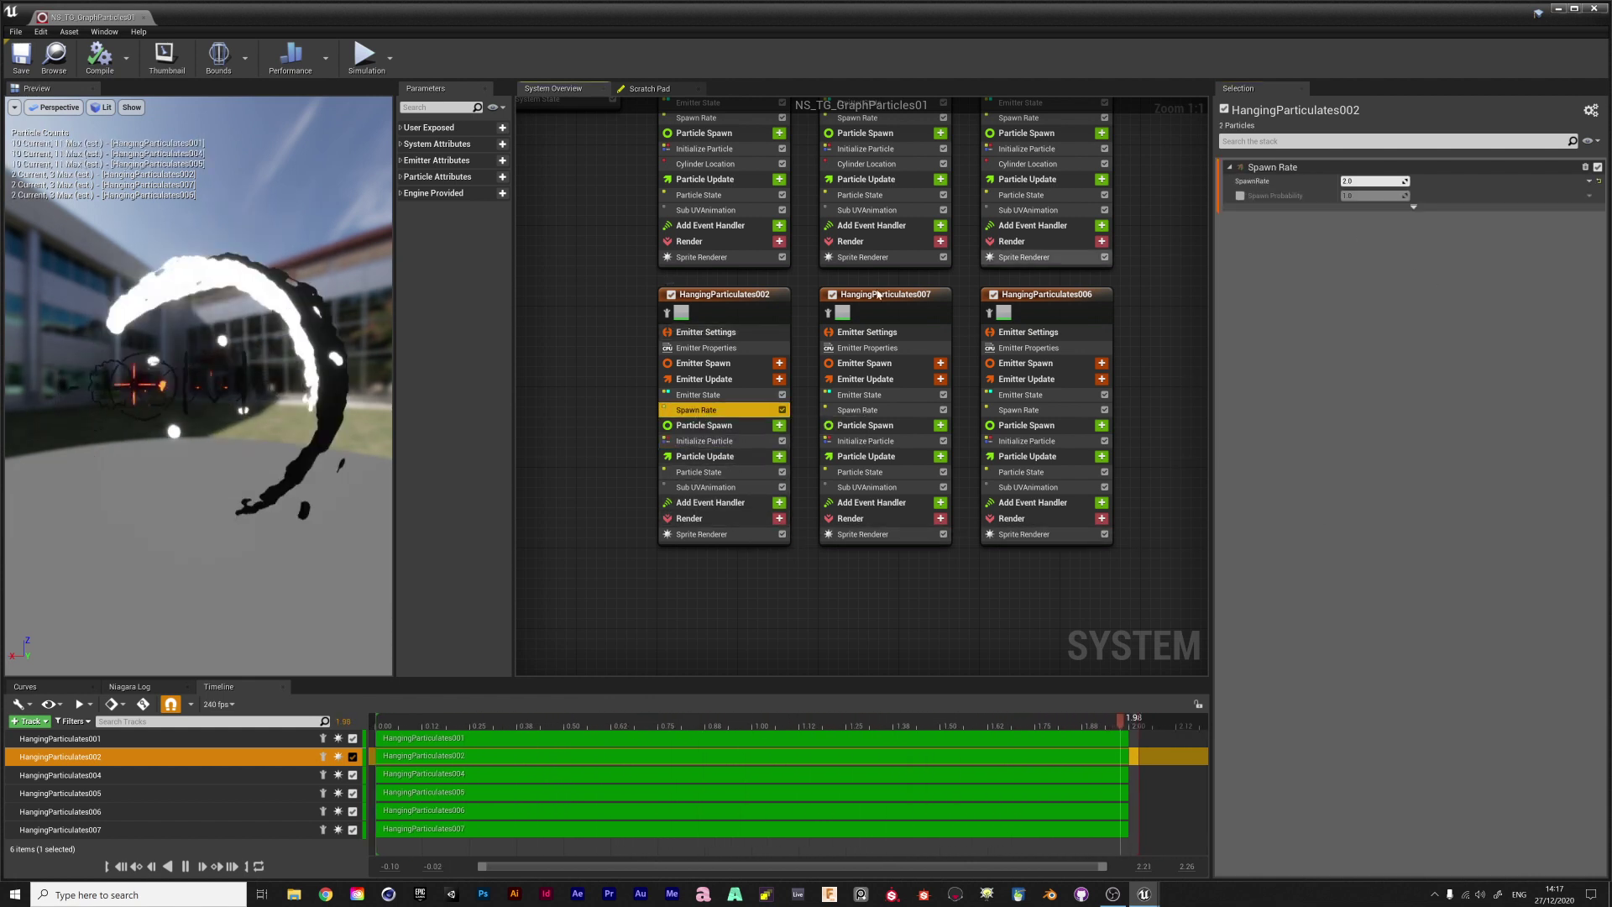
pyautogui.click(931, 295)
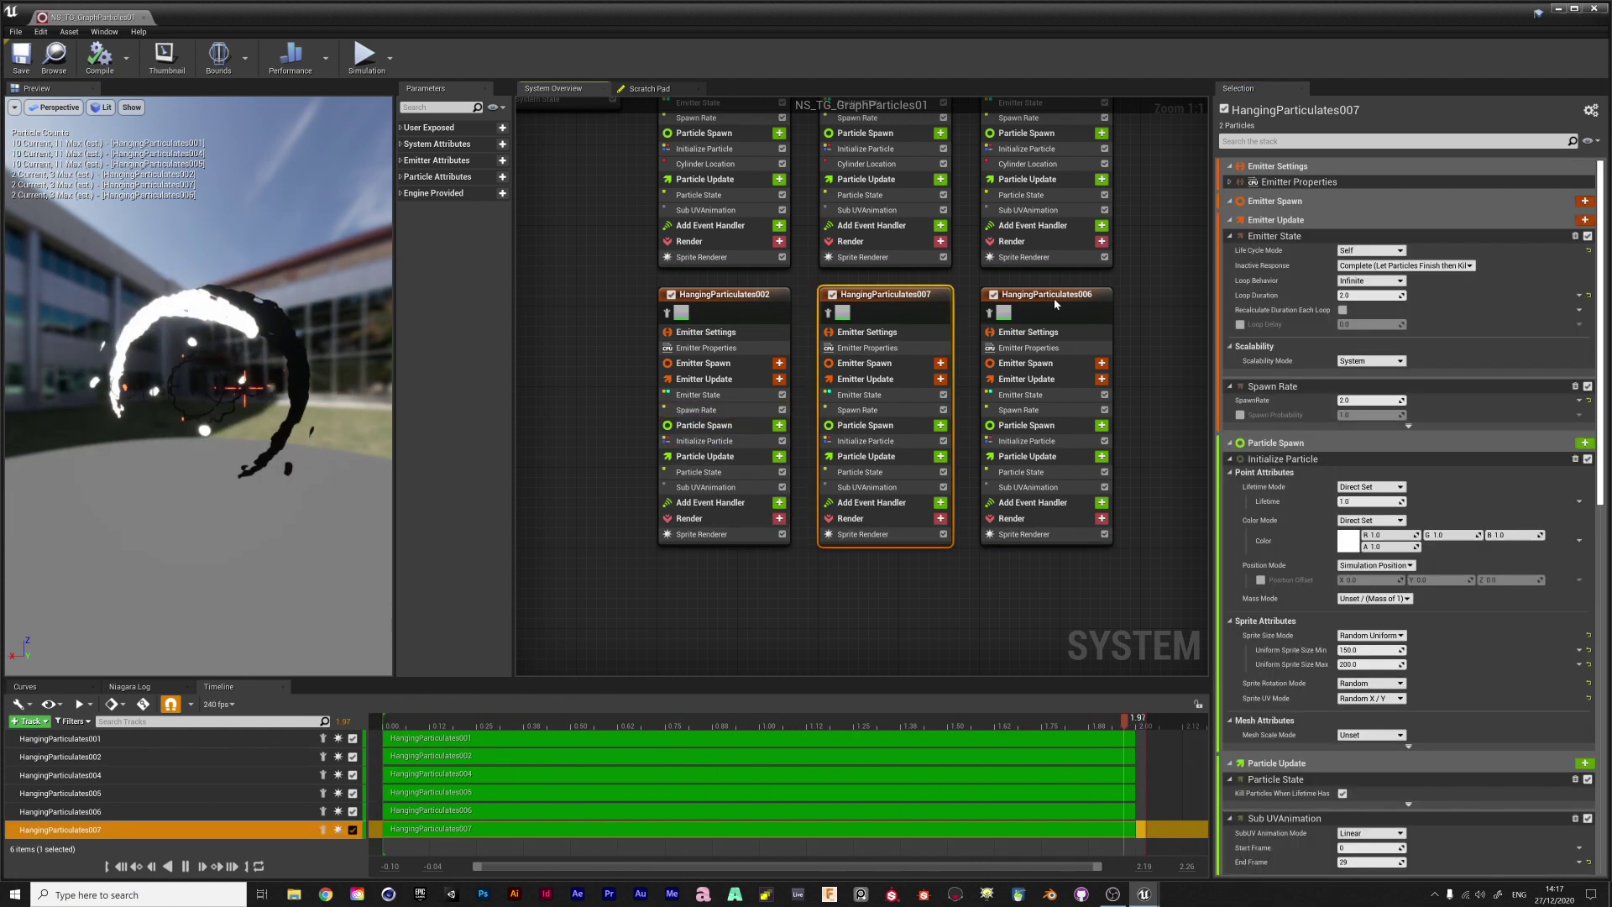
pyautogui.click(1021, 410)
pyautogui.moveTo(1165, 163); pyautogui.dragTo(1065, 375, button='right')
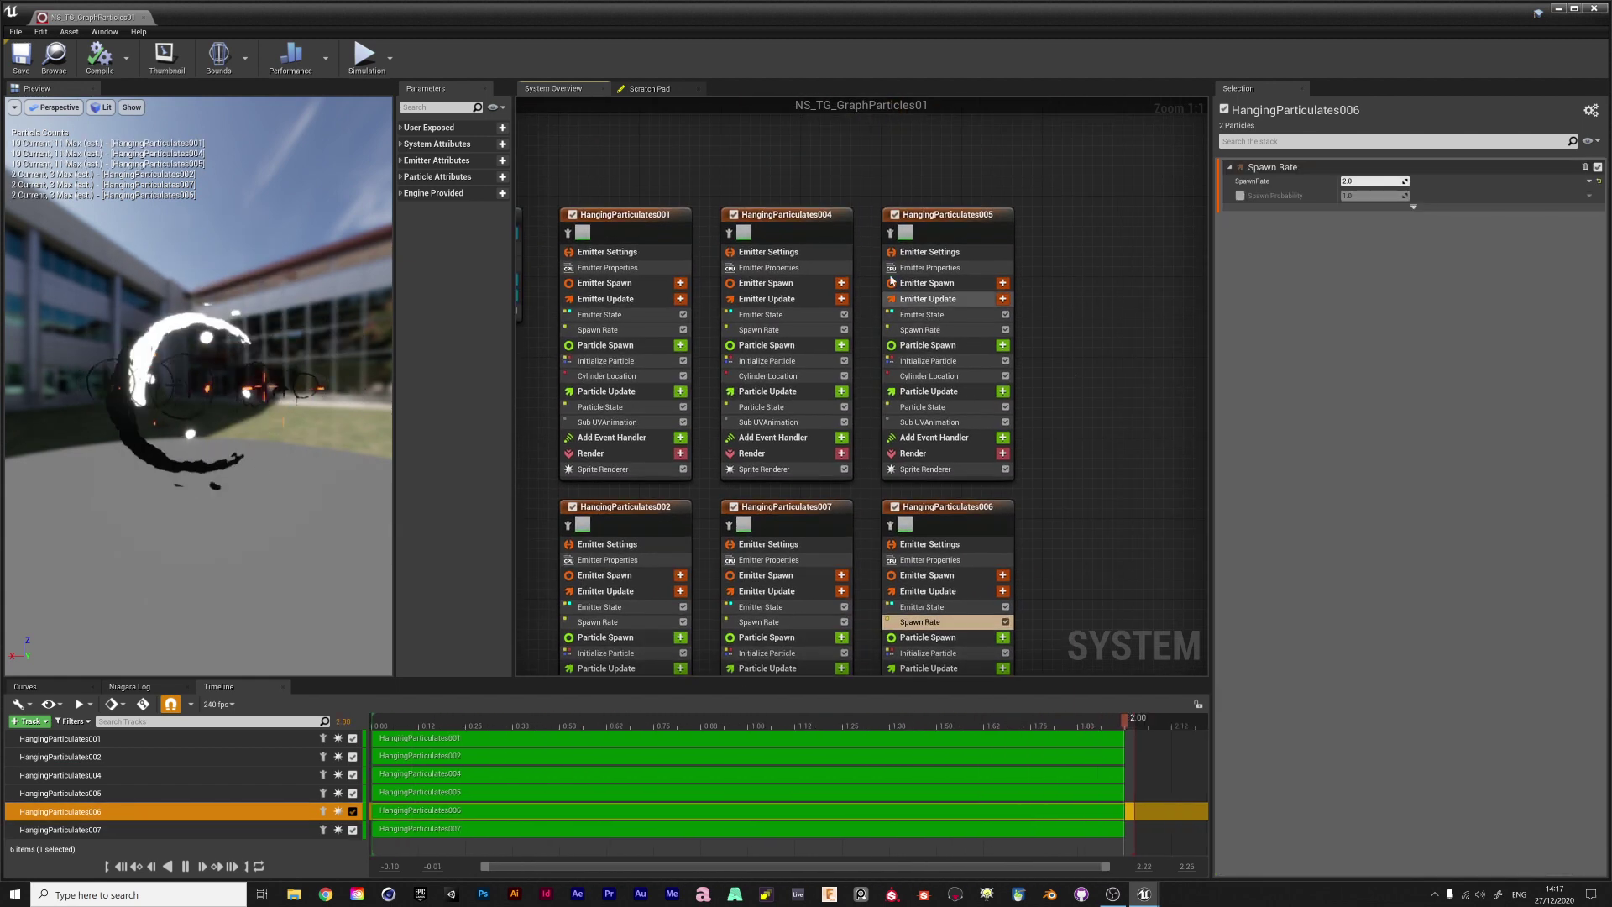
# Examine HangingParticulates005's emitter settings, HangingParticulates004's Sub UVAnimation and HangingParticulates001's Sprite Renderer
pyautogui.click(932, 218)
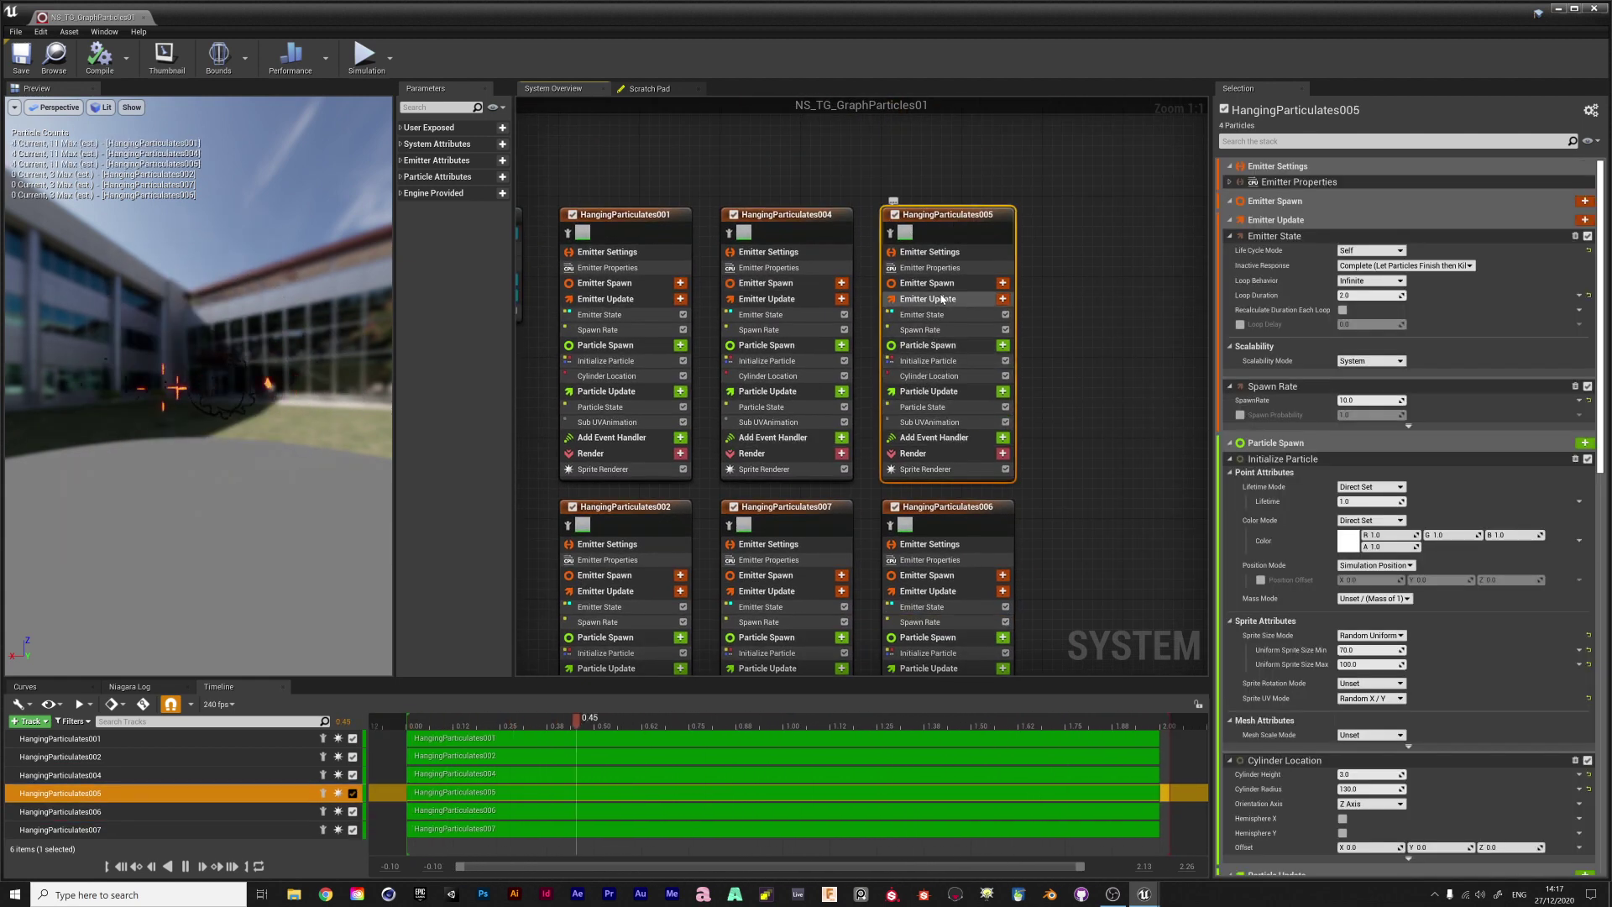
pyautogui.click(771, 422)
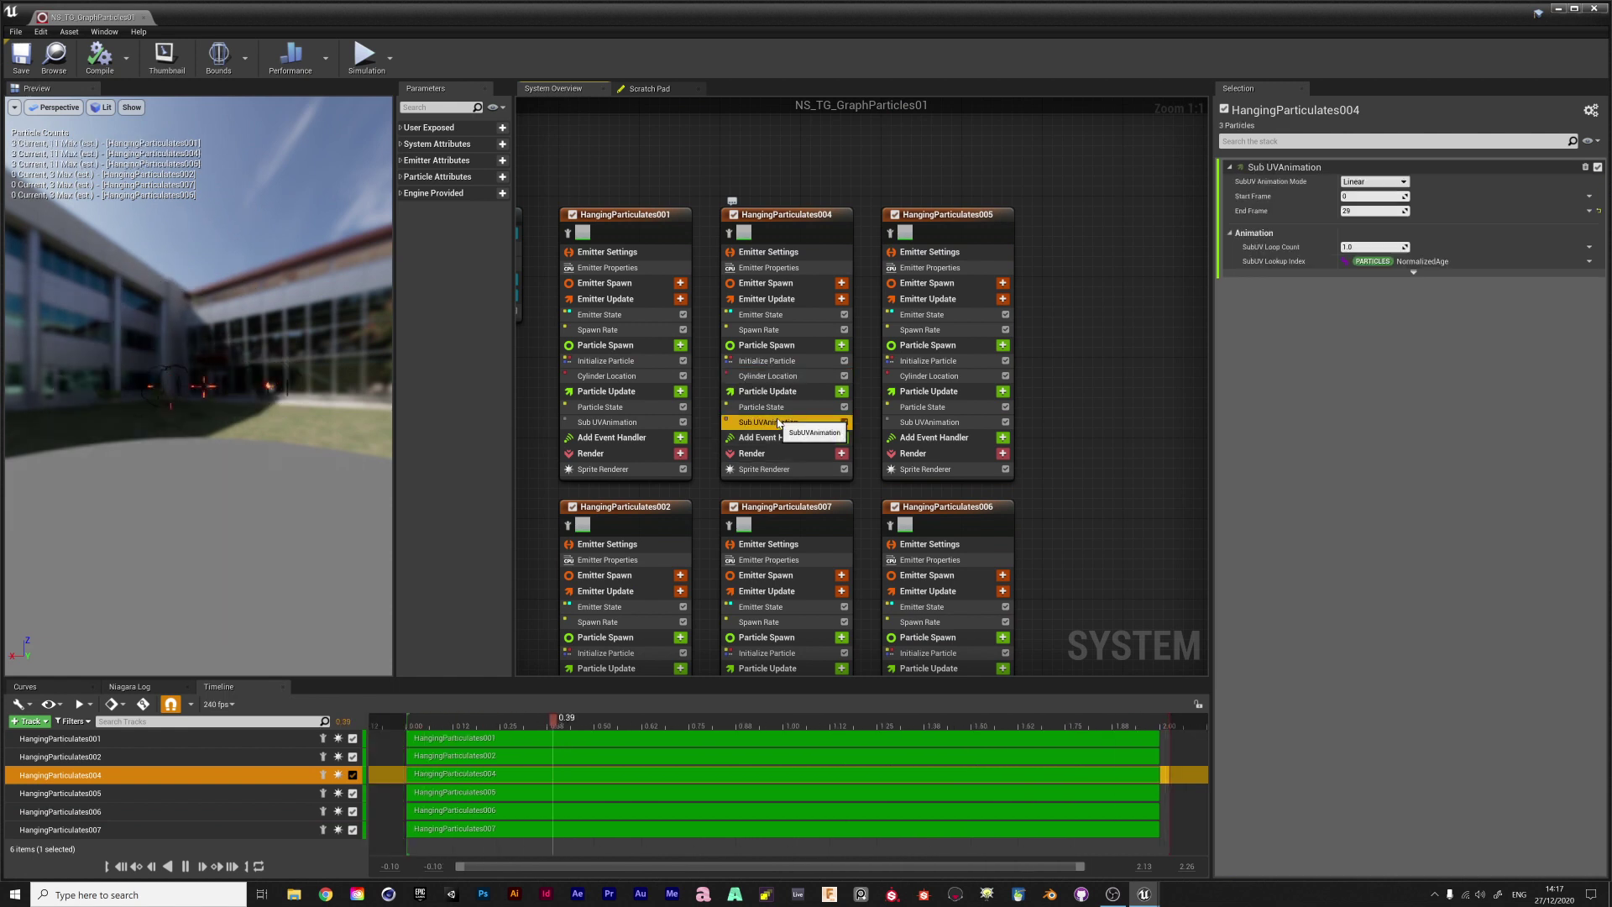
pyautogui.moveTo(1090, 439); pyautogui.dragTo(1123, 337, button='right')
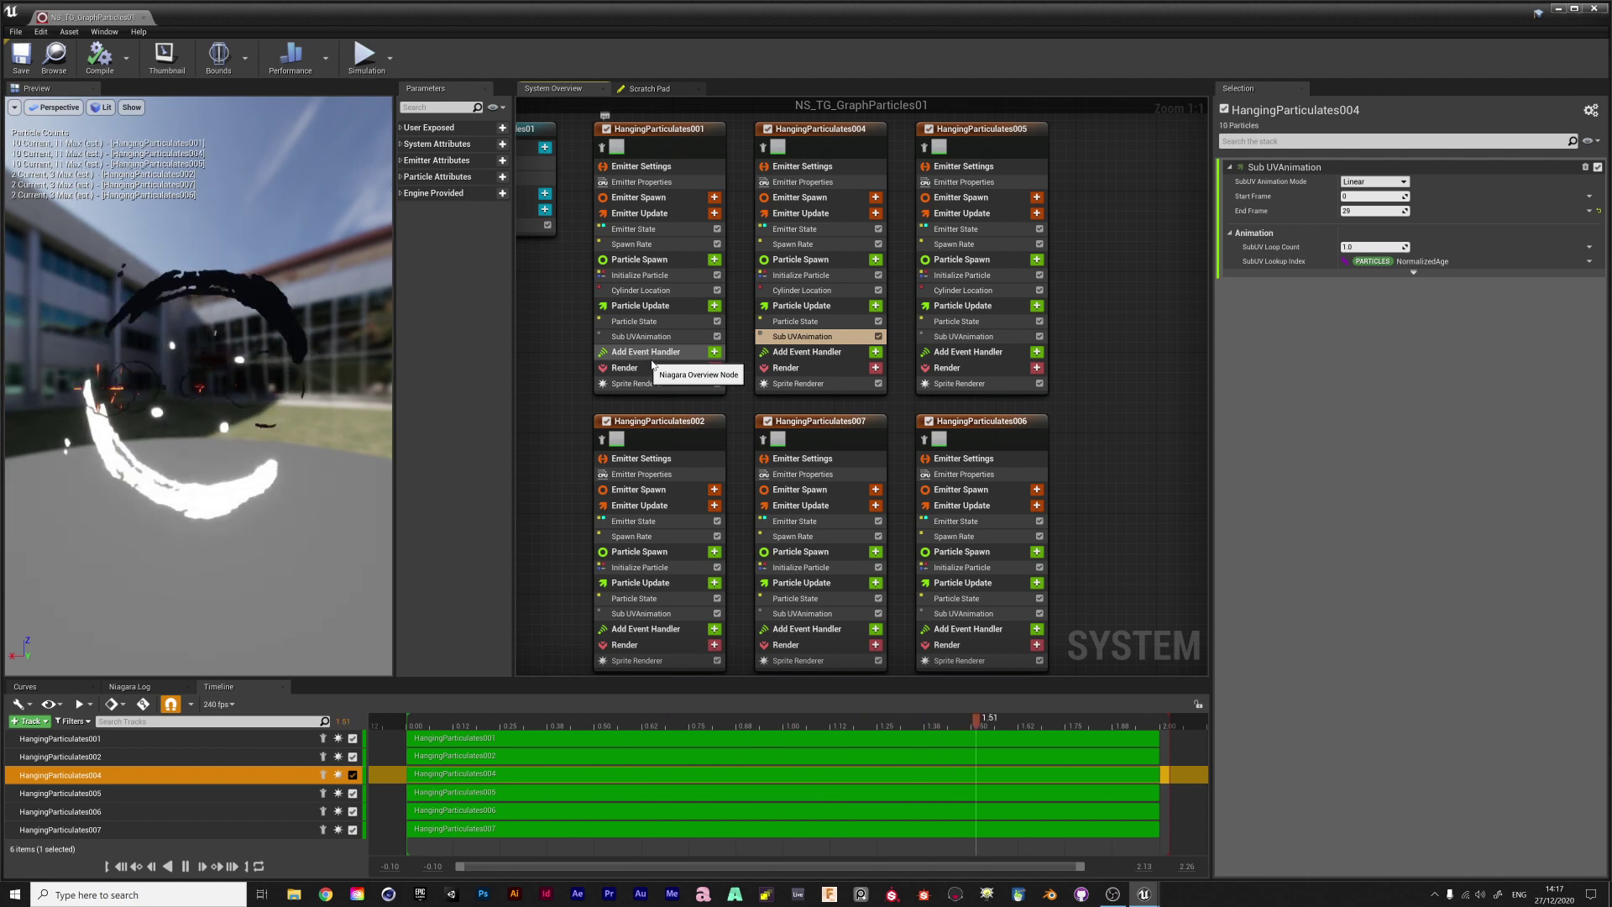
pyautogui.click(688, 160)
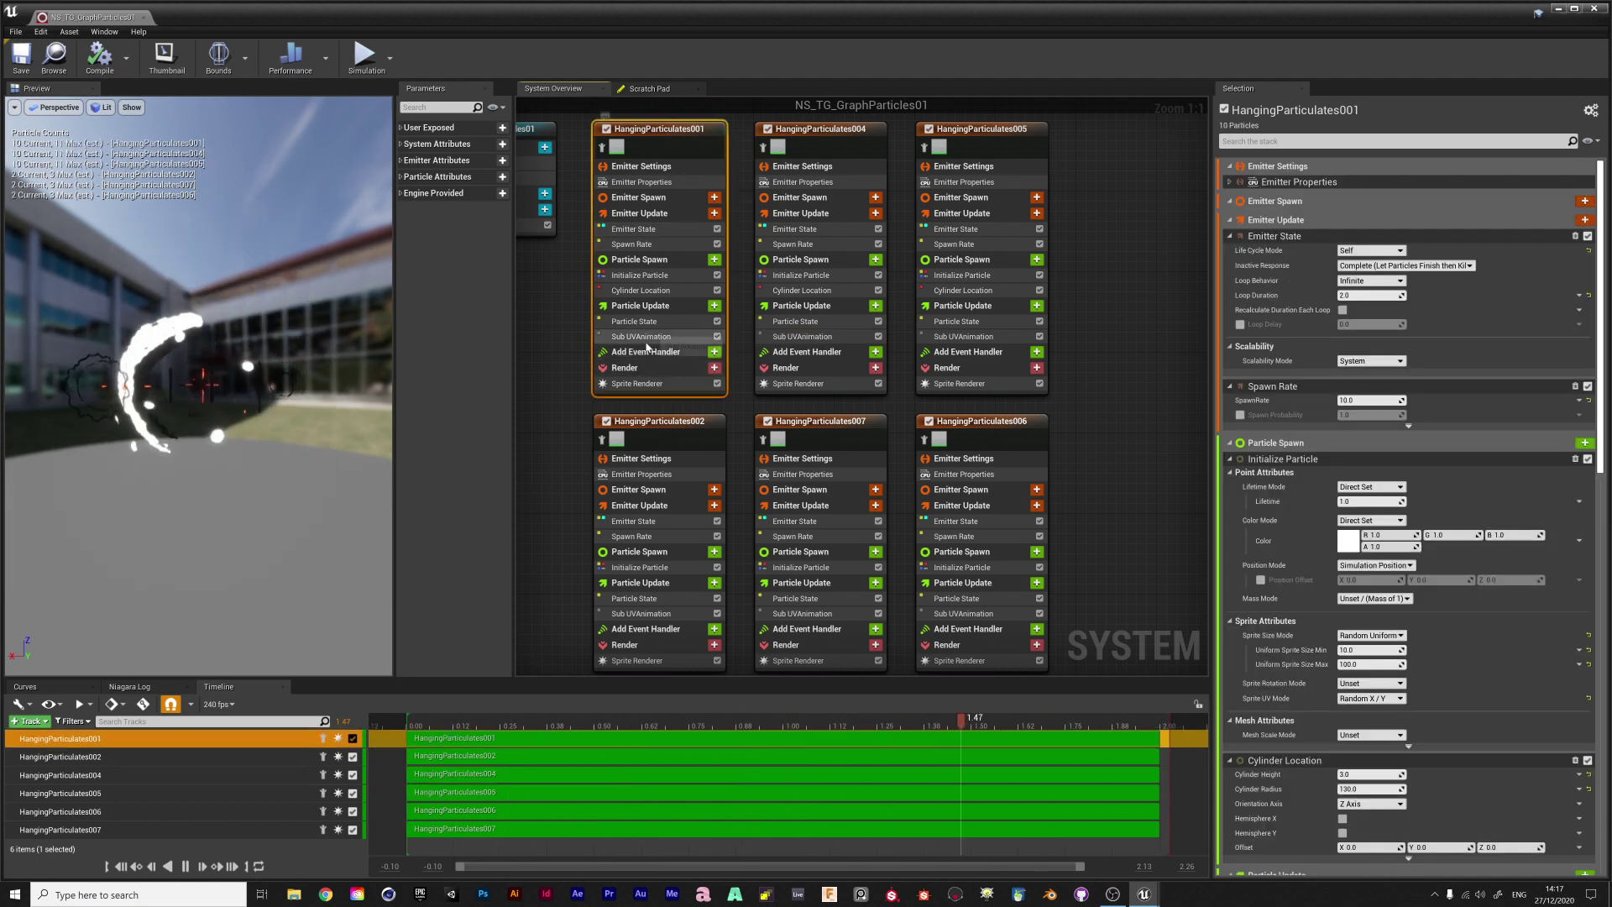
pyautogui.click(634, 384)
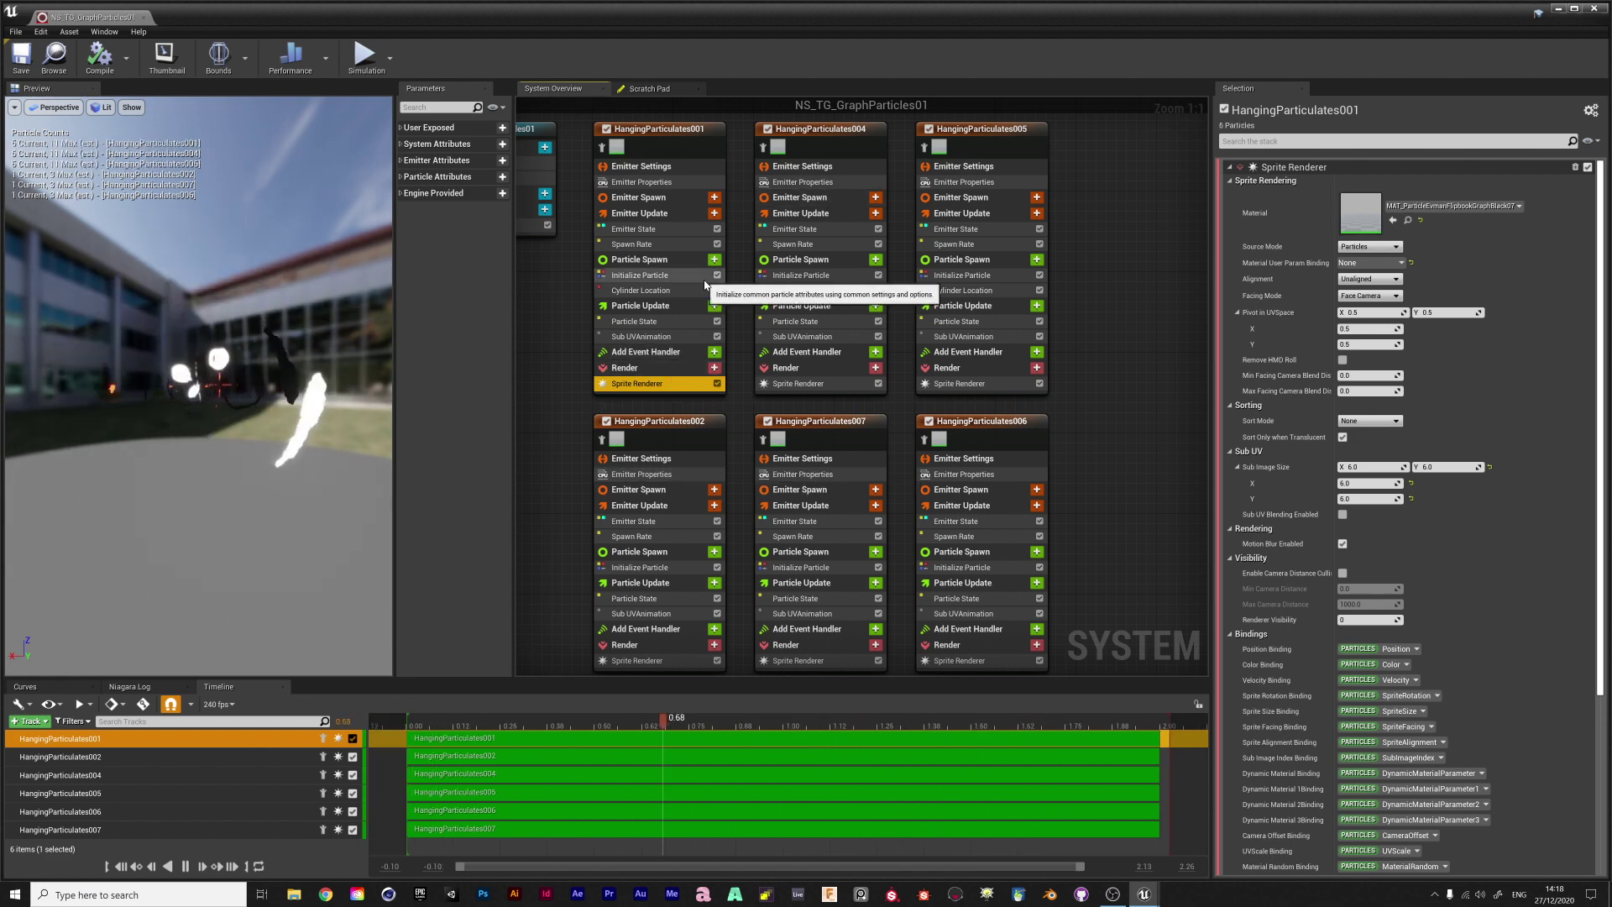
pyautogui.click(974, 129)
pyautogui.scroll(-1, 1129, 257)
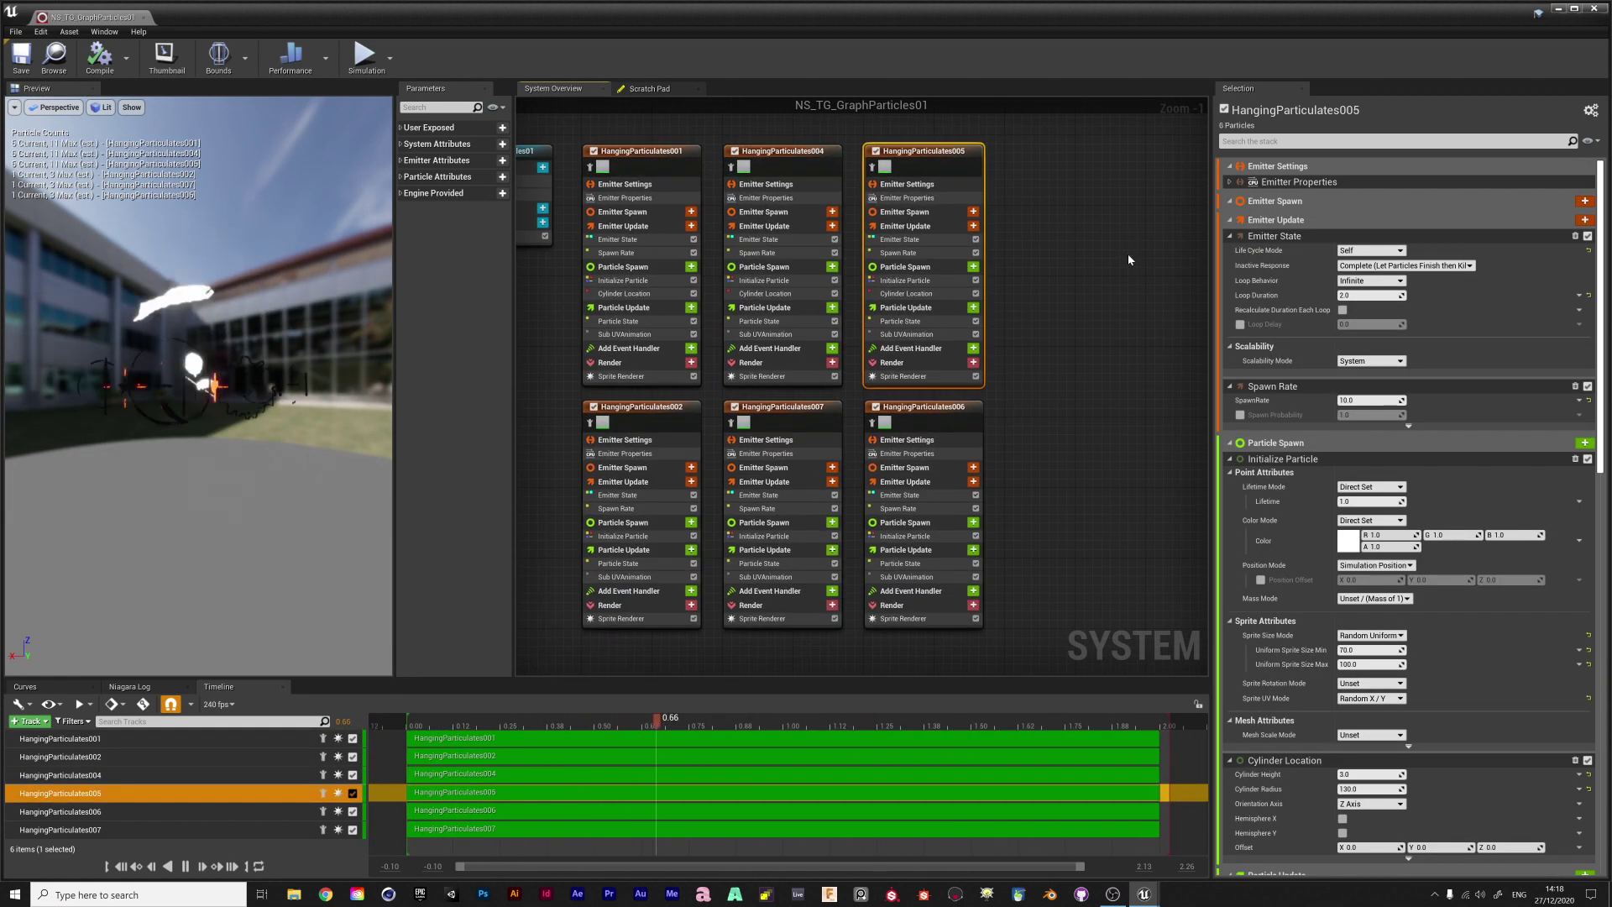
pyautogui.moveTo(1129, 258); pyautogui.dragTo(1153, 247, button='right')
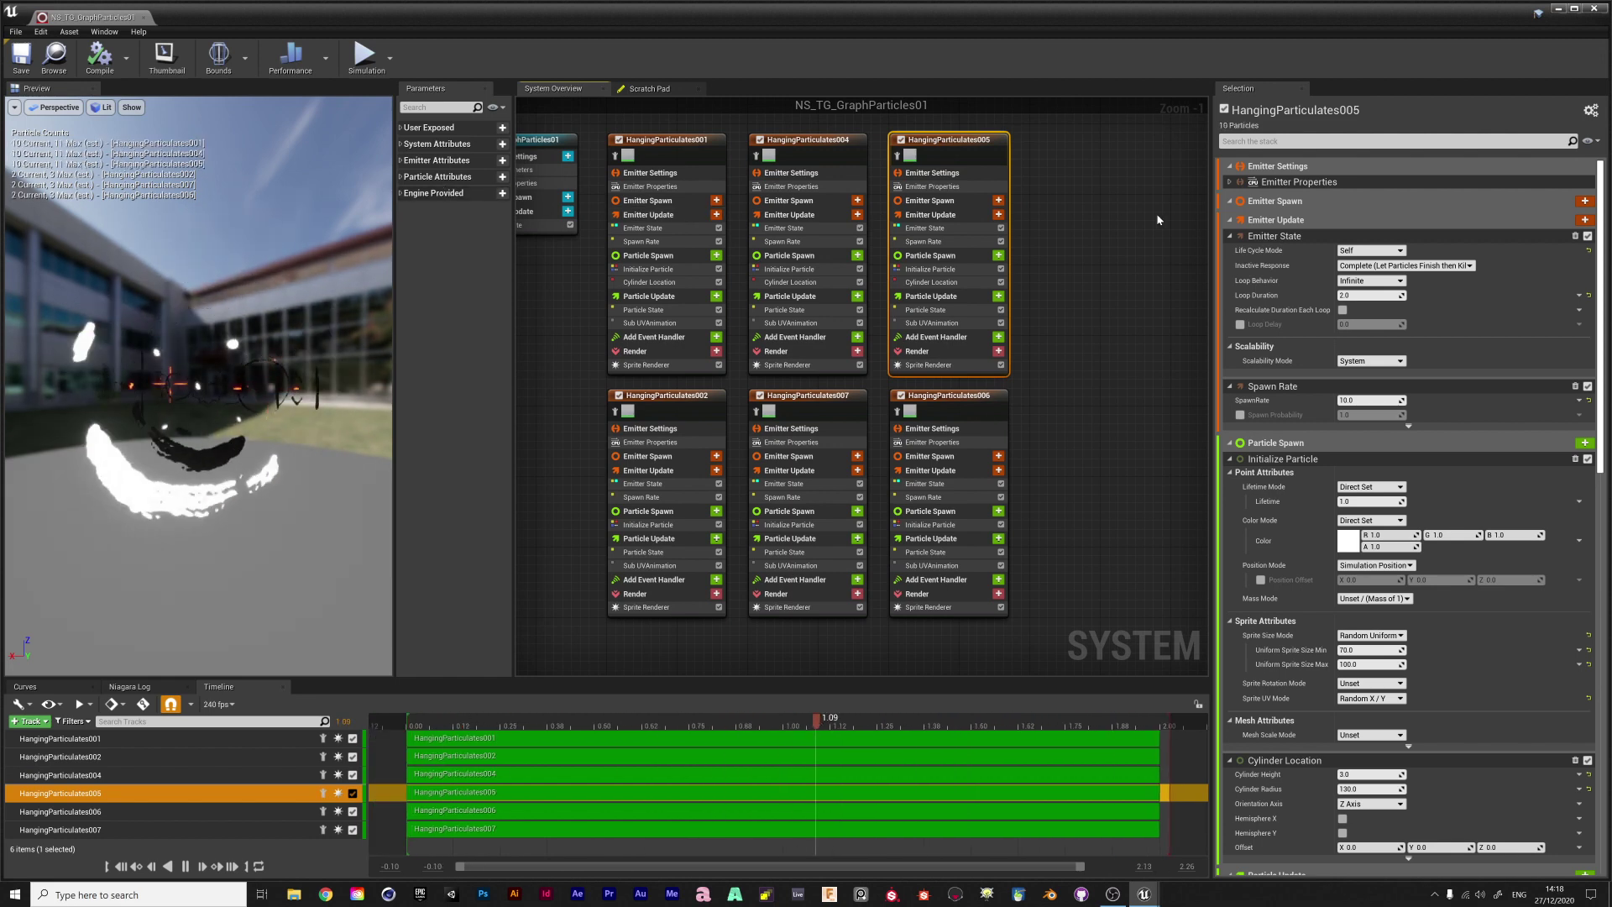